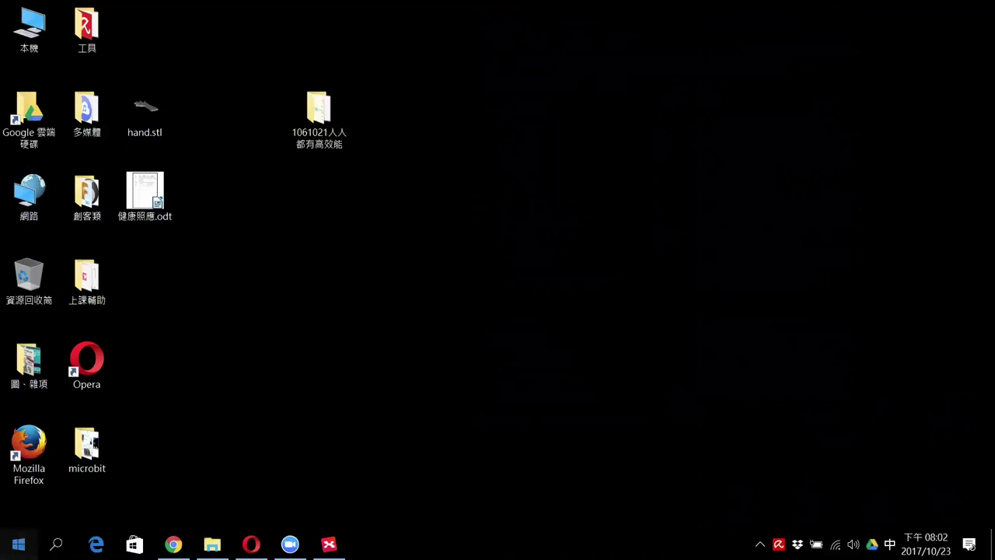
# Switch to the Opera browser and open a new tab
pyautogui.press('super')
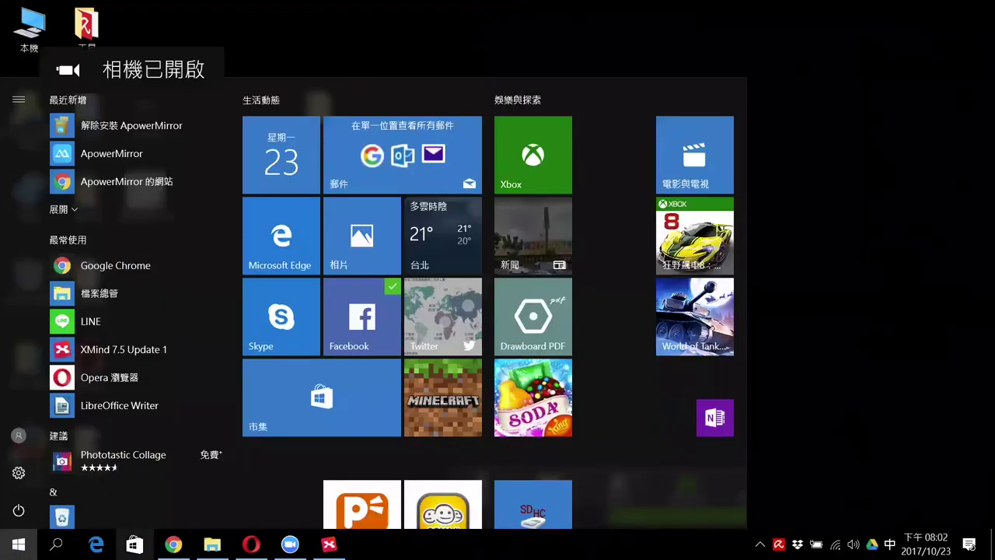
pyautogui.click(251, 544)
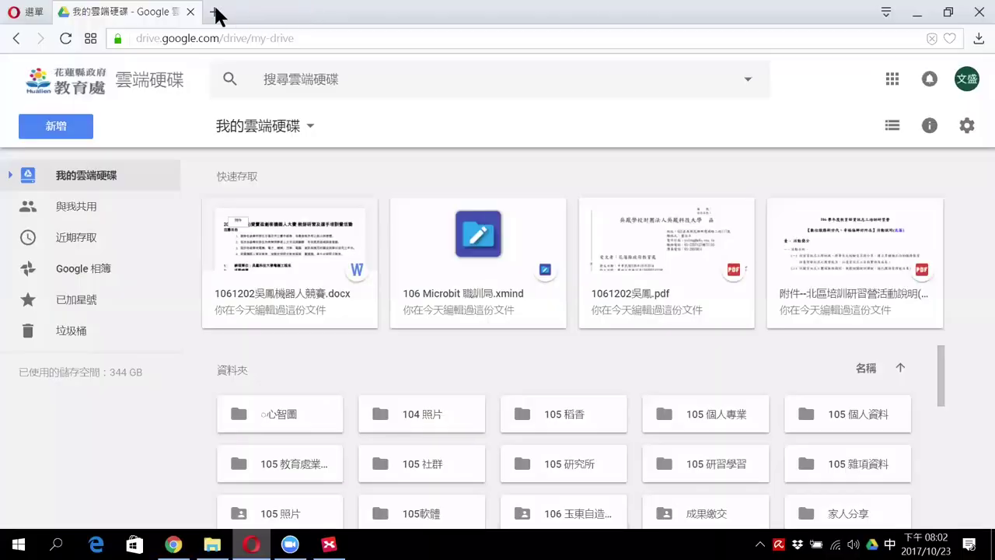
pyautogui.click(236, 12)
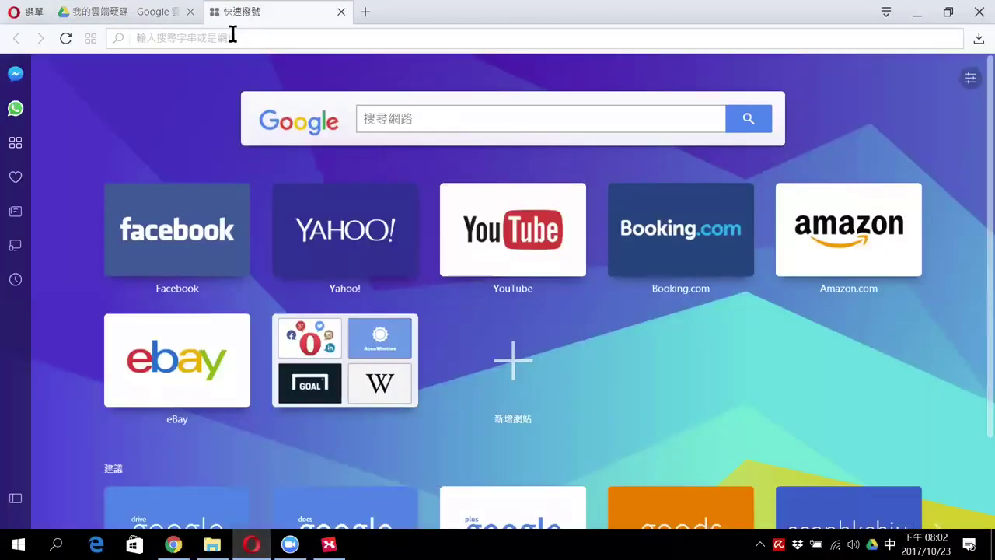
# Search the web for xnview and open the XnView website from the results
pyautogui.write('ㄒㄧㄨ')
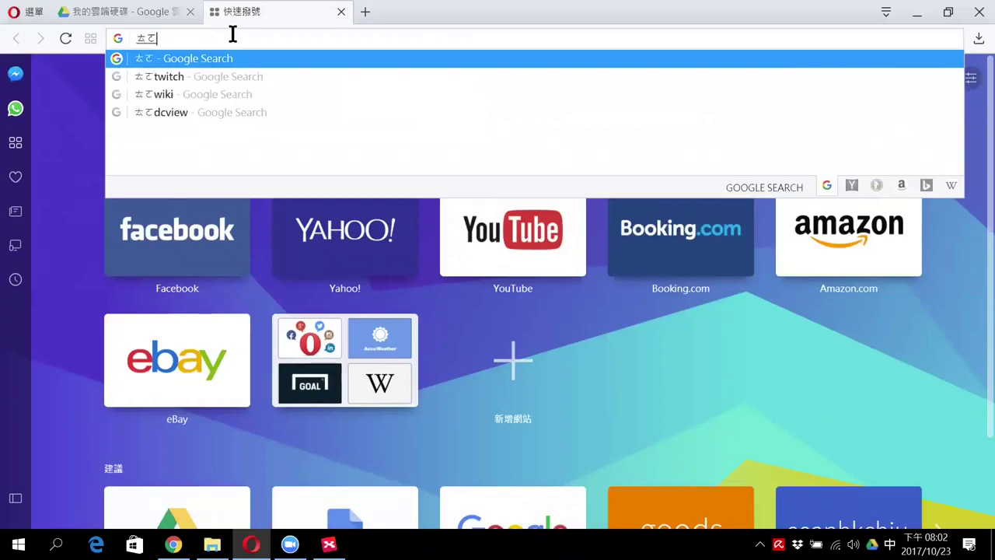
pyautogui.press('Escape')
pyautogui.press('shift')
pyautogui.write('xnvi')
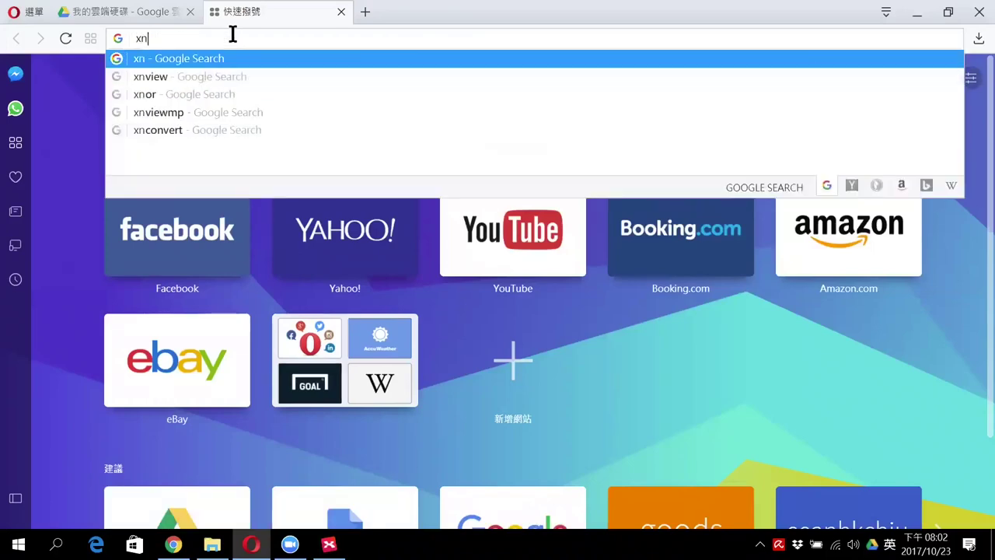
pyautogui.write('ew')
pyautogui.press('Return')
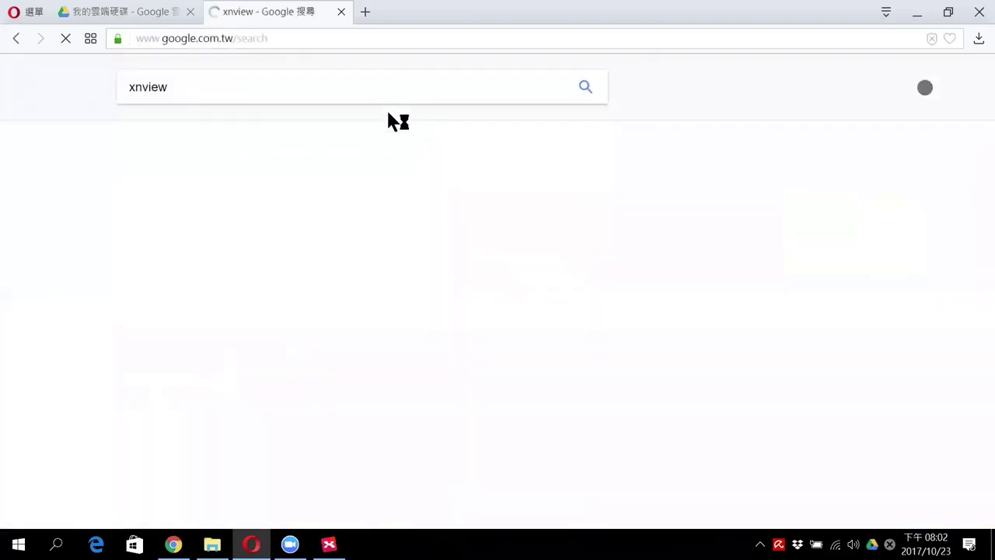
pyautogui.click(346, 200)
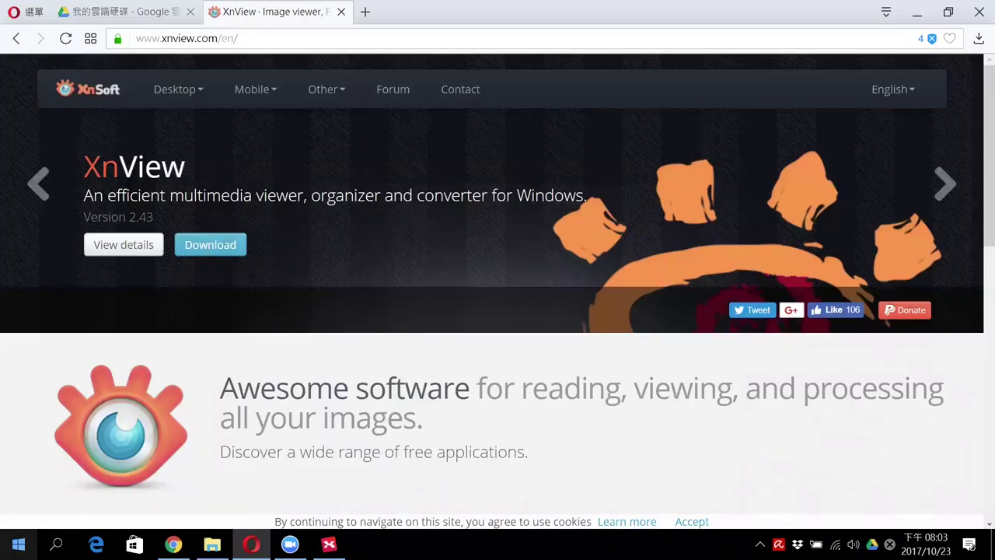
# Find the installed XnView desktop application on the computer and launch it
pyautogui.press('super')
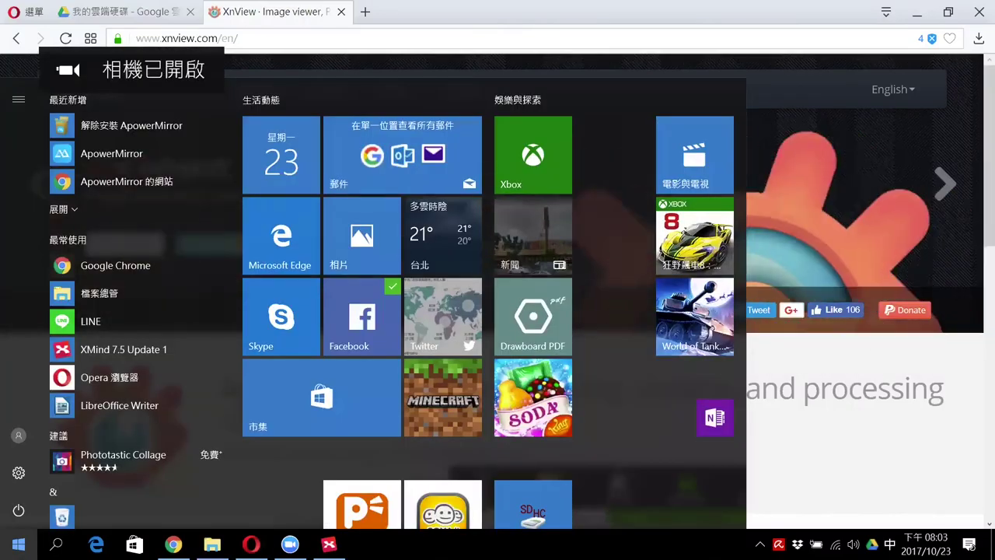
pyautogui.write('ㄌ')
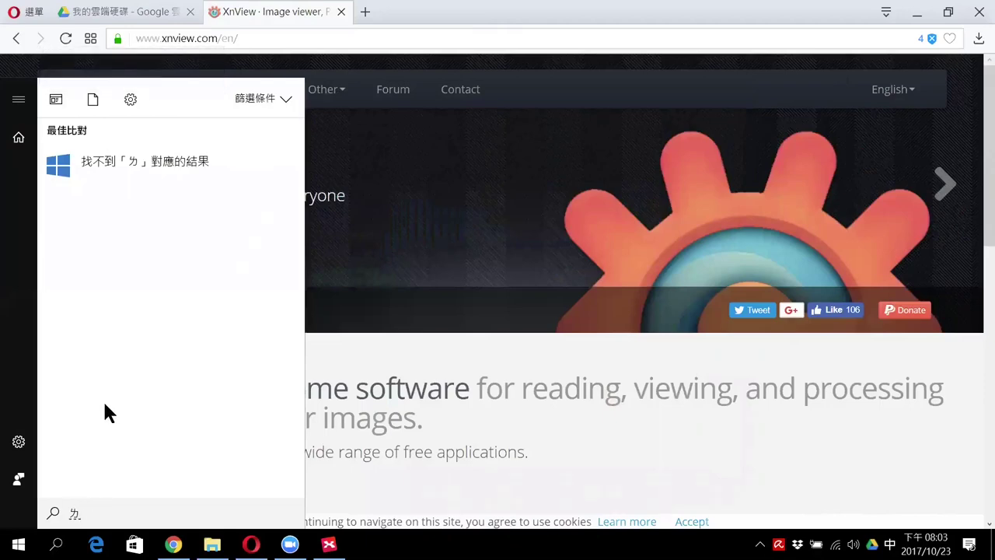
pyautogui.press('BackSpace')
pyautogui.press('shift')
pyautogui.write('x')
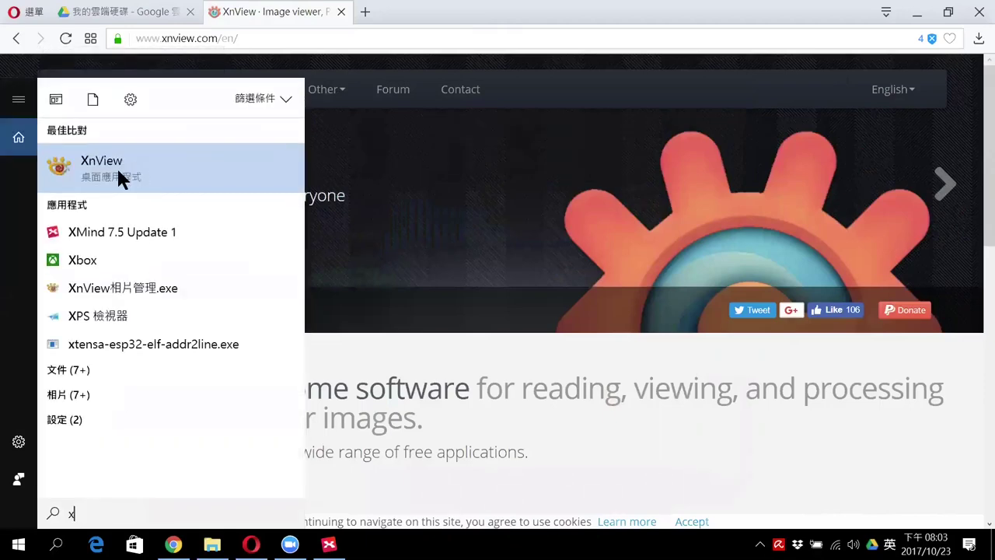
pyautogui.click(81, 173)
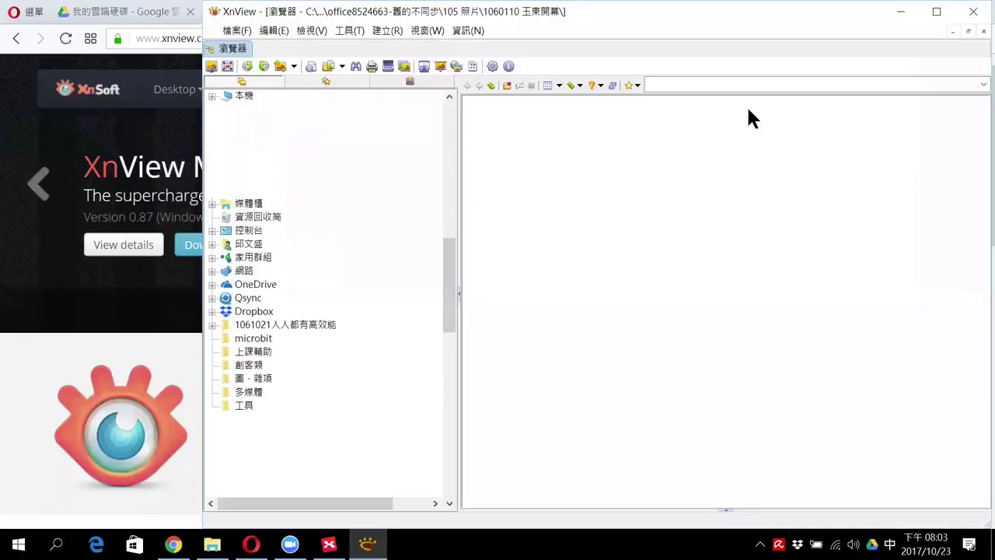
# Maximize the XnView window so it fills the screen
pyautogui.click(702, 344)
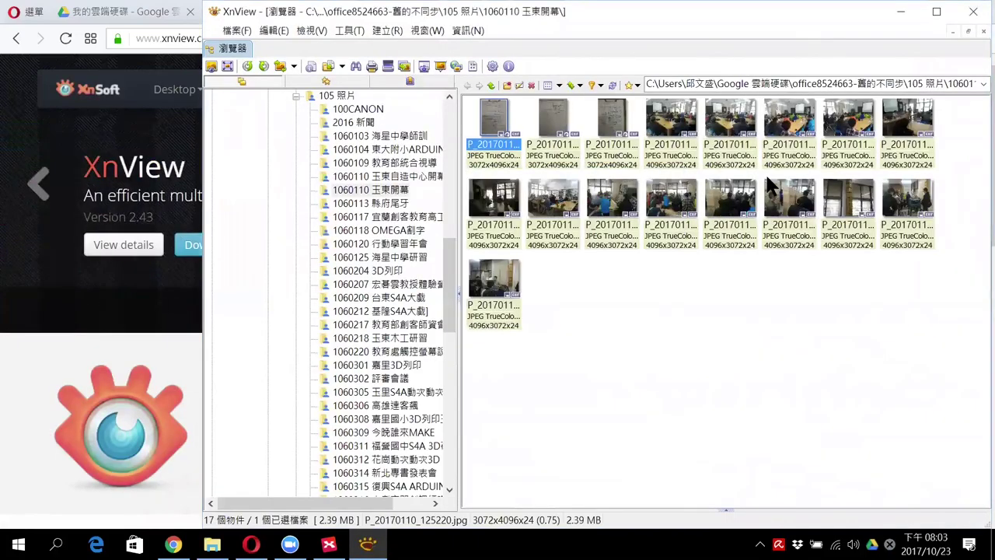
pyautogui.moveTo(822, 8); pyautogui.dragTo(719, 9)
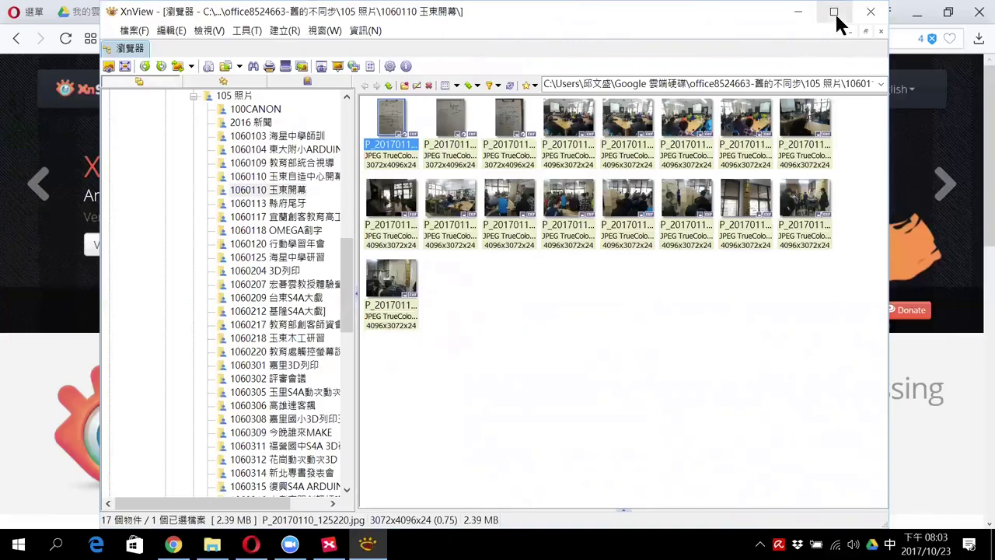
pyautogui.click(835, 12)
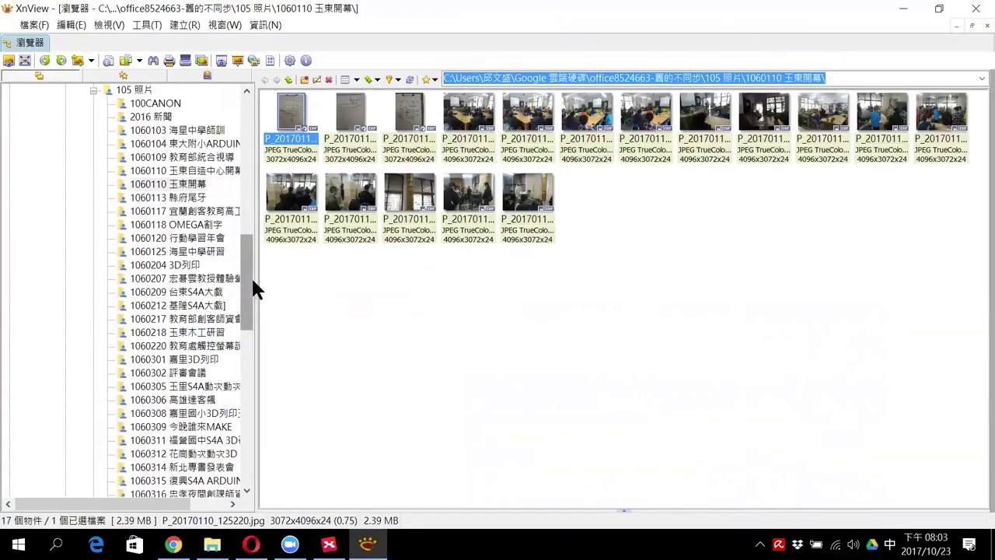
# Set the thumbnail size in the image browser to 192x144
pyautogui.moveTo(243, 278); pyautogui.dragTo(247, 265)
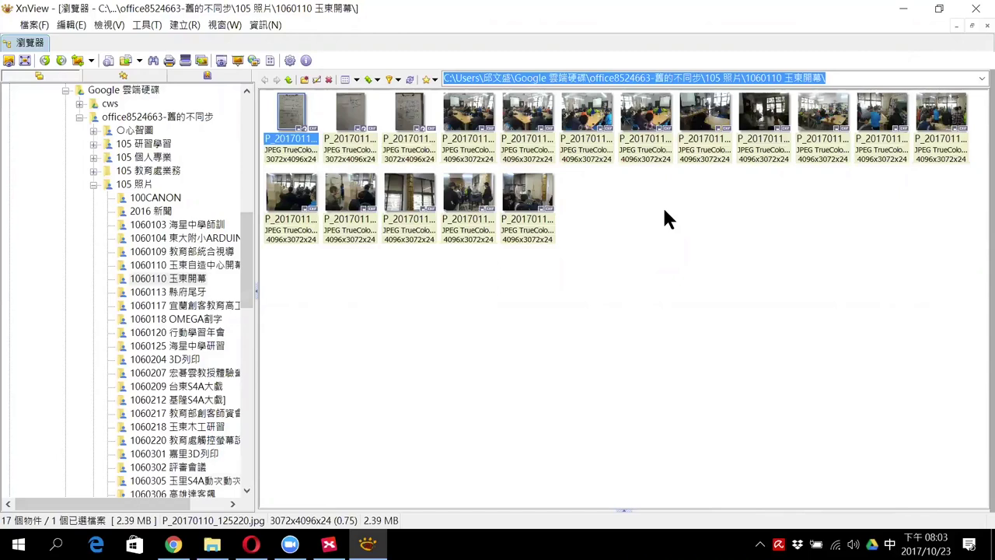
pyautogui.click(114, 25)
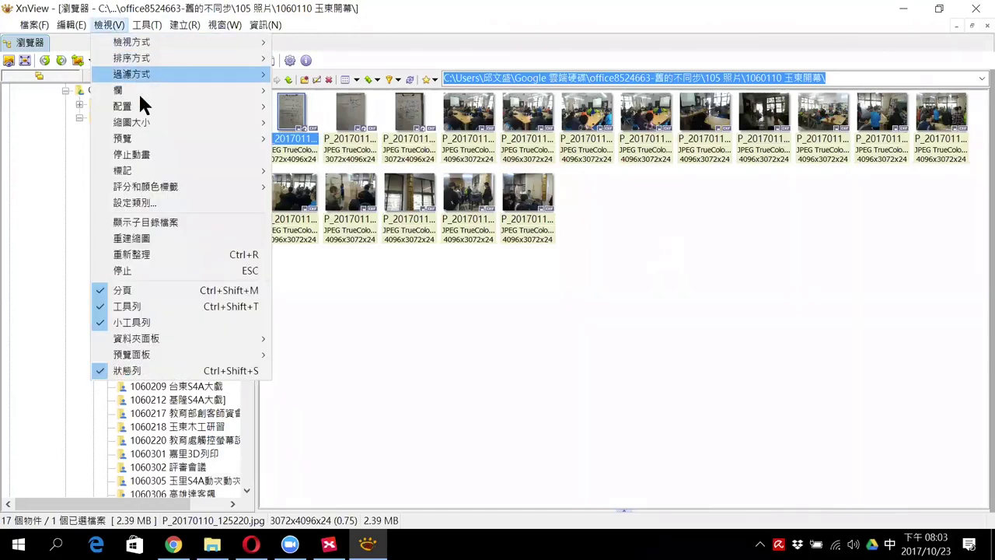
pyautogui.moveTo(242, 121)
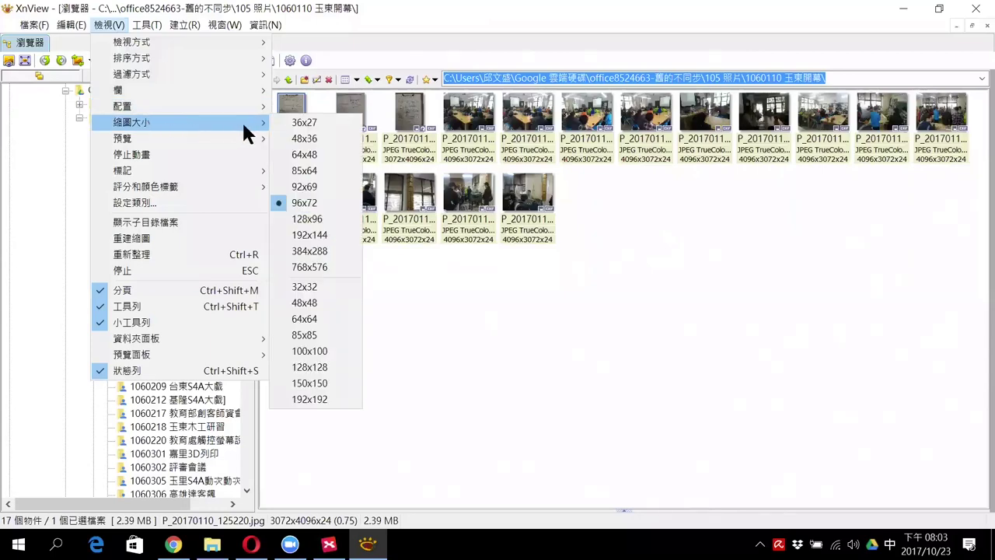
pyautogui.click(329, 235)
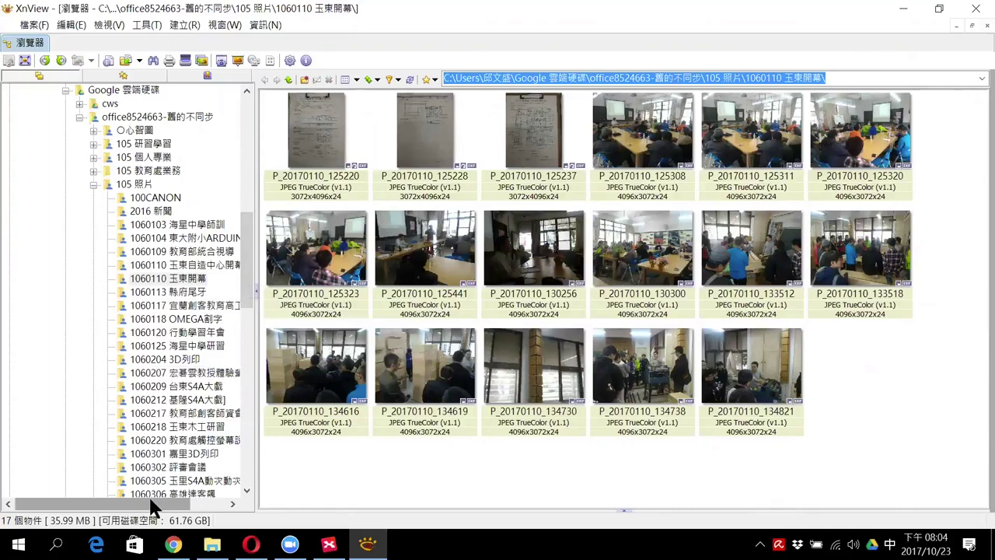
# Show the contents of the 105 照片 folder, collapsing and re-expanding its subfolders in the folder tree
pyautogui.moveTo(158, 504); pyautogui.dragTo(184, 504)
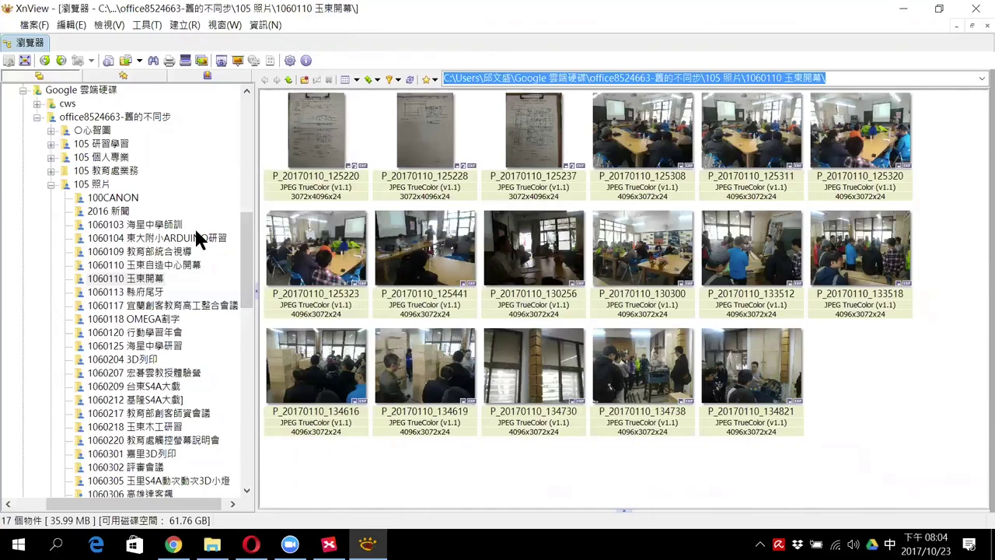
pyautogui.click(50, 184)
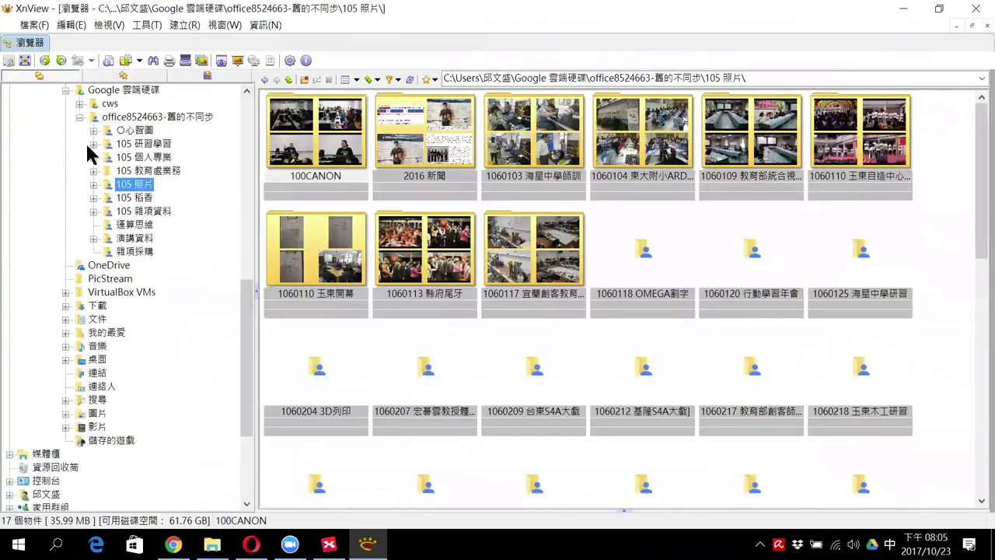
pyautogui.click(93, 185)
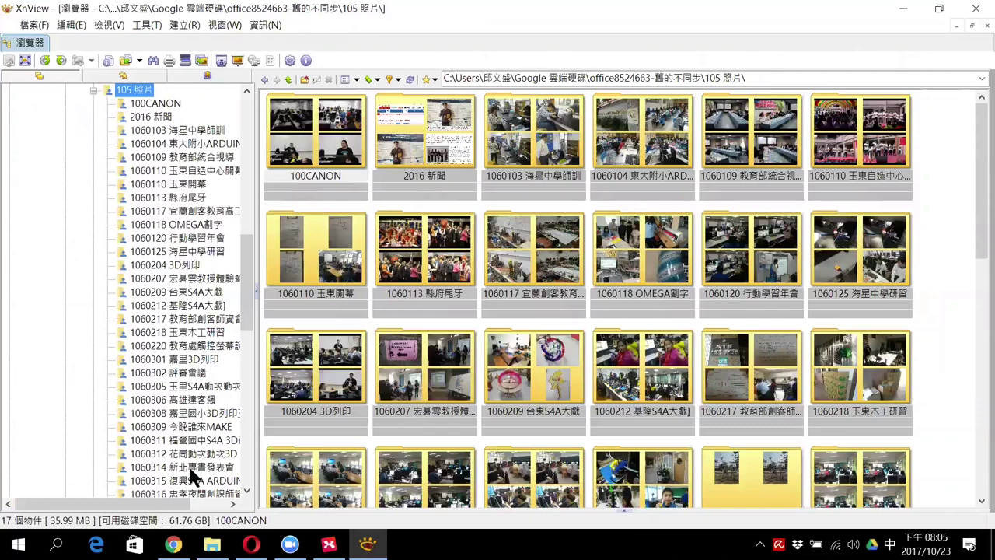
pyautogui.moveTo(169, 510); pyautogui.dragTo(201, 502)
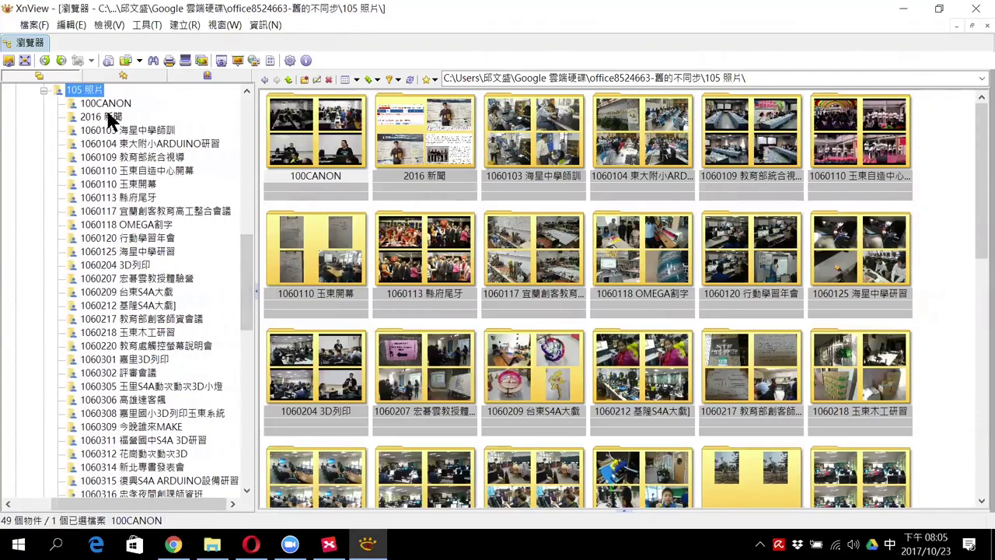
# View the photos in the 1060118 OMEGA割字 folder, and open the 1060209 台東S4A大戲 folder
pyautogui.scroll(-1, 249, 268)
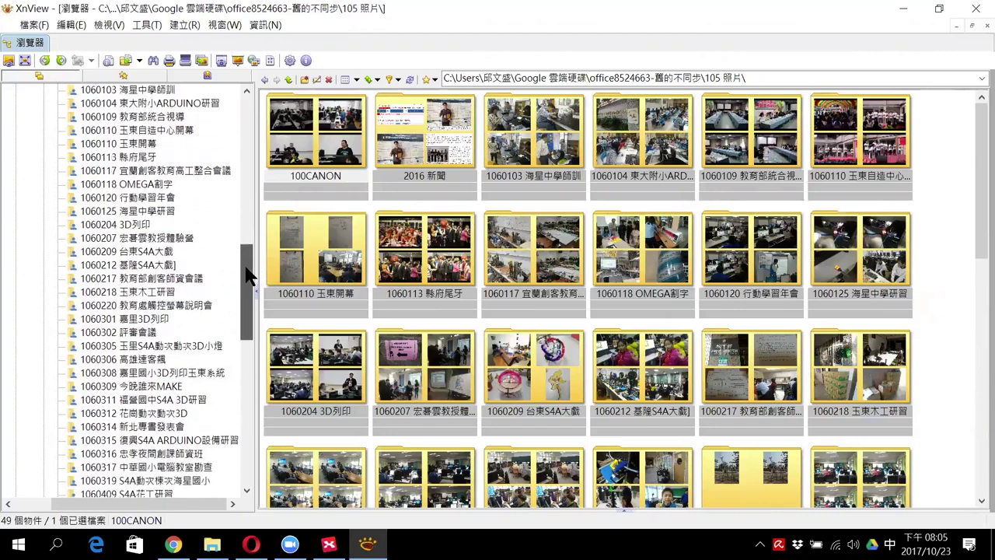
pyautogui.scroll(1, 248, 268)
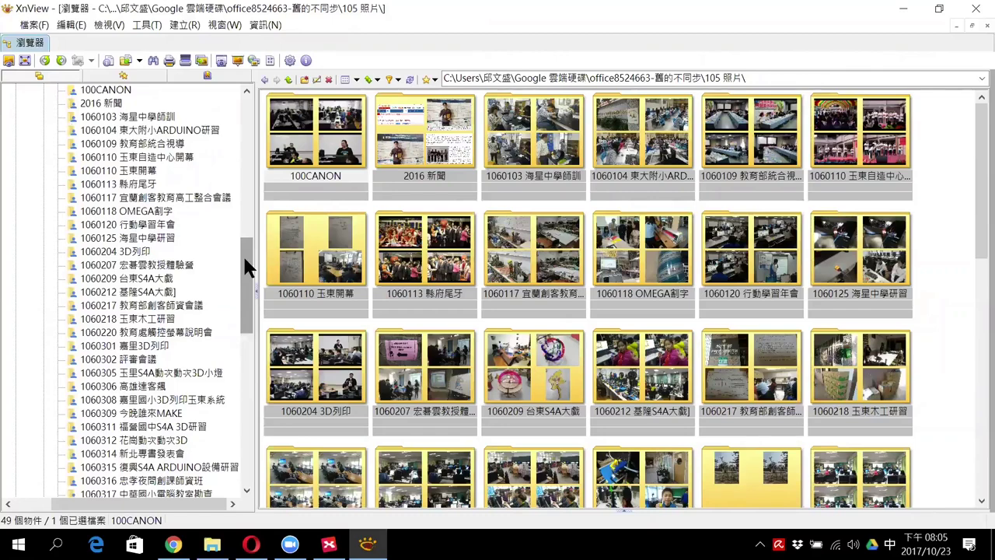
pyautogui.click(121, 213)
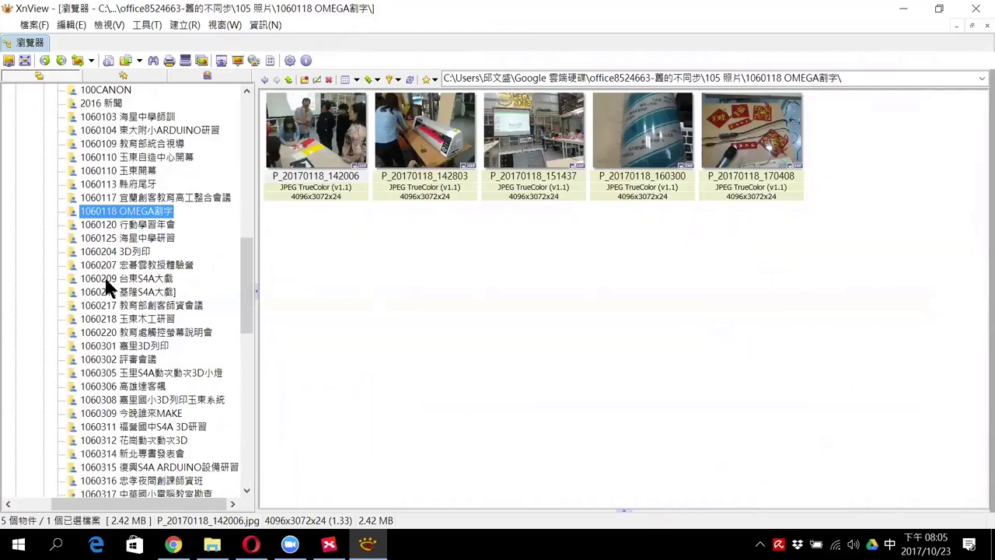
pyautogui.click(147, 280)
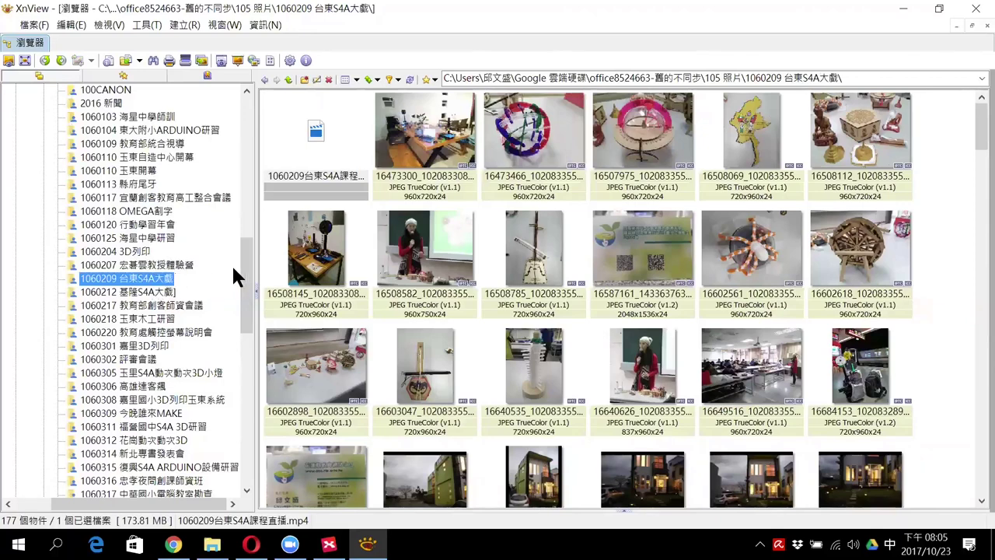
# Select all images from the first photo through IMG_2204 in the 1060209 台東S4A大戲 folder and open the slideshow settings for them
pyautogui.moveTo(242, 264); pyautogui.dragTo(245, 254)
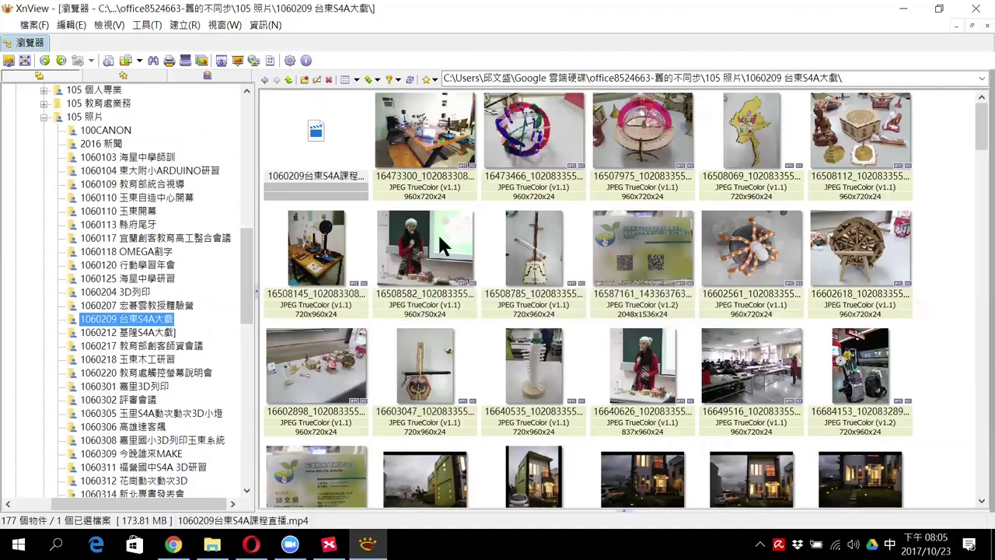
pyautogui.click(432, 162)
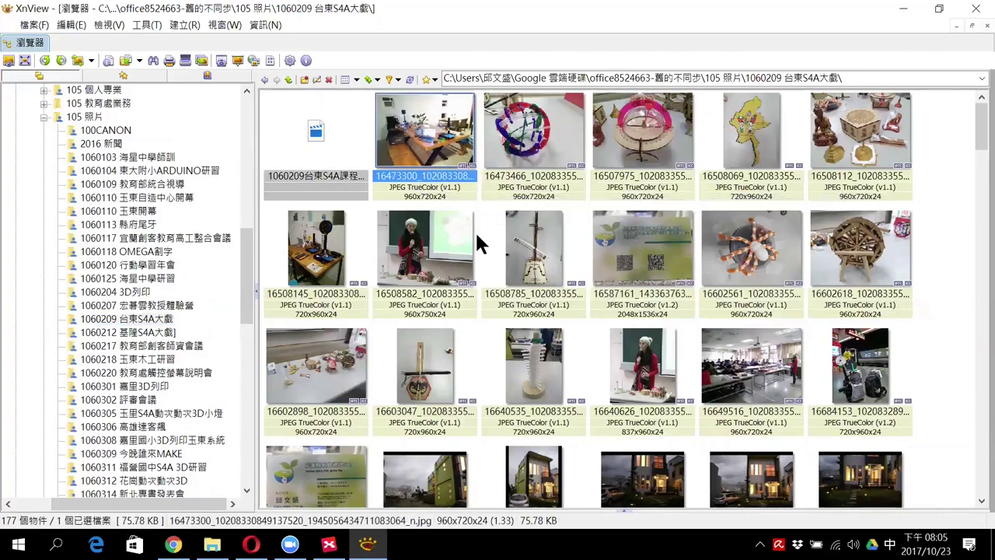
pyautogui.scroll(-15, 787, 318)
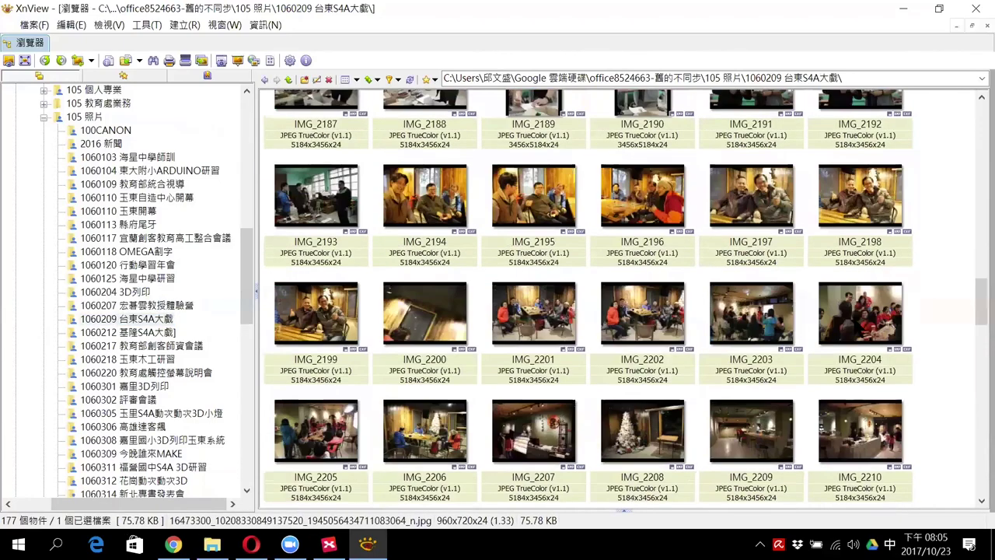
pyautogui.keyDown('shift'); pyautogui.click(852, 314); pyautogui.keyUp('shift')
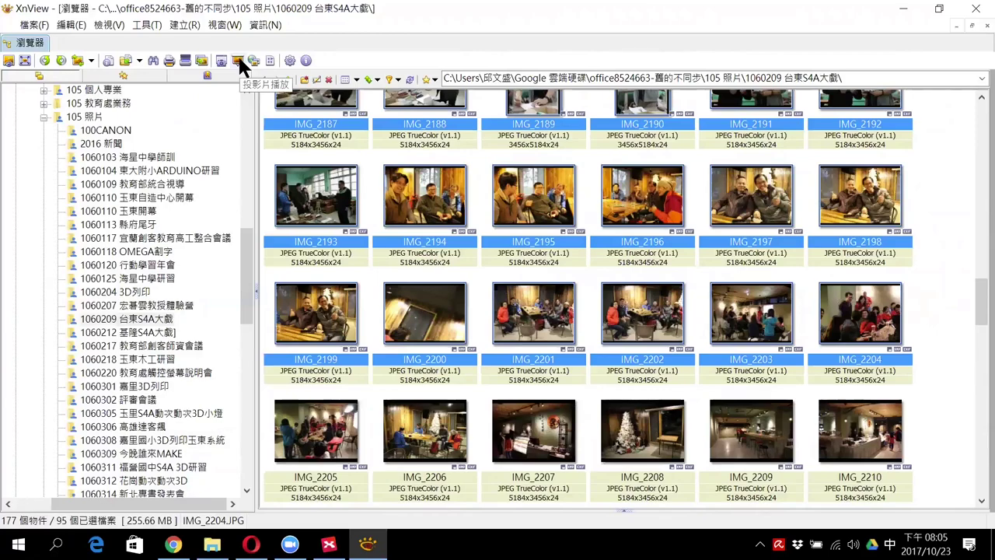
pyautogui.click(240, 62)
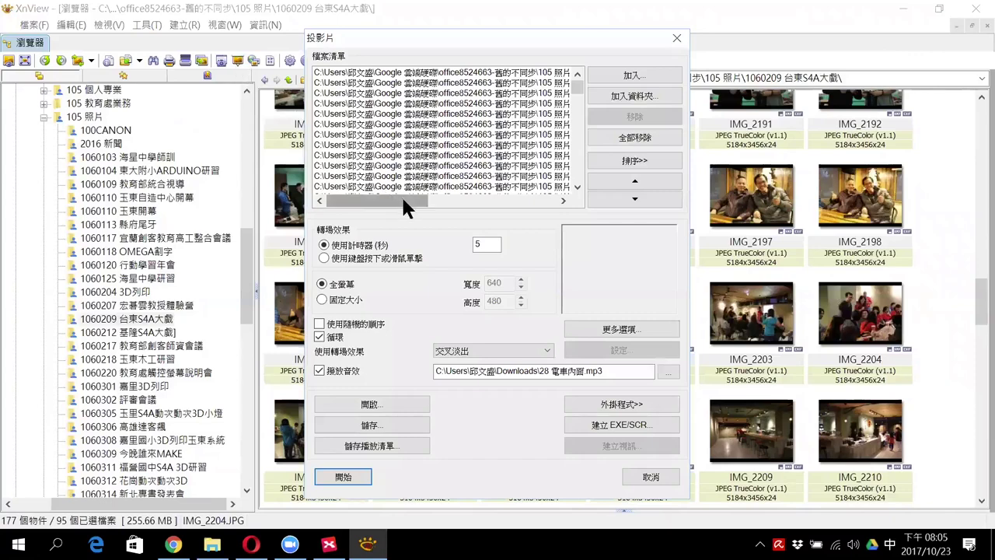
pyautogui.moveTo(448, 43); pyautogui.dragTo(332, 17)
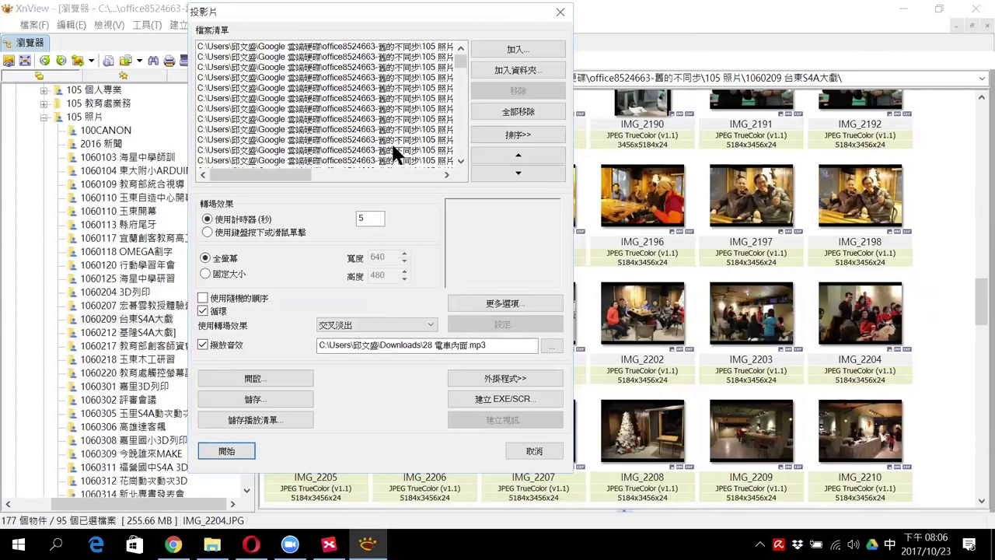
# Move the sixth image in the slideshow file list up three positions and back down two
pyautogui.click(409, 100)
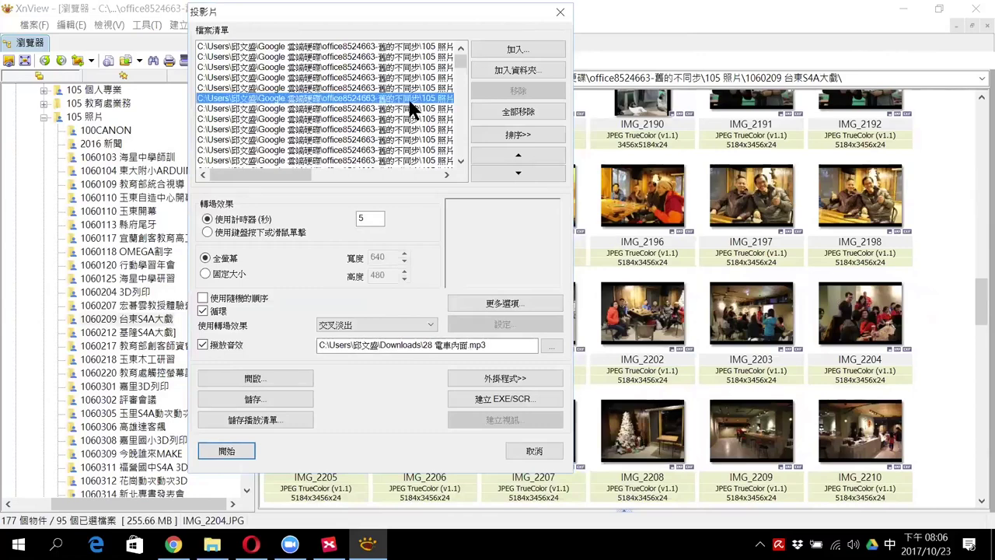
pyautogui.click(516, 153)
pyautogui.click(516, 153)
pyautogui.click(516, 153)
pyautogui.click(517, 173)
pyautogui.click(518, 173)
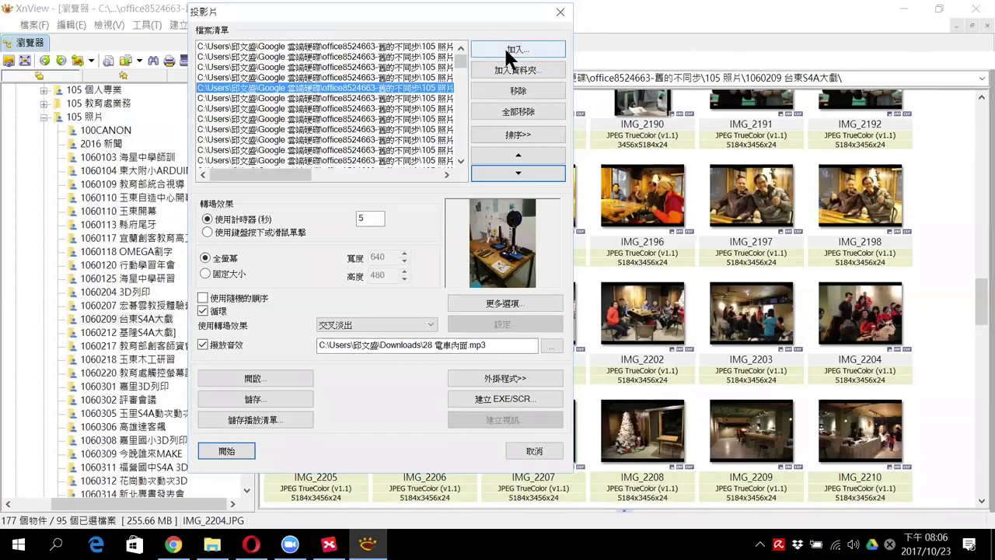
# Set the slideshow's background audio to 01.爺爺.mp3 from the desktop folder 1061021人人都有高效能\素材\mp3
pyautogui.doubleClick(366, 217)
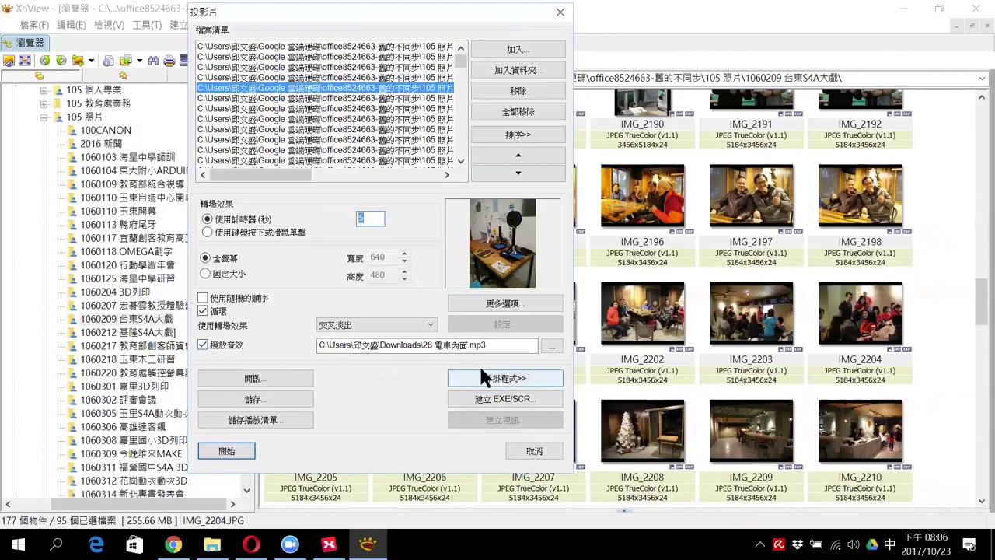
pyautogui.click(553, 347)
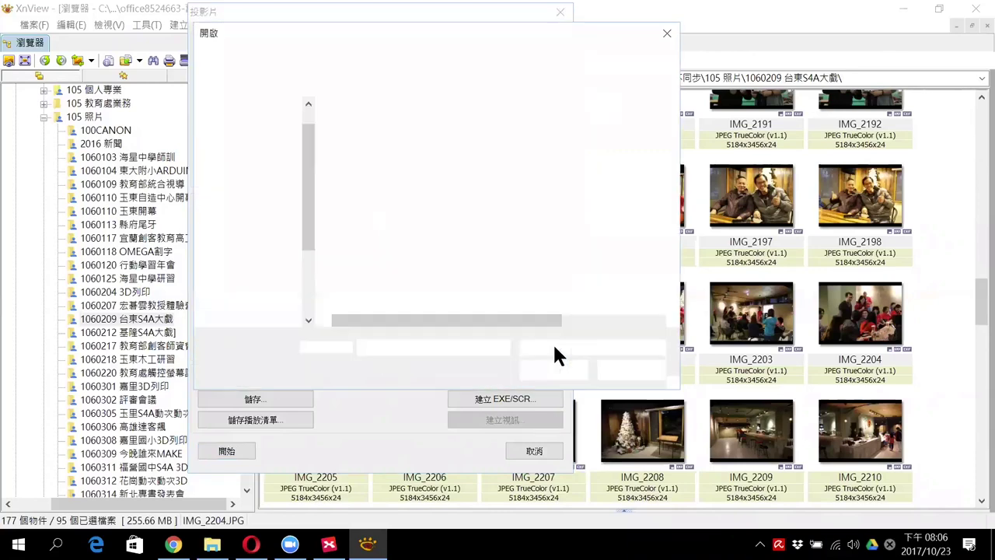
pyautogui.moveTo(308, 243); pyautogui.dragTo(325, 138)
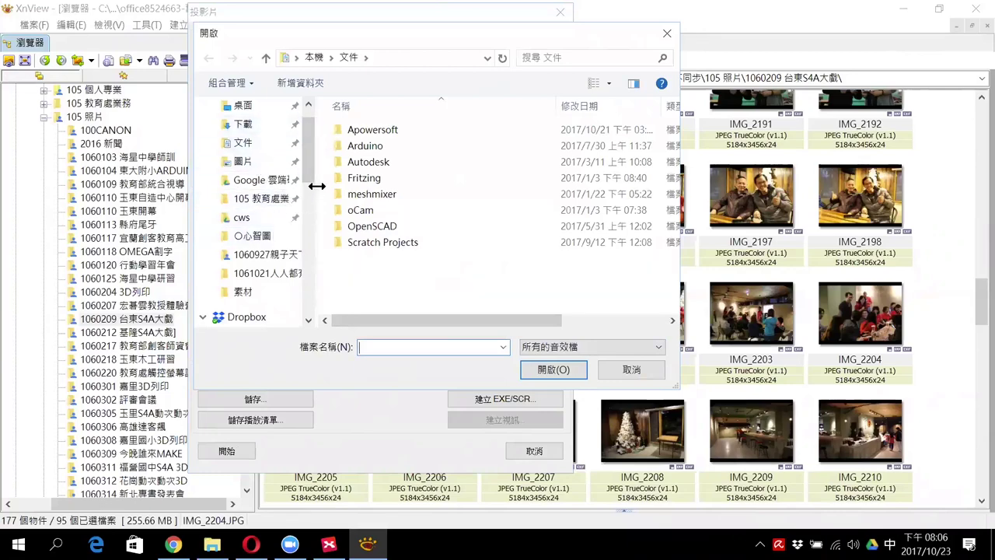
pyautogui.moveTo(307, 166); pyautogui.dragTo(310, 148)
pyautogui.click(249, 138)
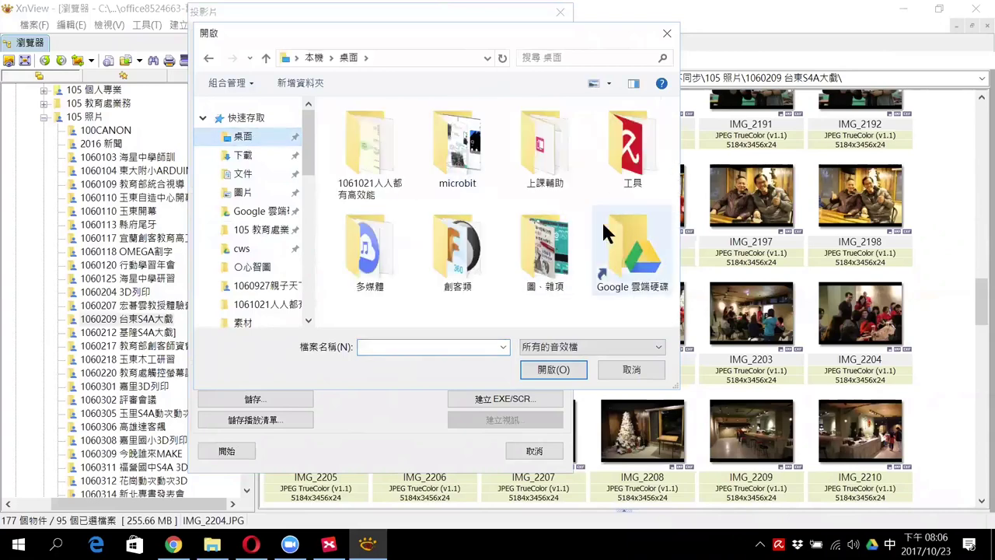
pyautogui.doubleClick(374, 147)
pyautogui.doubleClick(368, 139)
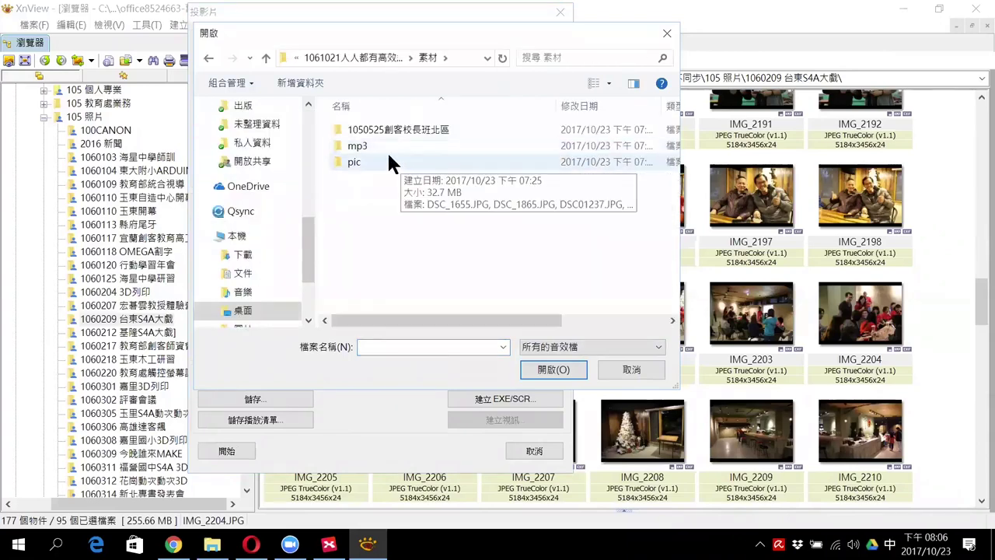
pyautogui.doubleClick(384, 143)
pyautogui.click(383, 128)
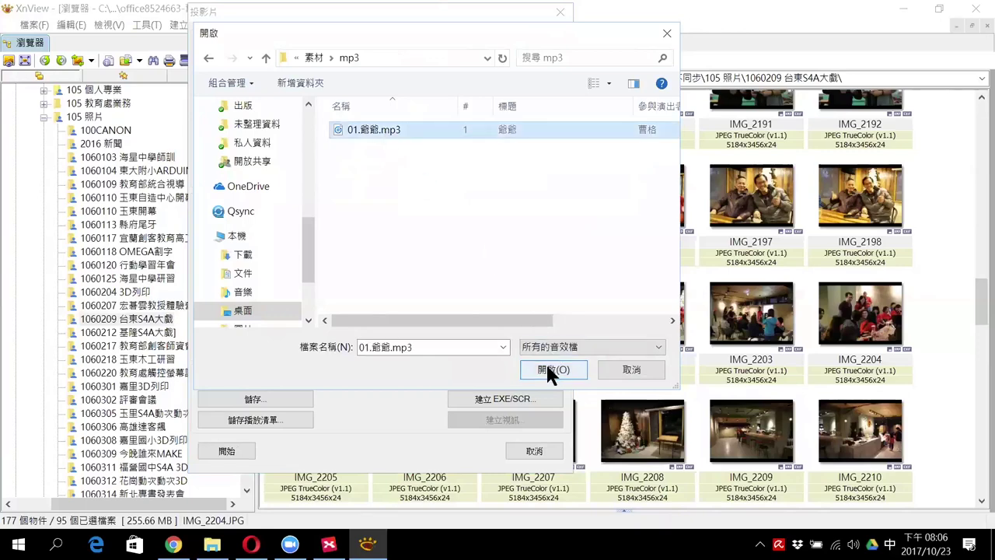
pyautogui.press('Return')
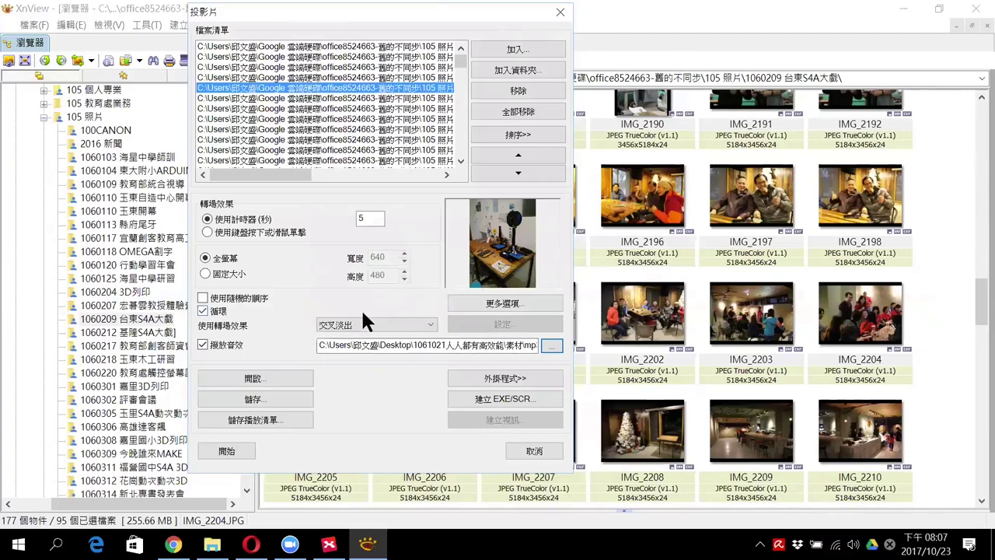
# Preview the slideshow full screen twice, exiting each time and moving the settings dialog aside between the runs
pyautogui.click(241, 450)
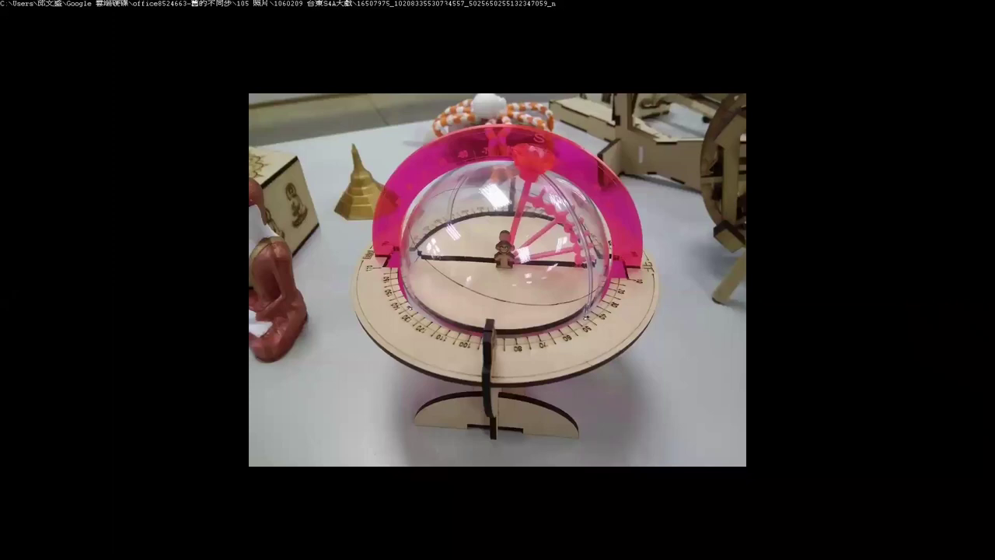
pyautogui.press('Escape')
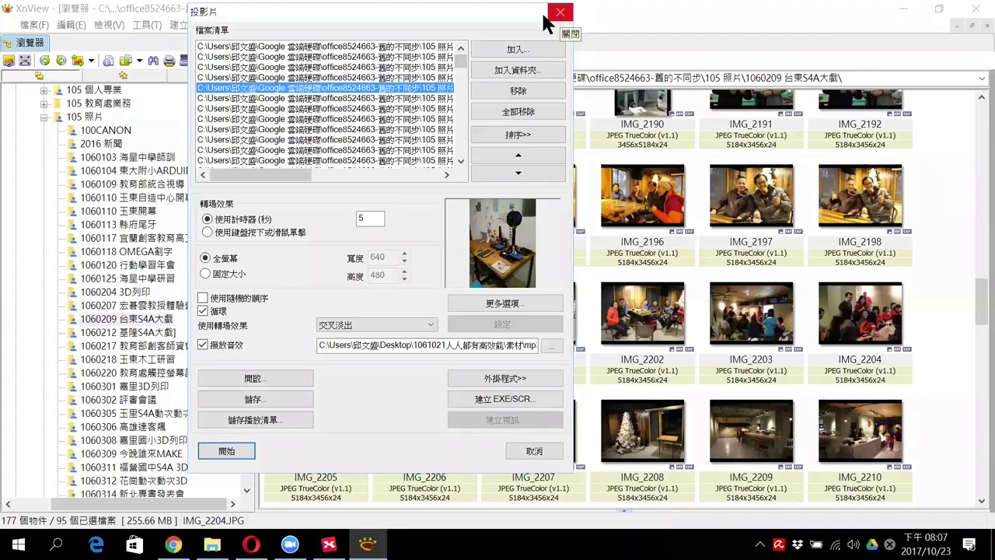
pyautogui.moveTo(375, 17); pyautogui.dragTo(214, 20)
pyautogui.moveTo(653, 179); pyautogui.dragTo(622, 262)
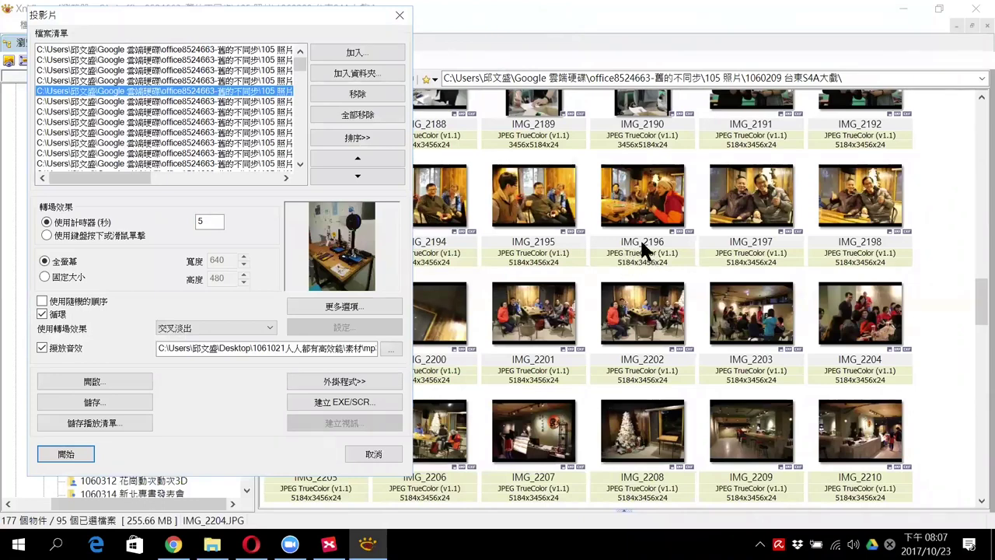
pyautogui.click(66, 456)
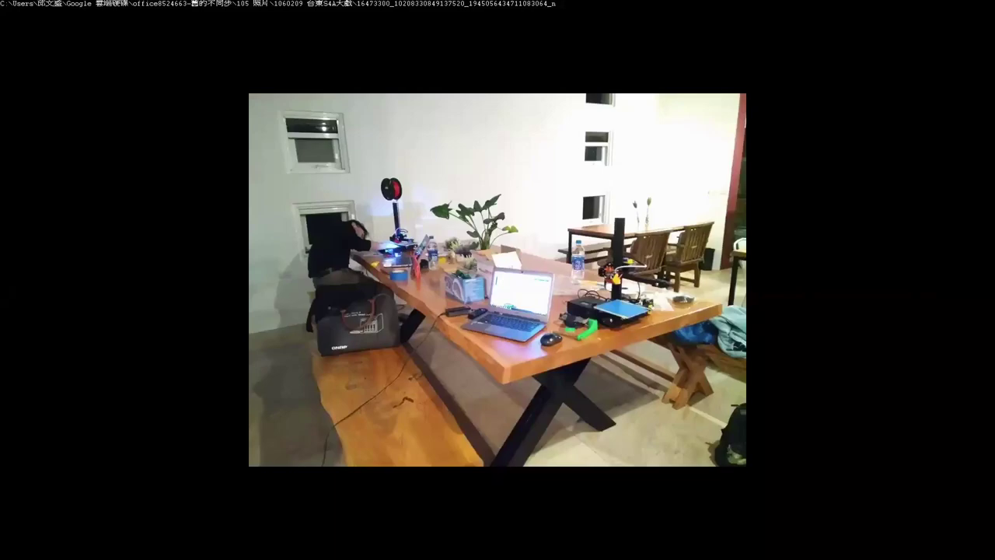
pyautogui.press('Escape')
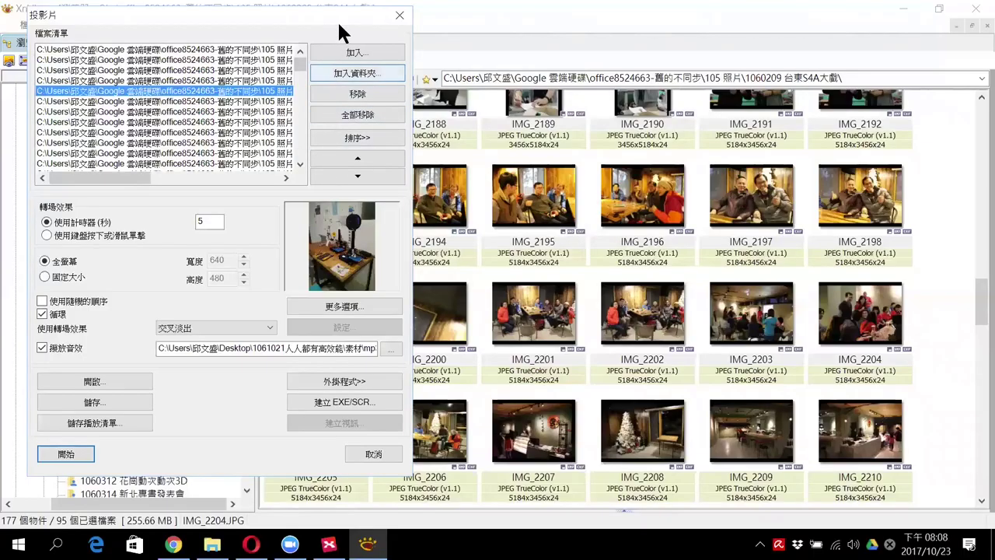
# Save the slideshow as an .sld file named 11111 in the mp3 folder and close the slideshow settings
pyautogui.moveTo(342, 29); pyautogui.dragTo(349, 22)
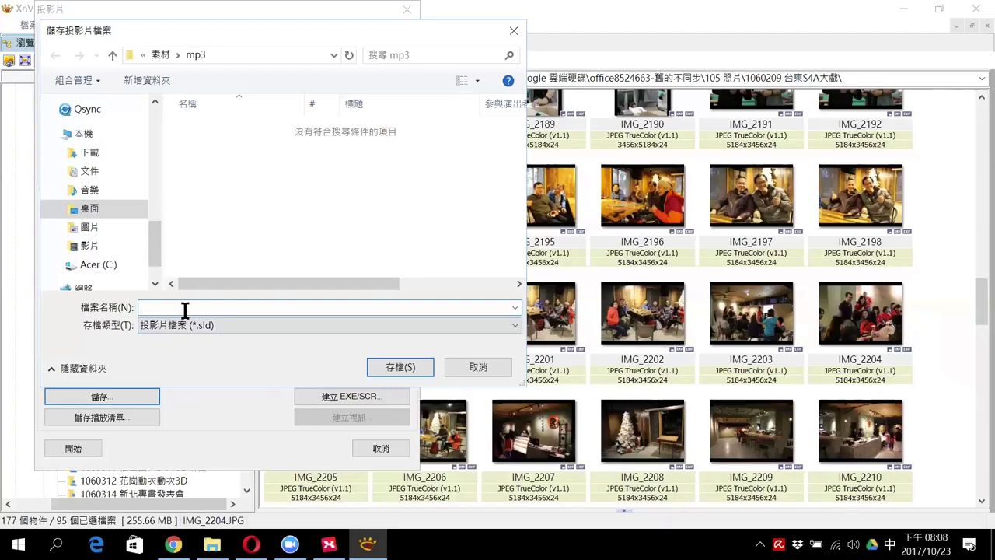
pyautogui.press('shift')
pyautogui.write('11111')
pyautogui.click(400, 362)
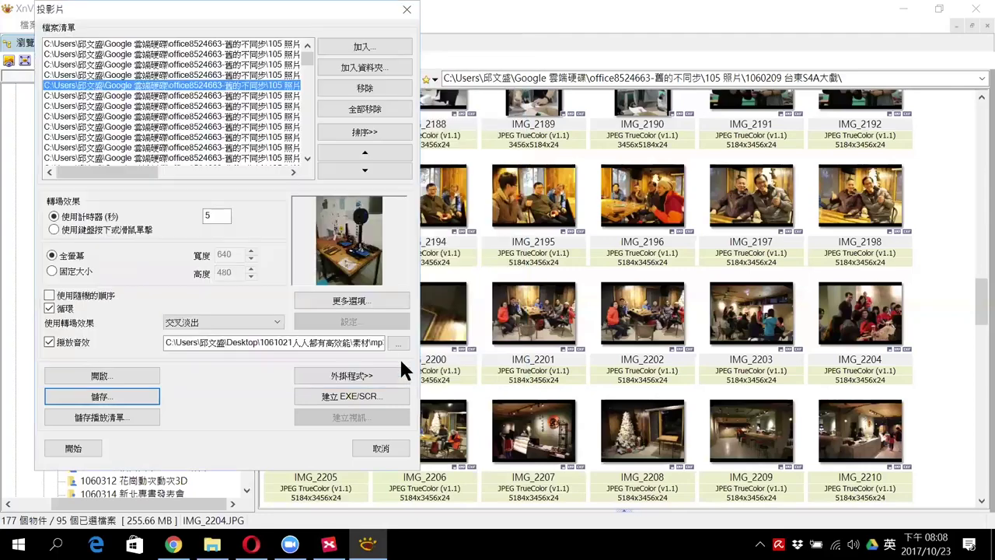
pyautogui.click(406, 11)
# Minimize the open windows and look through the desktop's contents in File Explorer for the saved slideshow
pyautogui.click(901, 10)
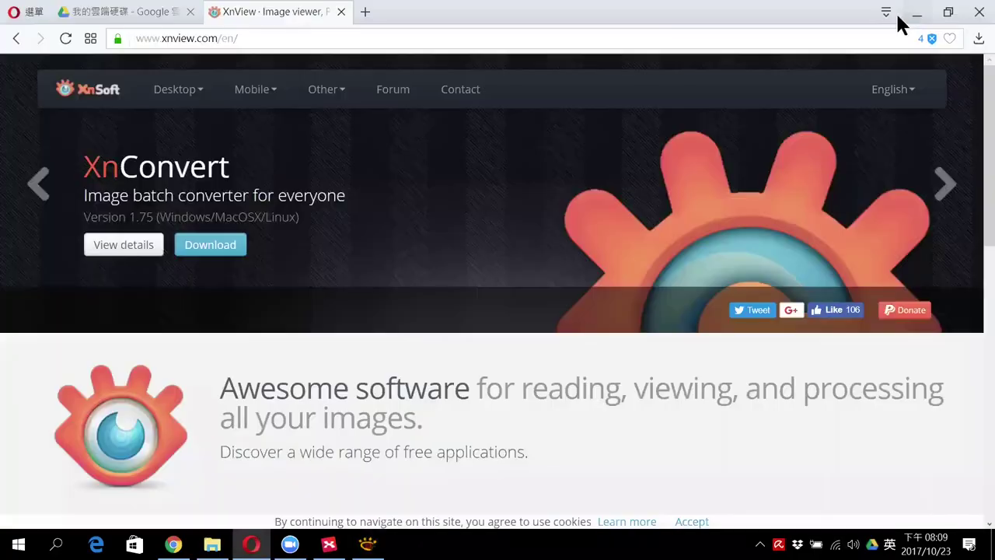
pyautogui.click(914, 17)
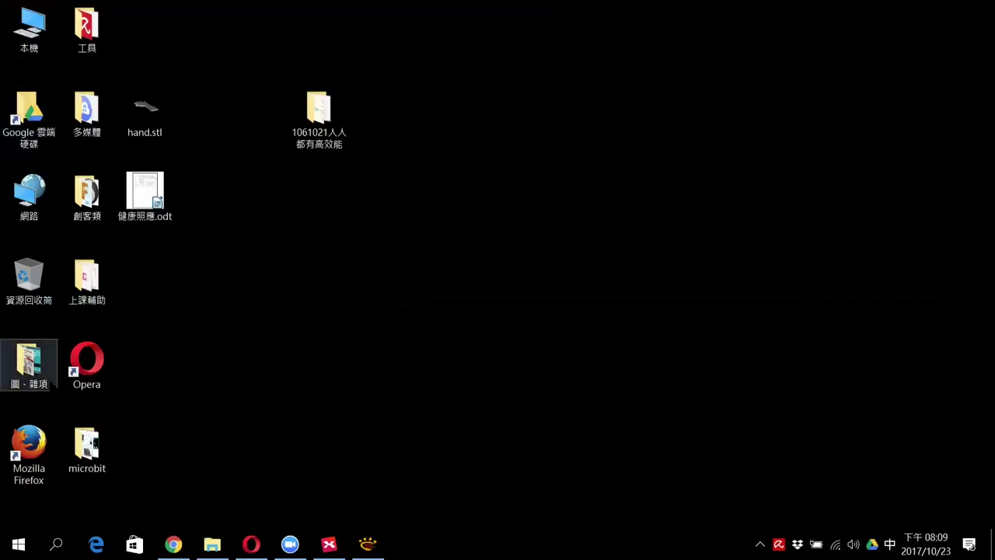
pyautogui.doubleClick(32, 368)
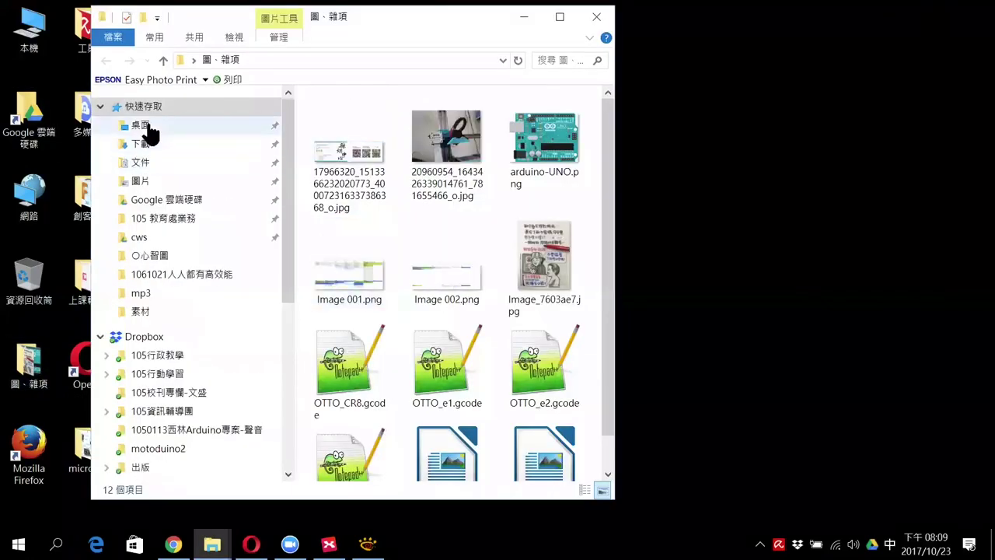
pyautogui.click(145, 128)
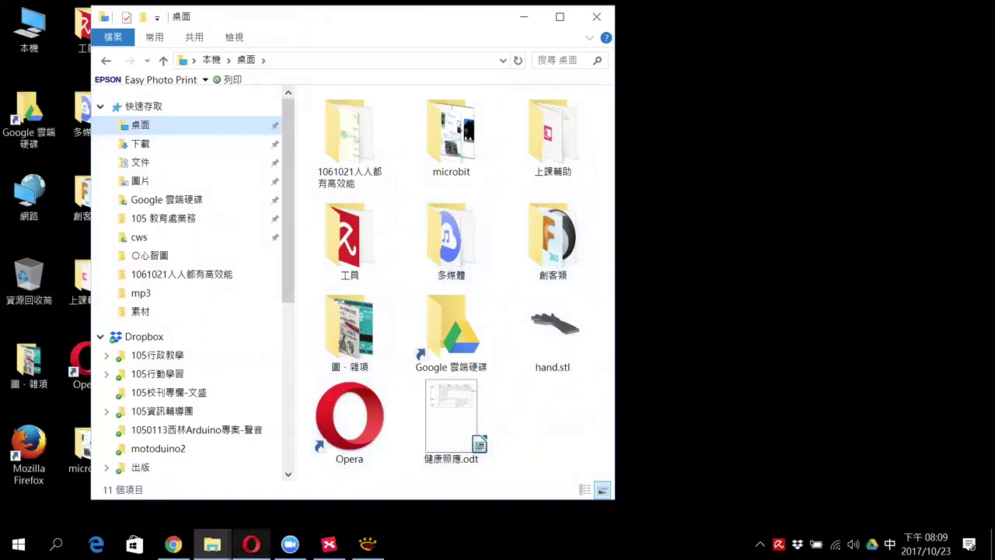
# Switch back to XnView, save the selected photos' slideshow to the desktop as 111, and close the slideshow settings
pyautogui.click(368, 544)
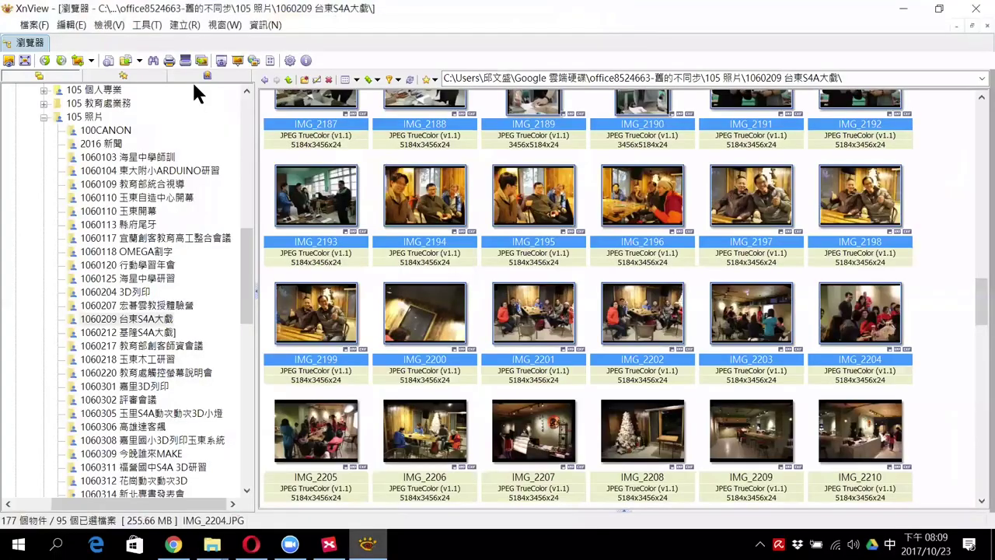
pyautogui.click(237, 61)
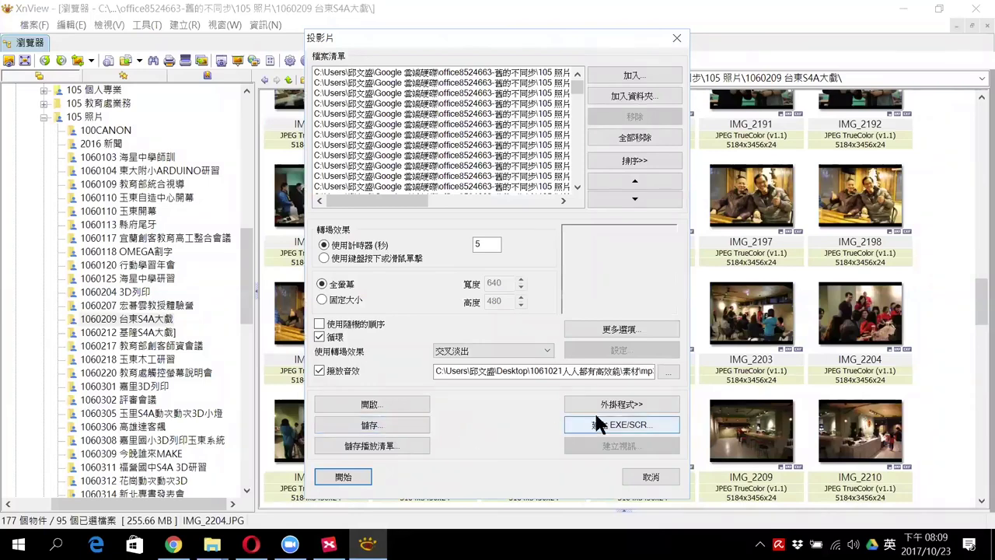
pyautogui.click(388, 426)
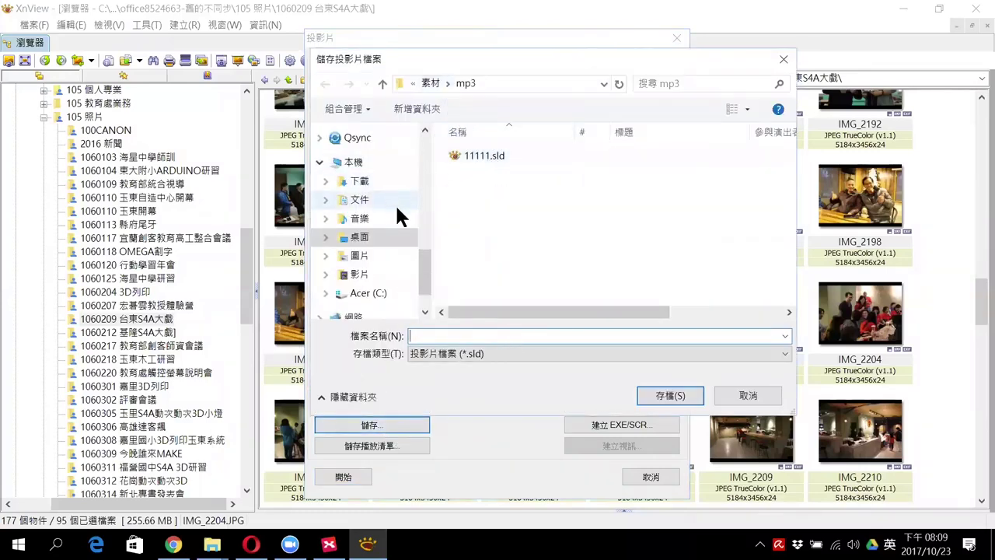
pyautogui.click(372, 244)
pyautogui.click(385, 243)
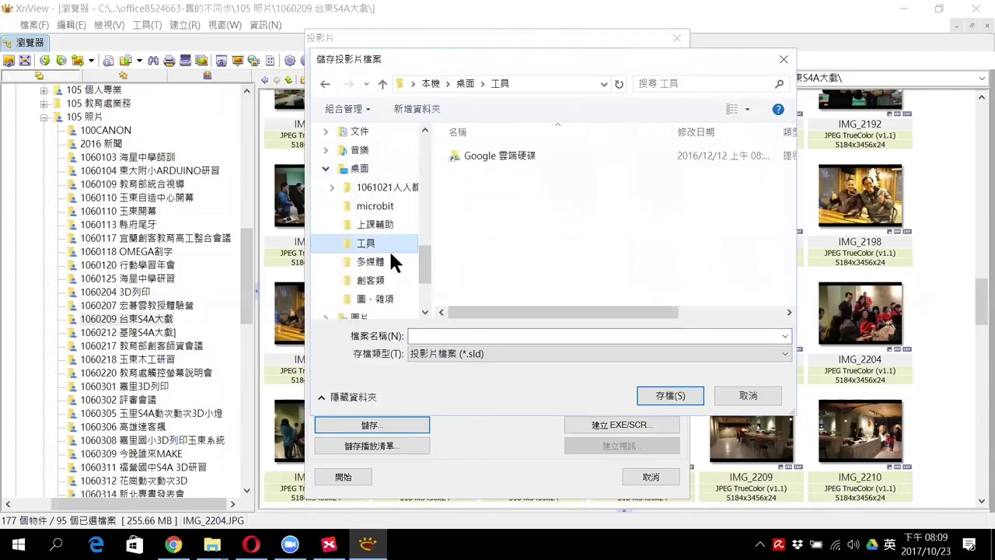
pyautogui.click(371, 169)
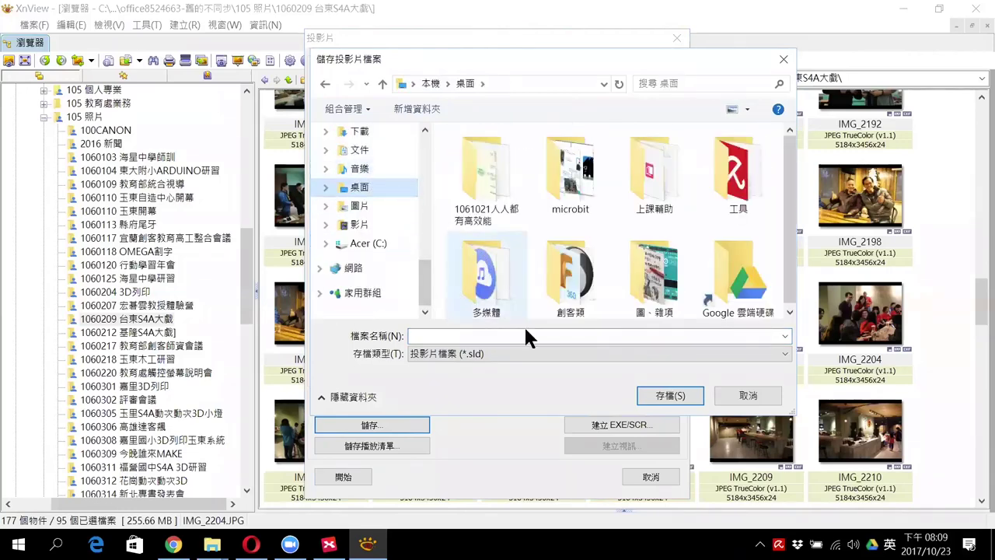
pyautogui.click(482, 337)
pyautogui.write('111')
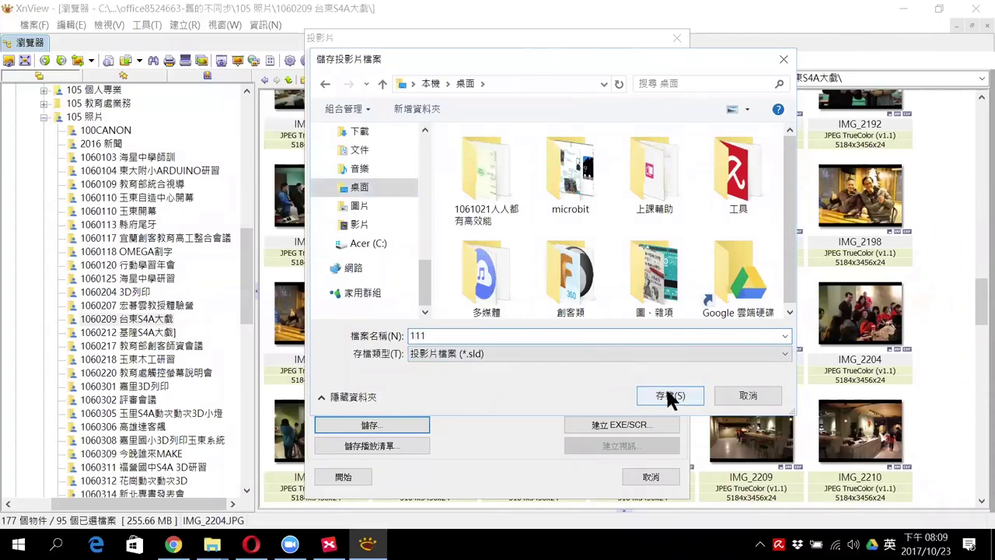
pyautogui.click(665, 393)
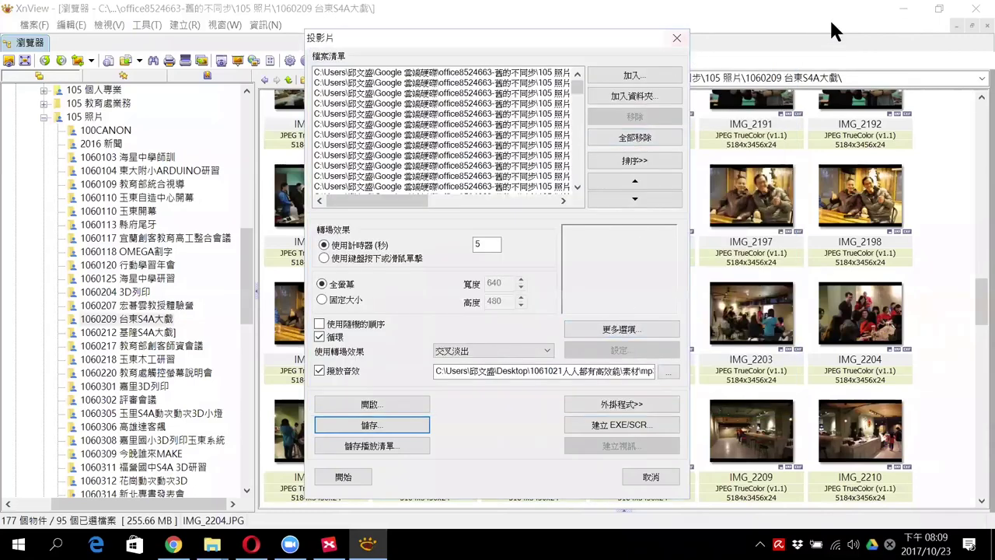
pyautogui.click(677, 37)
# Return to the desktop, move 111.sld to an empty area, and play its slideshow before exiting it
pyautogui.click(910, 16)
pyautogui.click(526, 17)
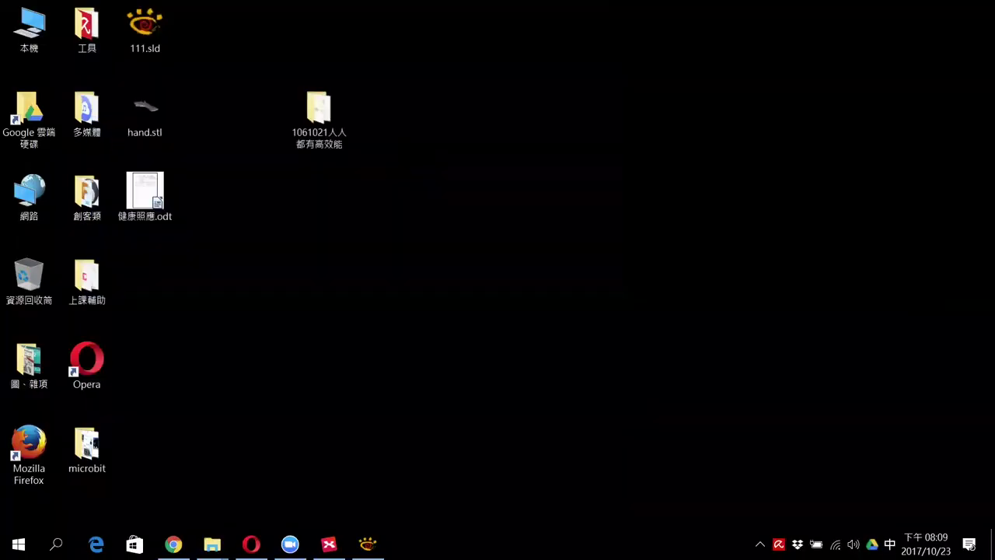
pyautogui.moveTo(145, 27); pyautogui.dragTo(435, 195)
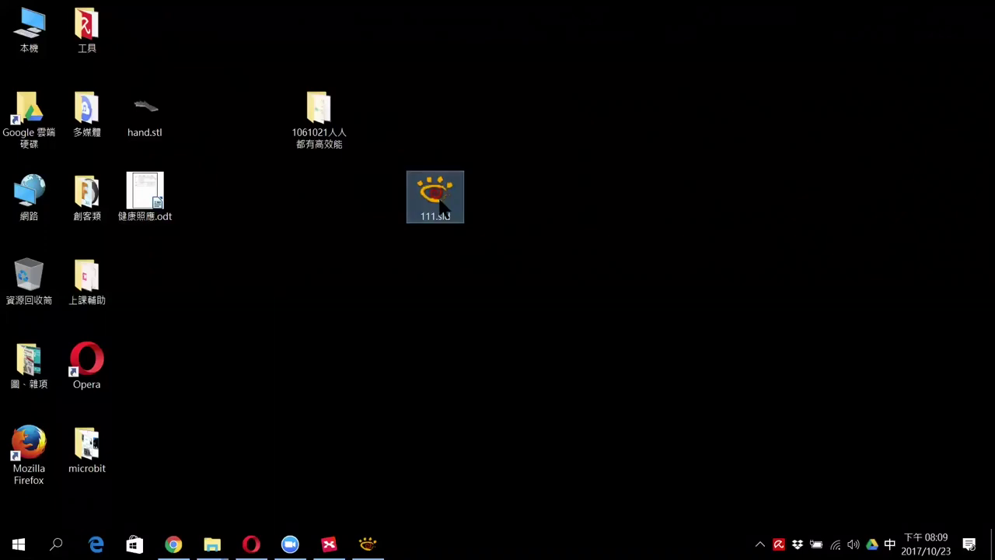
pyautogui.doubleClick(440, 205)
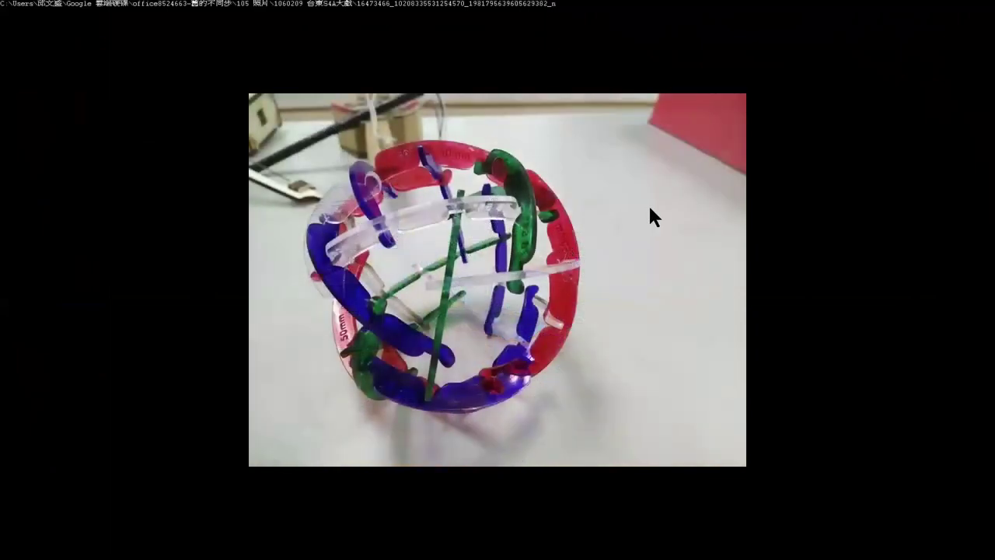
pyautogui.press('Escape')
# Check the file properties of 111.sld, and move its icon closer to 健康照應.odt on the desktop
pyautogui.click(440, 190)
pyautogui.rightClick(444, 176)
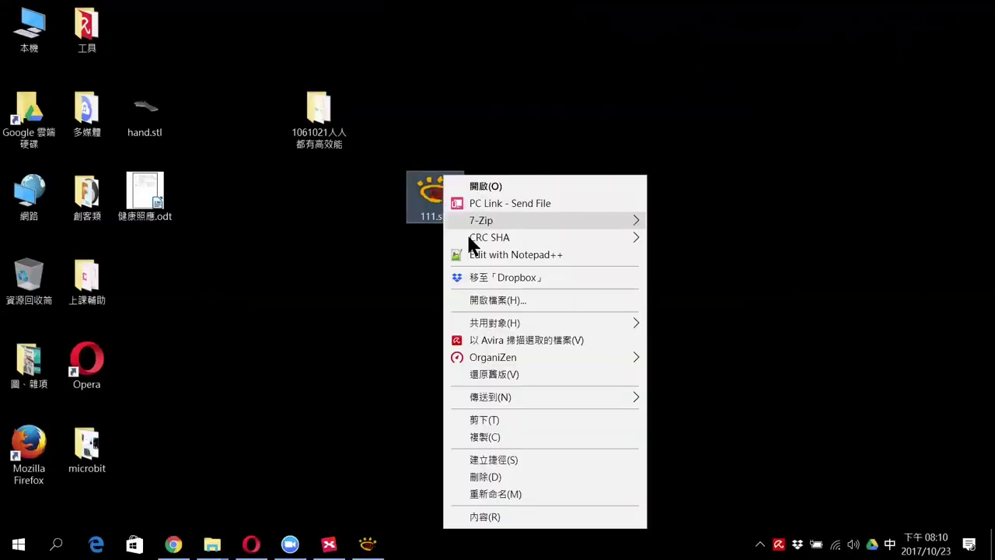
pyautogui.click(489, 518)
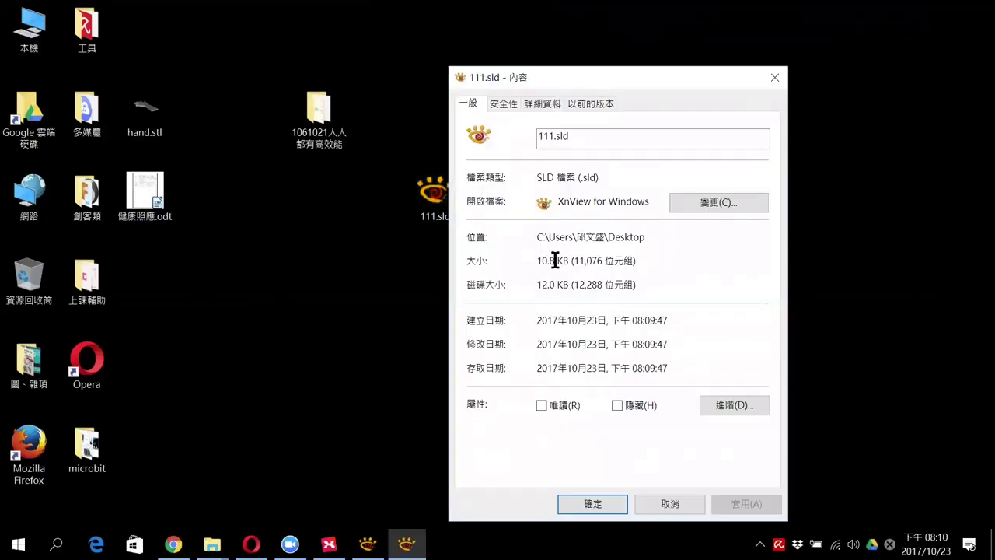
pyautogui.click(775, 77)
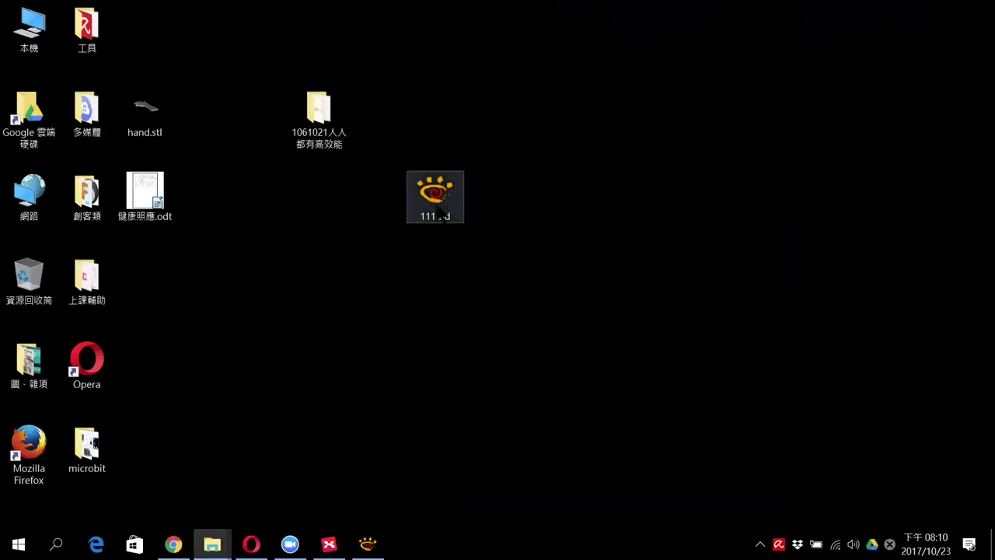
pyautogui.moveTo(438, 211); pyautogui.dragTo(265, 220)
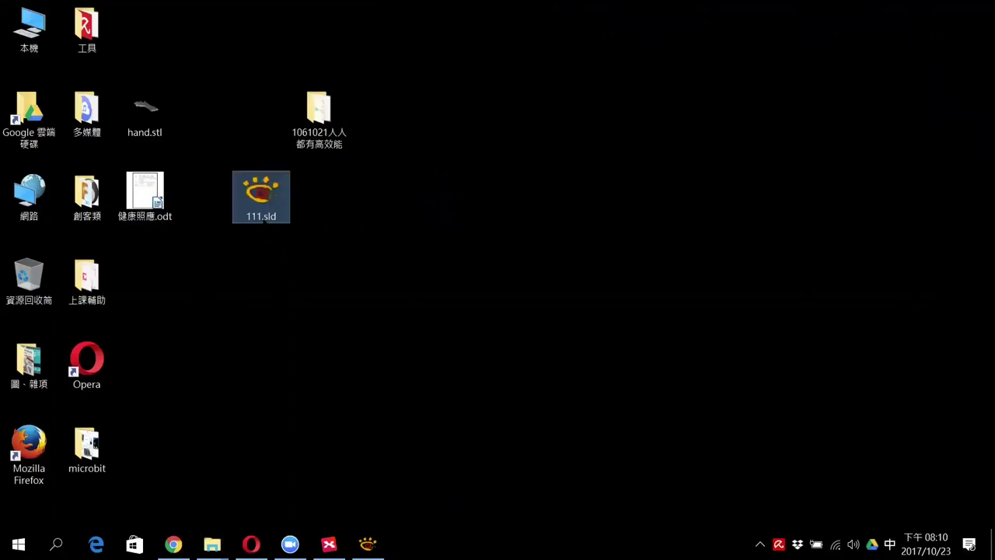
# Switch back to XnView and deselect all the photos in the 1060209 台東S4A大戲 folder
pyautogui.click(368, 543)
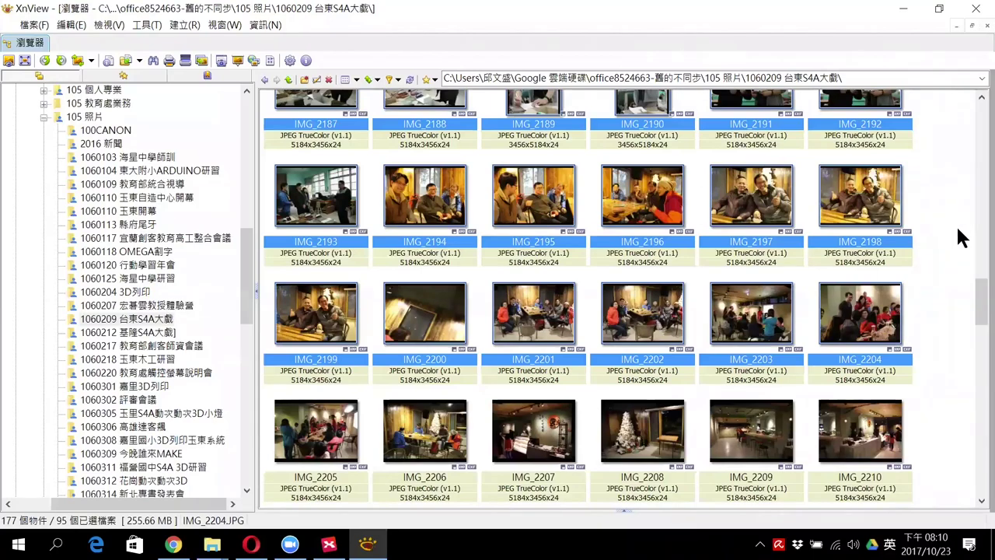
pyautogui.moveTo(895, 240)
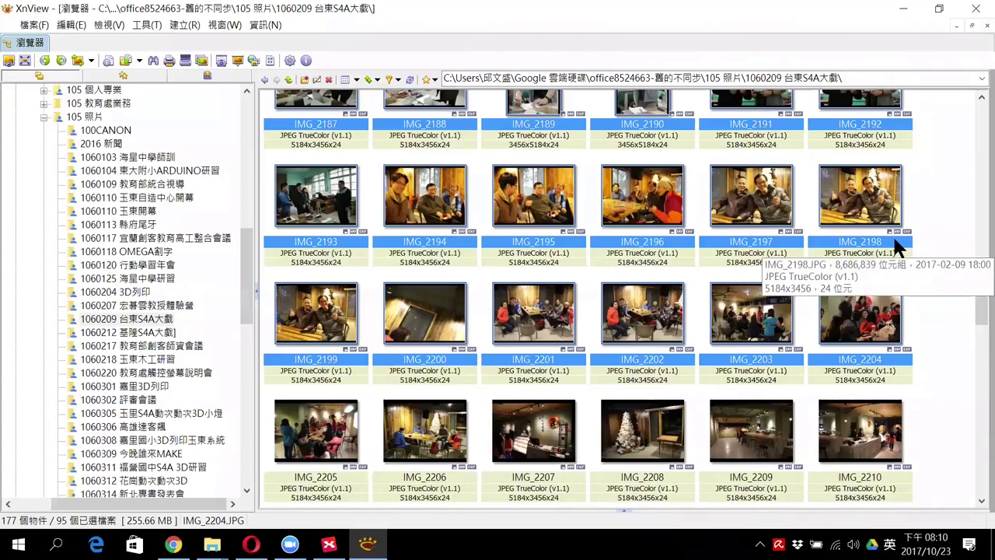
pyautogui.click(936, 213)
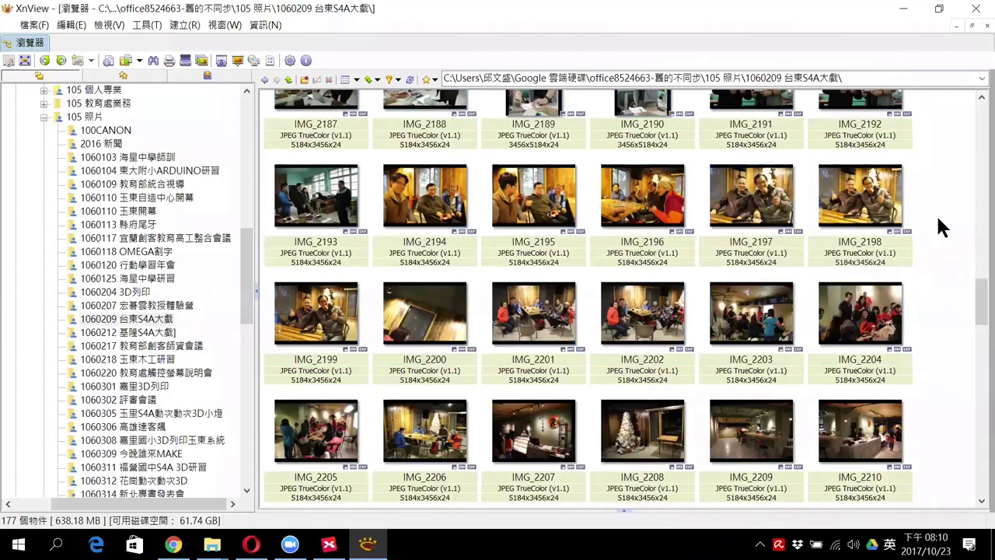
# Select the photos from the first one in the folder, whose name starts with 16473300, through IMG_2180
pyautogui.moveTo(680, 235)
pyautogui.scroll(4, 941, 225)
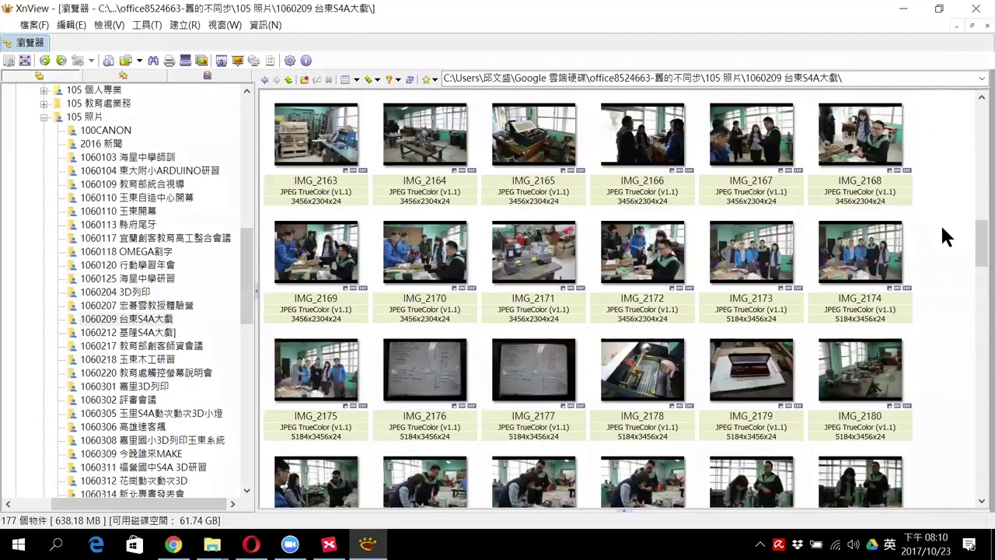
pyautogui.scroll(8, 942, 228)
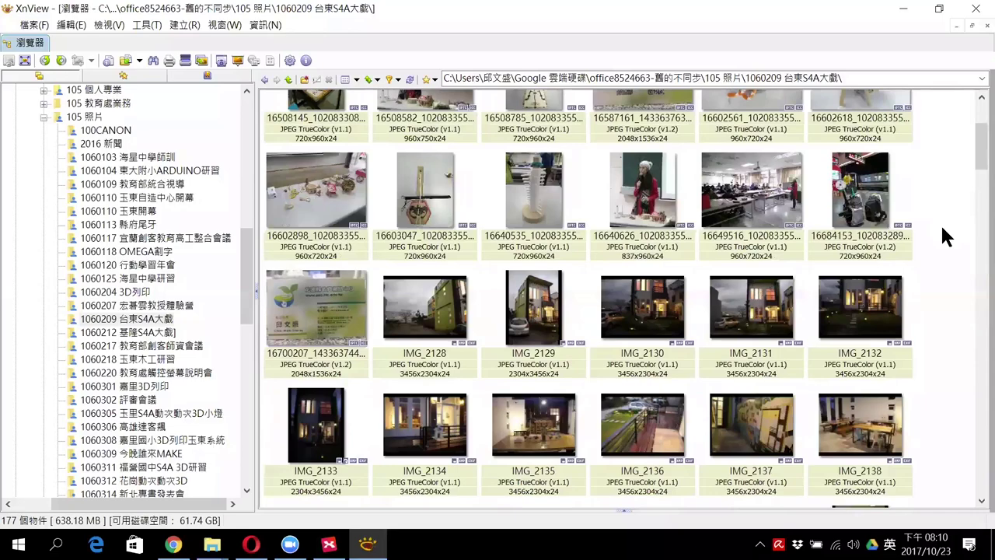
pyautogui.scroll(2, 940, 225)
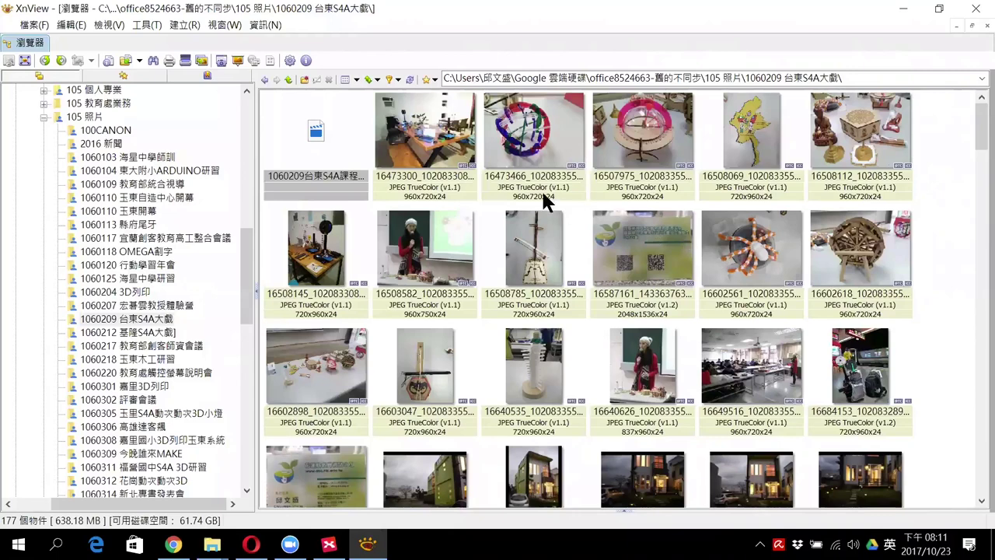
pyautogui.click(450, 163)
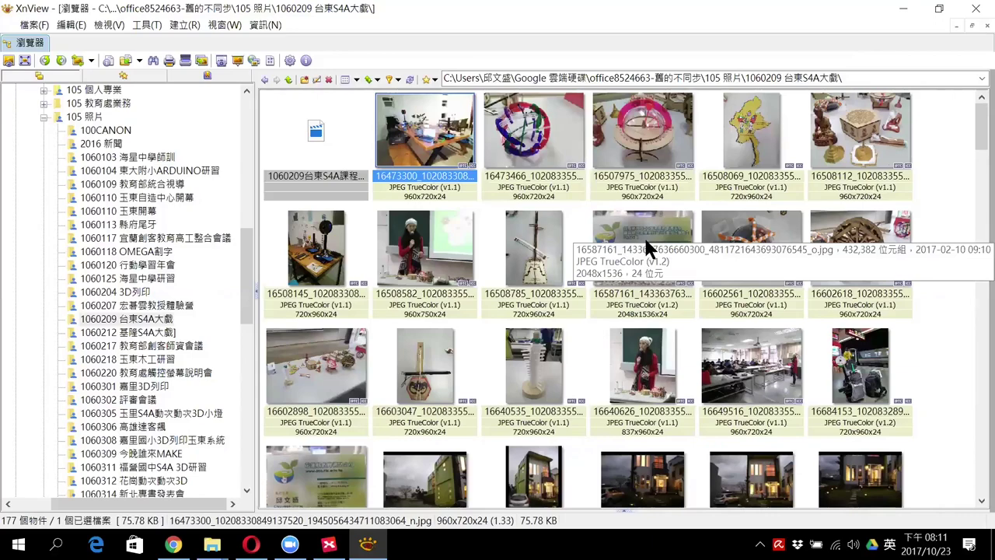
pyautogui.scroll(-15, 638, 234)
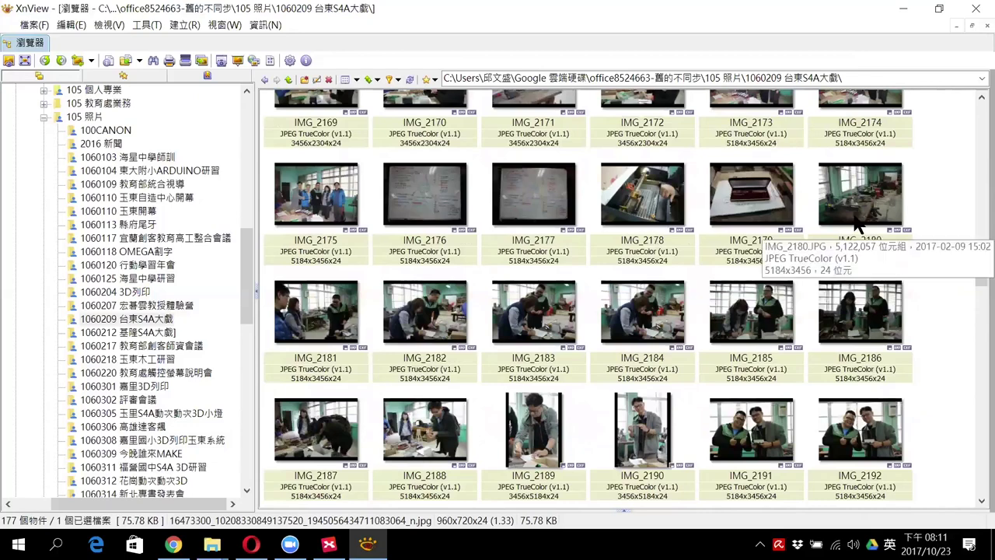
pyautogui.keyDown('shift'); pyautogui.click(855, 231); pyautogui.keyUp('shift')
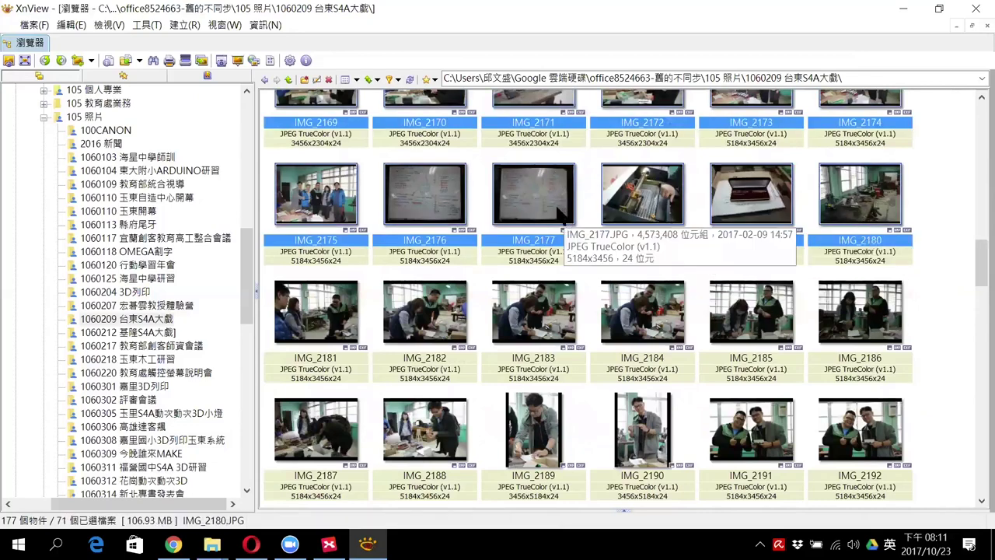
# Start a batch rename of the selected photos, enable the naming template, and replace Sample in it with 台東S4A研習
pyautogui.click(148, 25)
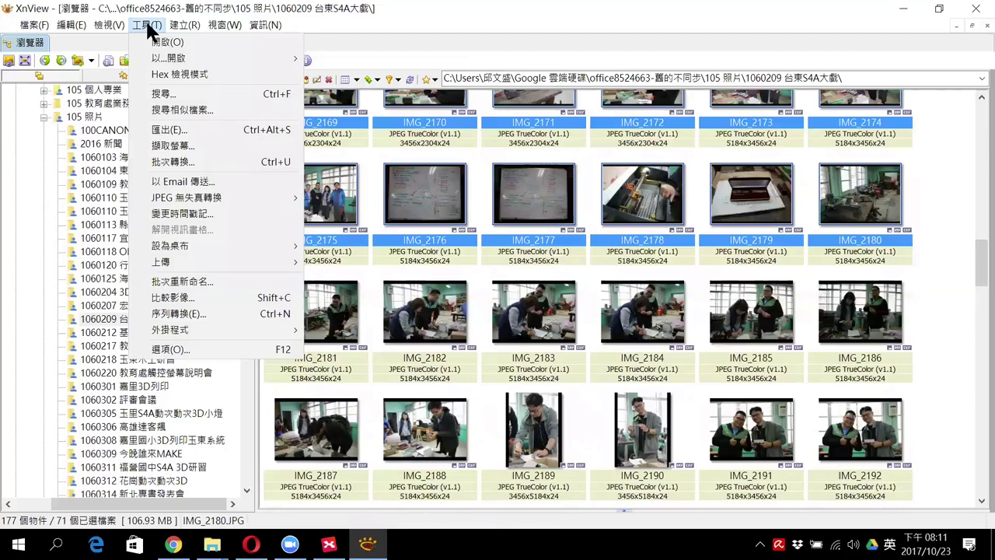
pyautogui.click(223, 282)
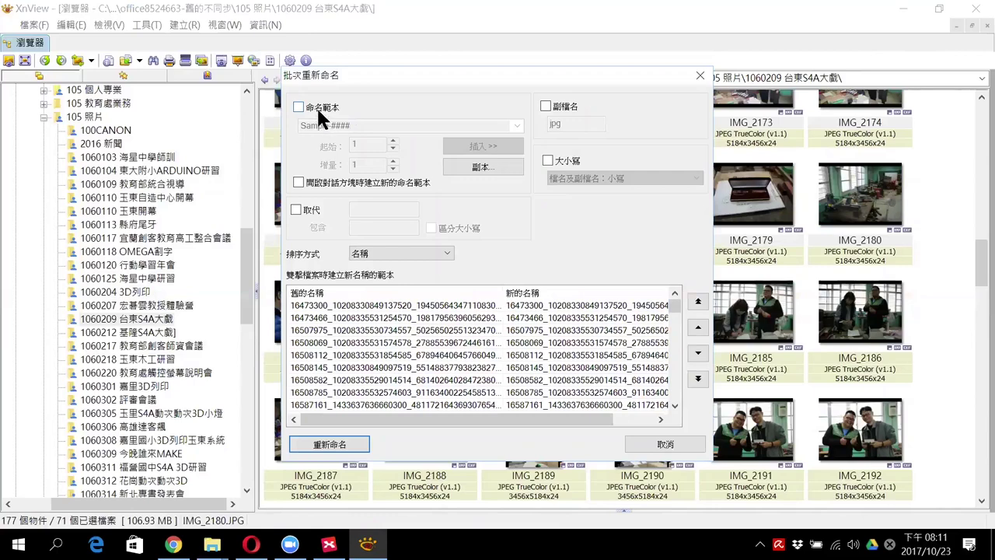
pyautogui.click(317, 105)
pyautogui.click(360, 125)
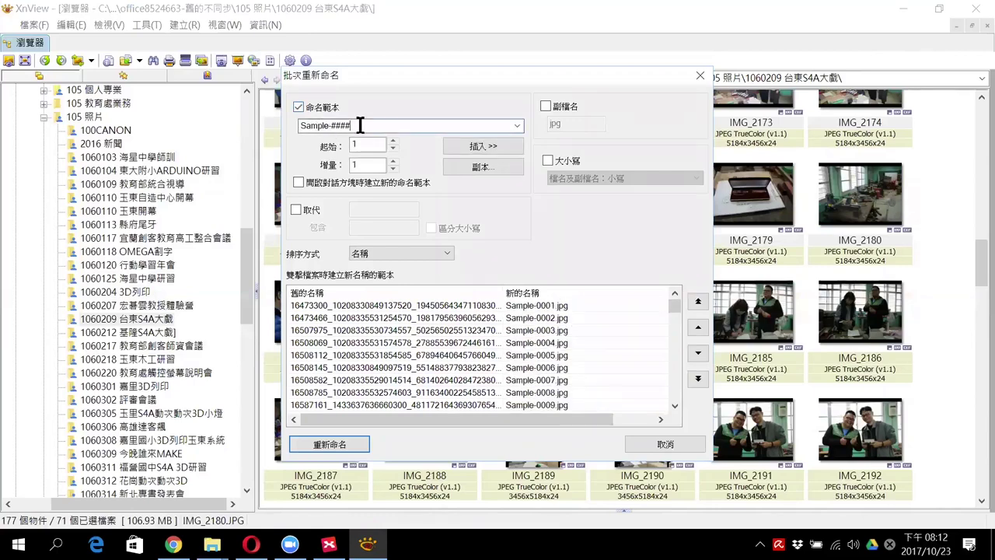
pyautogui.moveTo(331, 126); pyautogui.dragTo(397, 125)
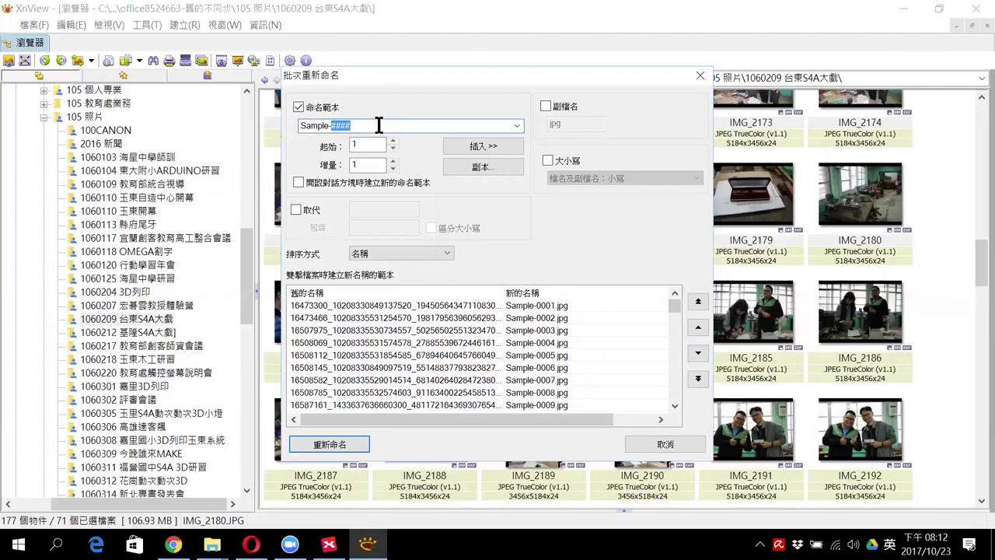
pyautogui.click(380, 126)
pyautogui.moveTo(330, 126); pyautogui.dragTo(289, 125)
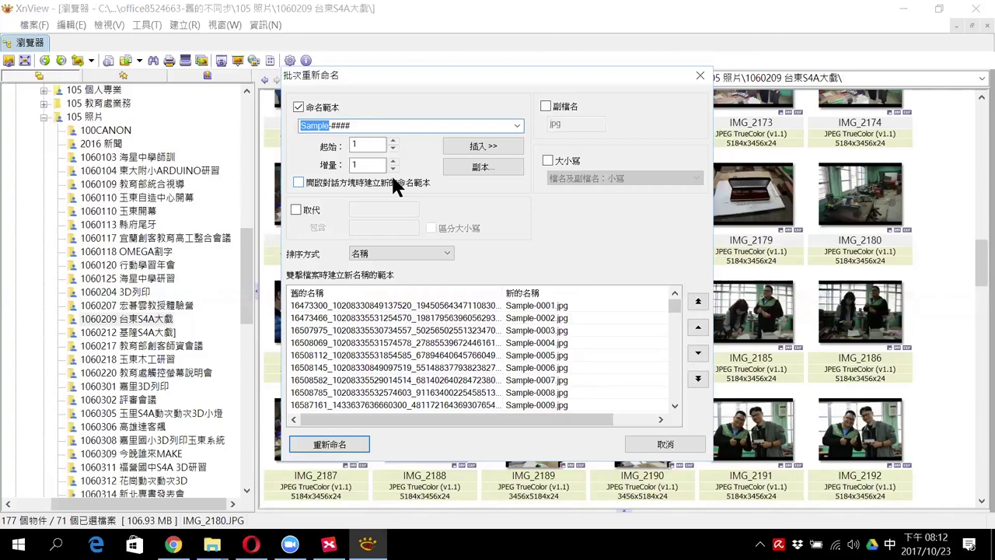
pyautogui.write('台東S4A研習')
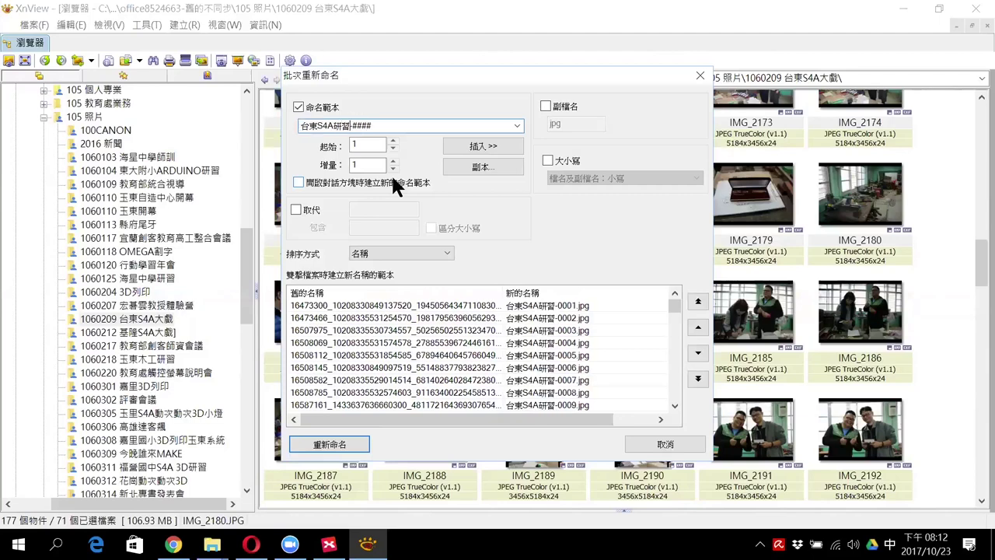
# Change the naming template to 1060209台東S4A研習-### and rename the selected photos
pyautogui.moveTo(350, 126); pyautogui.dragTo(298, 124)
pyautogui.click(306, 123)
pyautogui.press('shift')
pyautogui.write('106')
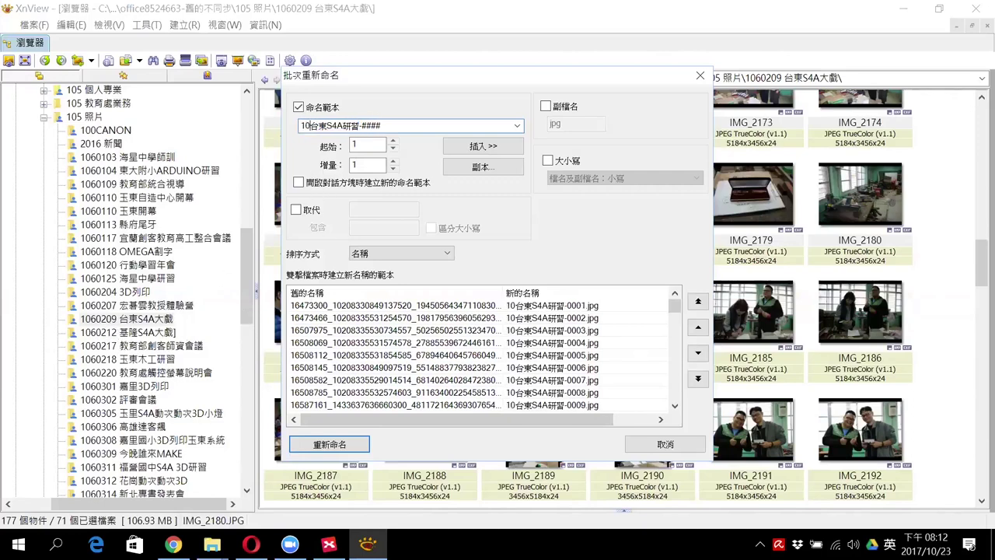
pyautogui.write('0209')
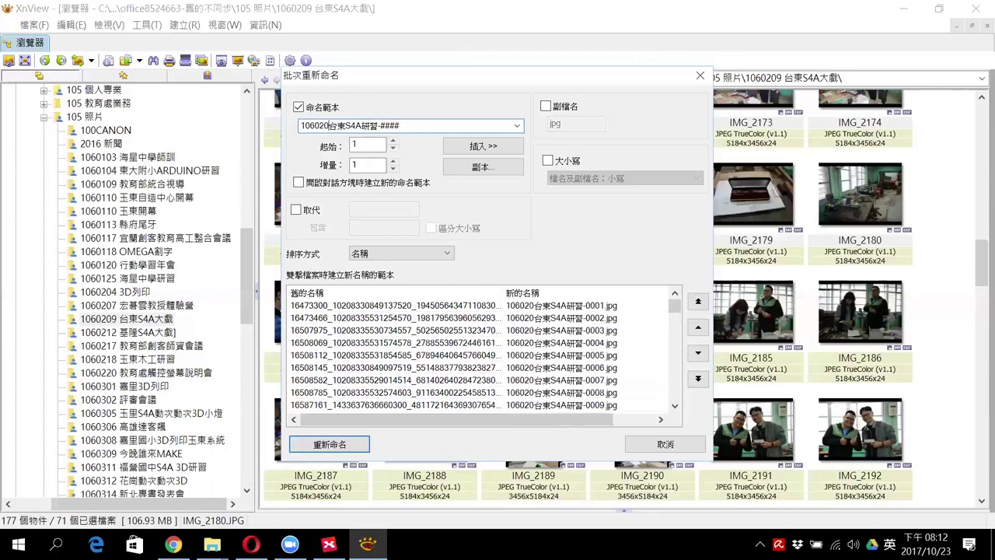
pyautogui.click(430, 126)
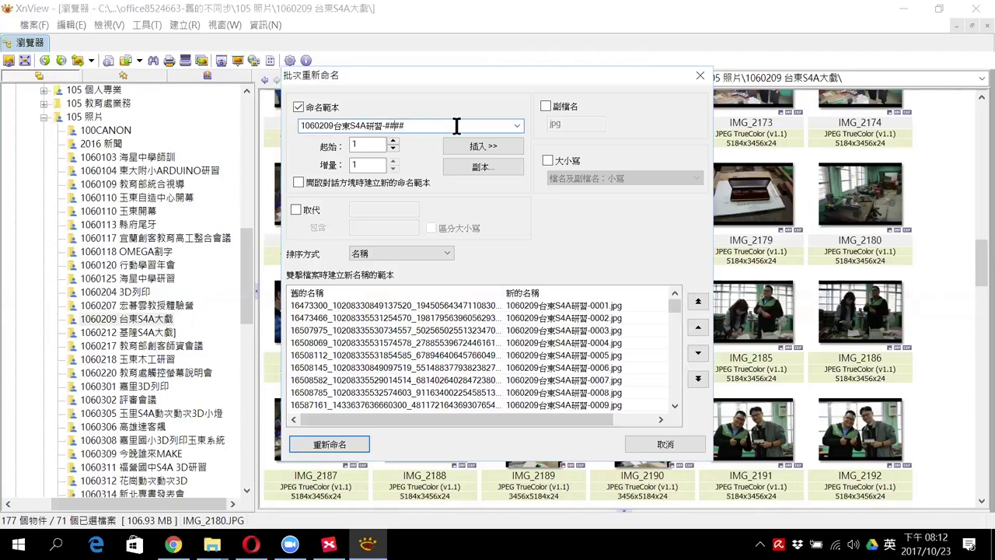
pyautogui.press('BackSpace')
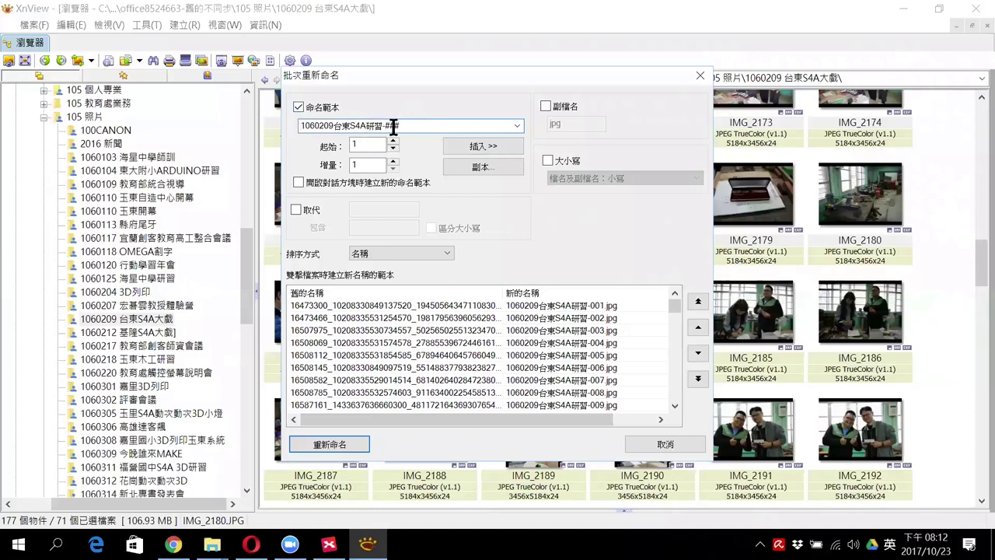
pyautogui.moveTo(410, 75); pyautogui.dragTo(413, 22)
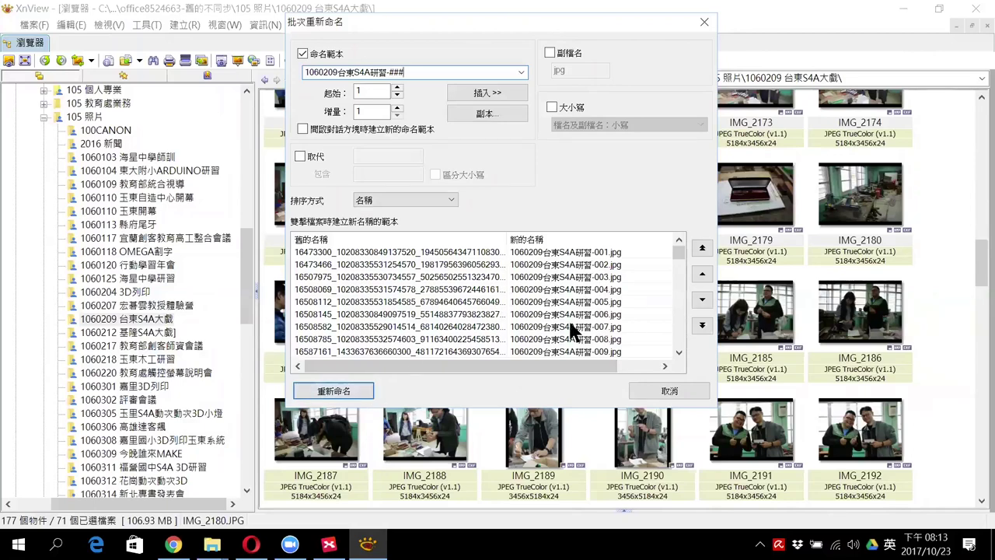
pyautogui.click(347, 391)
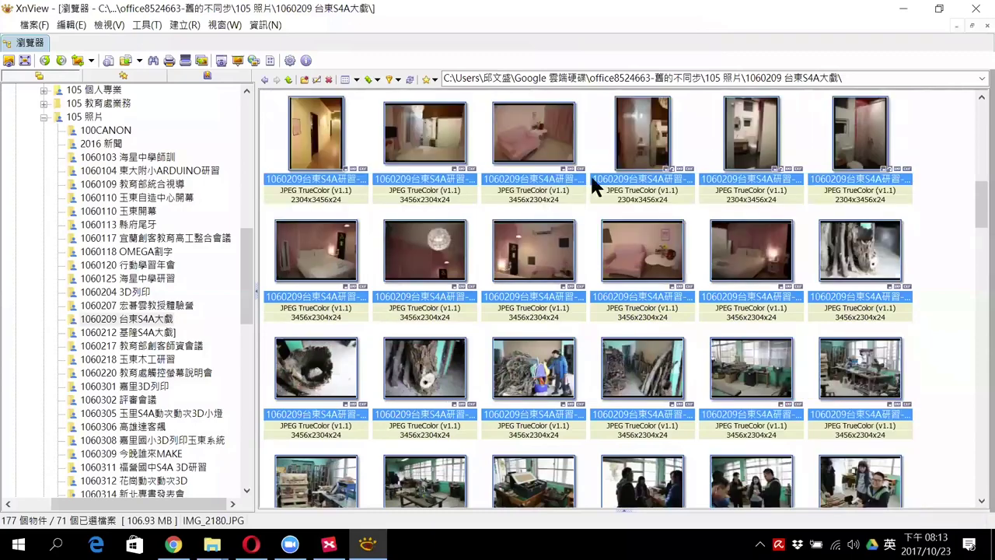
# View the renamed photo 1060209台東S4A研習-037.JPG at full view and return to the browser
pyautogui.doubleClick(439, 184)
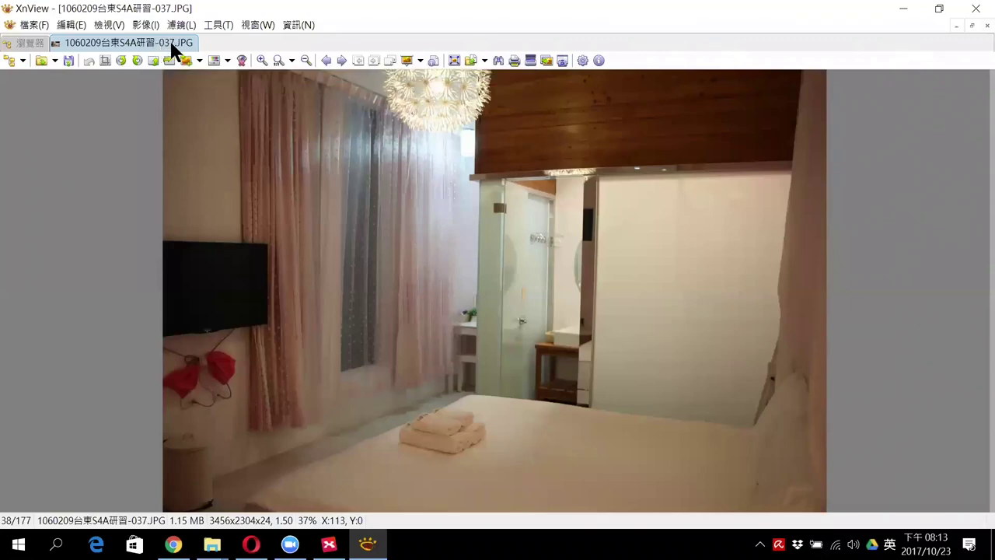
pyautogui.click(26, 43)
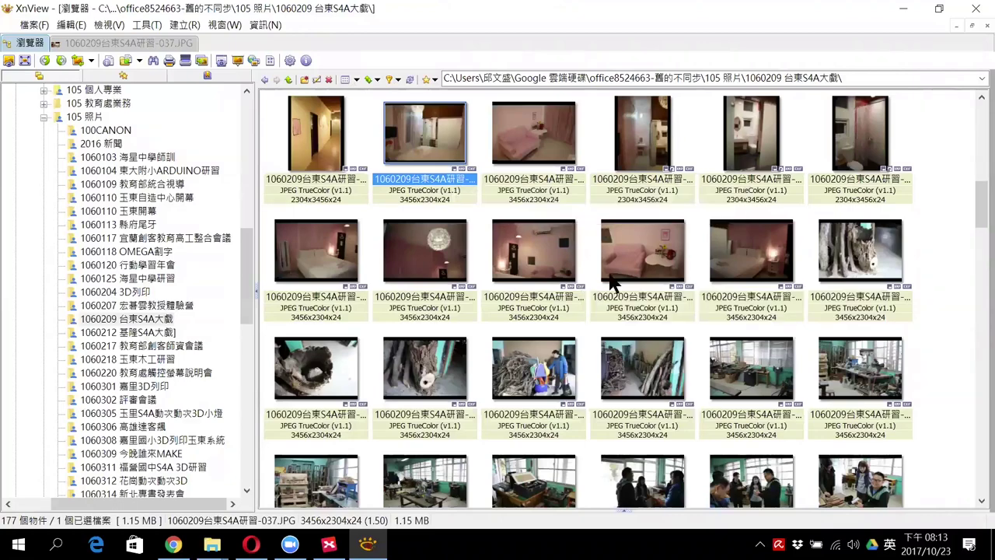
# Select photos 1060209台東S4A研習-037 through -053, play them as a slideshow, and close the slideshow settings
pyautogui.click(851, 379)
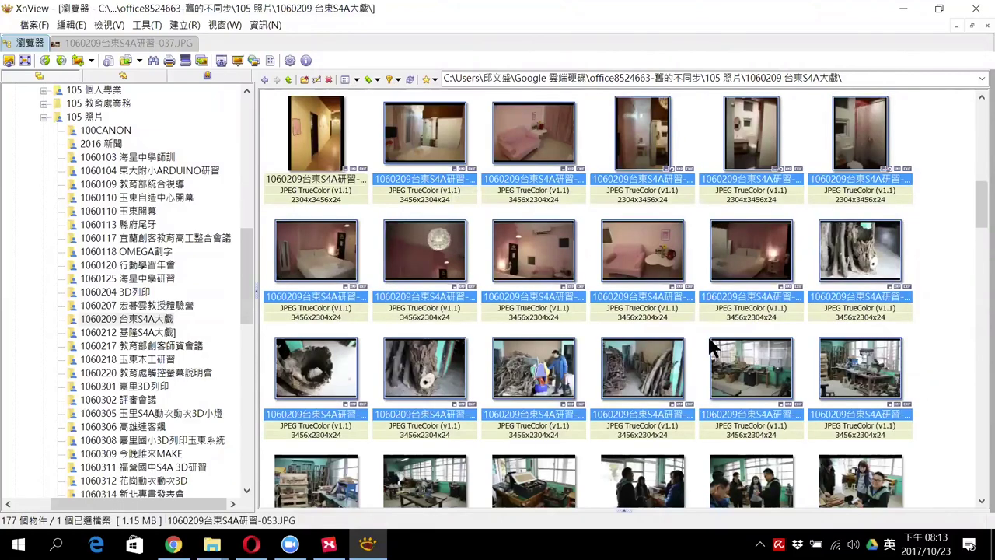
pyautogui.click(237, 59)
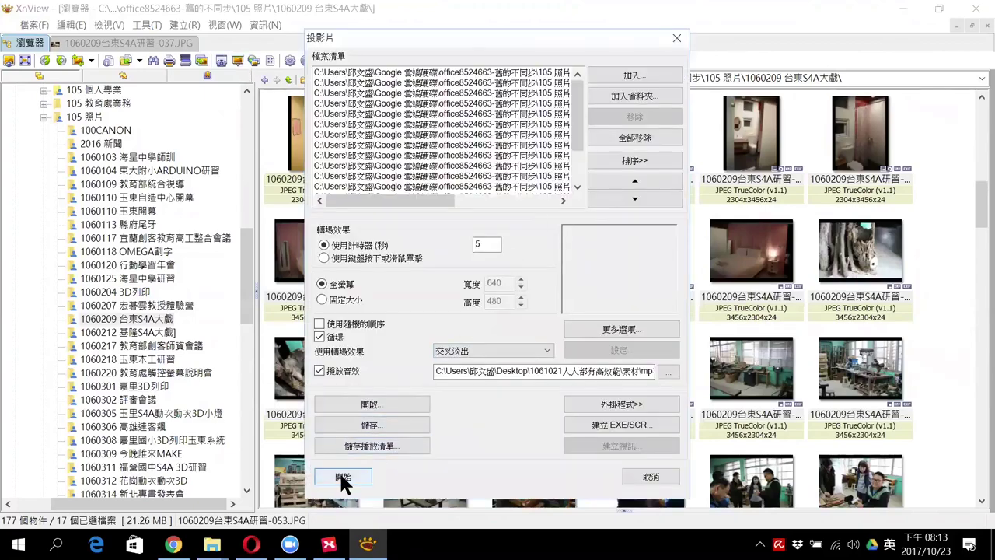
pyautogui.press('Return')
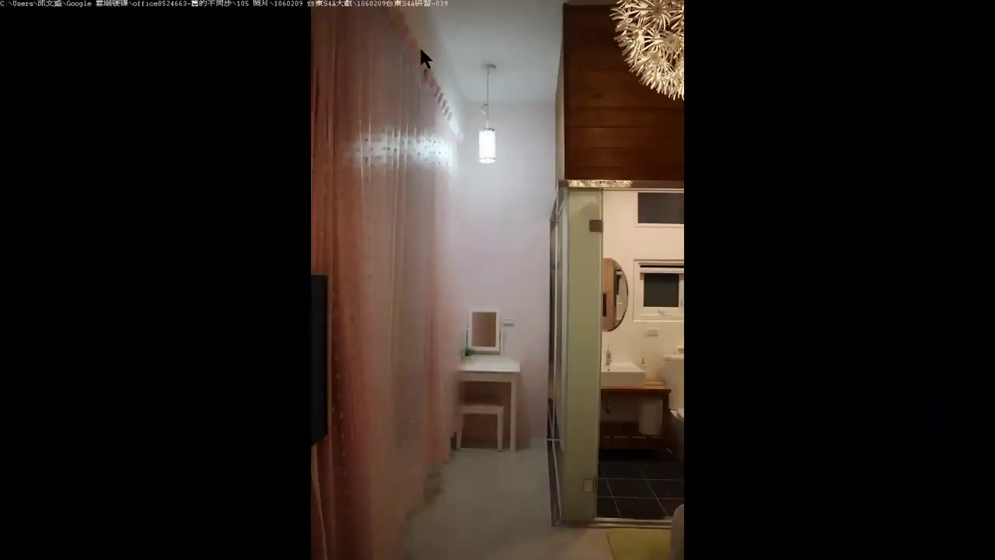
pyautogui.press('Escape')
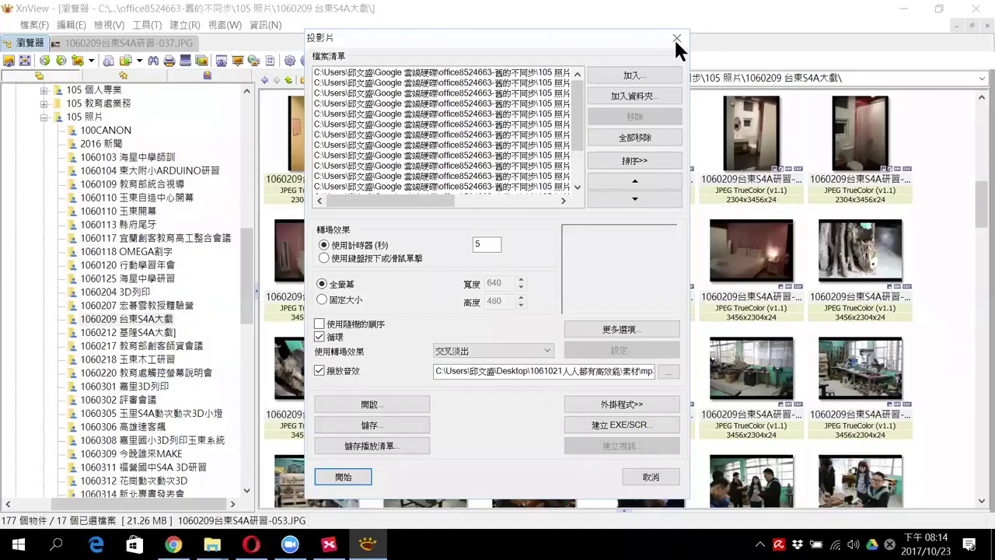
pyautogui.press('Escape')
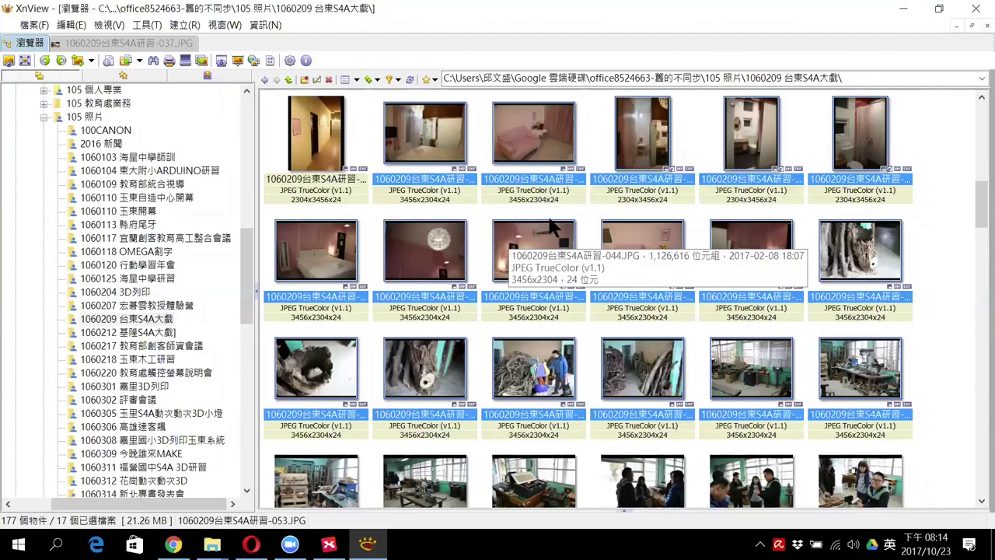
# Deselect the photos, view 1060209台東S4A研習-050.JPG at full view, and return to the browser
pyautogui.click(962, 216)
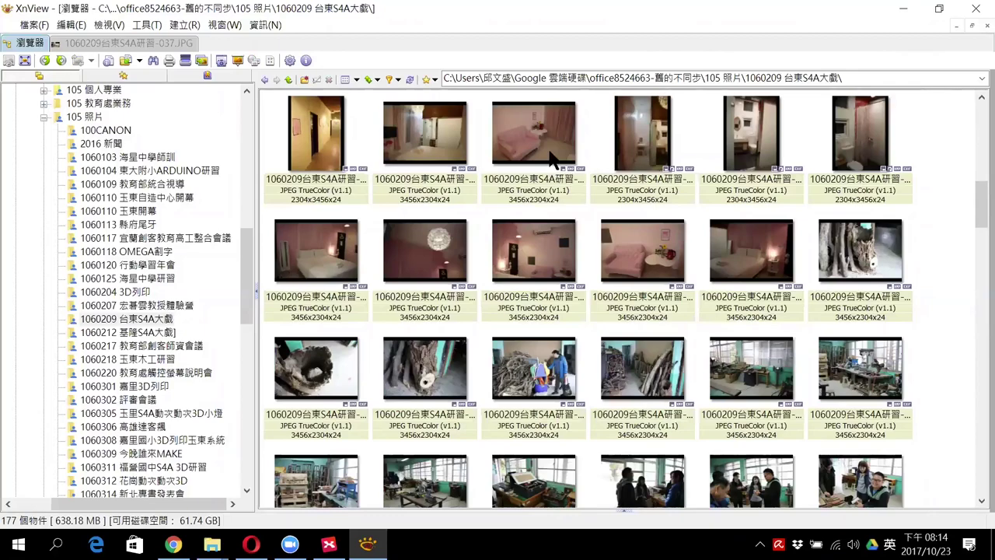
pyautogui.doubleClick(548, 378)
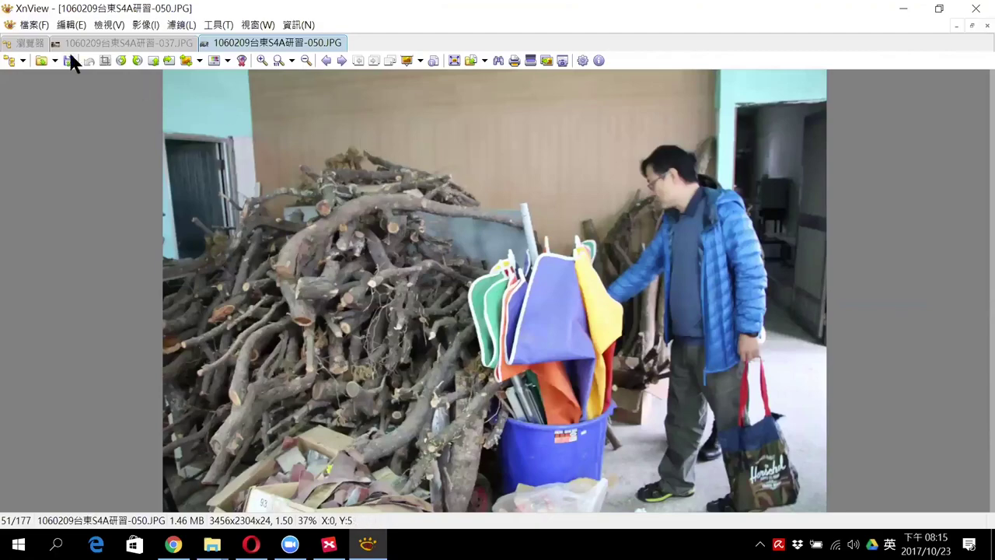
pyautogui.click(30, 43)
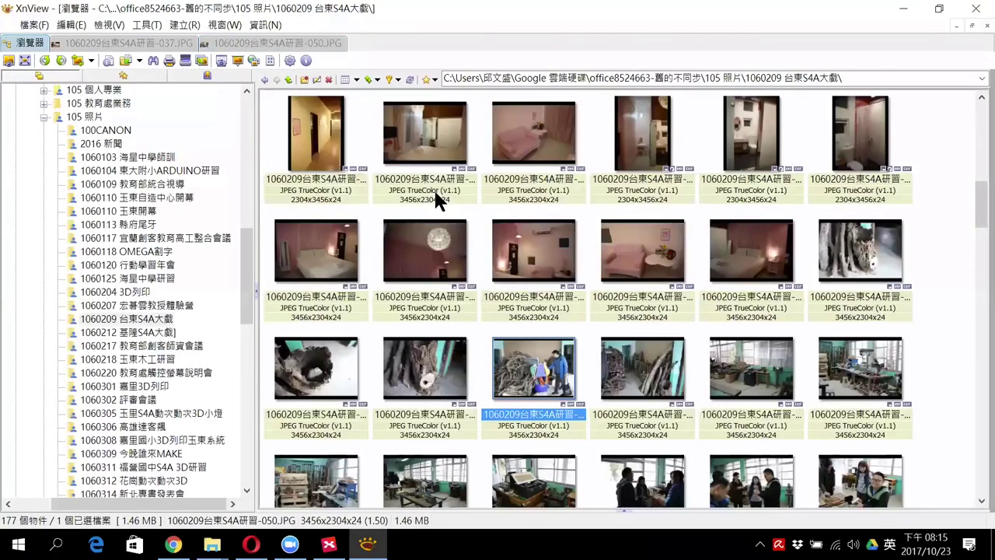
# Select the photos from 1060209台東S4A研習-037.JPG through 1060209台東S4A研習-071.JPG
pyautogui.click(148, 25)
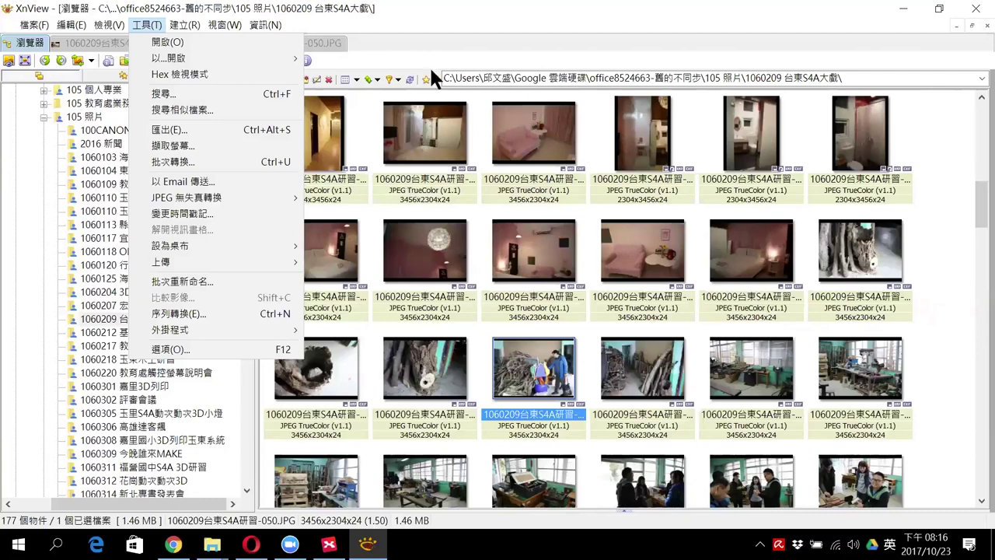
pyautogui.click(406, 155)
pyautogui.click(411, 155)
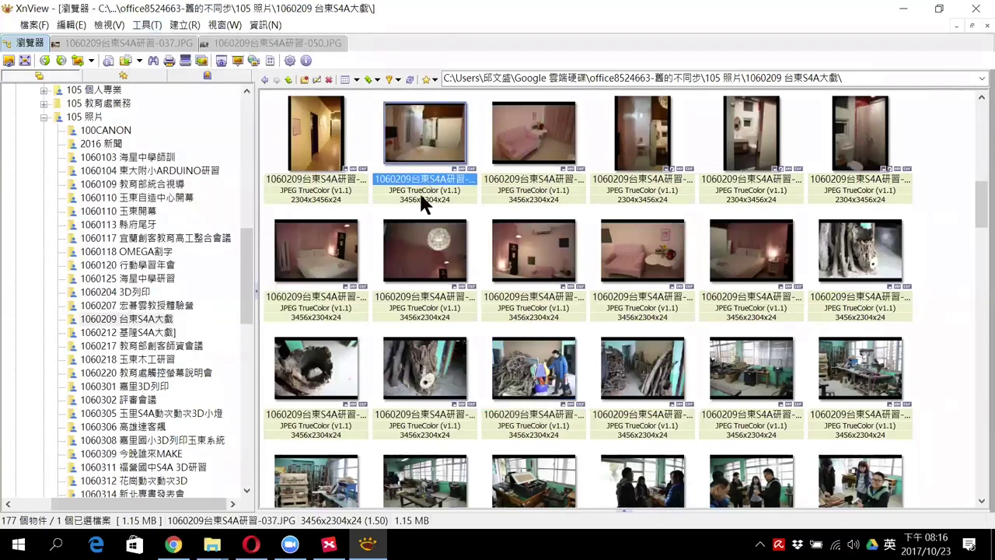
pyautogui.scroll(-3, 669, 287)
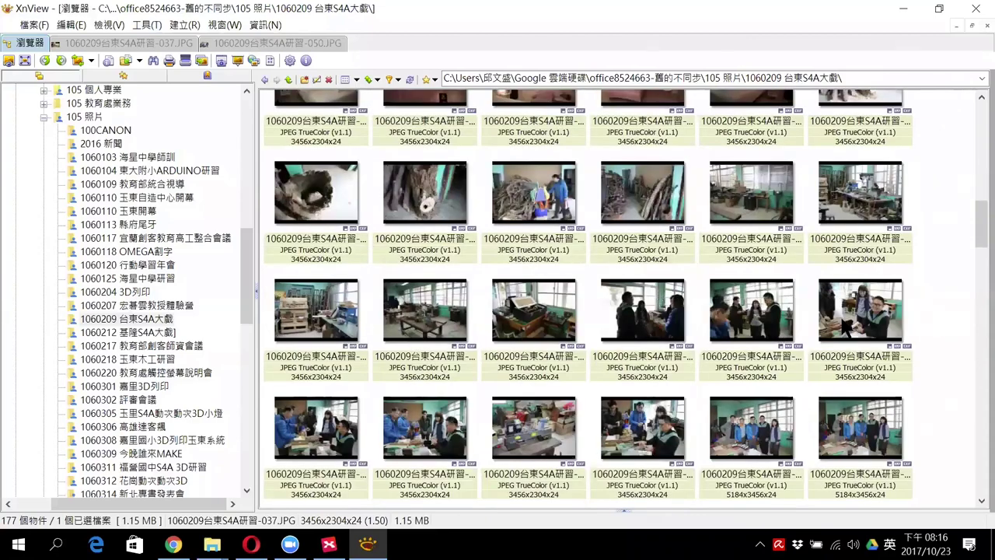
pyautogui.scroll(-3, 856, 233)
pyautogui.keyDown('shift'); pyautogui.click(861, 223); pyautogui.keyUp('shift')
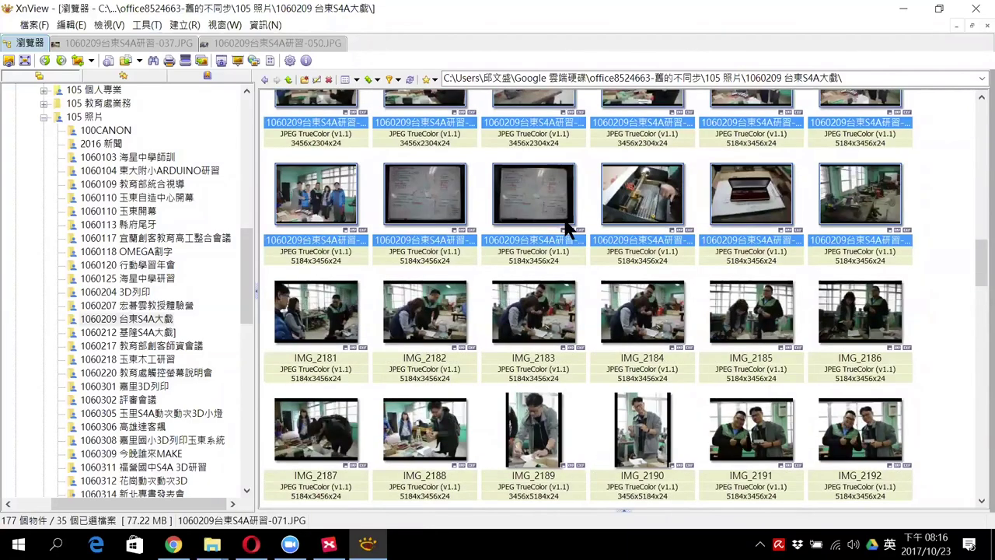
# Return to the start of the folder and select only the first photo, 1060209台東S4A研習-001.jpg
pyautogui.scroll(5, 523, 226)
pyautogui.scroll(3, 518, 213)
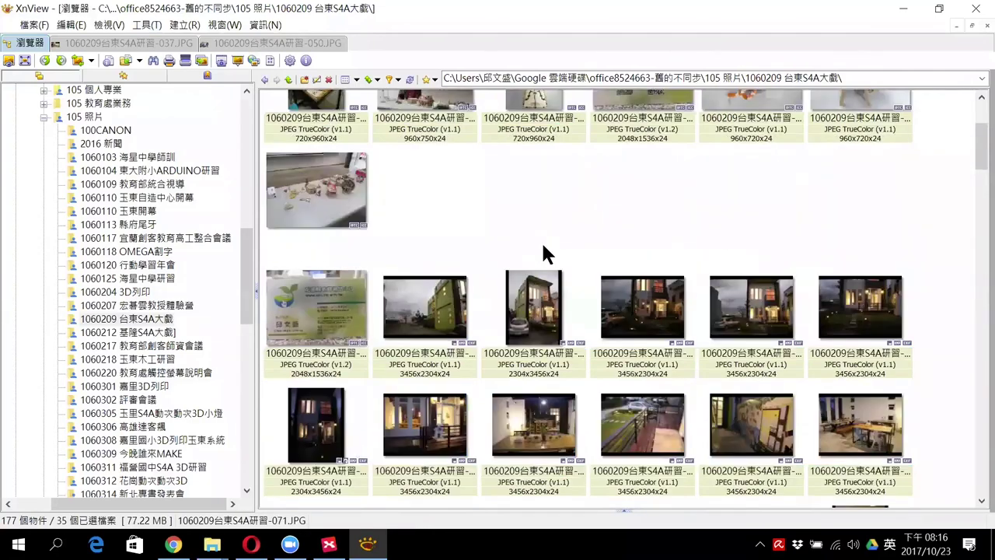
pyautogui.scroll(-3, 510, 240)
pyautogui.scroll(5, 540, 215)
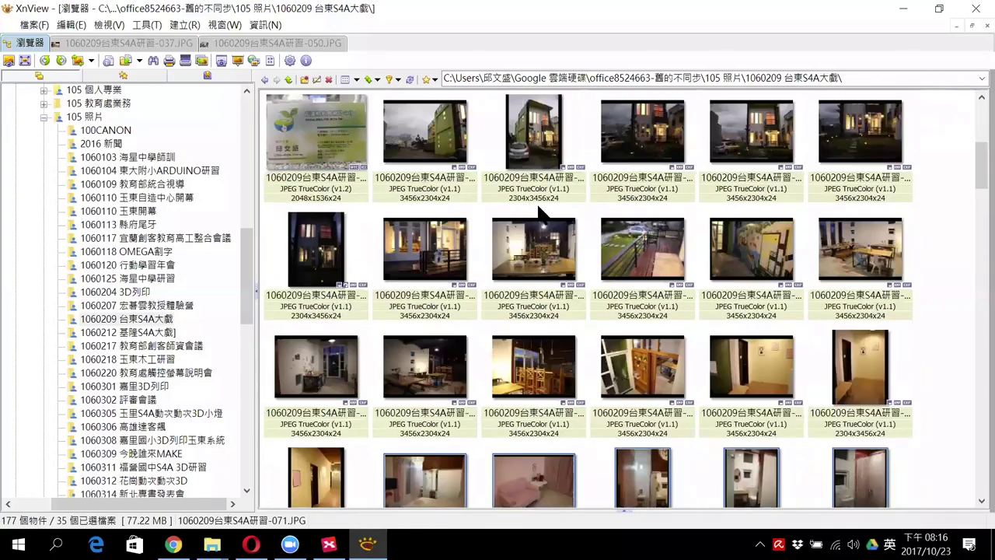
pyautogui.scroll(6, 482, 188)
pyautogui.press('Home')
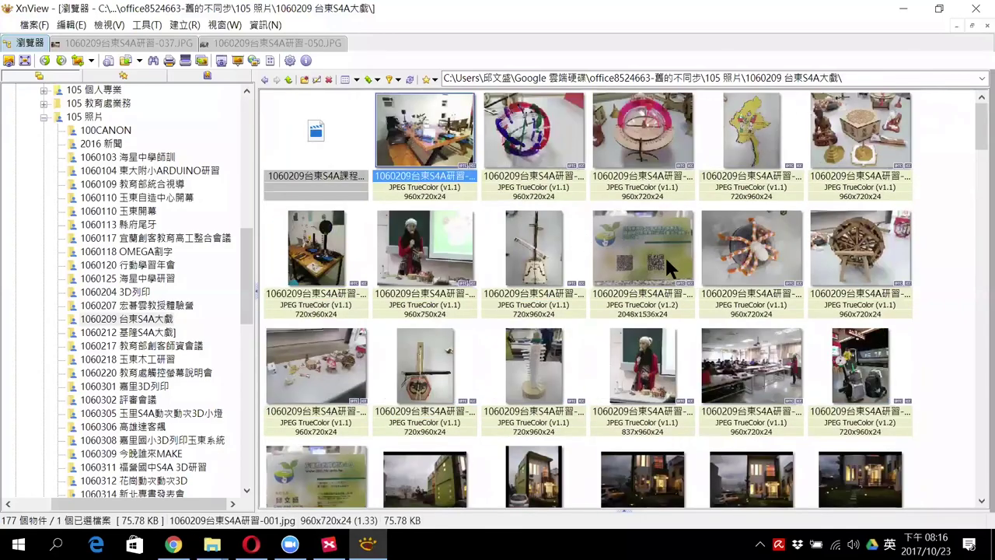
# Extend the selection through 1060209台東S4A研習-059.JPG and open the selected photos in batch conversion (批次轉換)
pyautogui.scroll(-9, 665, 255)
pyautogui.scroll(-5, 711, 268)
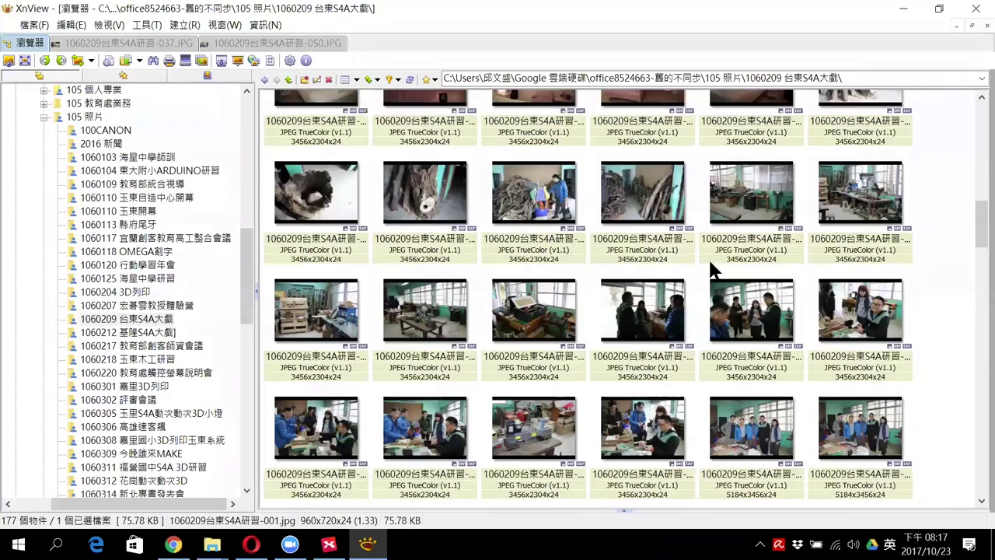
pyautogui.keyDown('shift'); pyautogui.click(715, 272); pyautogui.keyUp('shift')
pyautogui.click(148, 24)
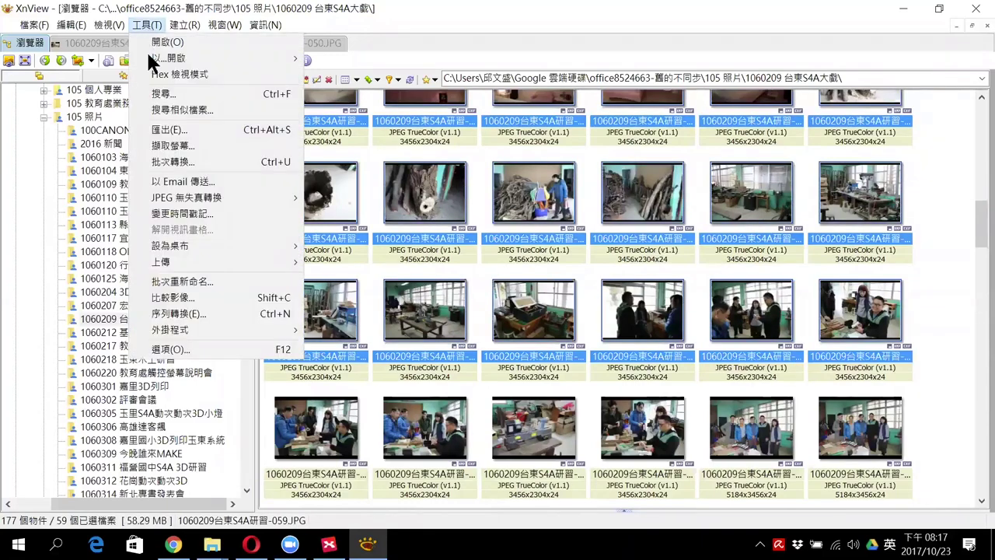
pyautogui.click(211, 162)
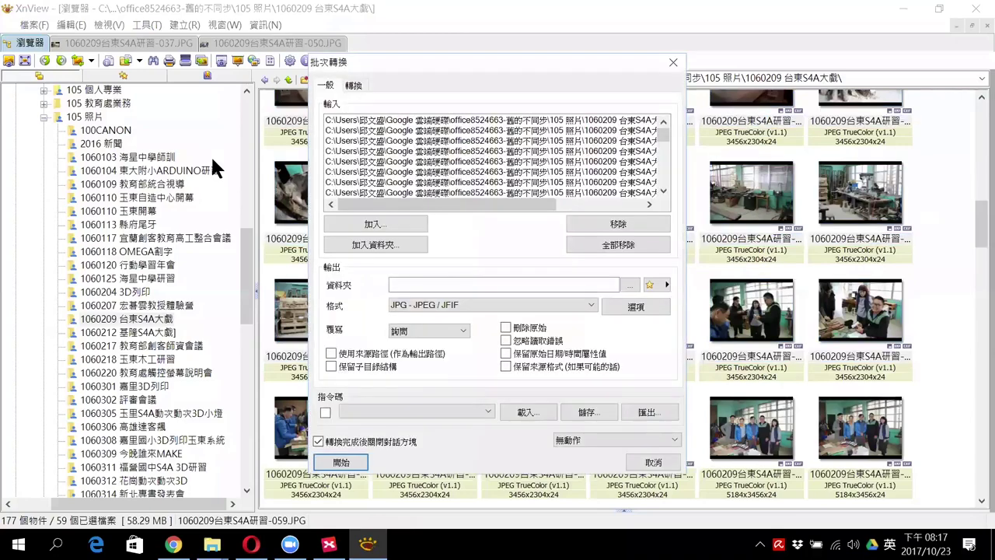
pyautogui.moveTo(410, 56); pyautogui.dragTo(310, 4)
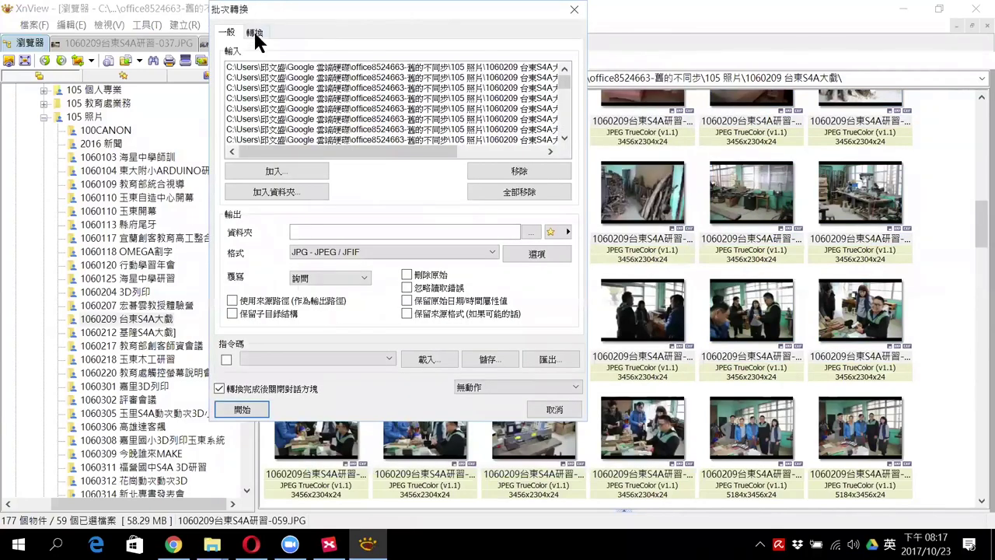
# Add the 調整大小 (resize) action to the batch conversion with a width of 800 and the height left blank
pyautogui.click(256, 32)
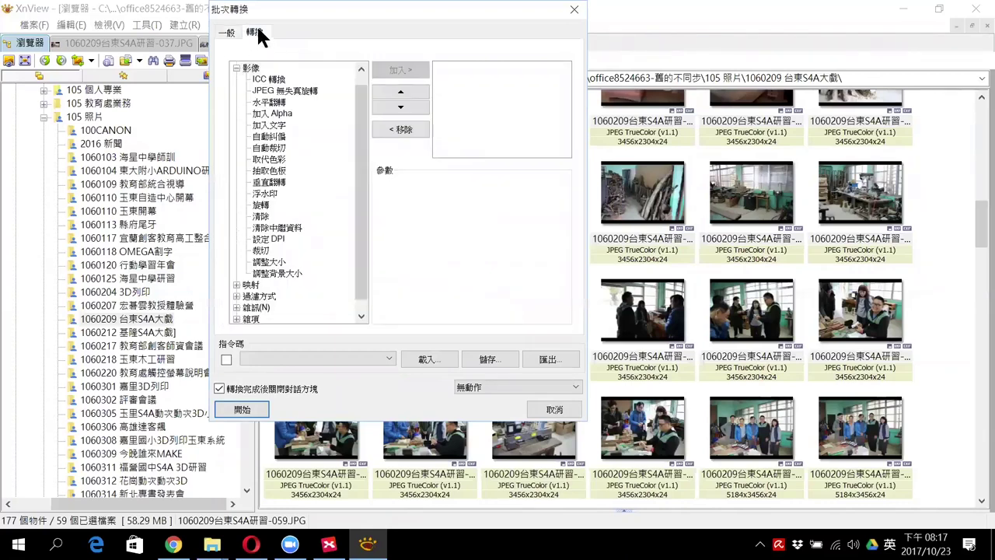
pyautogui.click(269, 262)
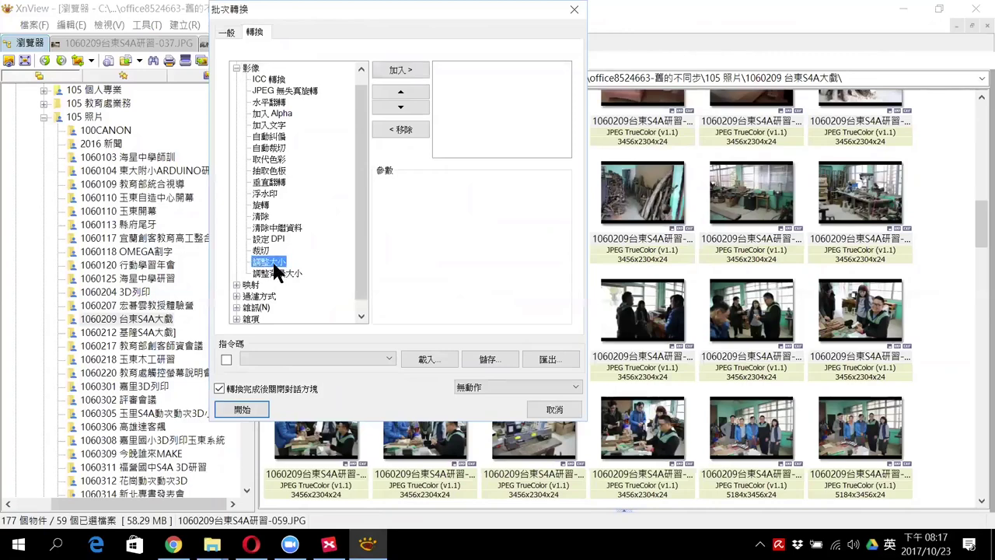
pyautogui.moveTo(362, 99); pyautogui.dragTo(366, 153)
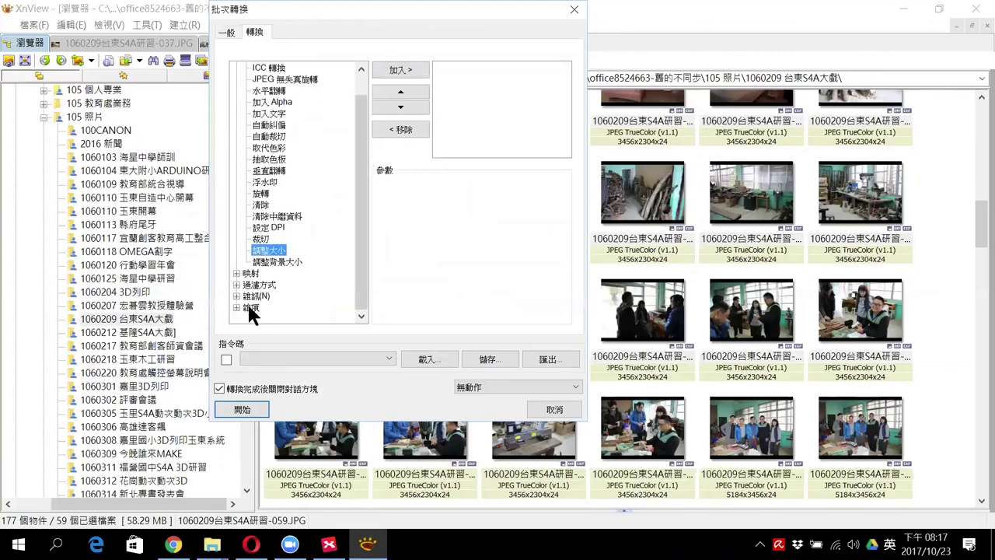
pyautogui.scroll(1, 314, 287)
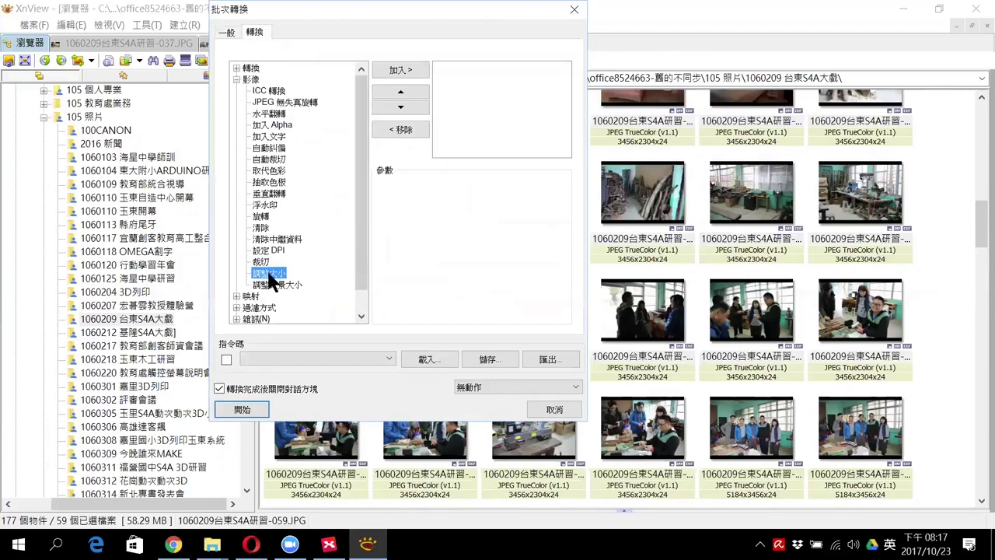
pyautogui.click(393, 68)
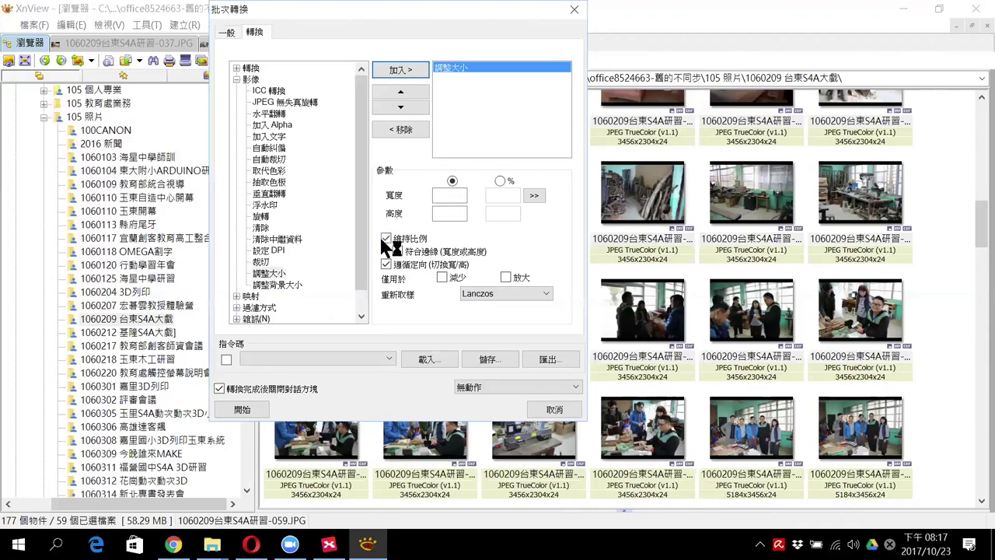
pyautogui.click(445, 195)
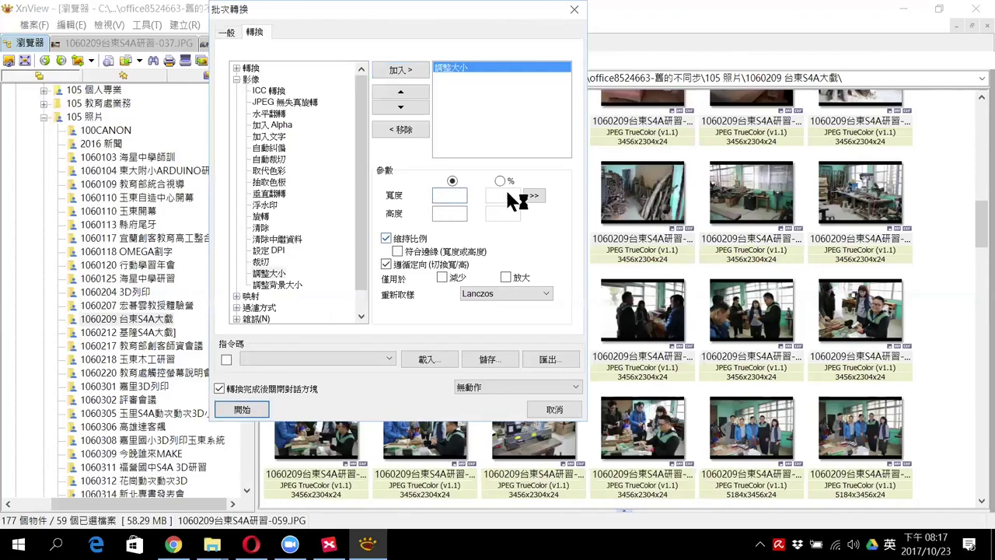
pyautogui.write('800')
pyautogui.click(454, 212)
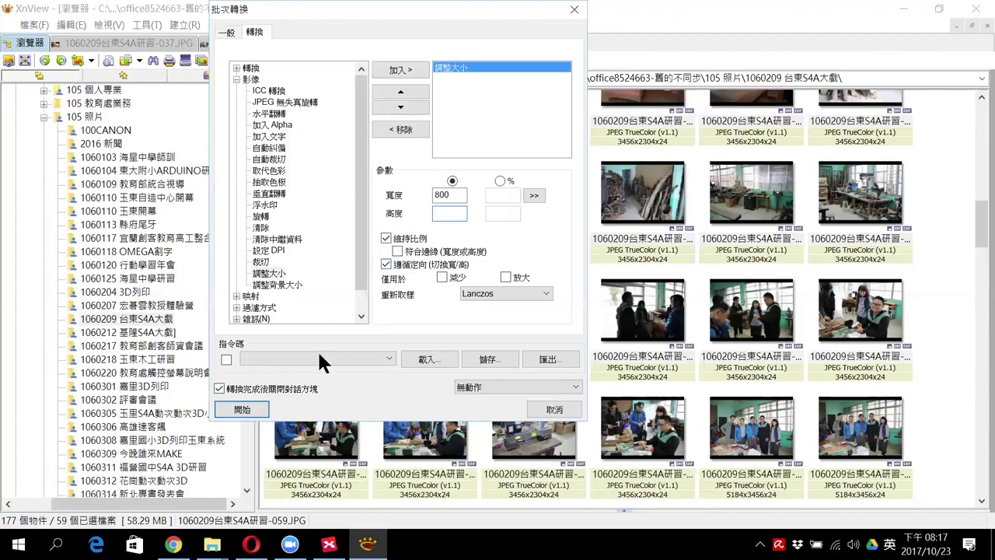
# Run the conversion without an output folder, accepting the overwrite for 1060209台東S4A研習-001.jpg and declining it for all the other photos
pyautogui.click(250, 402)
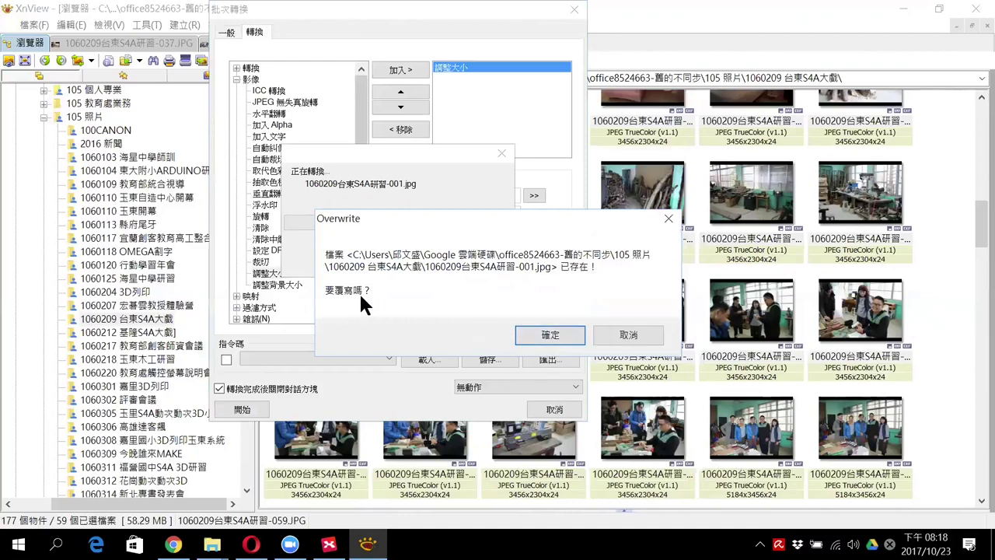
pyautogui.click(567, 332)
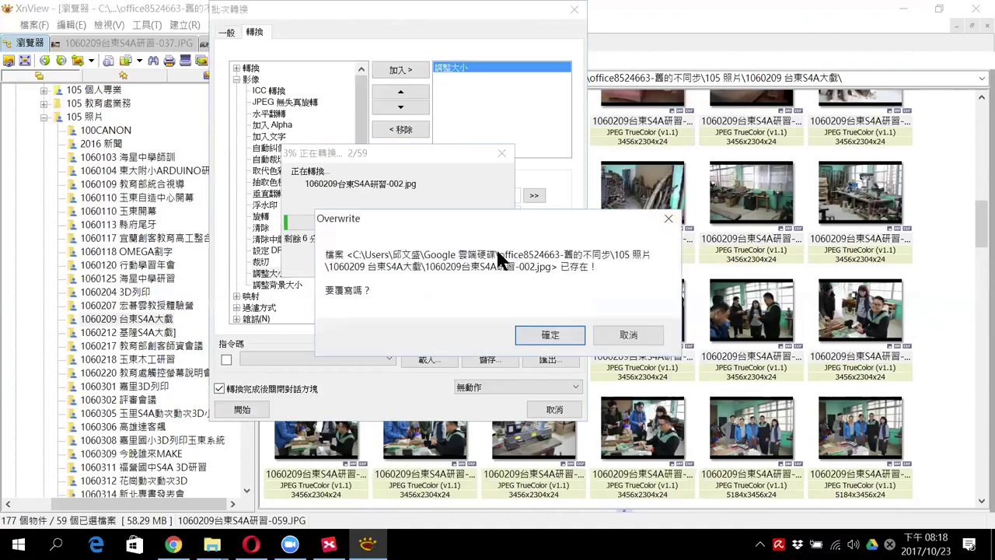
pyautogui.click(617, 332)
pyautogui.click(607, 330)
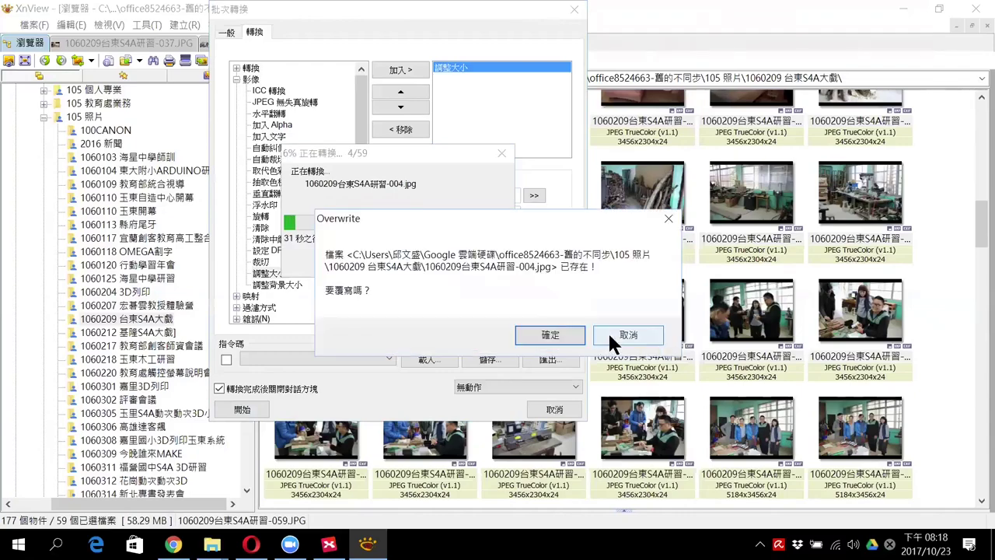
pyautogui.click(608, 329)
pyautogui.click(607, 330)
pyautogui.click(607, 329)
pyautogui.click(607, 330)
pyautogui.click(609, 335)
pyautogui.click(608, 335)
pyautogui.click(609, 334)
pyautogui.click(609, 334)
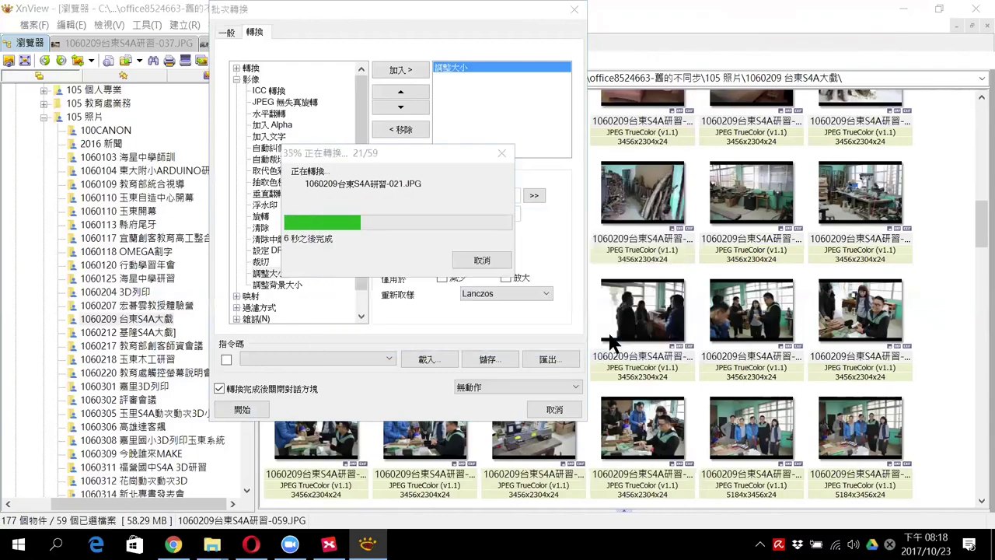
pyautogui.click(607, 334)
pyautogui.click(607, 335)
pyautogui.click(605, 334)
pyautogui.click(605, 336)
pyautogui.click(605, 335)
pyautogui.click(605, 336)
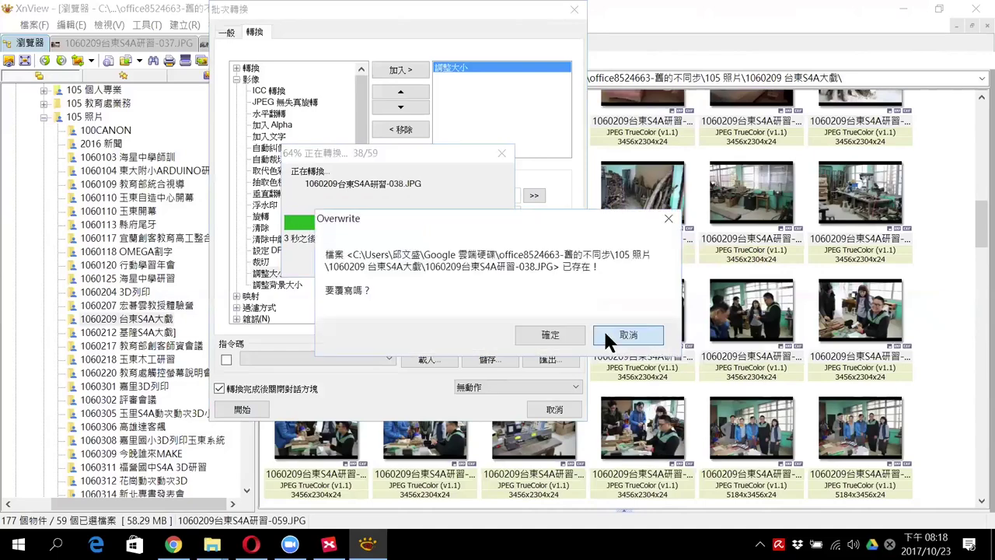
pyautogui.click(604, 336)
pyautogui.click(605, 334)
pyautogui.click(605, 334)
pyautogui.click(605, 334)
pyautogui.click(605, 334)
pyautogui.click(604, 335)
pyautogui.click(605, 335)
pyautogui.click(605, 335)
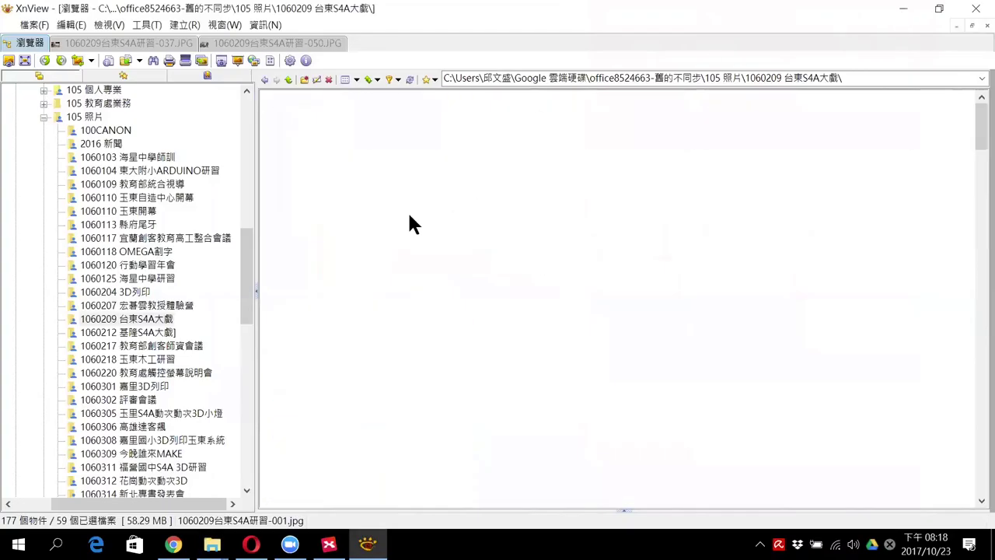
# Create a new folder named pic on the desktop
pyautogui.press('super+d')
pyautogui.rightClick(410, 216)
pyautogui.moveTo(578, 360)
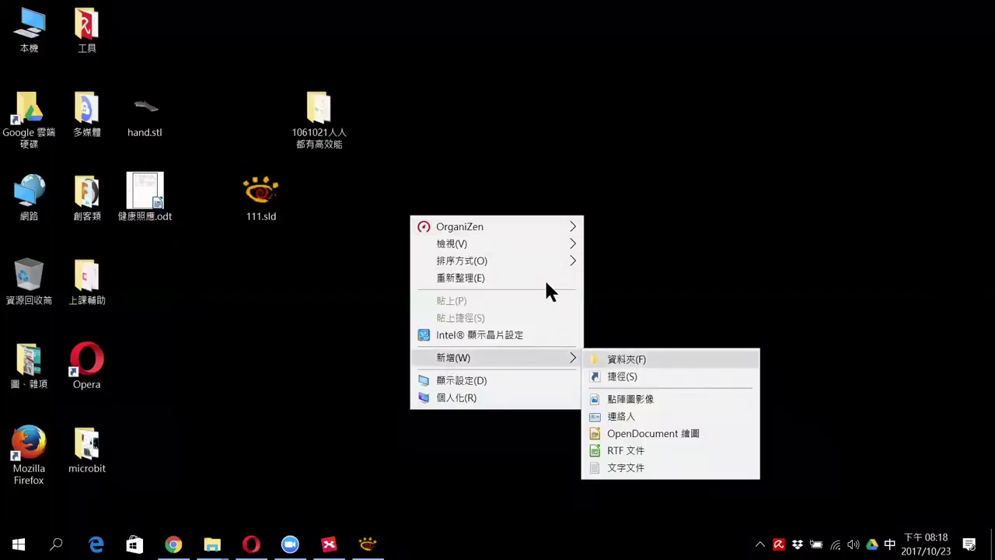
pyautogui.press('f')
pyautogui.press('shift')
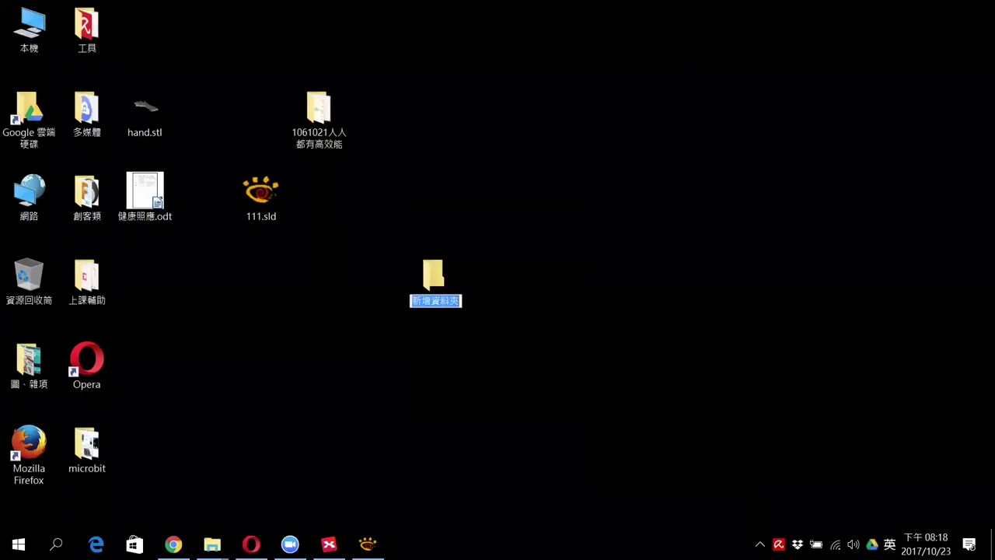
pyautogui.write('pic')
pyautogui.press('Return')
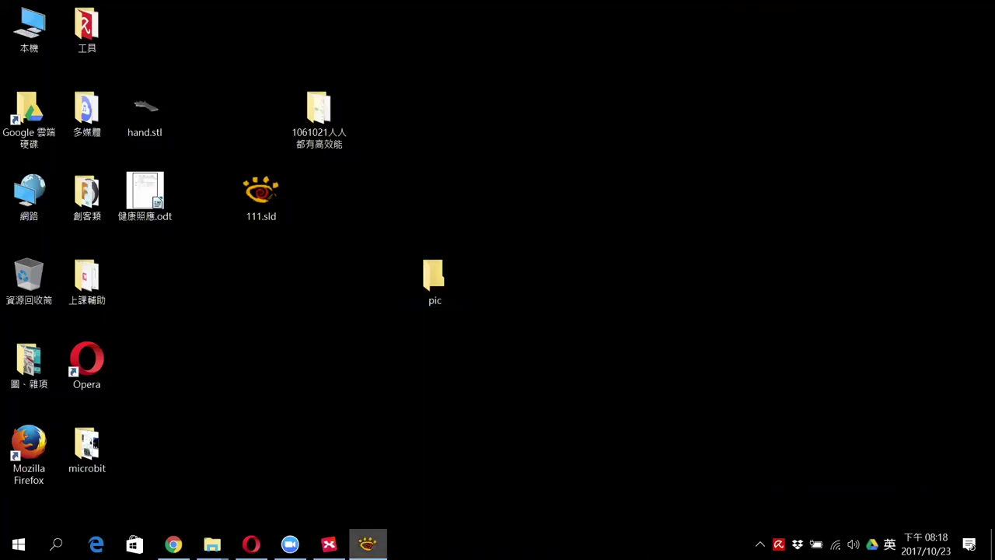
# Reopen batch conversion for the selected photos in XnView, set the desktop pic folder as output, and run the 800-wide resize
pyautogui.click(368, 544)
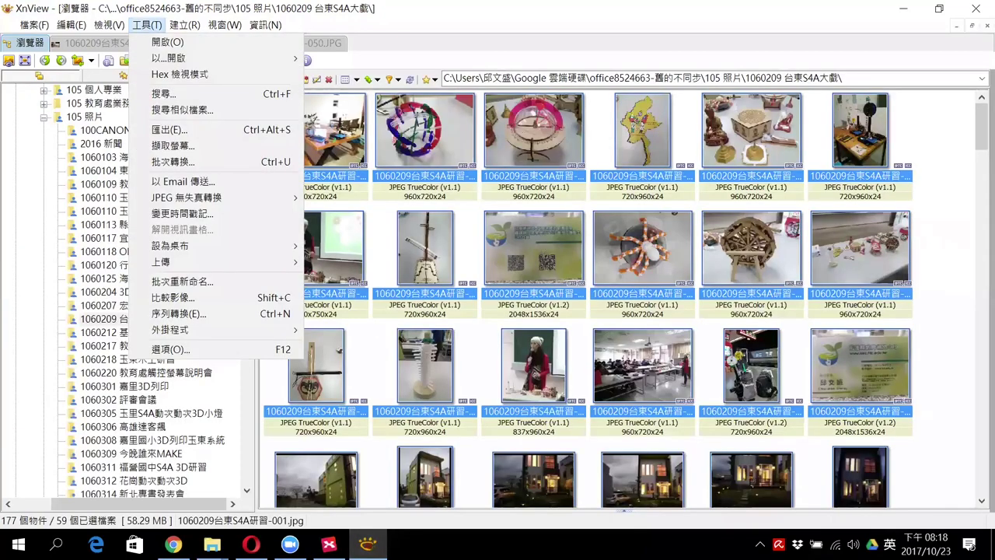
pyautogui.hotkey('ctrl', 'u')
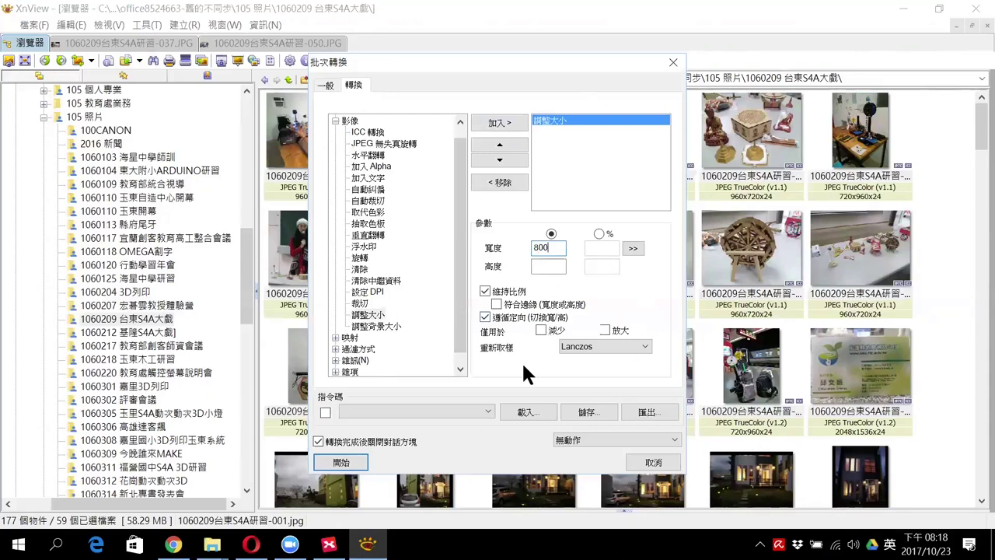
pyautogui.click(327, 84)
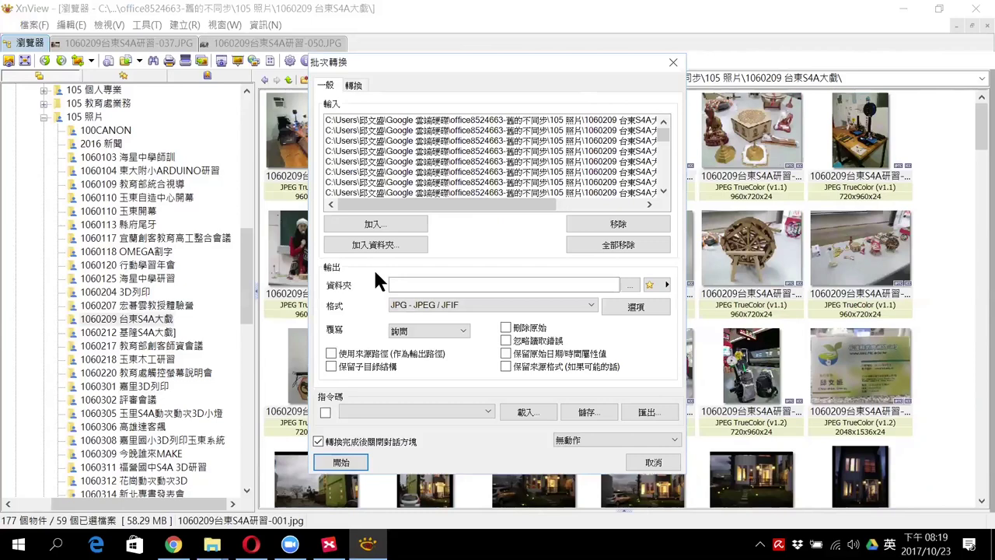
pyautogui.click(629, 284)
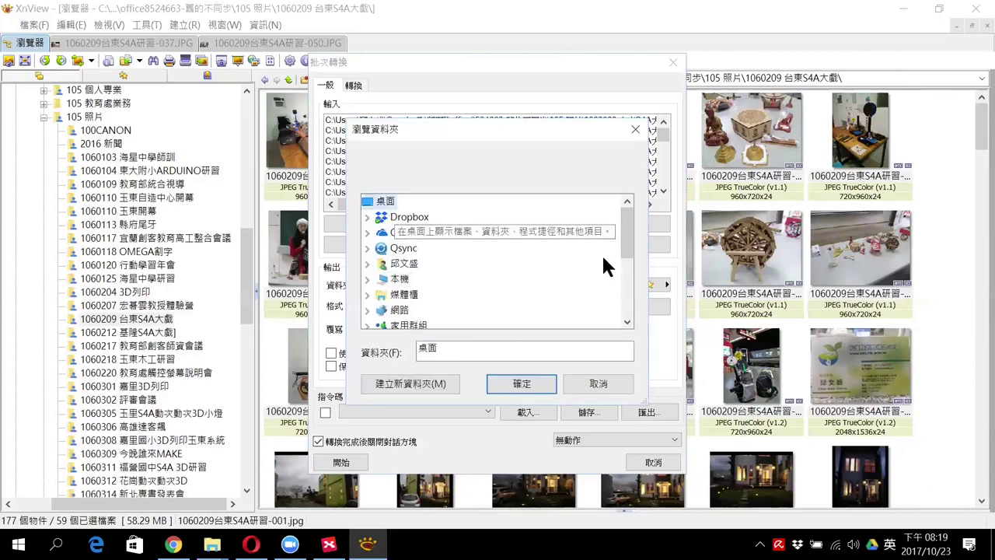
pyautogui.moveTo(626, 257); pyautogui.dragTo(499, 296)
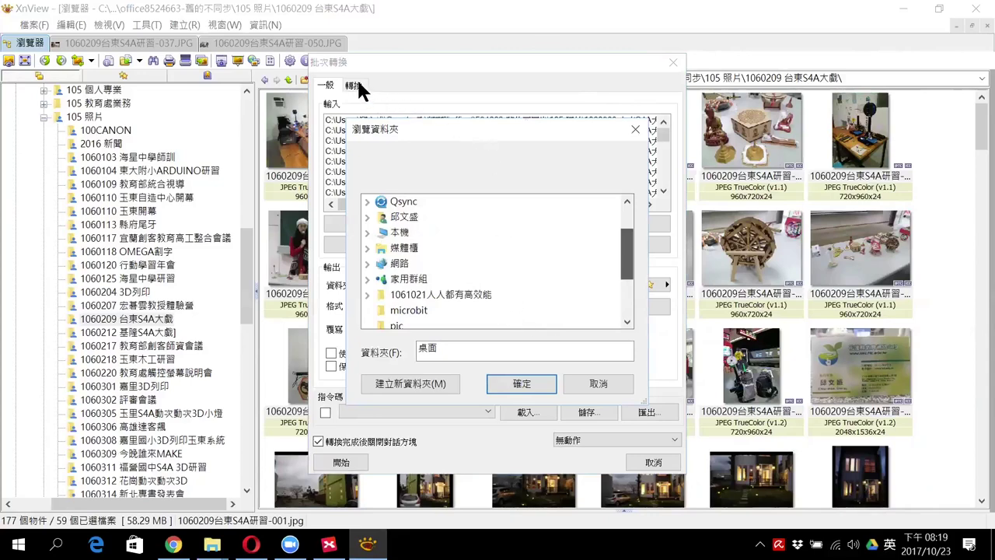
pyautogui.scroll(-1, 548, 240)
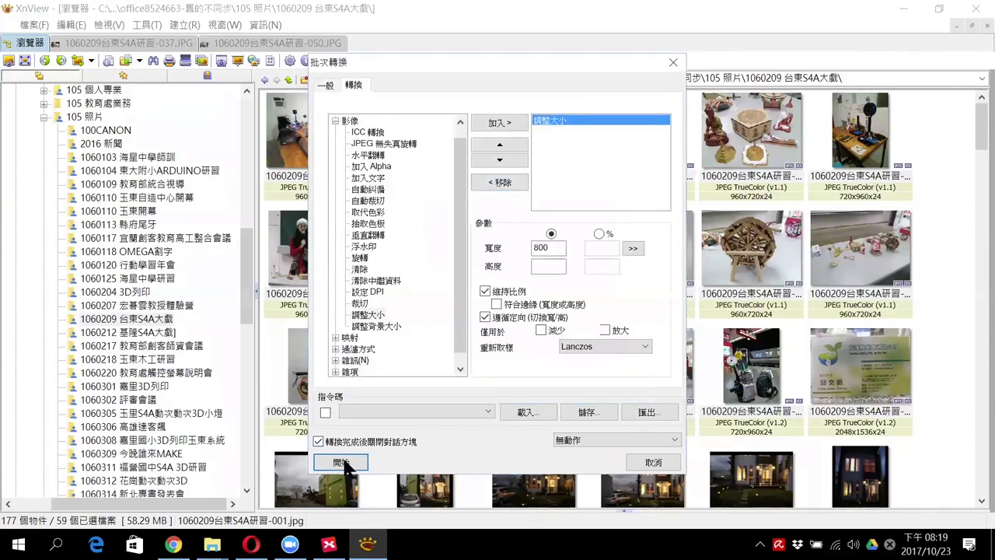
pyautogui.click(341, 462)
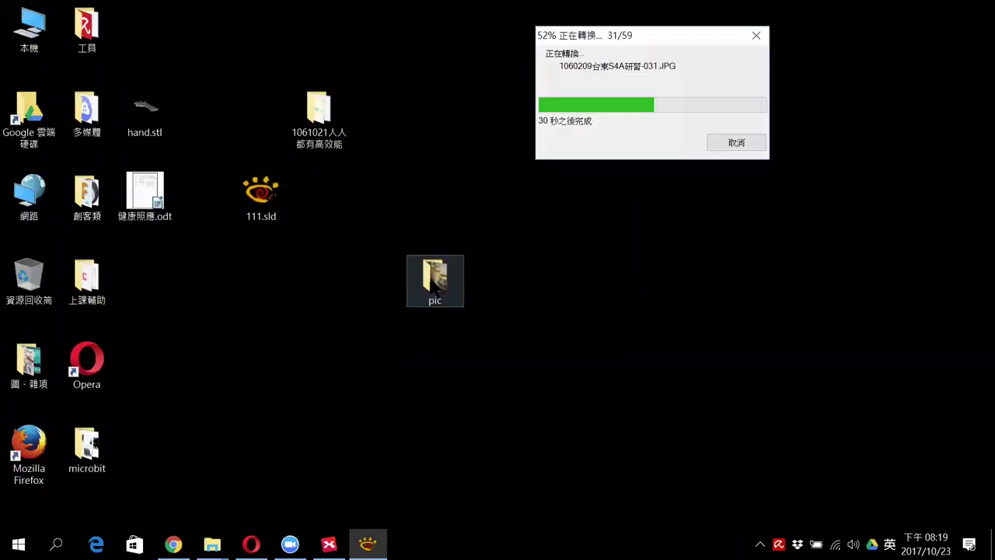
# Open the desktop pic folder, inspect the detailed properties of 1060209台東S4A研習-018.jpg, and close them
pyautogui.doubleClick(435, 276)
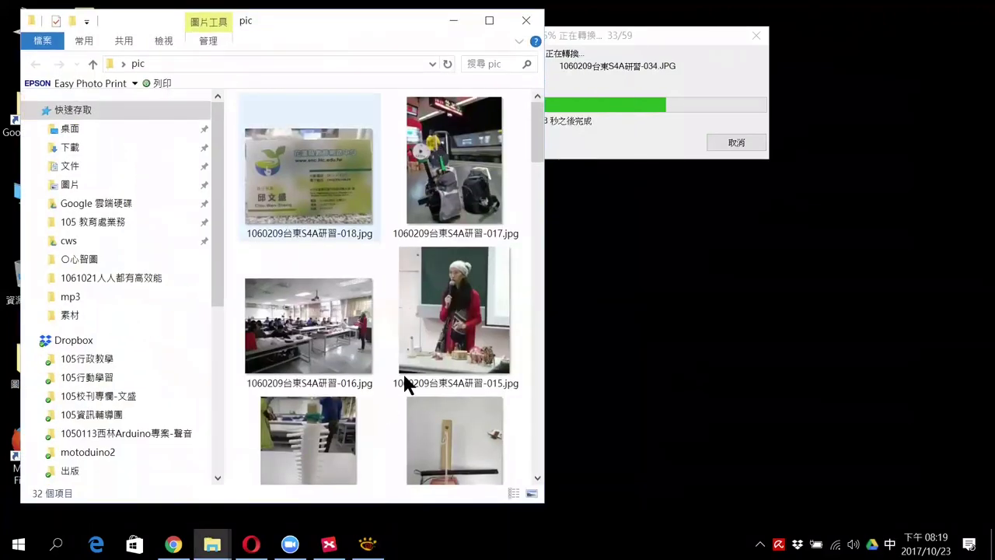
pyautogui.hotkey('alt', 'Return')
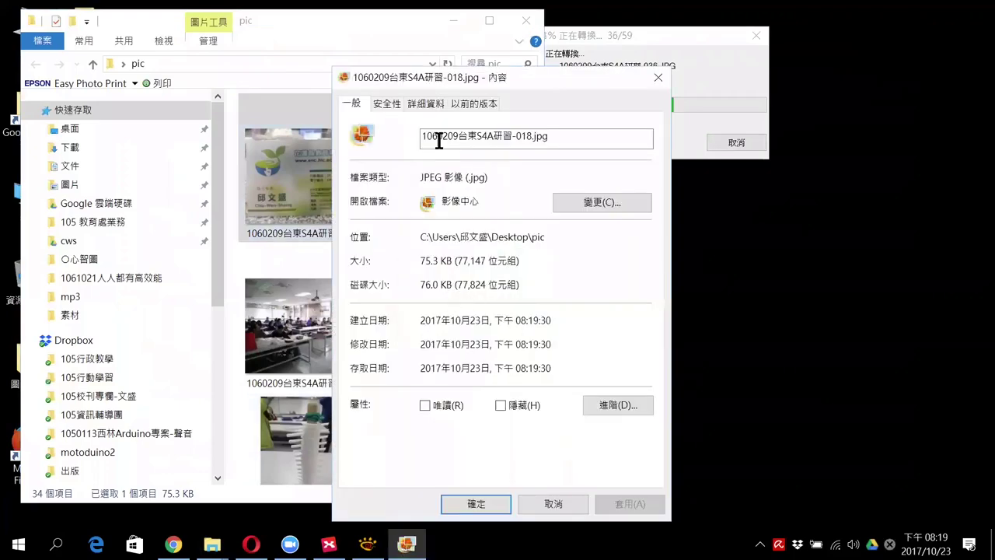
pyautogui.click(389, 104)
pyautogui.click(422, 103)
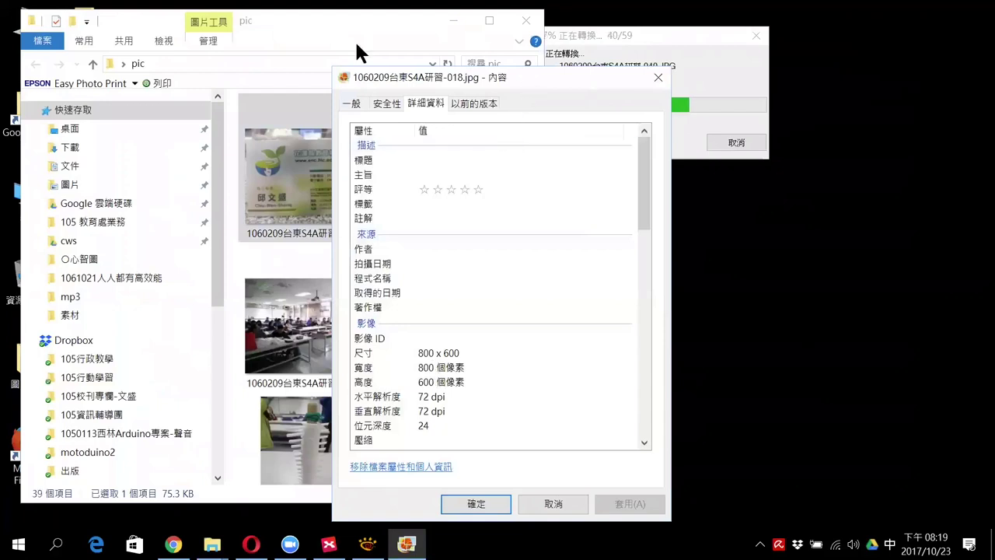
pyautogui.moveTo(357, 77); pyautogui.dragTo(190, 31)
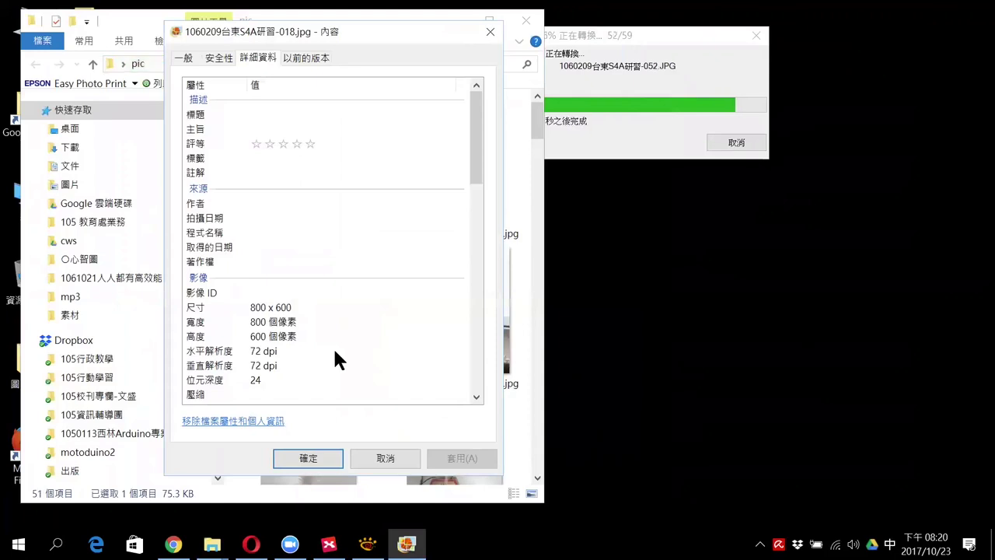
pyautogui.click(491, 31)
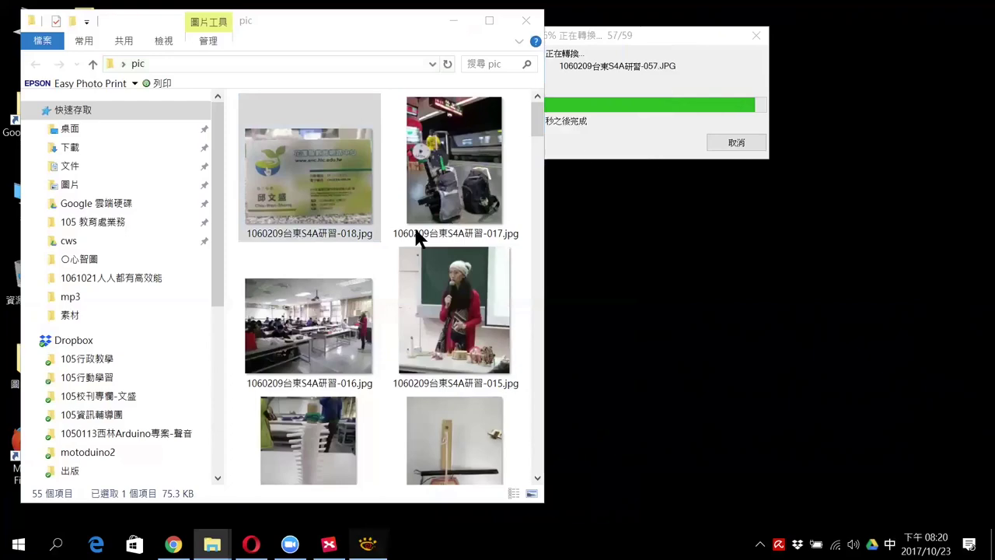
# Clear the photo selection in XnView and switch back to the pic folder in File Explorer to check the resized photos
pyautogui.click(929, 162)
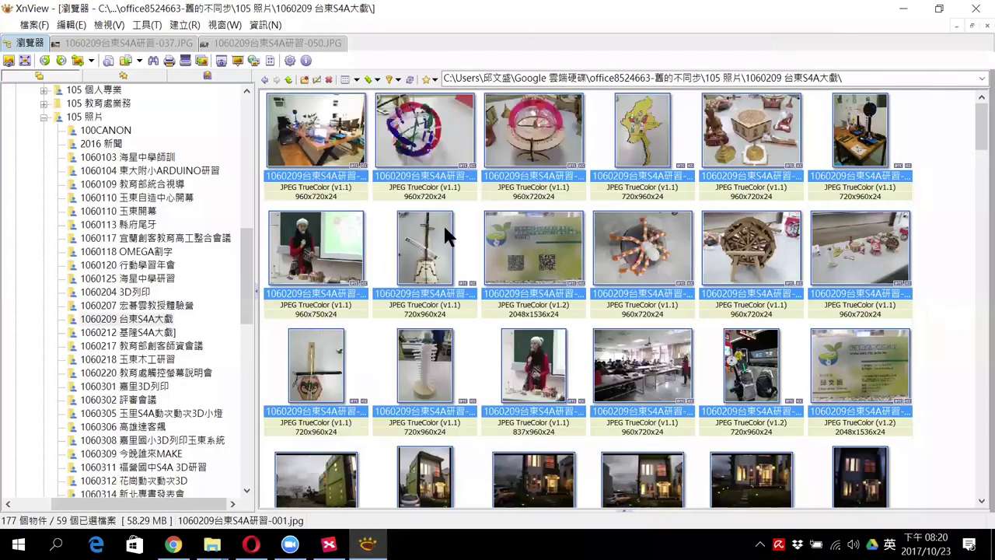
pyautogui.click(320, 439)
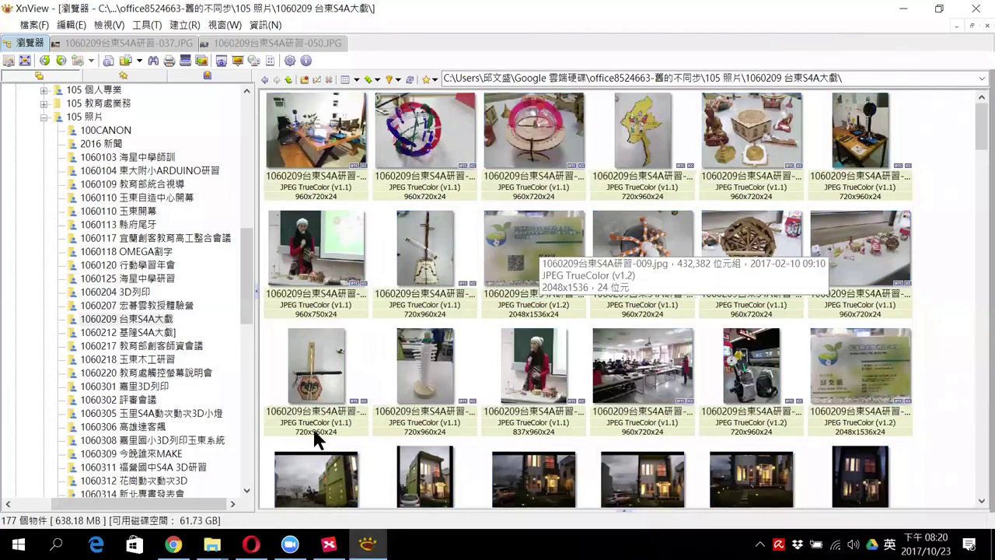
pyautogui.click(212, 544)
pyautogui.click(317, 475)
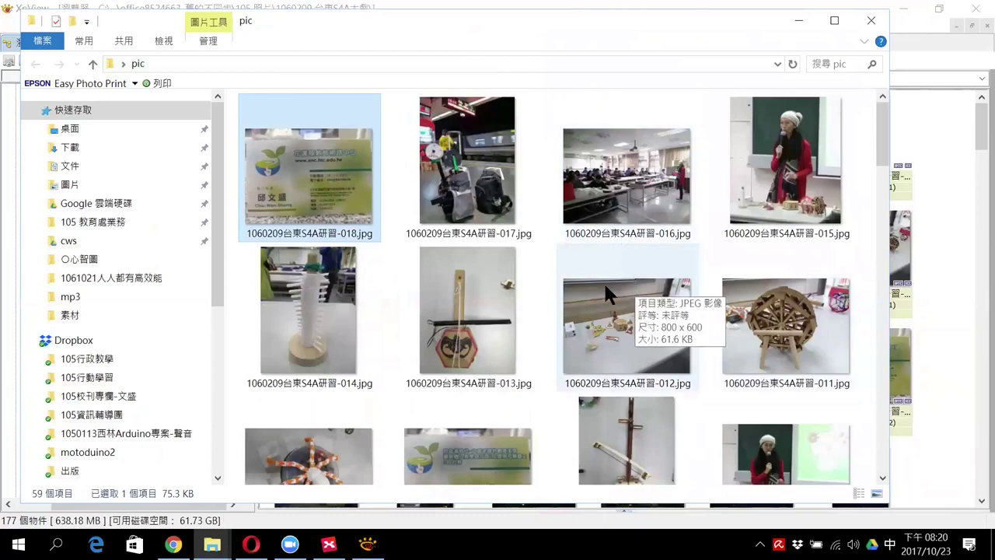
# Look over the available file actions for photo 1060209台東S4A研習-013.jpg in the pic folder and switch back to XnView
pyautogui.rightClick(460, 305)
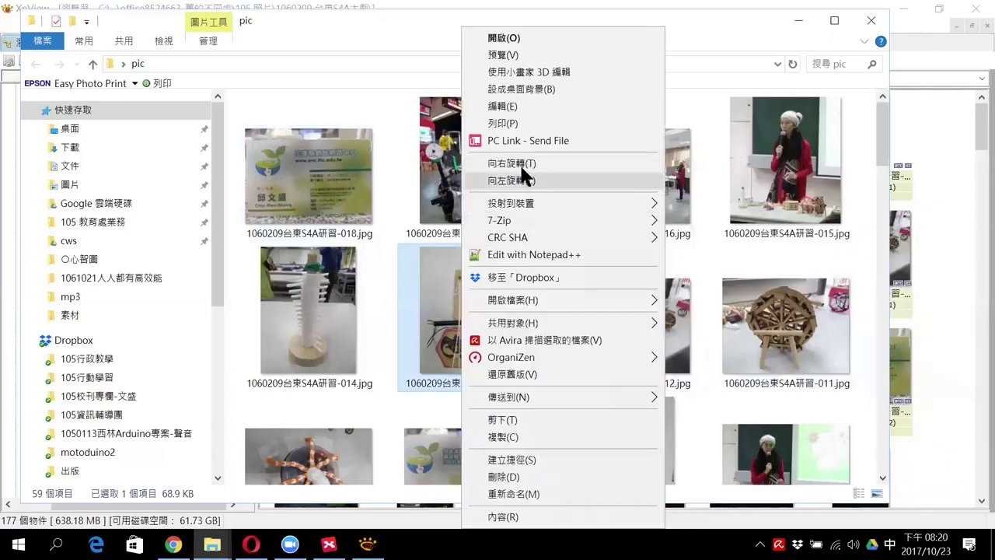
pyautogui.click(420, 24)
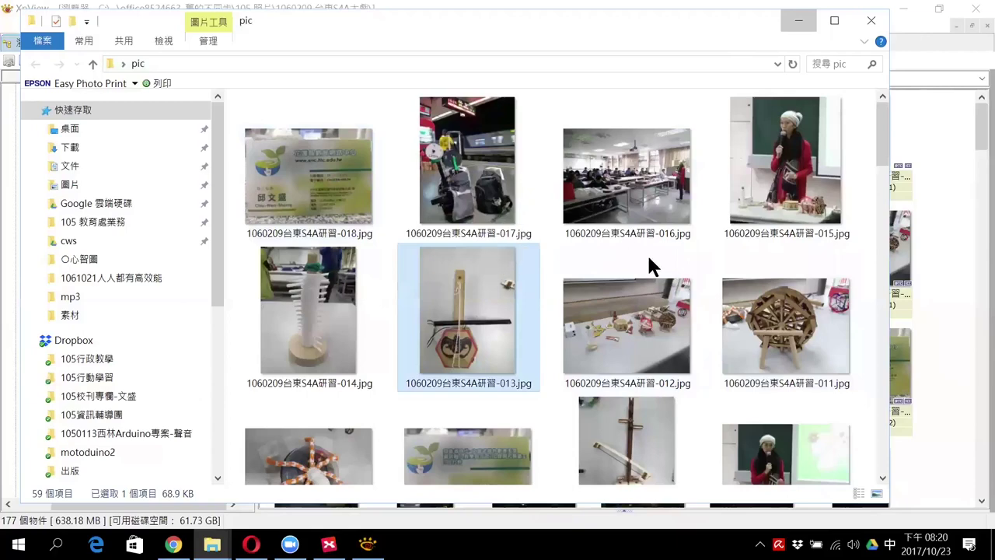
pyautogui.hotkey('alt', 'Tab')
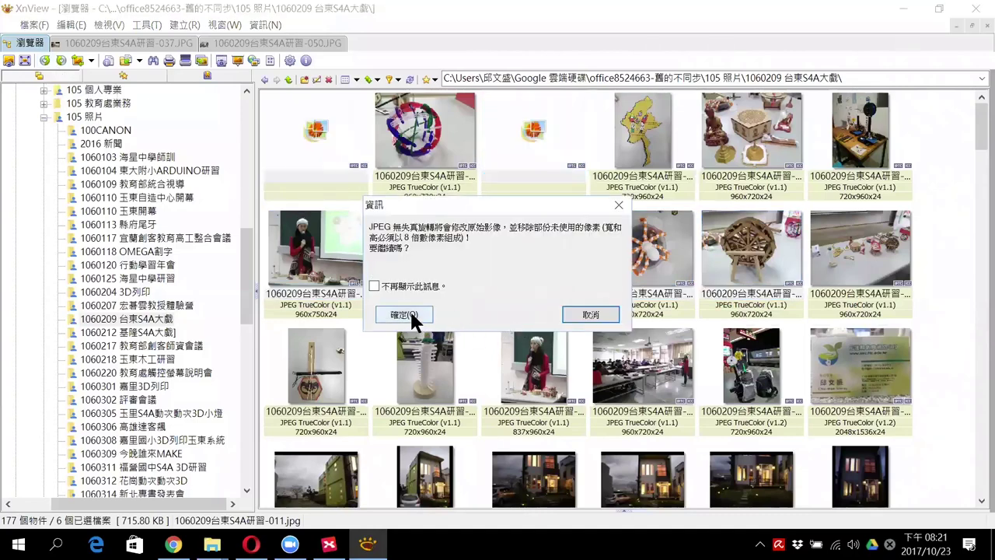
# Losslessly rotate the six selected photos left once and right twice, and clear the selection
pyautogui.click(405, 314)
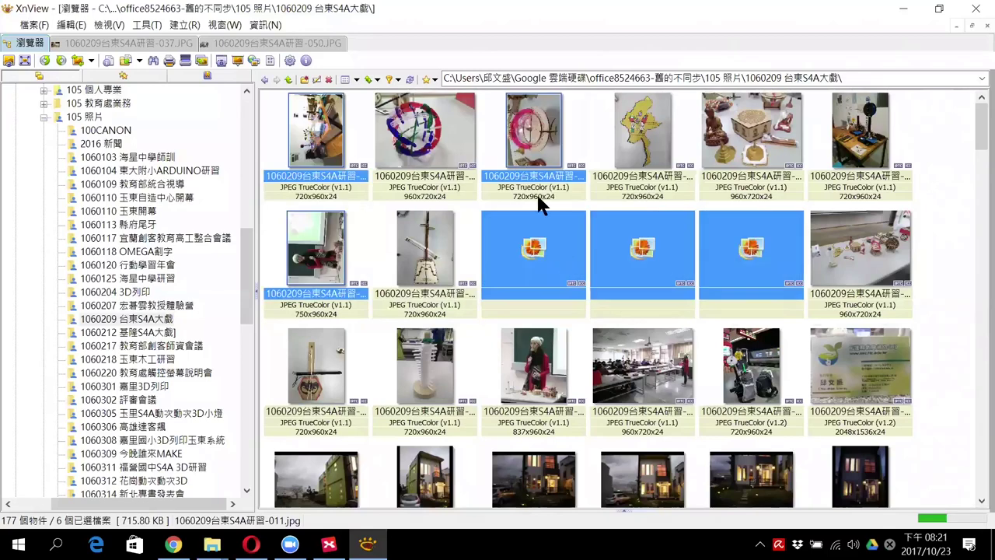
pyautogui.click(60, 58)
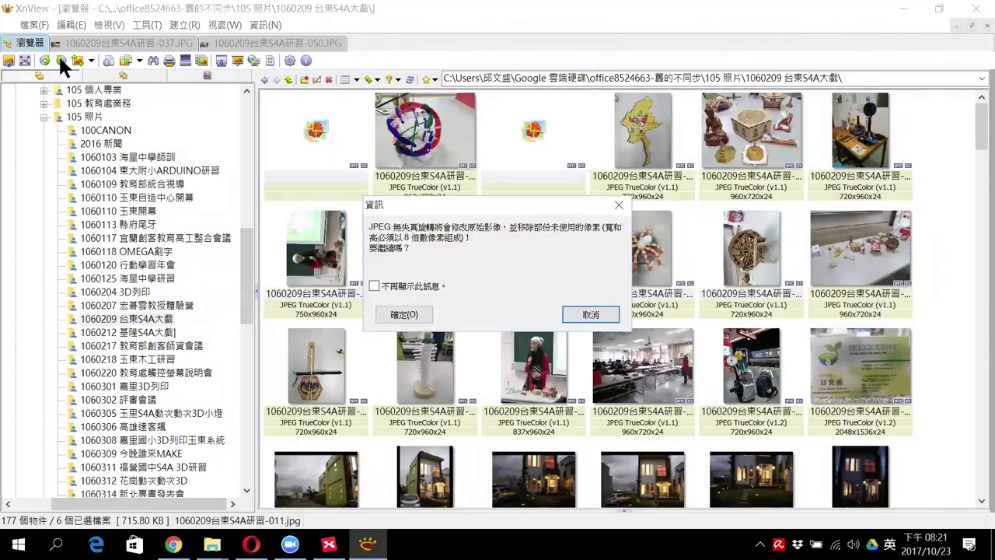
pyautogui.click(399, 311)
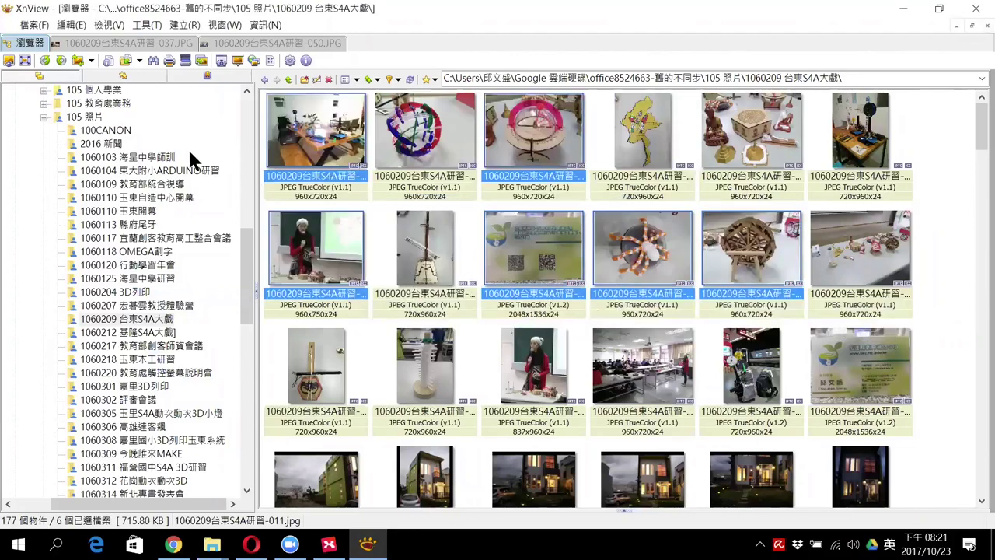
pyautogui.click(62, 58)
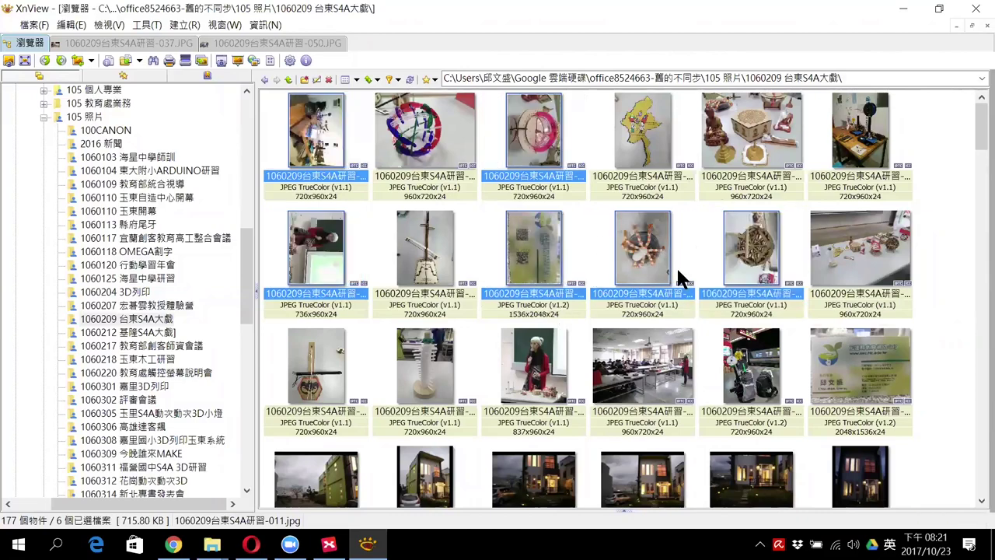
pyautogui.click(963, 240)
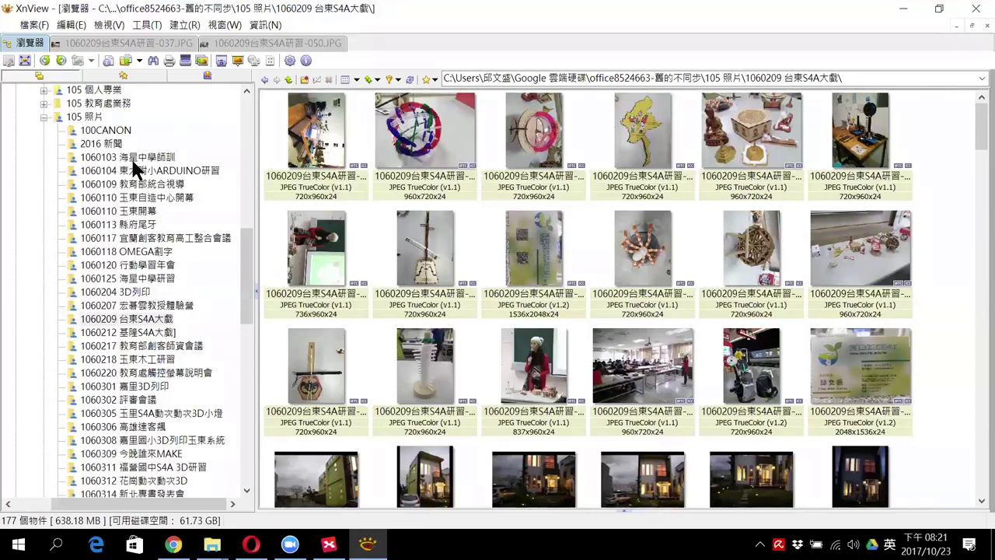
# Select the photos from 1060209台東S4A研習-013 through -071 and generate contact sheets (縮圖表) from them
pyautogui.hotkey('alt', 'r')
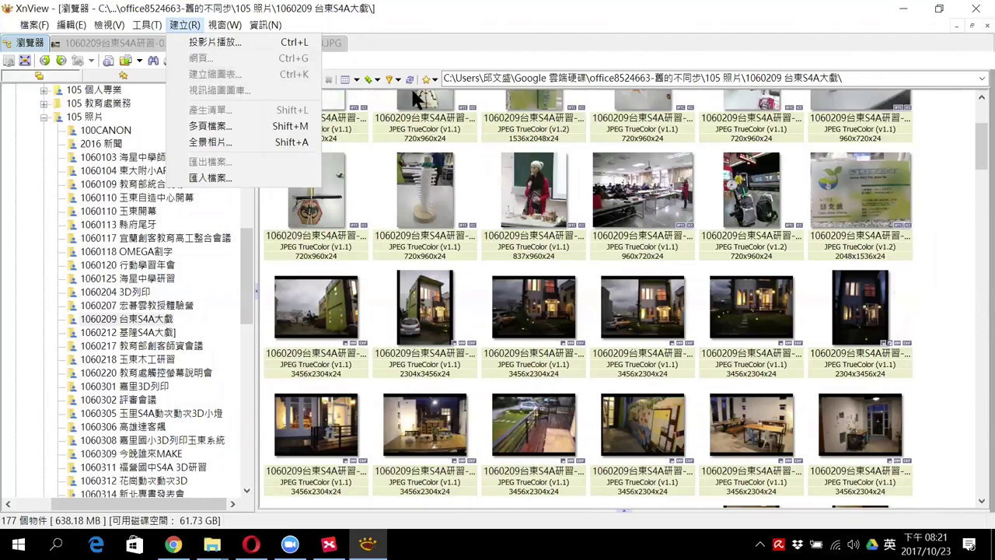
pyautogui.click(370, 158)
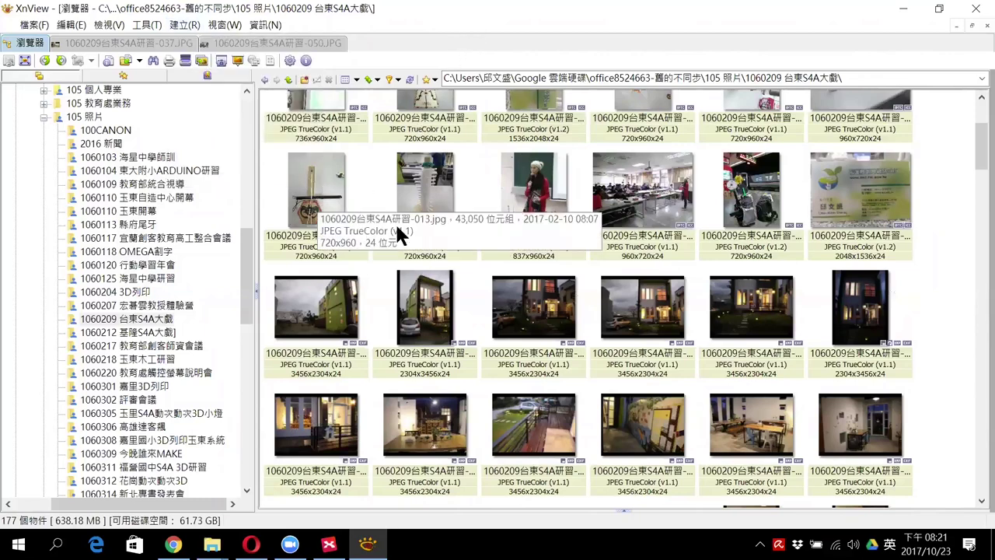
pyautogui.click(322, 201)
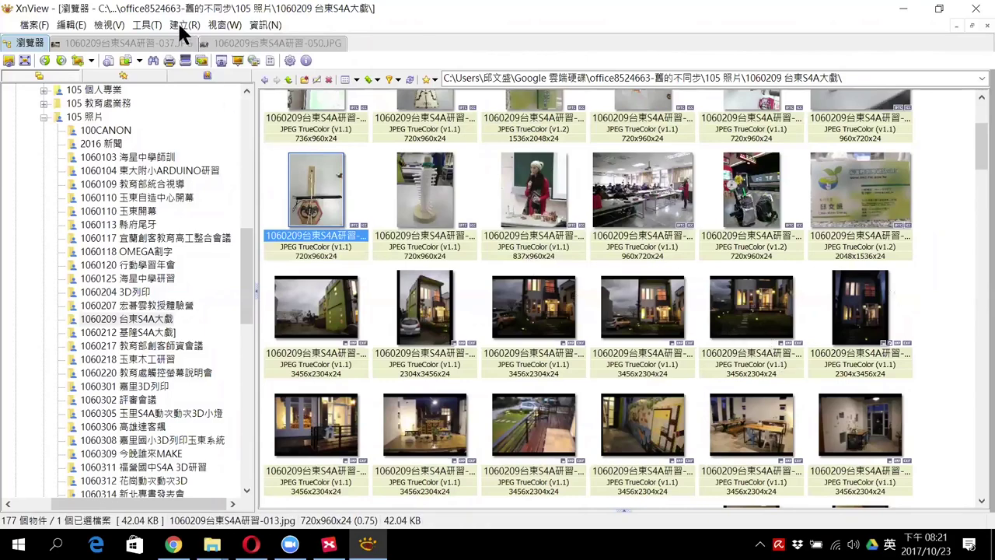
pyautogui.scroll(-3, 199, 84)
pyautogui.scroll(-2, 210, 65)
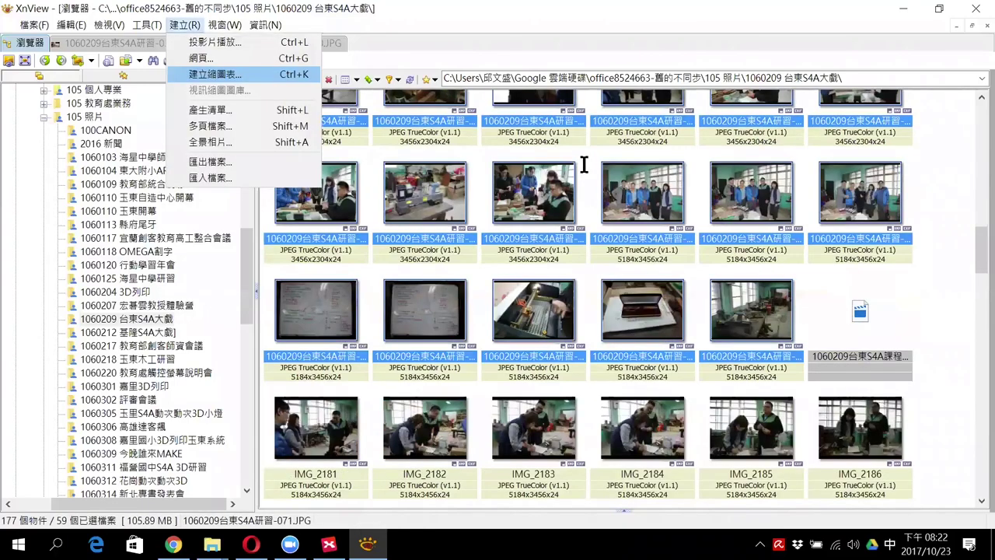
pyautogui.press('Return')
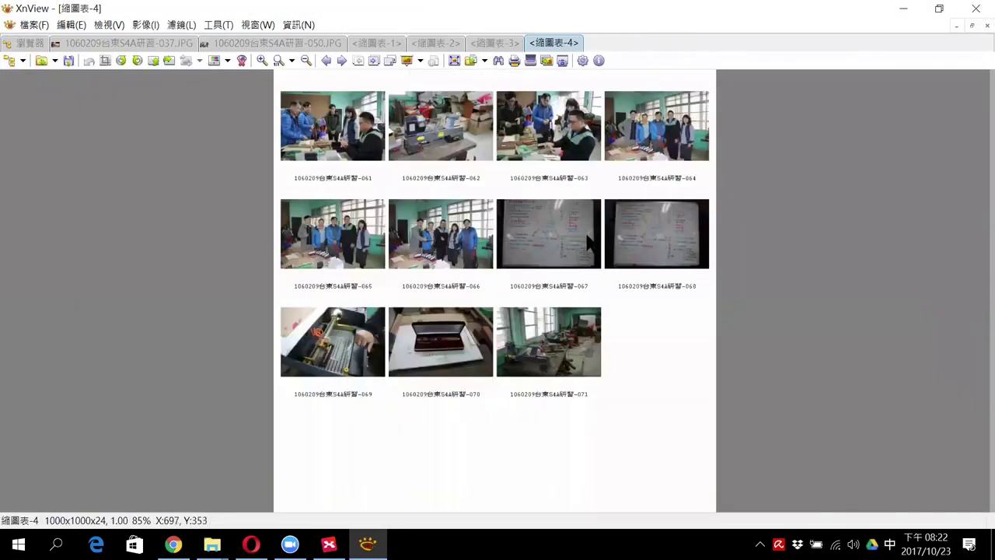
# Look through the generated contact sheets at different zoom levels and return to the photo browser
pyautogui.scroll(-1, 589, 243)
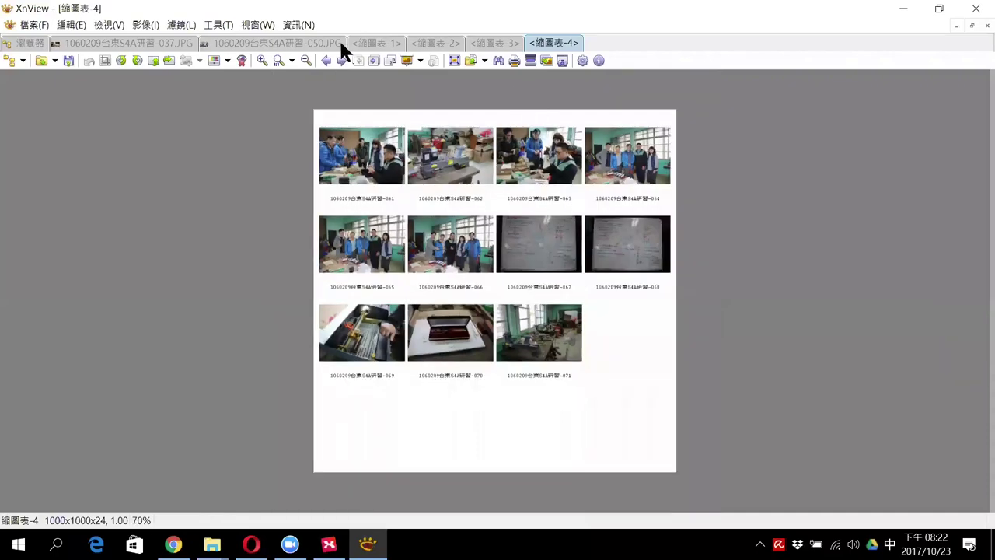
pyautogui.press('KP_Divide')
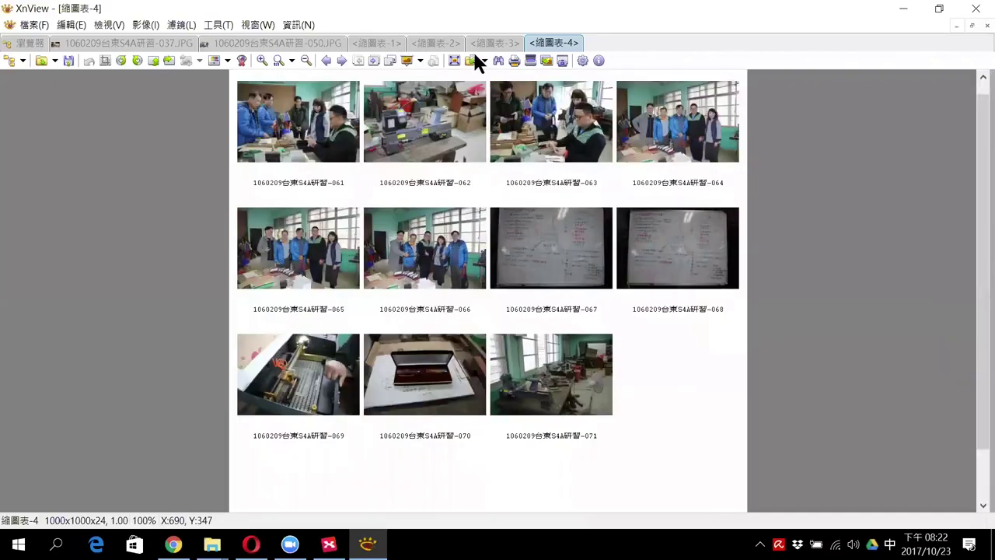
pyautogui.hotkey('ctrl', 'Tab')
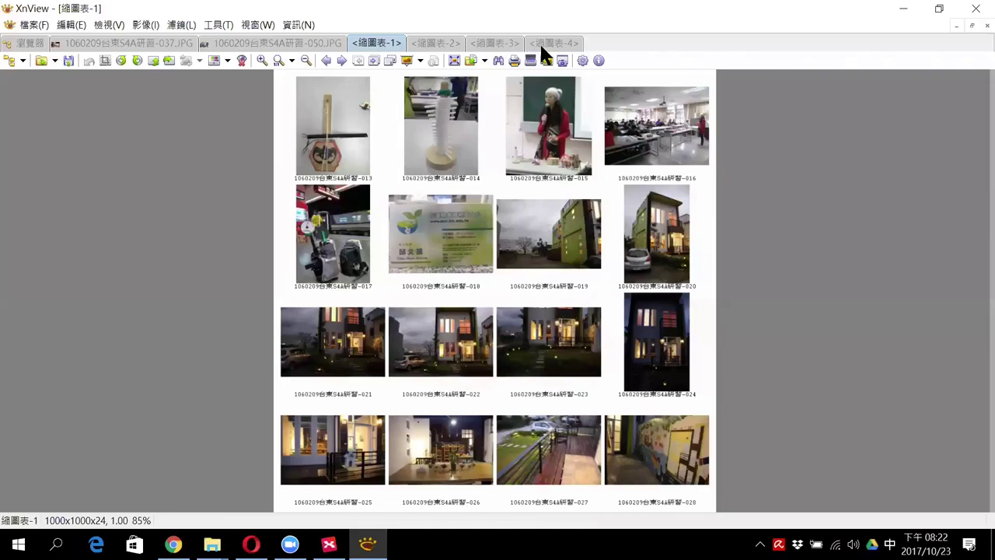
pyautogui.hotkey('ctrl', 'Tab')
pyautogui.hotkey('ctrl', 'Tab')
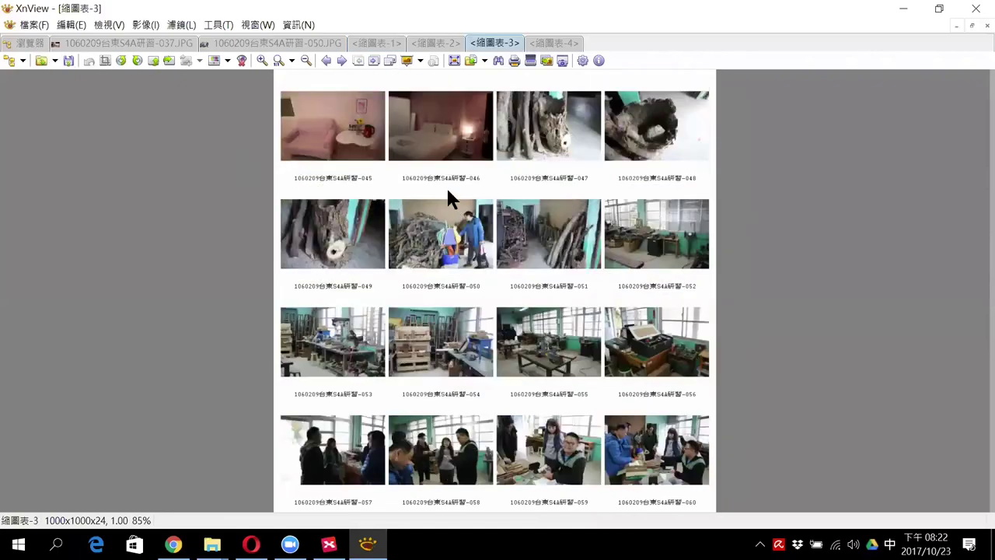
pyautogui.hotkey('ctrl', 'Tab')
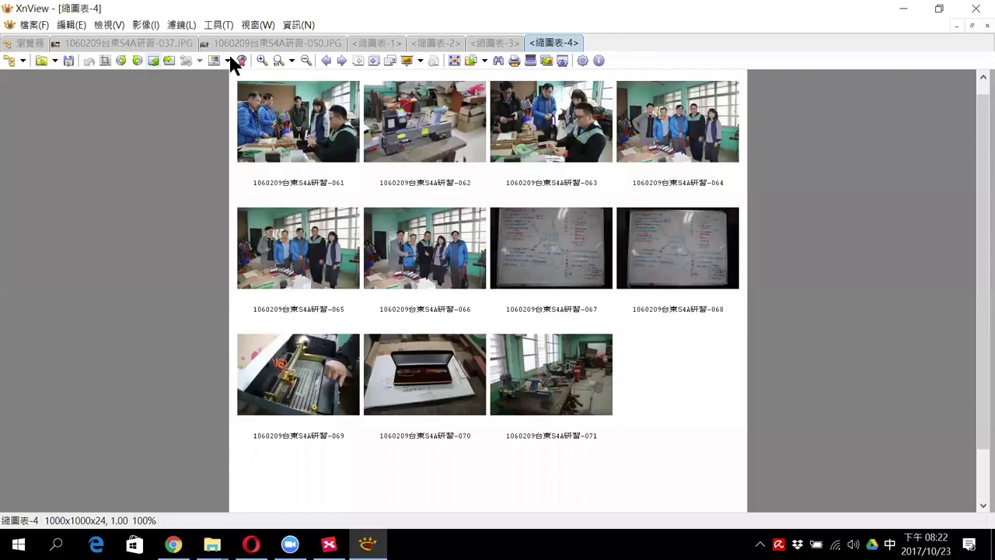
pyautogui.hotkey('ctrl', 'Tab')
# Open the web page creation settings (建立網頁) for the selected photos and select the page title text
pyautogui.hotkey('alt', 'r')
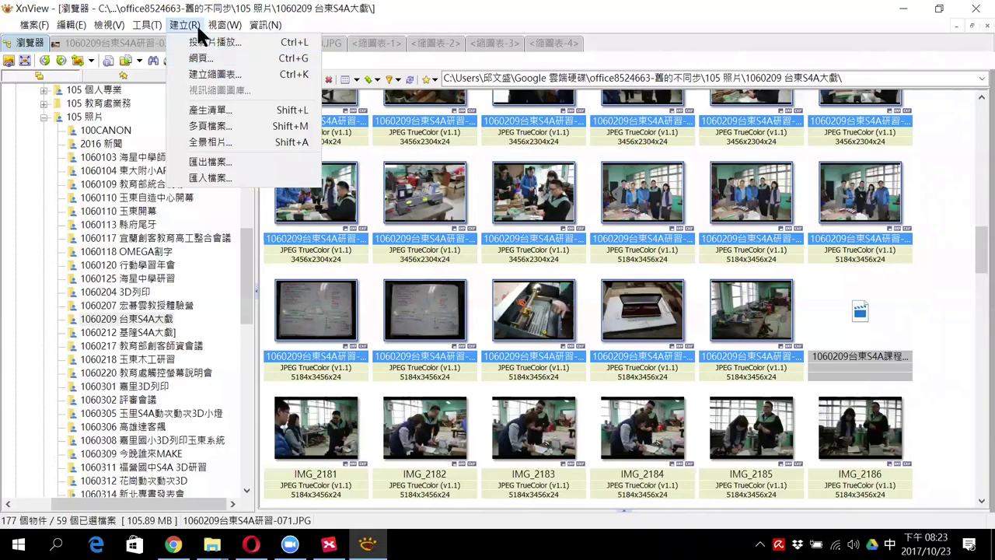
pyautogui.click(230, 57)
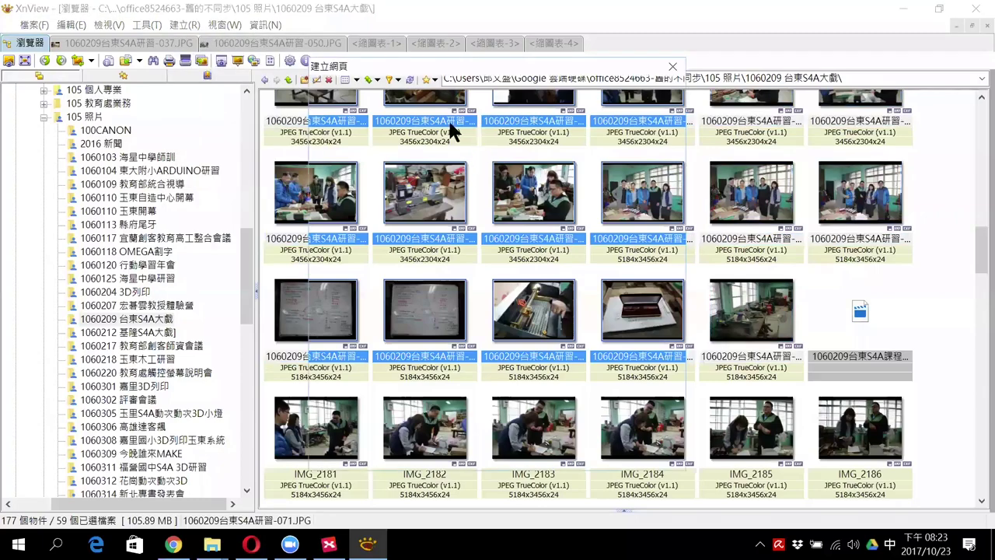
pyautogui.click(452, 147)
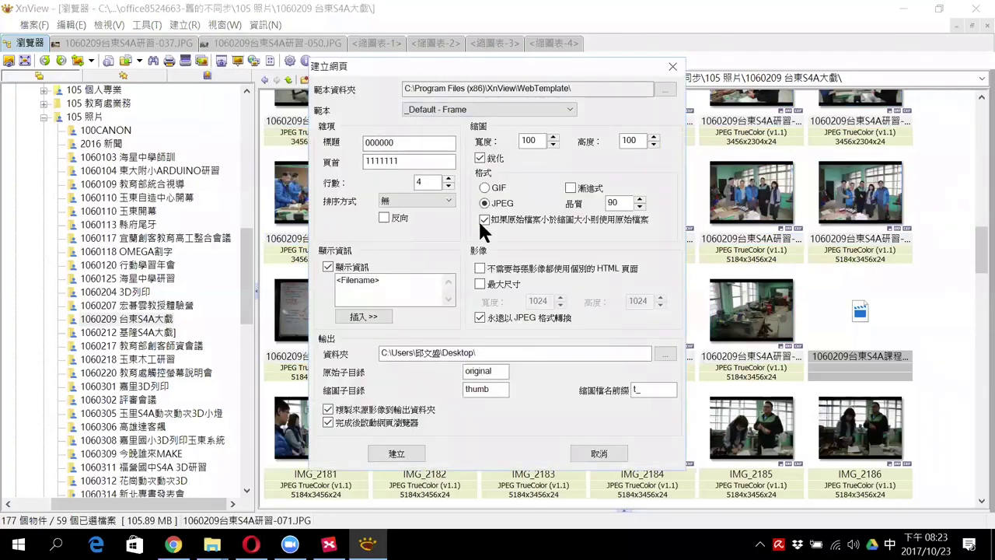
pyautogui.click(435, 199)
pyautogui.click(416, 143)
pyautogui.doubleClick(415, 142)
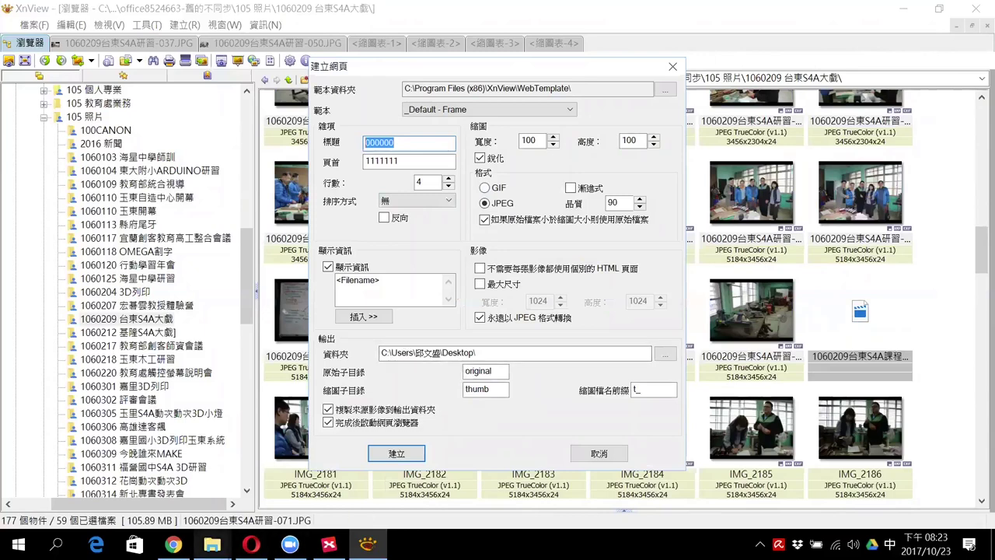
# Create a new folder named 2 on the desktop in File Explorer and return to the web page settings
pyautogui.click(213, 545)
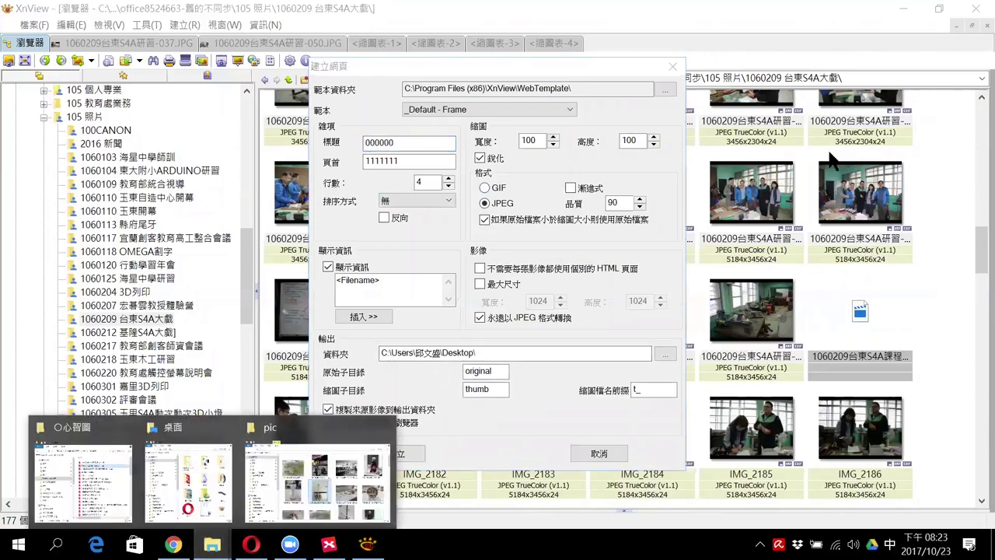
pyautogui.click(212, 544)
pyautogui.click(194, 492)
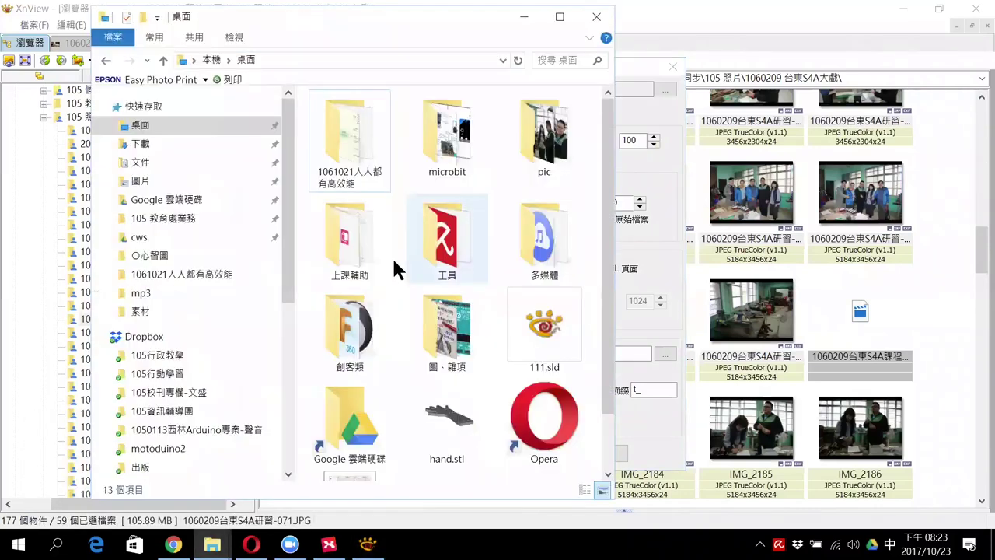
pyautogui.rightClick(394, 258)
pyautogui.moveTo(419, 445)
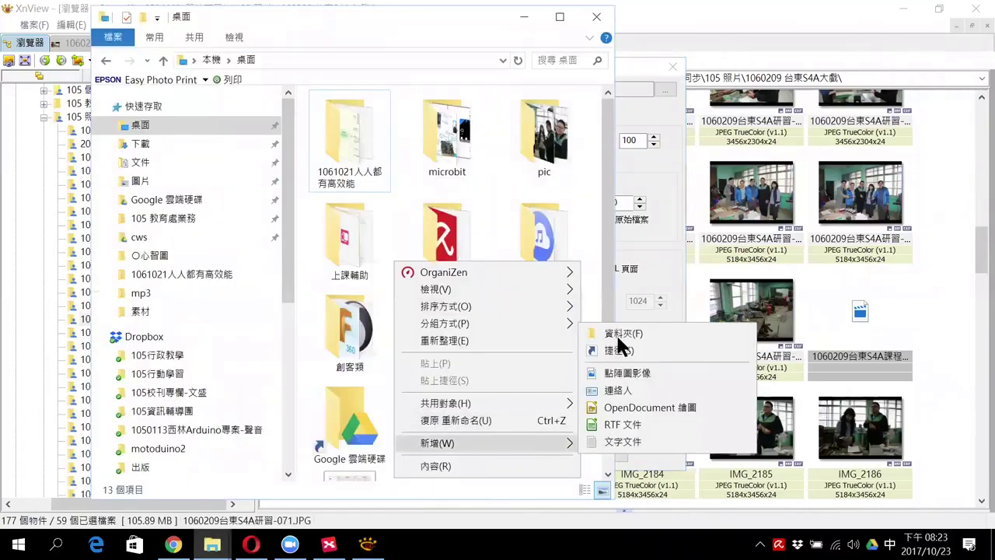
pyautogui.click(615, 333)
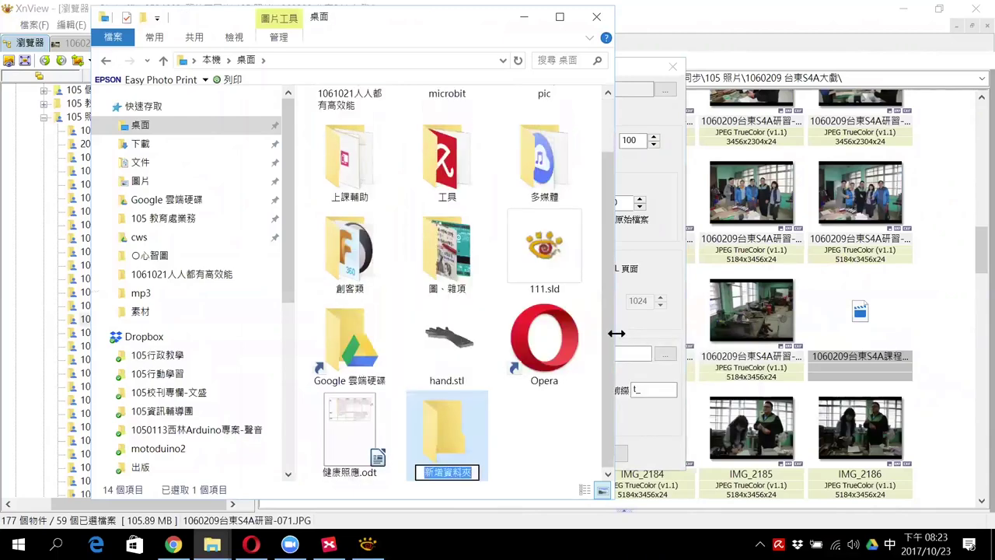
pyautogui.write('2')
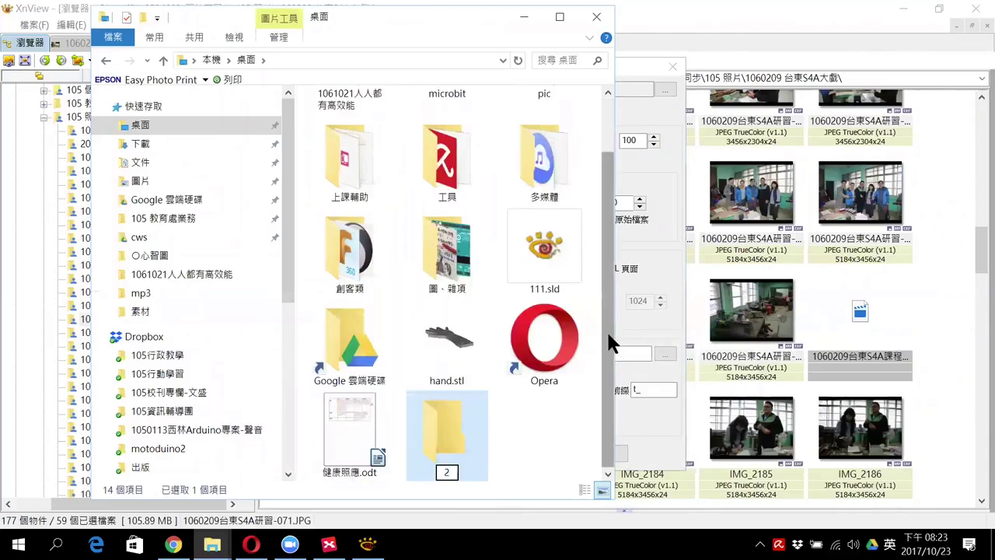
pyautogui.click(529, 415)
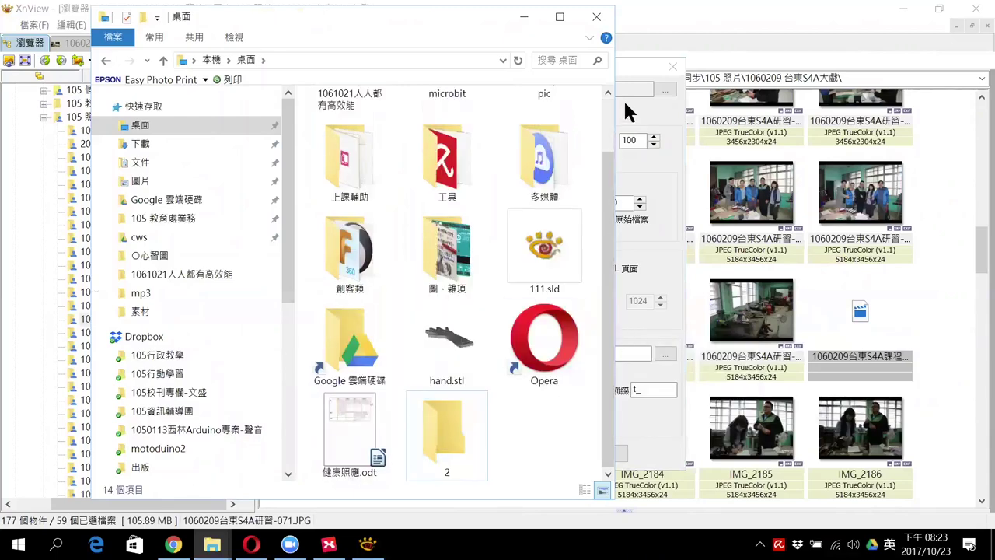
pyautogui.click(523, 17)
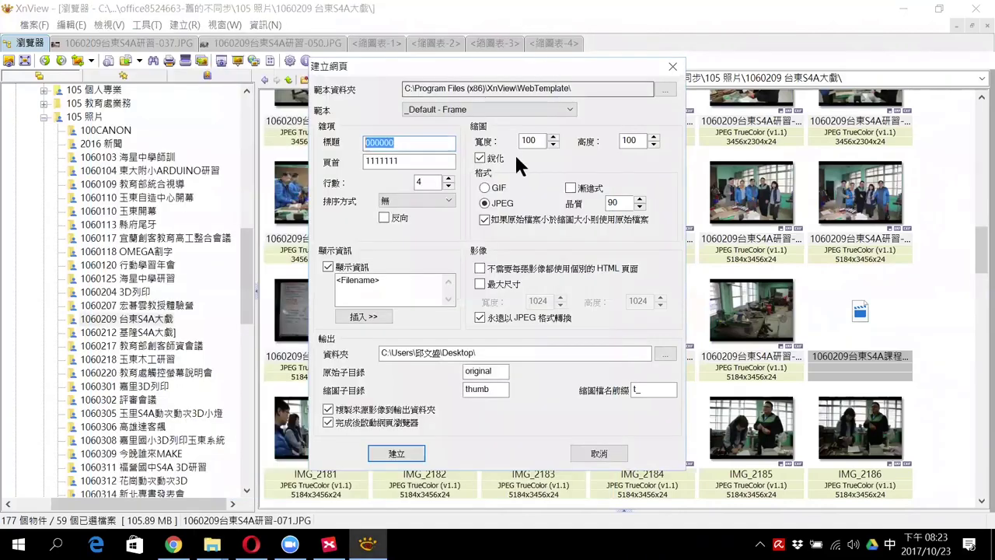
# Set the web page's output folder to the desktop folder 2
pyautogui.click(660, 354)
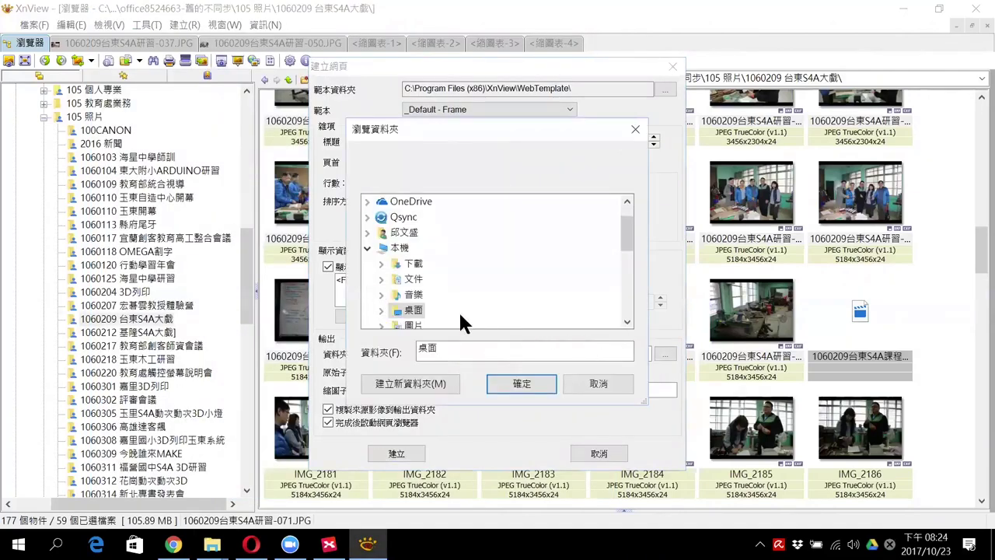
pyautogui.moveTo(622, 243); pyautogui.dragTo(627, 295)
pyautogui.click(393, 218)
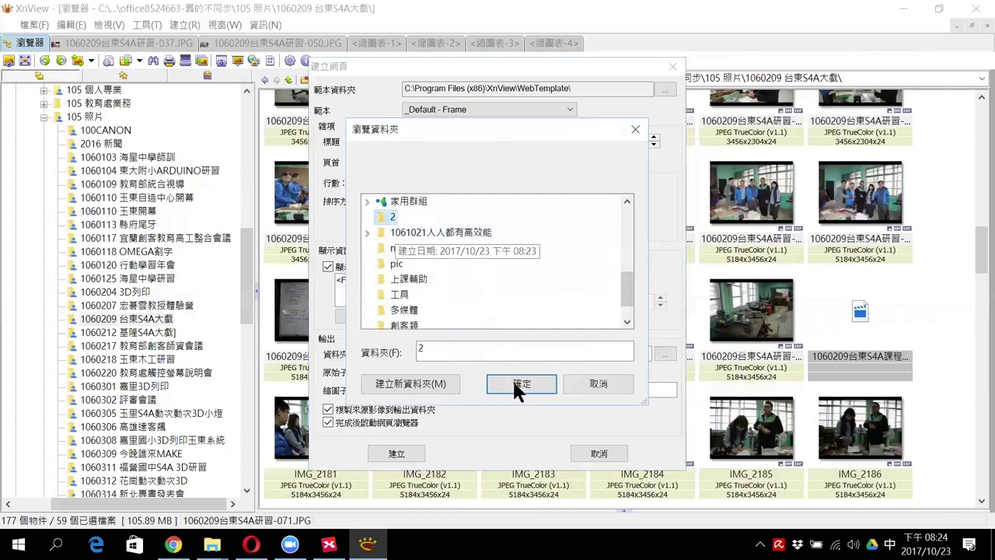
pyautogui.click(513, 381)
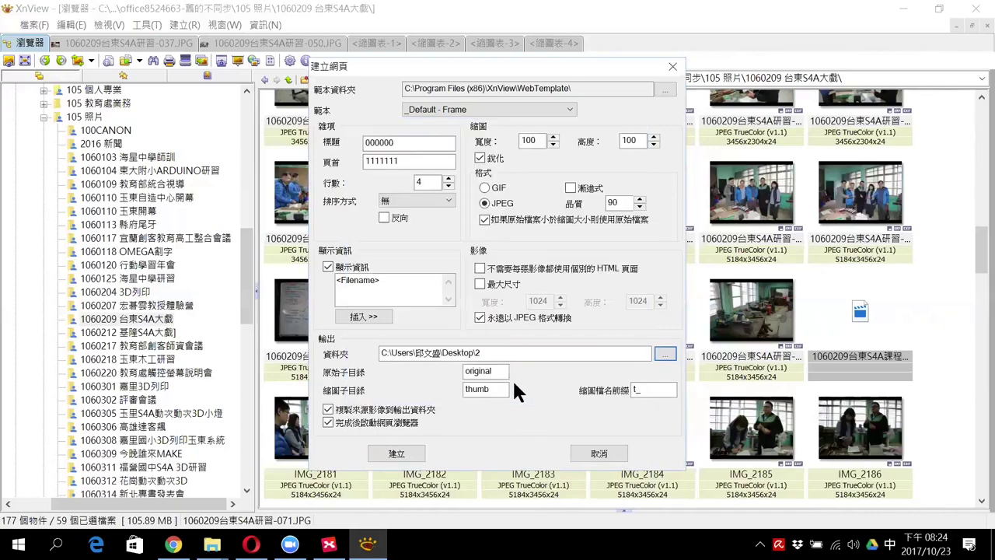
# Generate the web page gallery and set Google Chrome to always open .html files
pyautogui.click(411, 449)
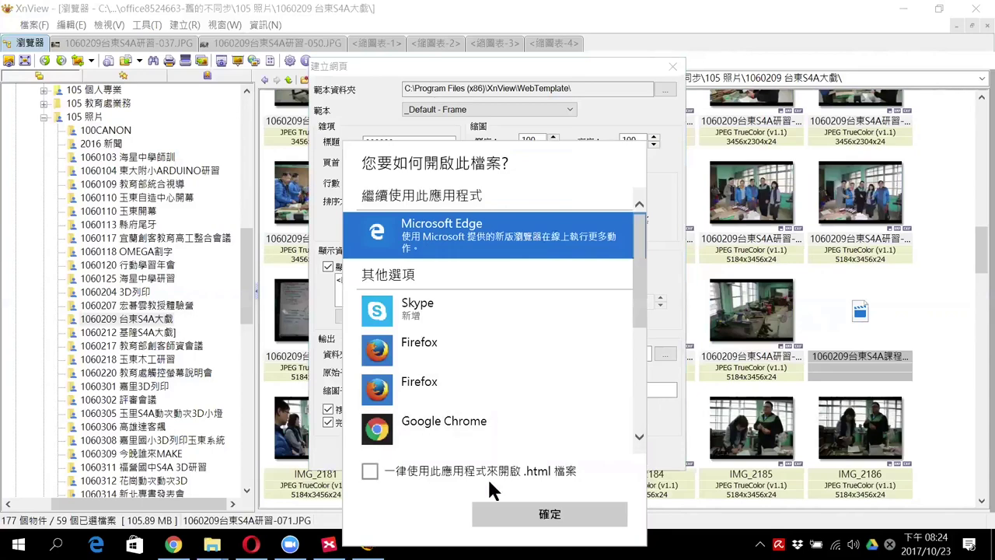
pyautogui.click(368, 470)
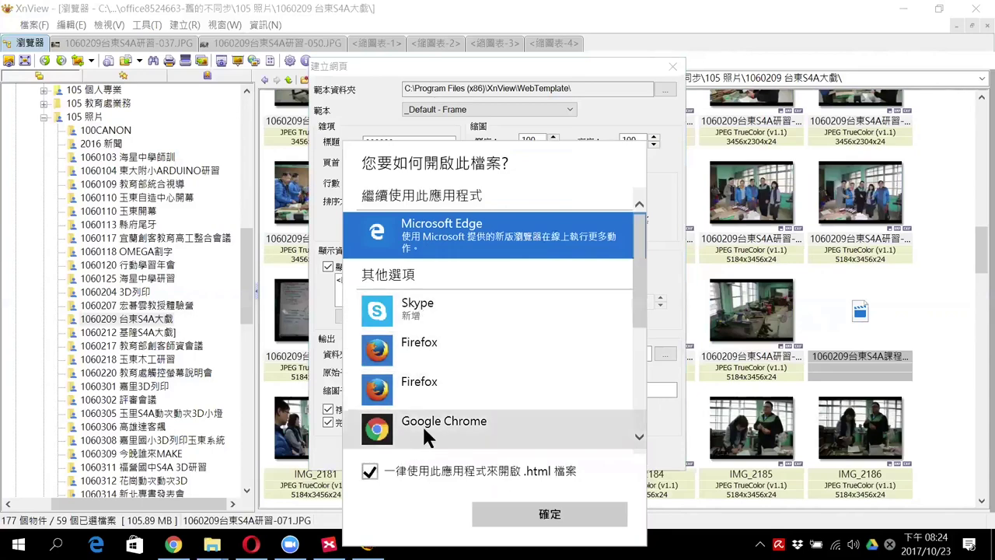
pyautogui.click(451, 425)
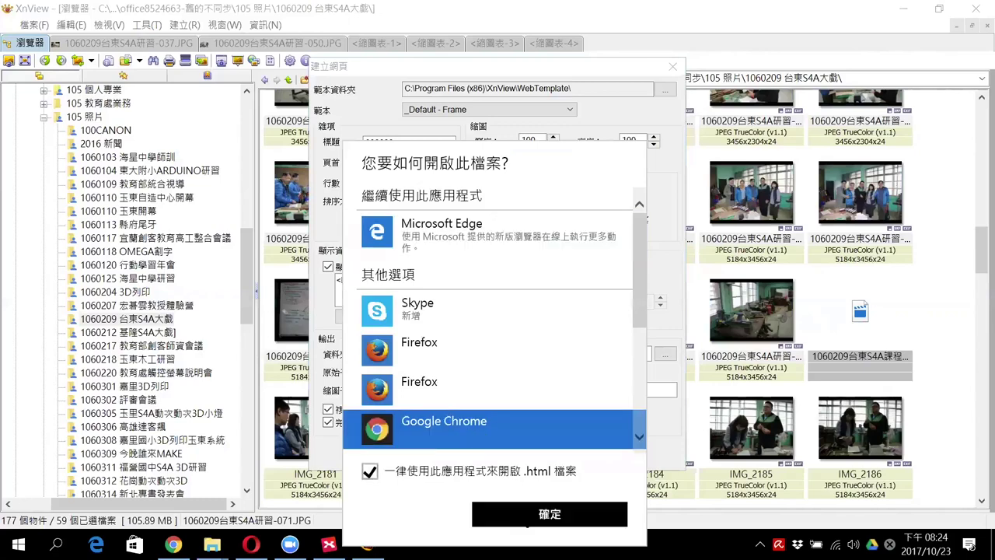
pyautogui.click(527, 519)
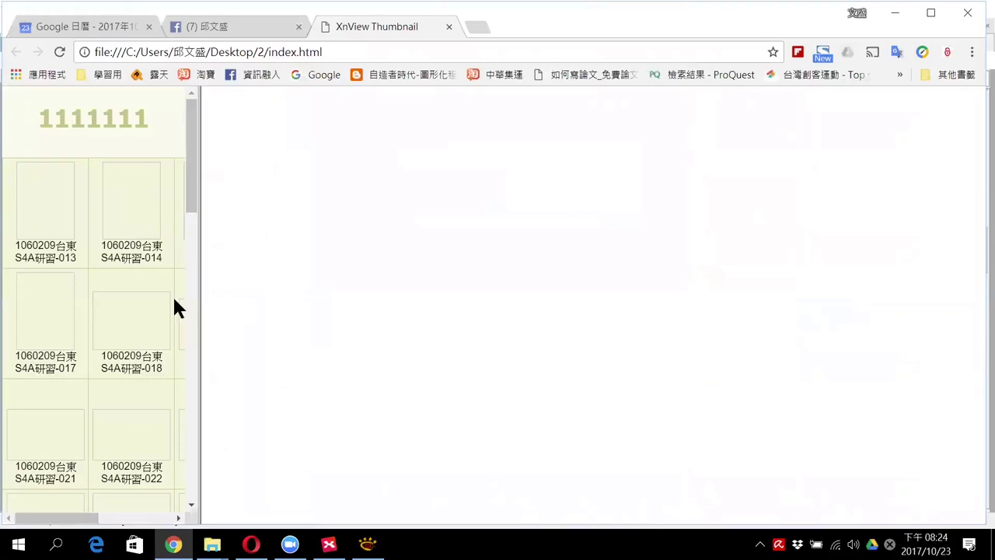
# Look over the generated thumbnail gallery page in Chrome and return to XnView's web page settings
pyautogui.moveTo(191, 211); pyautogui.dragTo(143, 201)
pyautogui.moveTo(193, 335); pyautogui.dragTo(192, 100)
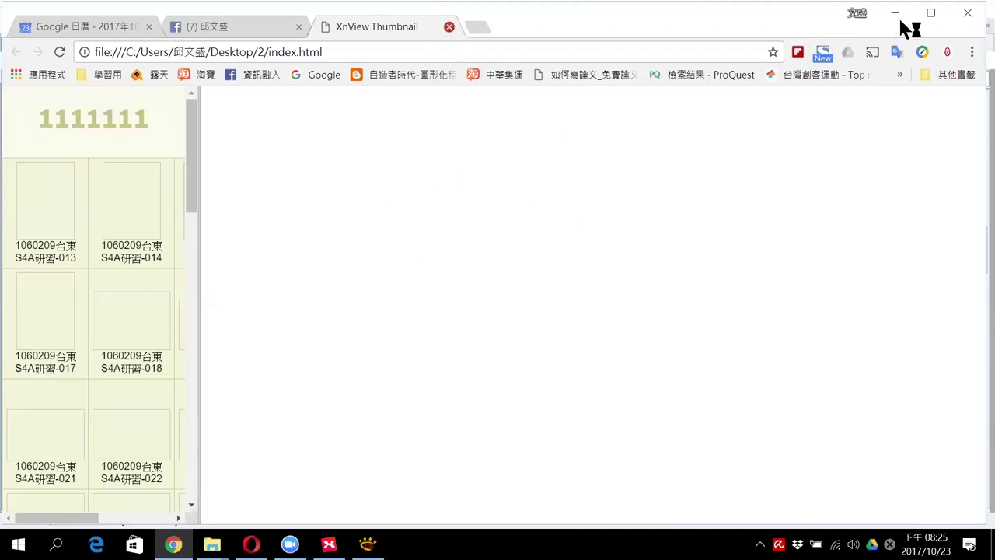
pyautogui.hotkey('ctrl', 'shift', 'Tab')
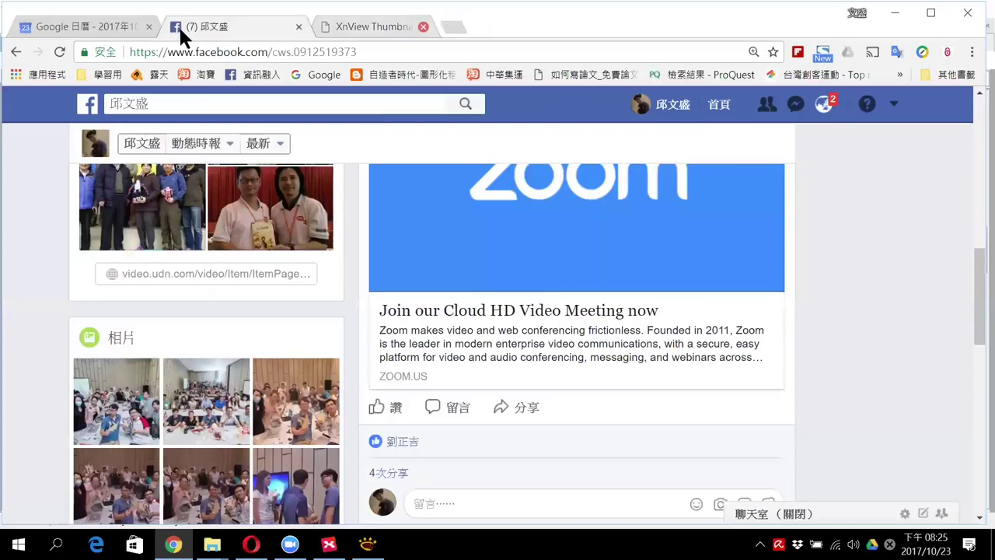
pyautogui.hotkey('alt', 'Tab')
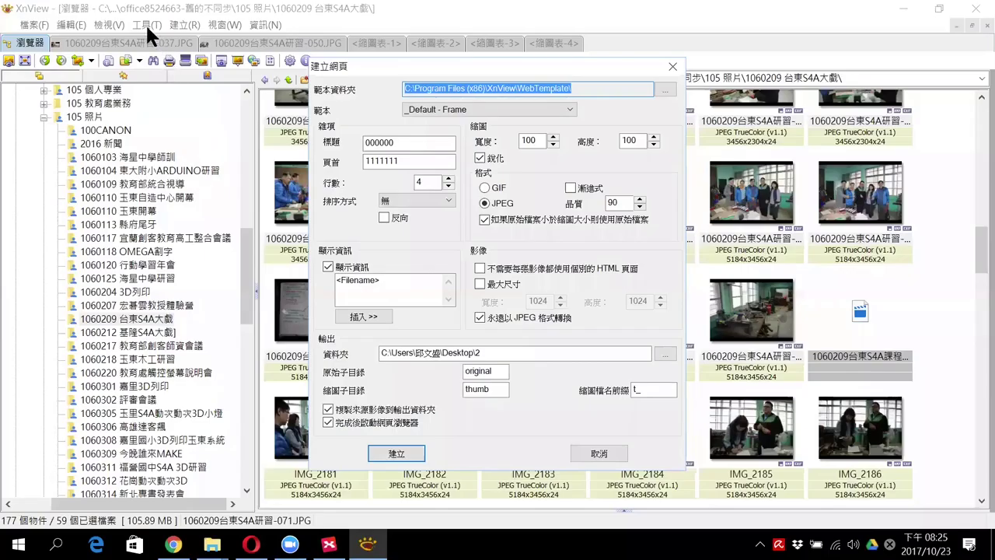
# Close the web page creation settings and minimize XnView to show the desktop
pyautogui.press('Escape')
pyautogui.hotkey('alt', 'r')
pyautogui.press('Down')
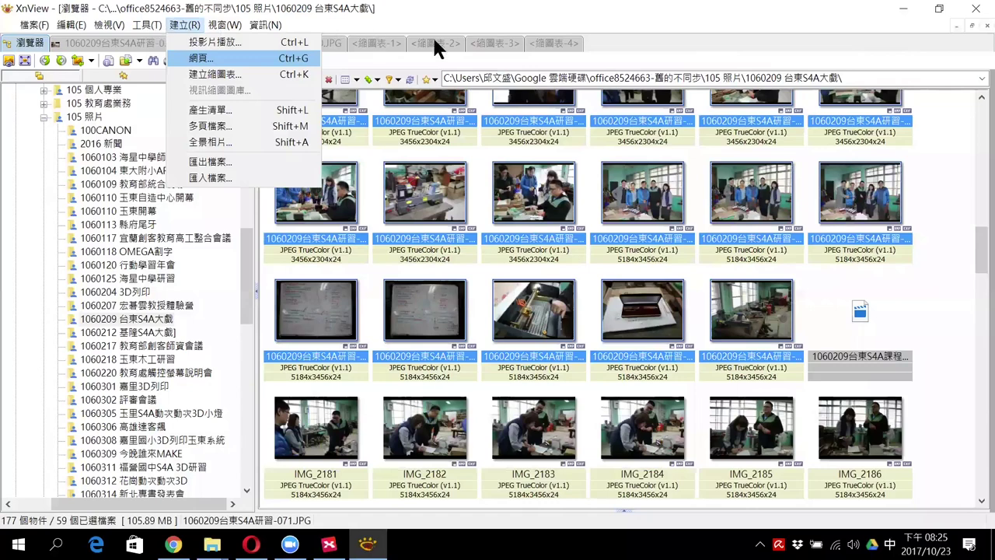
pyautogui.press('Left')
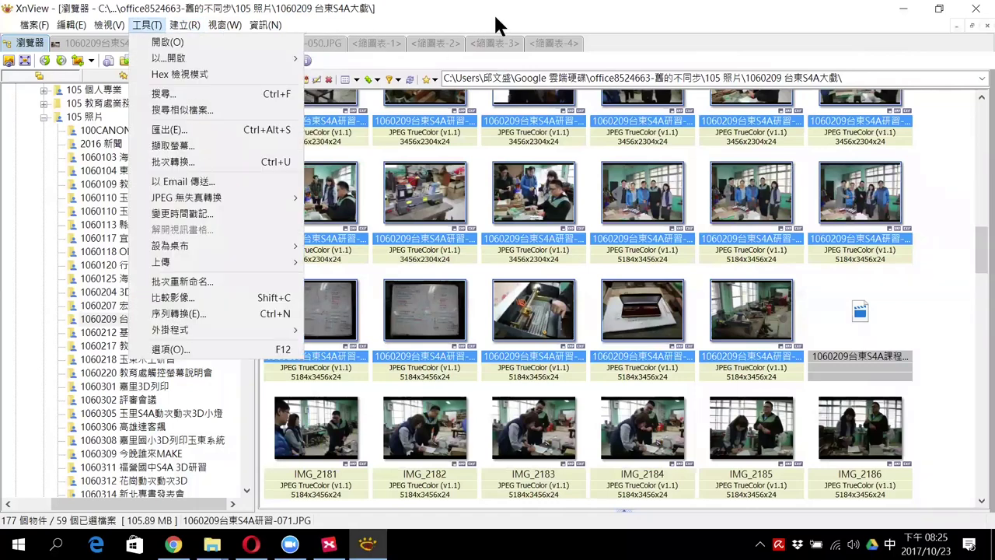
pyautogui.press('Escape')
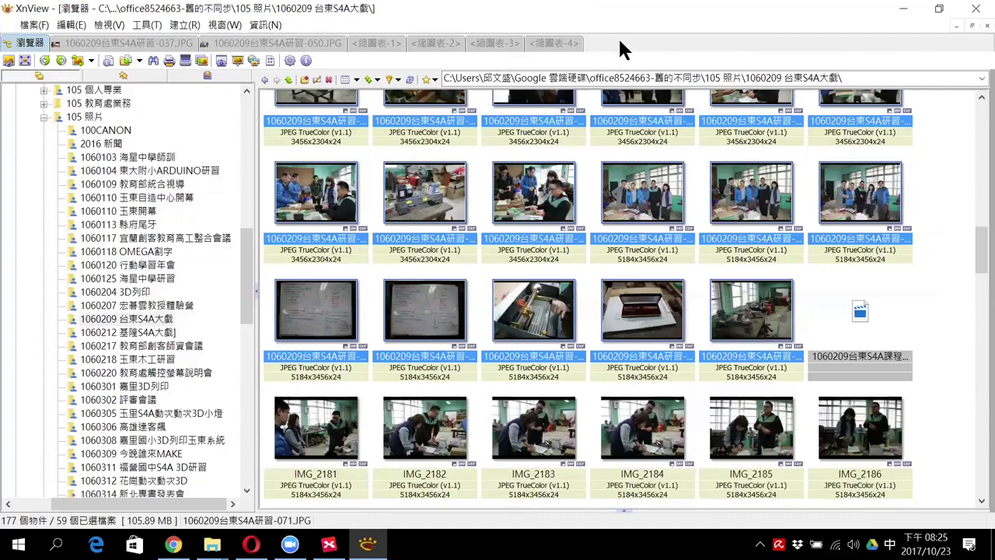
pyautogui.moveTo(244, 244); pyautogui.dragTo(249, 227)
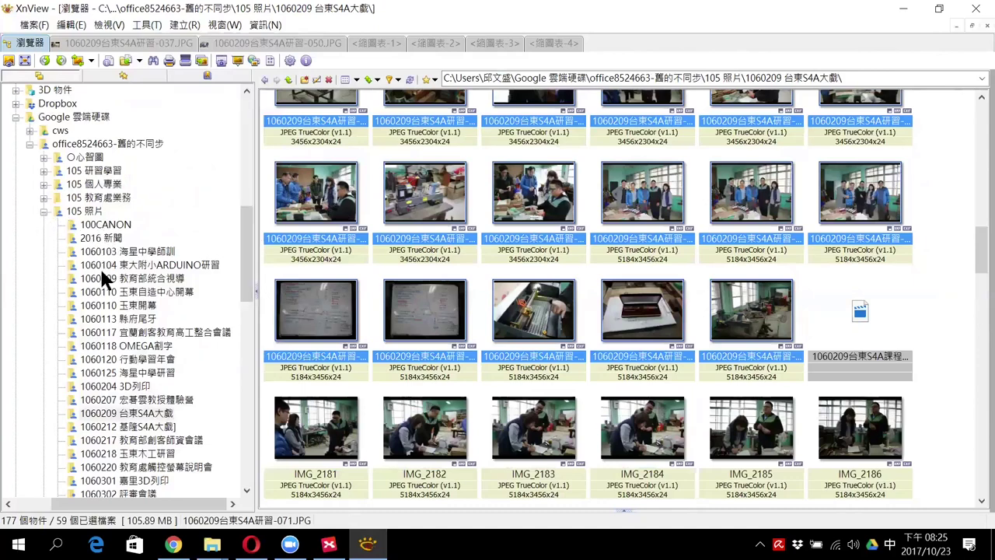
pyautogui.click(915, 10)
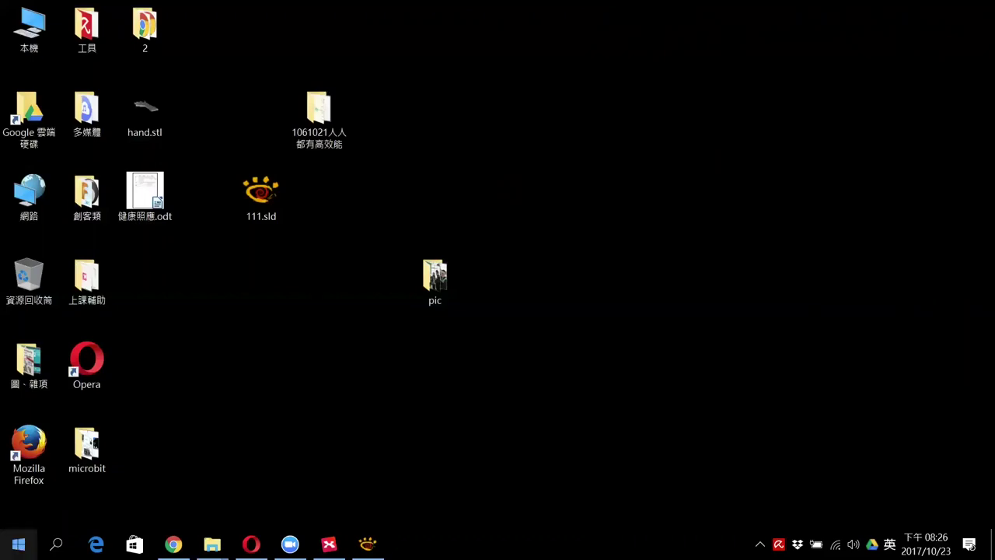
# Switch to Chrome and open the PhotoCap 6.0 download page (PhotoCap 6.0 正式版下載) in a new tab
pyautogui.click(173, 544)
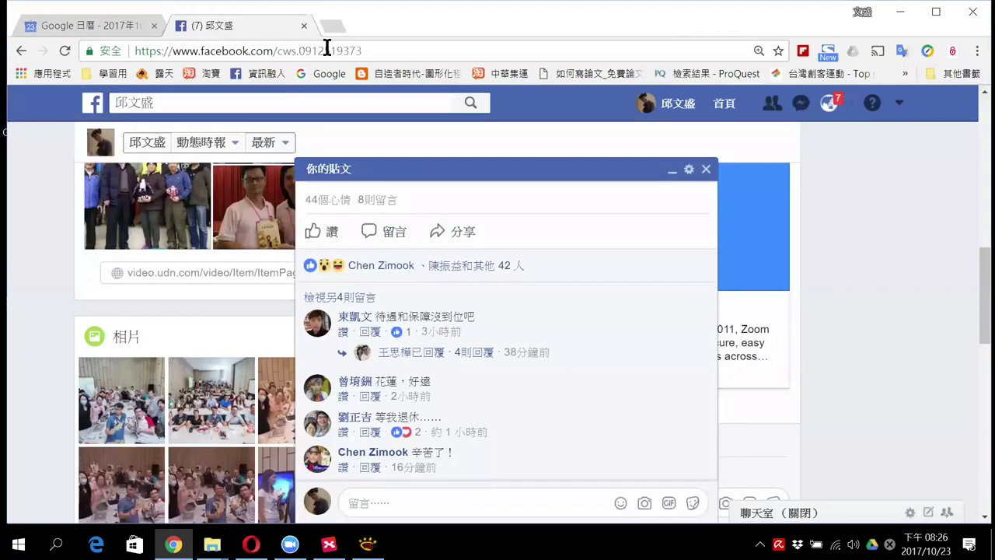
pyautogui.hotkey('ctrl', 't')
pyautogui.write('ㄘㄟ')
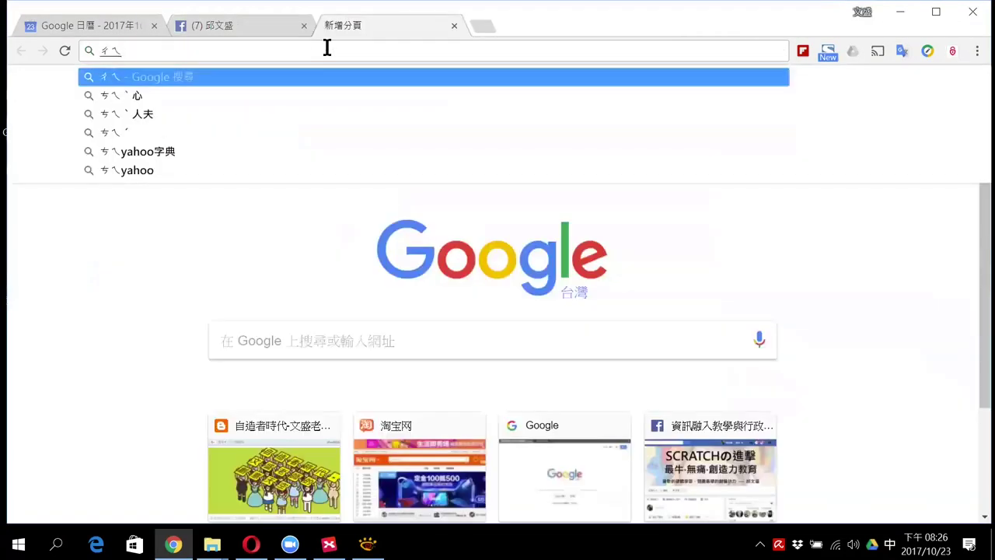
pyautogui.press('BackSpace')
pyautogui.press('BackSpace')
pyautogui.press('shift')
pyautogui.write('p')
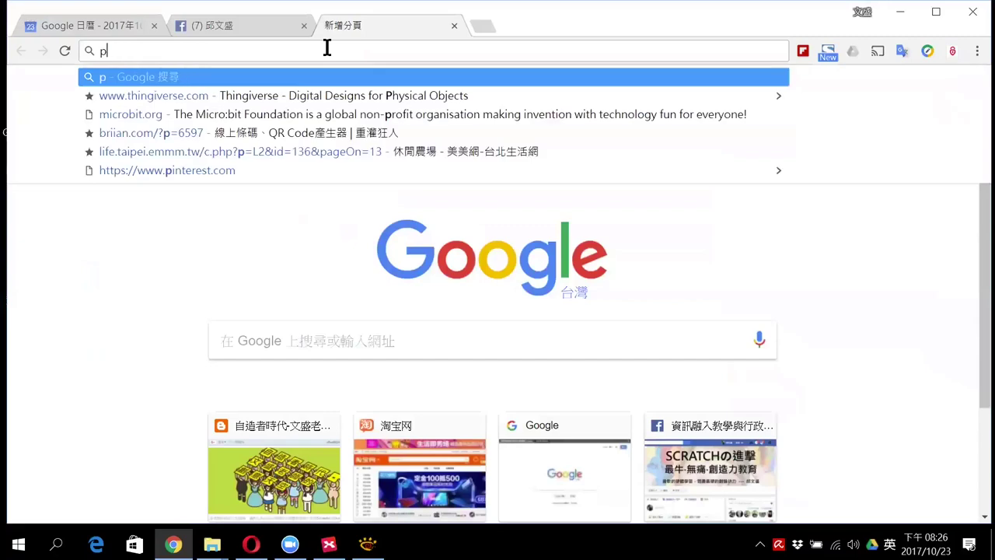
pyautogui.write('h')
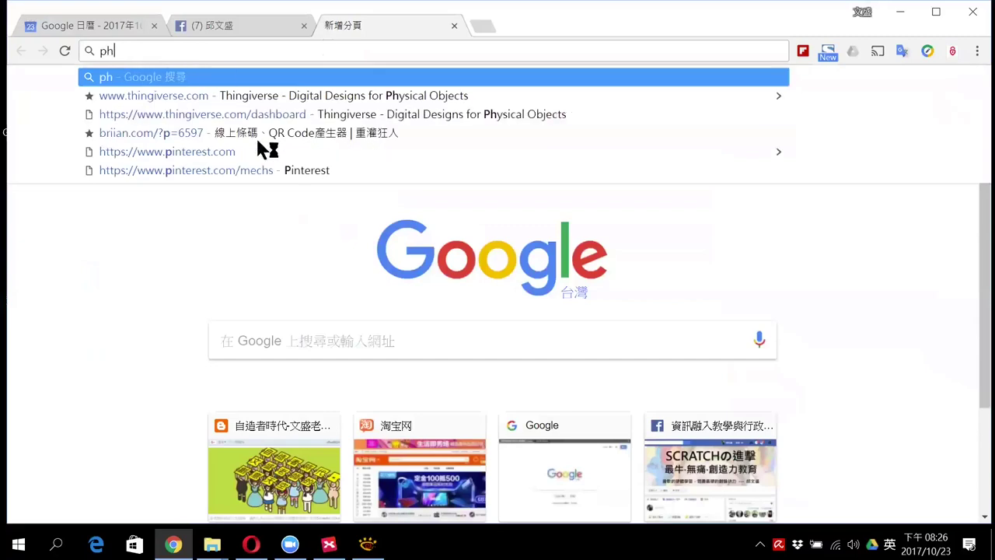
pyautogui.write('otocap')
pyautogui.press('Return')
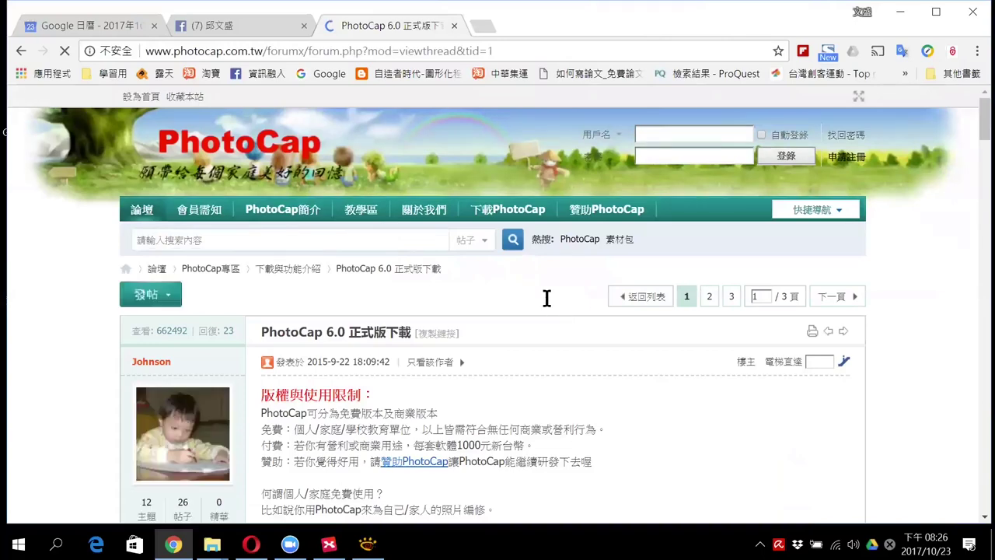
# Look through the PhotoCap 6.0 page's licence terms, supported systems and download links
pyautogui.scroll(-4, 498, 335)
pyautogui.scroll(-3, 529, 318)
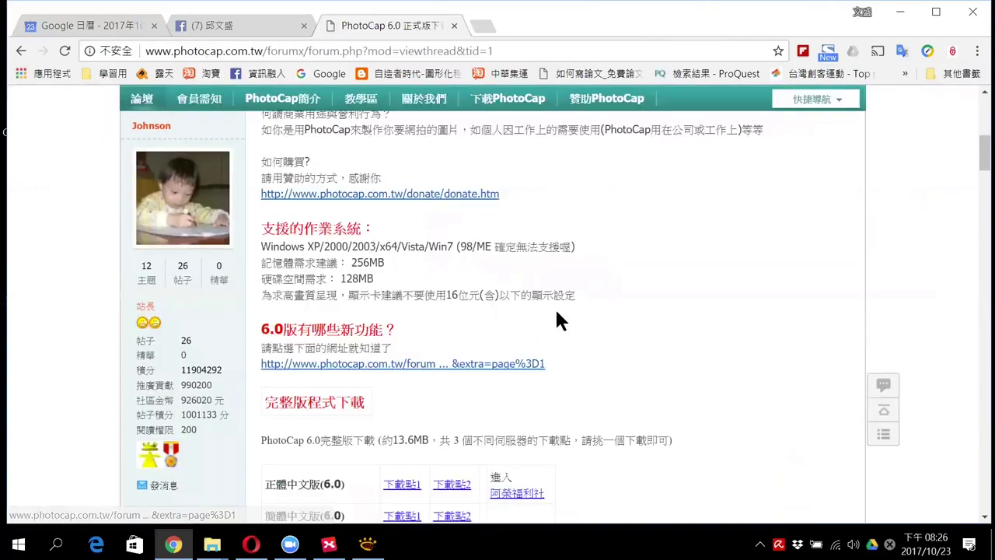
pyautogui.scroll(-2, 384, 333)
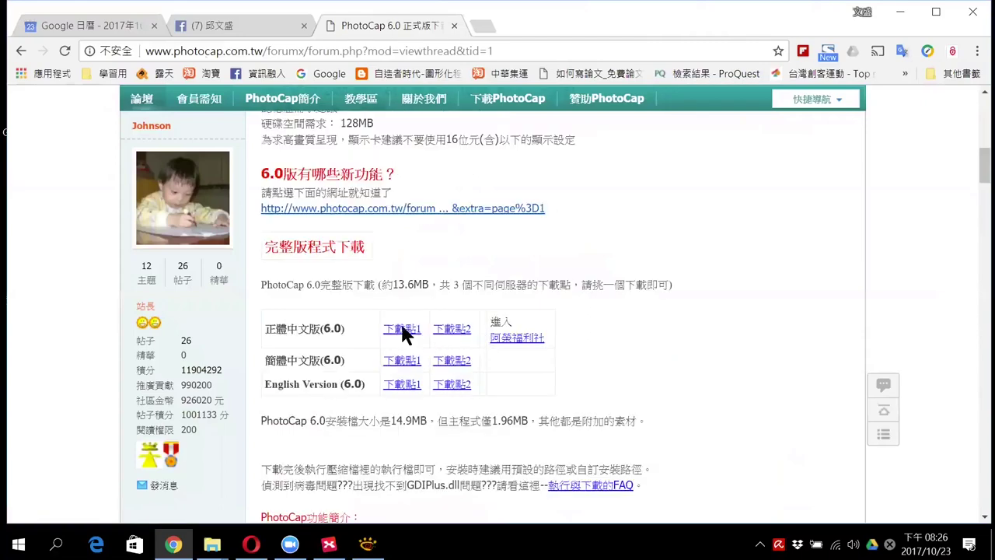
pyautogui.scroll(1, 546, 303)
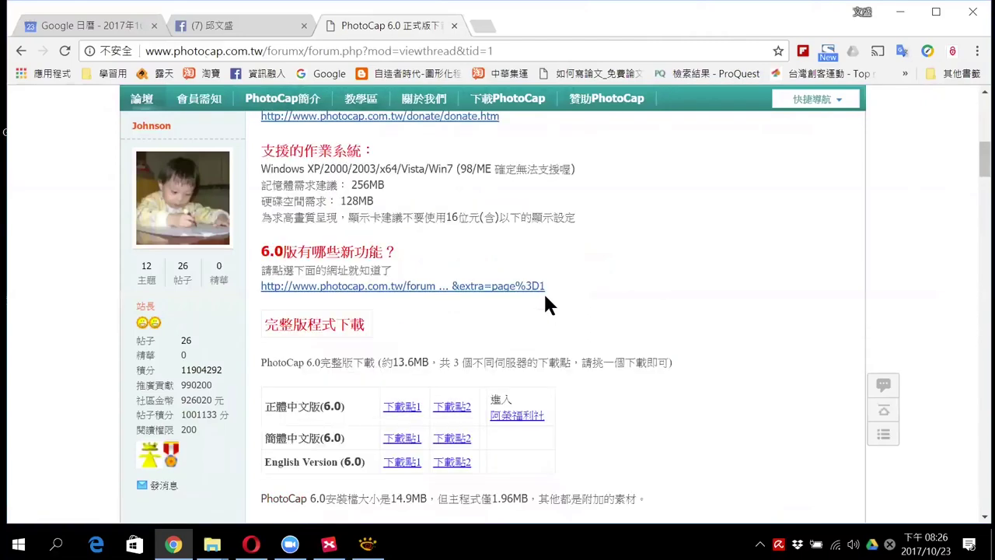
pyautogui.scroll(4, 543, 291)
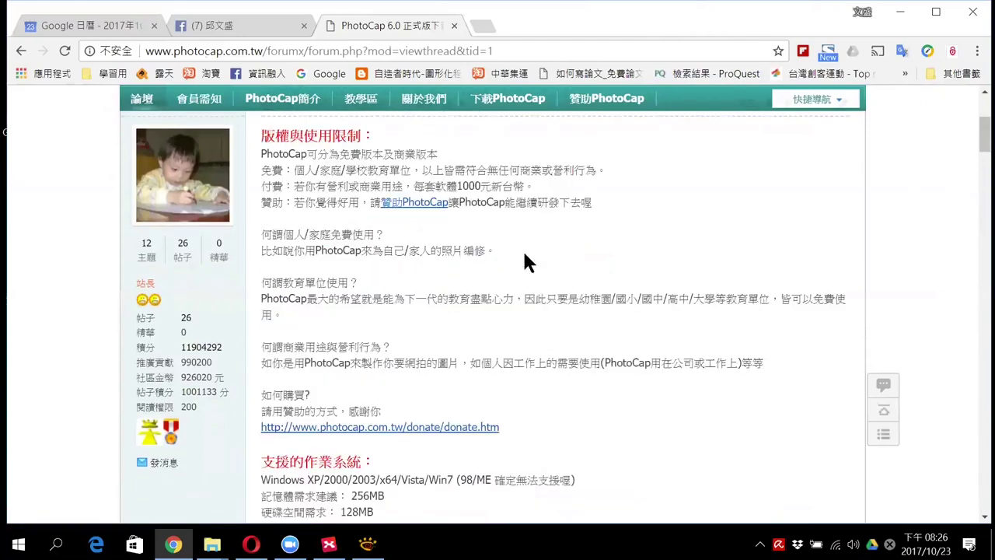
pyautogui.scroll(4, 536, 272)
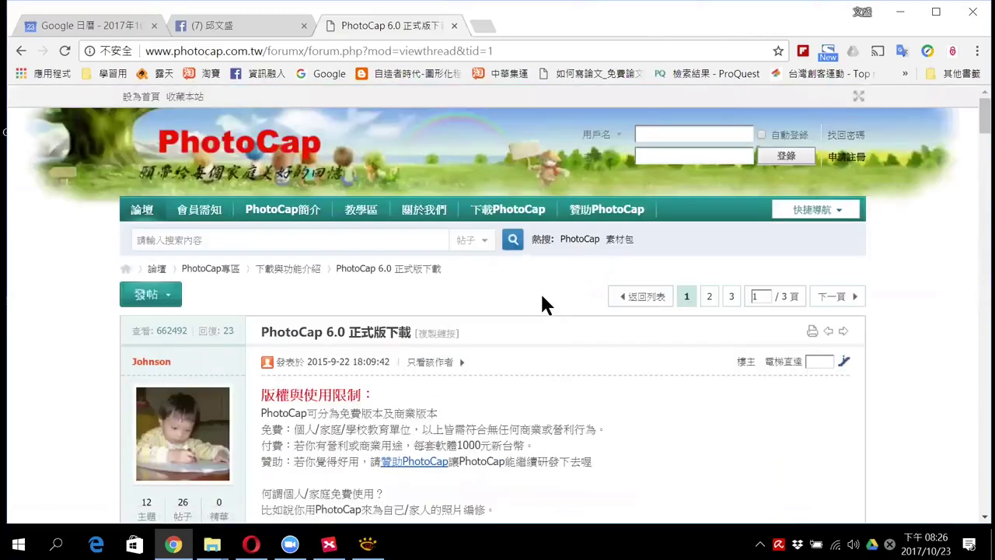
# Minimize Chrome and launch the installed PhotoCap 6.0 program
pyautogui.click(899, 22)
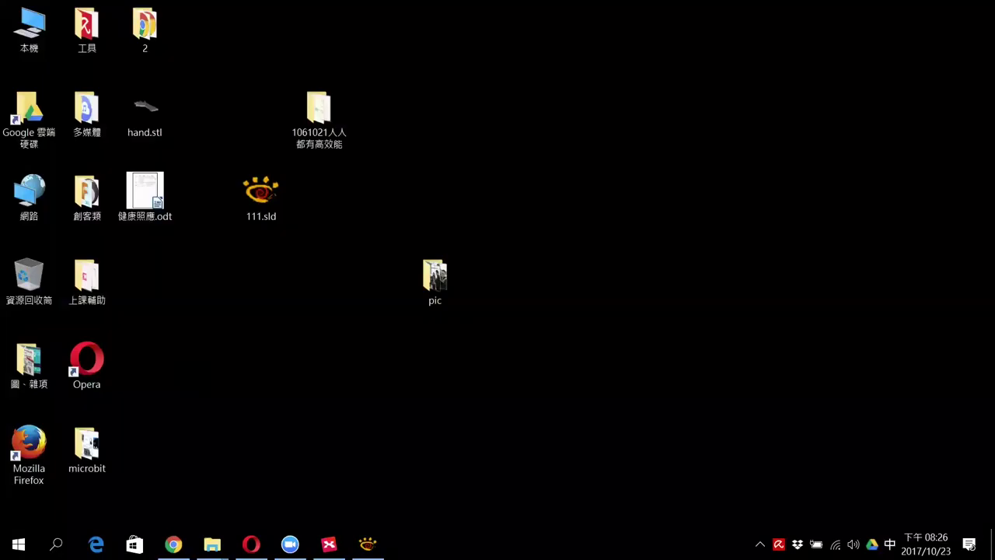
pyautogui.press('super')
pyautogui.write('p')
pyautogui.press('BackSpace')
pyautogui.press('shift')
pyautogui.write('p')
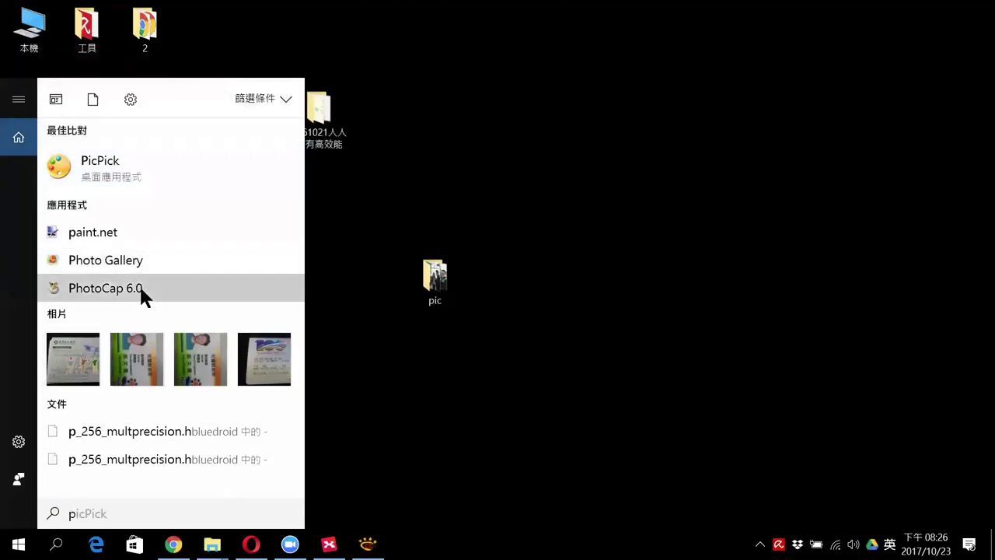
pyautogui.click(189, 293)
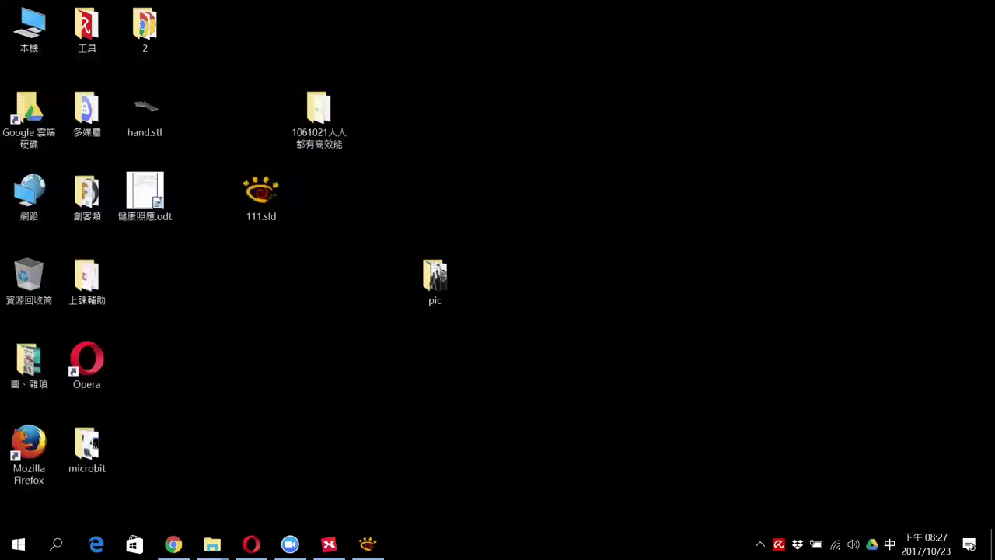
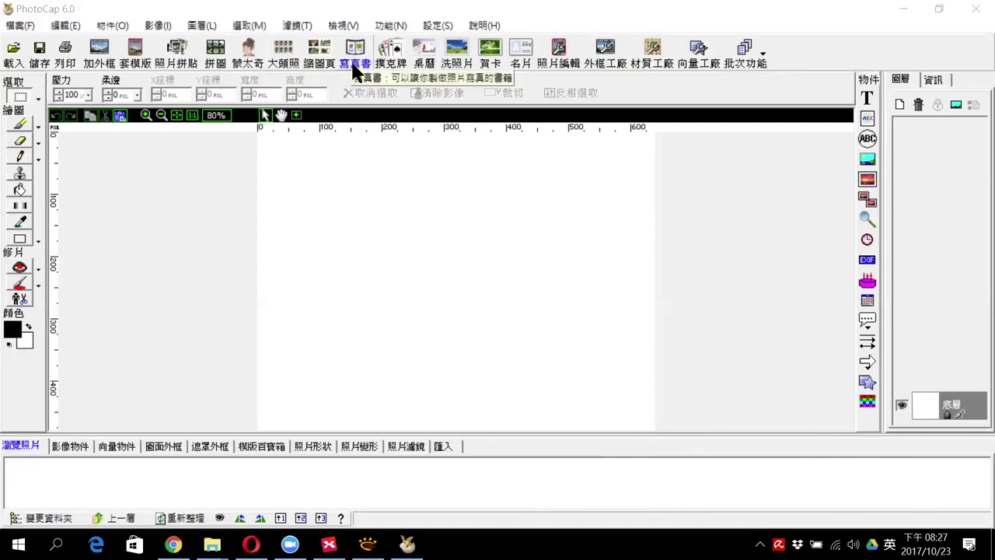
# Switch to Chrome and search Google for 健豪 in a new tab
pyautogui.click(172, 544)
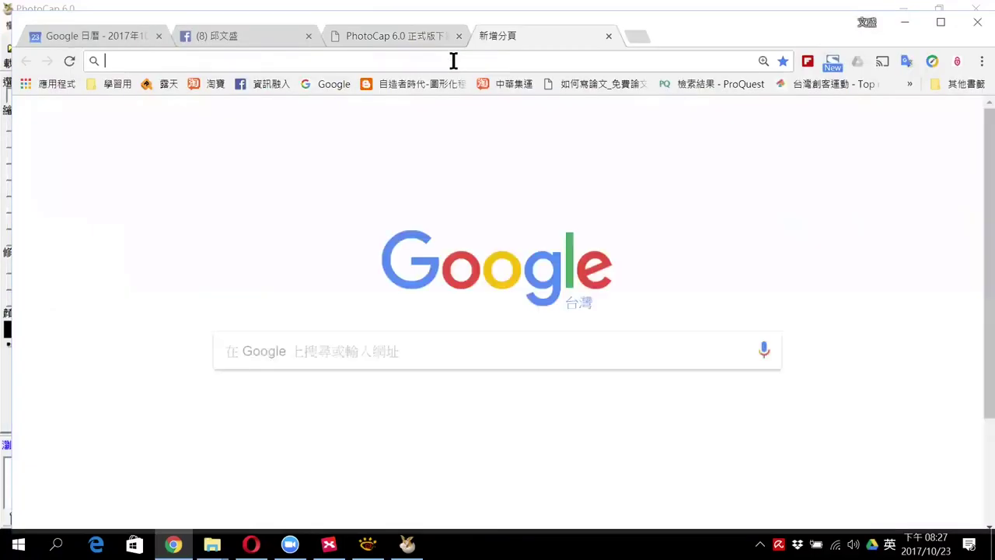
pyautogui.write('ru')
pyautogui.press('BackSpace')
pyautogui.write('ail')
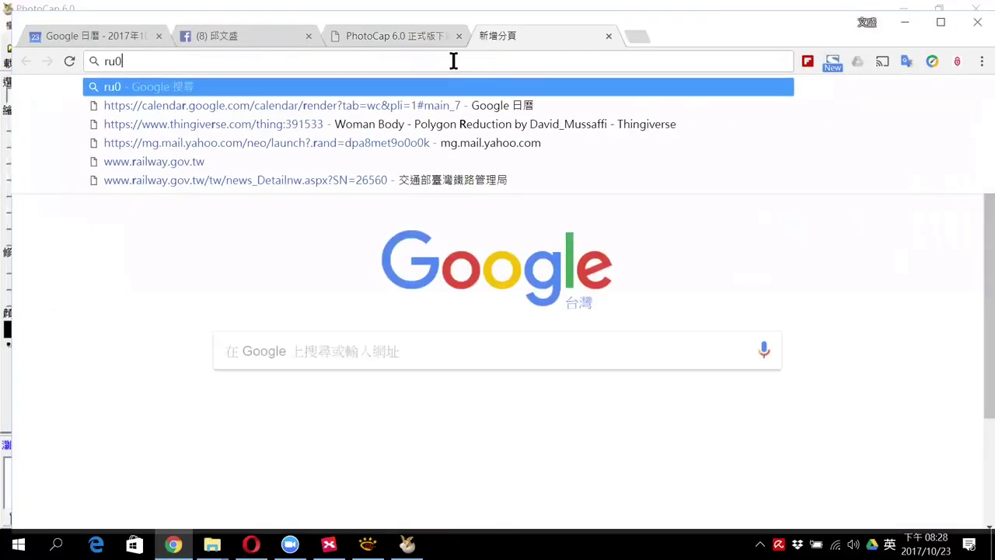
pyautogui.press('Escape')
pyautogui.write('ru04k6')
pyautogui.press('BackSpace')
pyautogui.press('BackSpace')
pyautogui.press('BackSpace')
pyautogui.press('BackSpace')
pyautogui.press('BackSpace')
pyautogui.press('BackSpace')
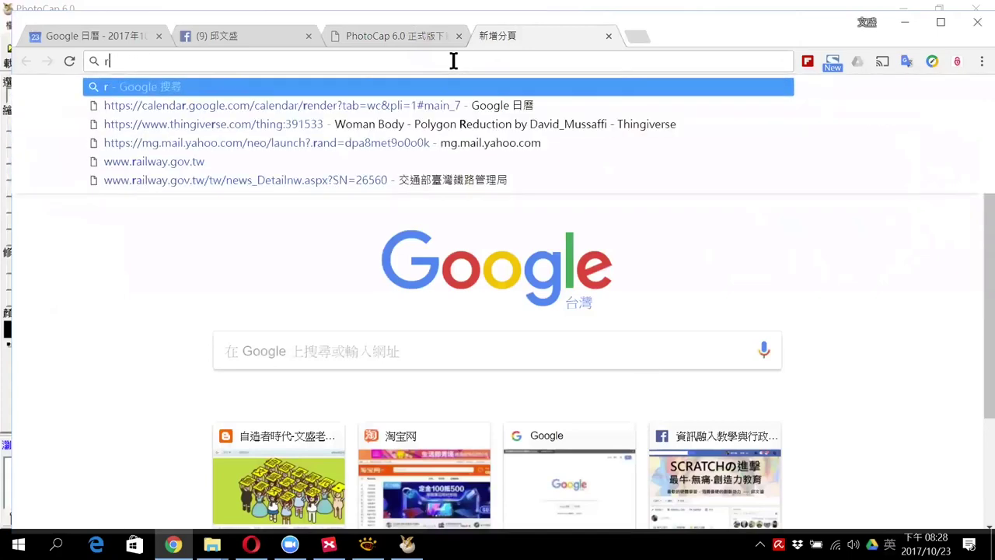
pyautogui.press('Escape')
pyautogui.press('shift')
pyautogui.write('ru04')
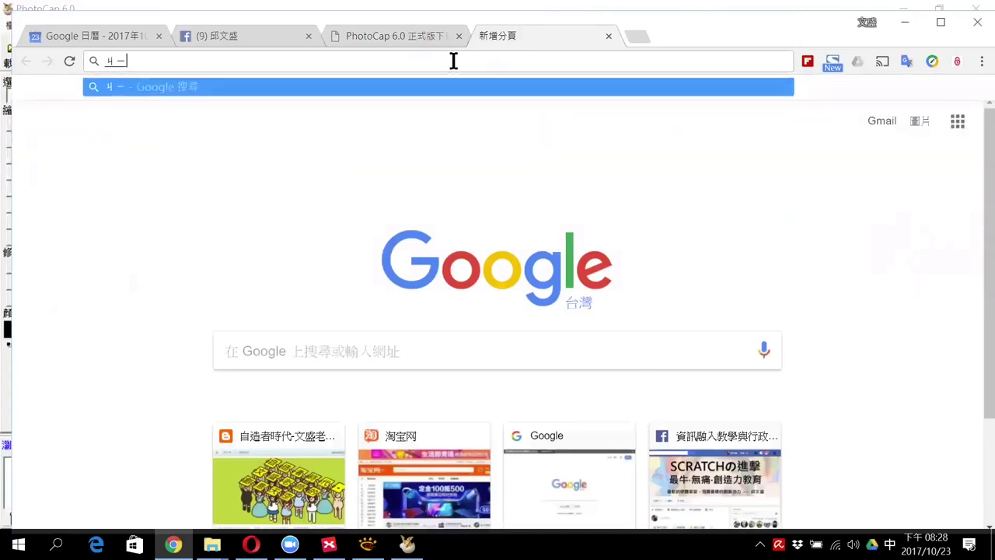
pyautogui.write('cl6')
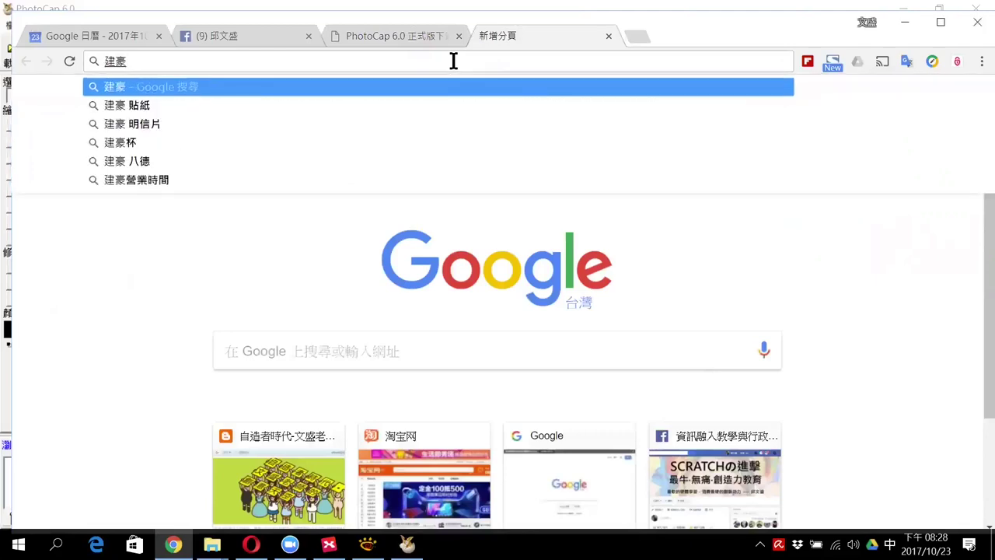
pyautogui.press('Return')
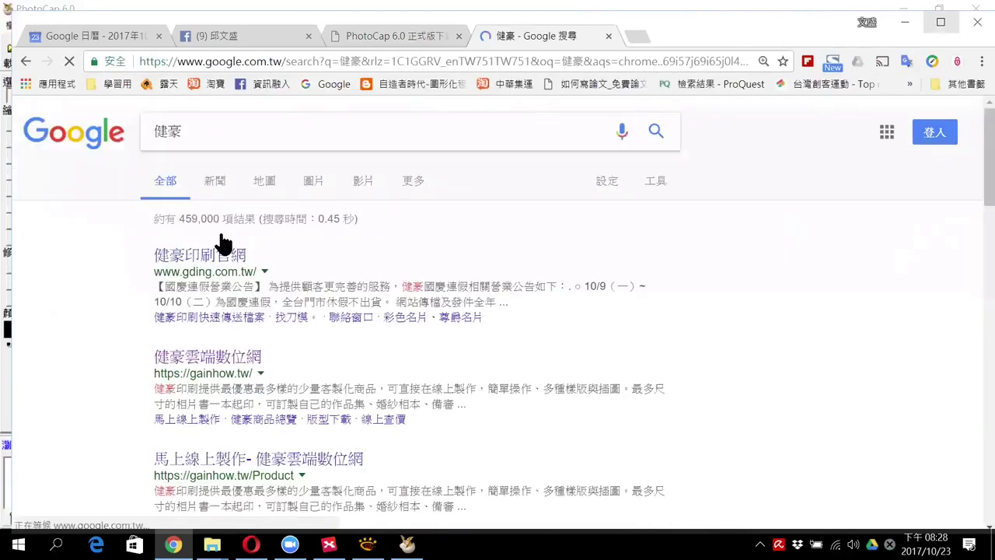
# Maximize the browser window and view the 健豪印刷官網 home page from the search results
pyautogui.press('super+Up')
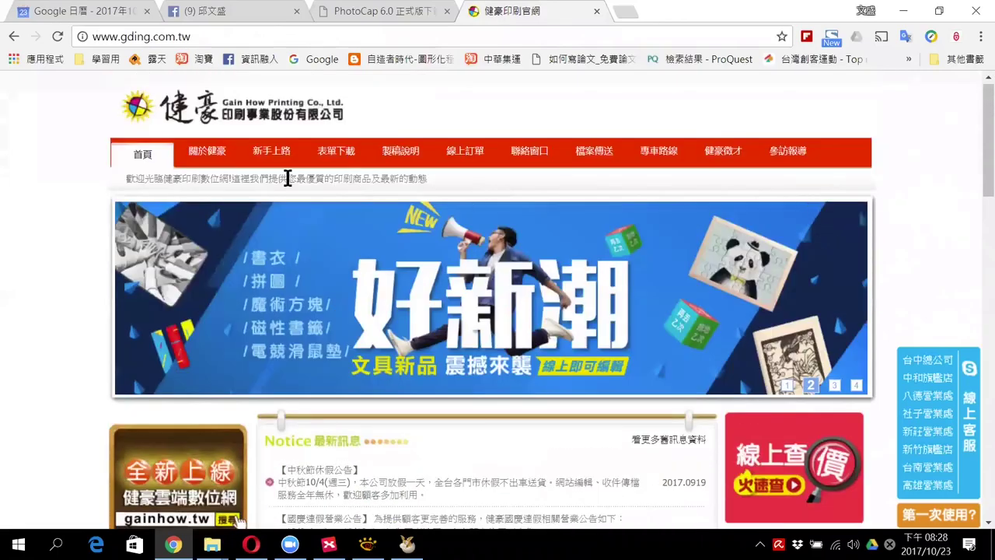
pyautogui.moveTo(267, 176)
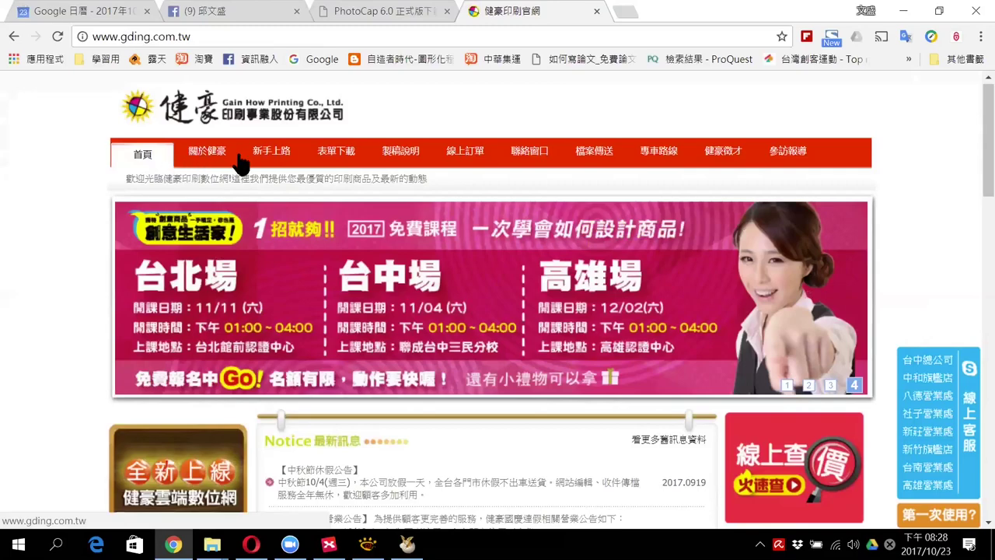
pyautogui.scroll(-1, 238, 160)
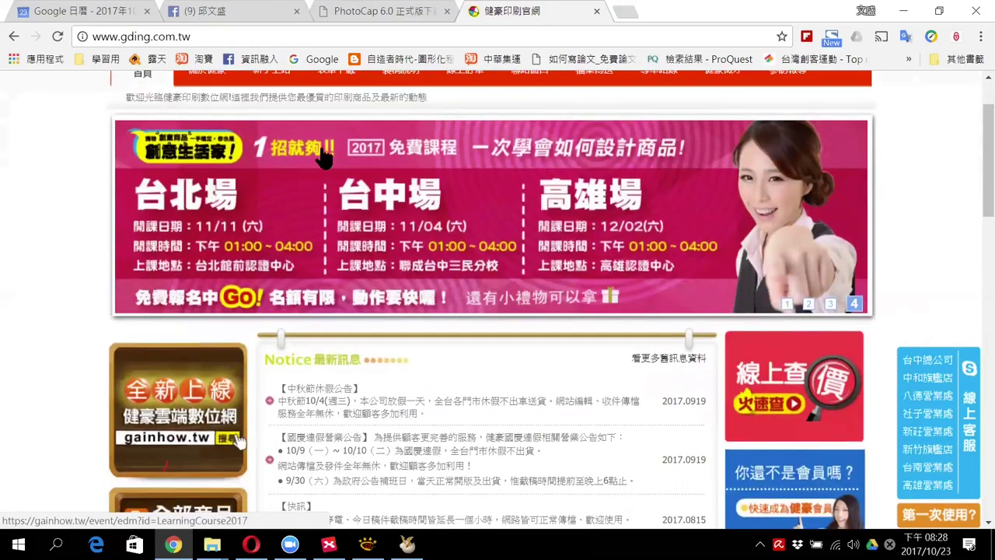
# Open the 首頁 page in a new tab and look through the news and product categories on the 健豪 home page
pyautogui.scroll(1, 323, 159)
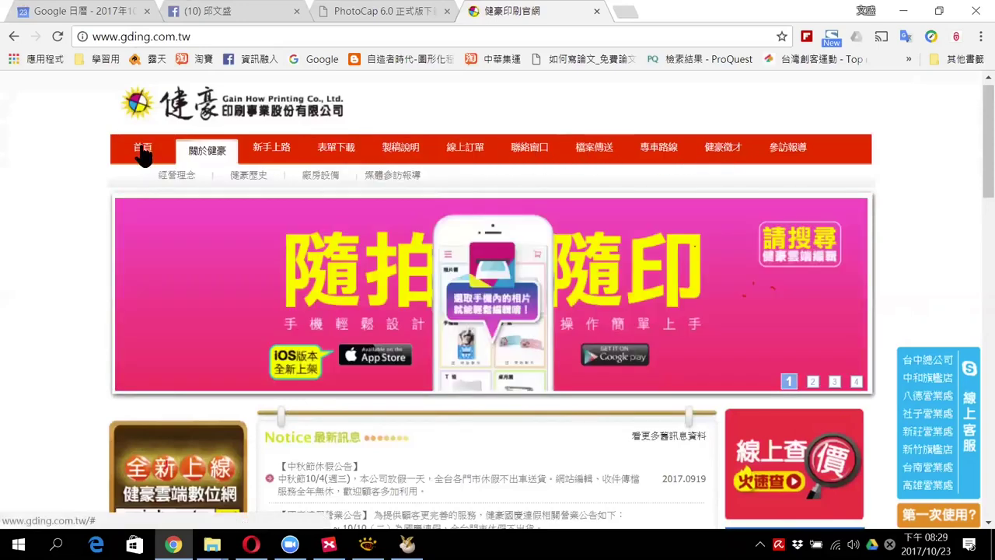
pyautogui.click(142, 148)
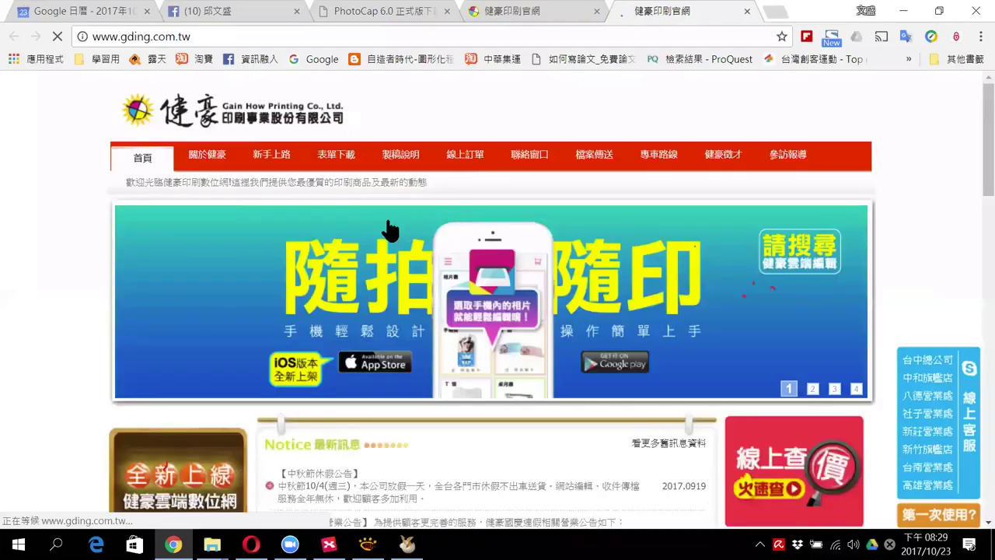
pyautogui.scroll(-5, 384, 231)
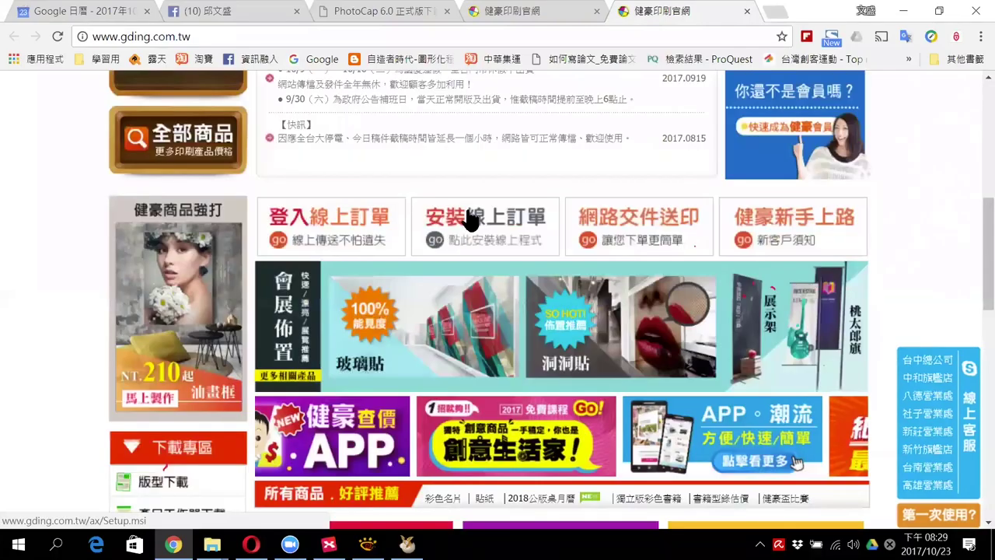
pyautogui.scroll(-6, 447, 193)
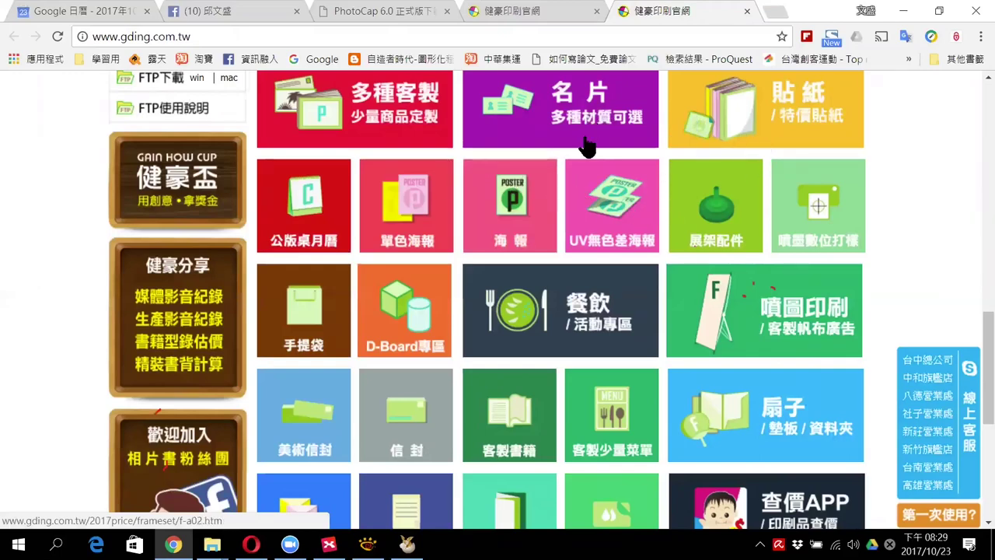
pyautogui.scroll(-1, 618, 261)
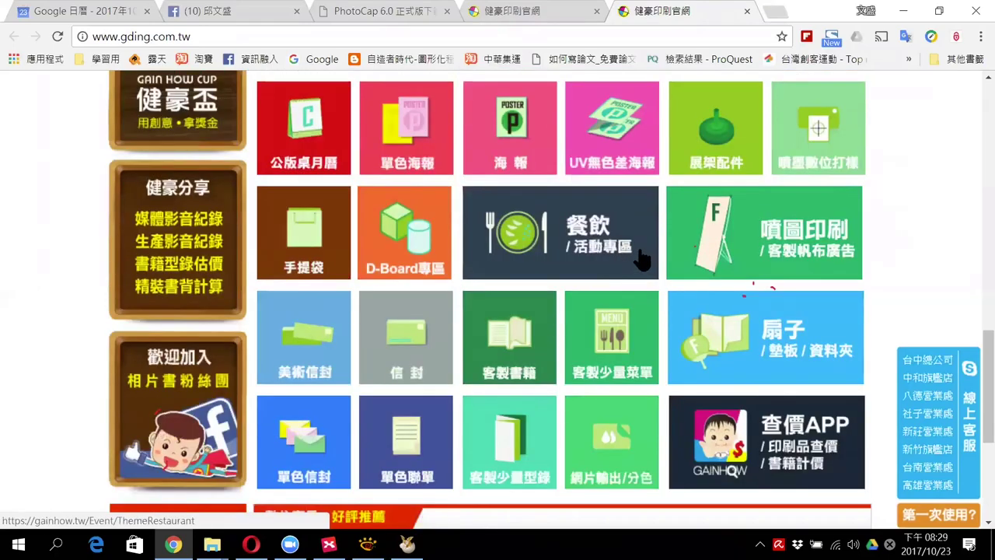
pyautogui.scroll(-1, 513, 287)
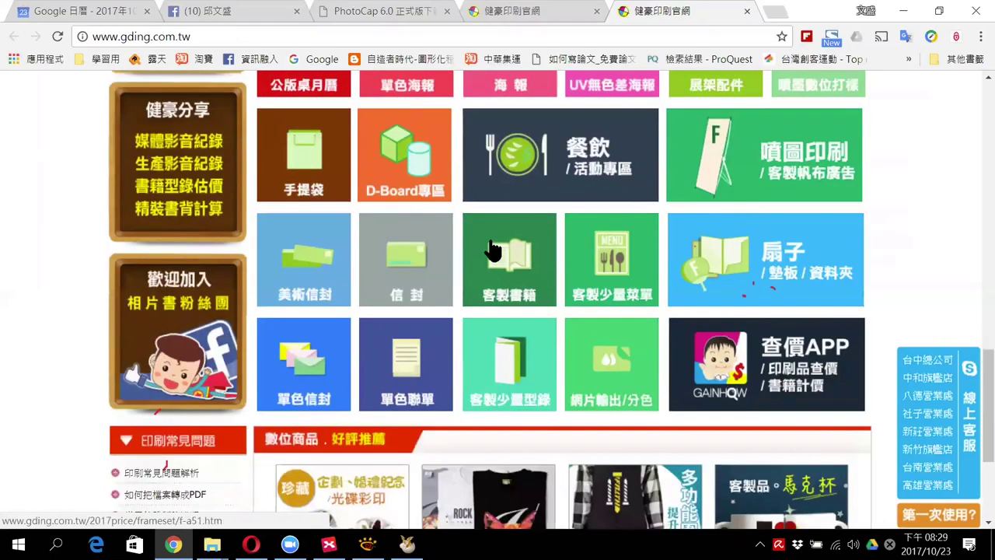
pyautogui.scroll(2, 518, 248)
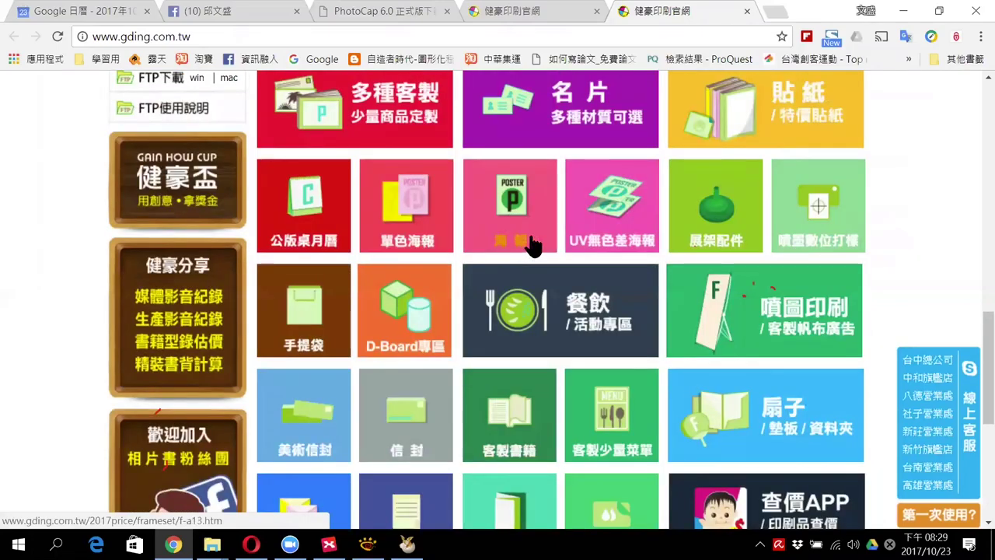
pyautogui.scroll(1, 931, 245)
pyautogui.scroll(1, 932, 245)
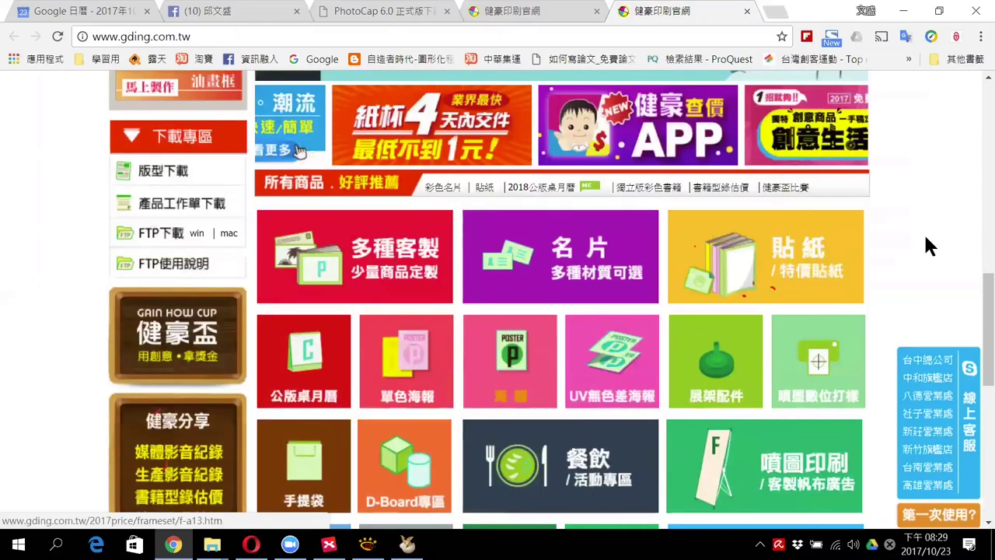
pyautogui.scroll(5, 923, 233)
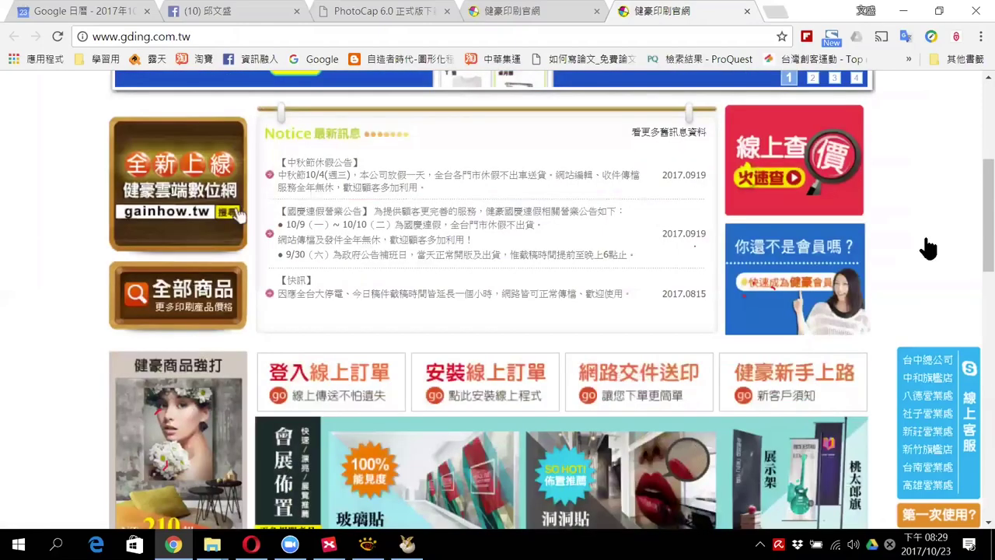
pyautogui.scroll(-5, 929, 244)
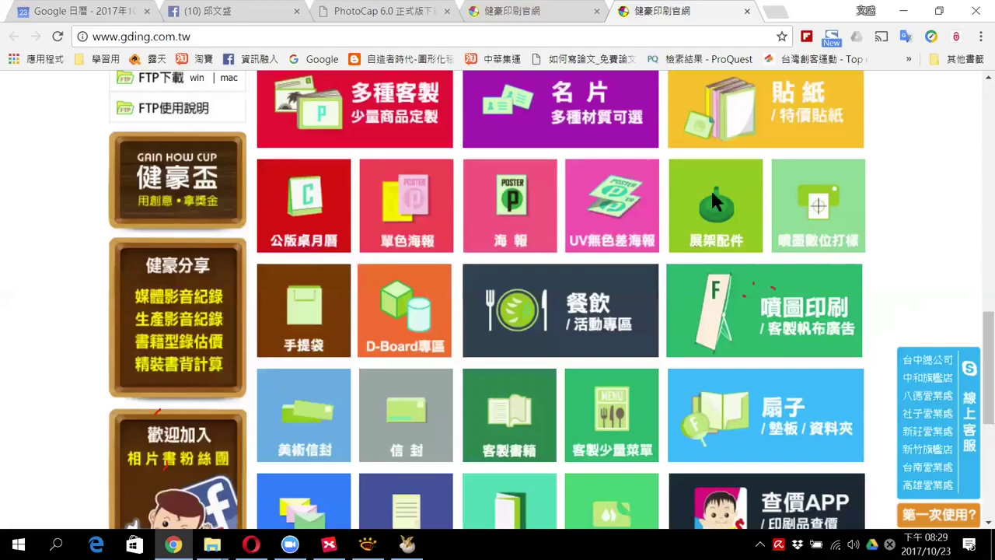
pyautogui.scroll(-1, 699, 195)
pyautogui.scroll(-1, 482, 301)
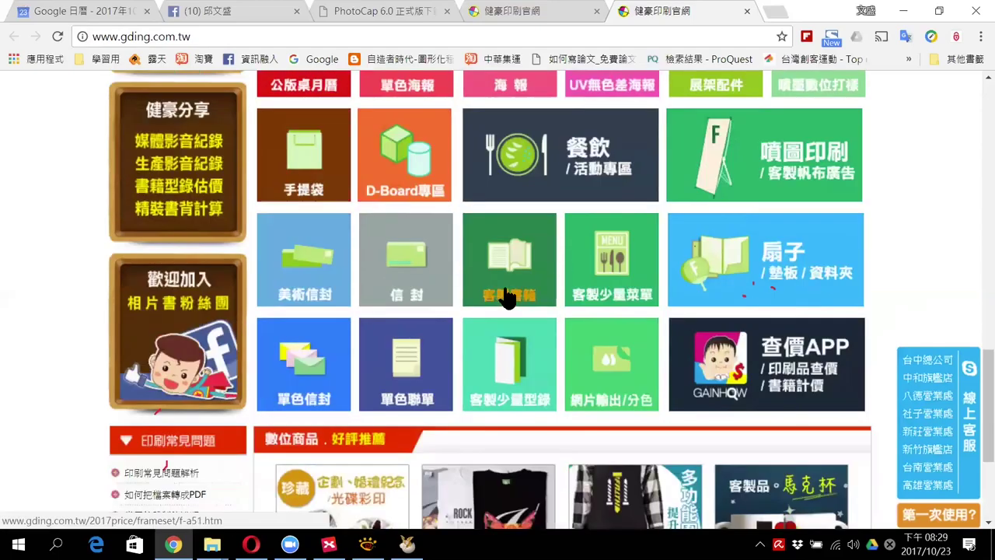
# Open the 客製書籍 product page and look through the 產品項目 list of printing items
pyautogui.click(503, 274)
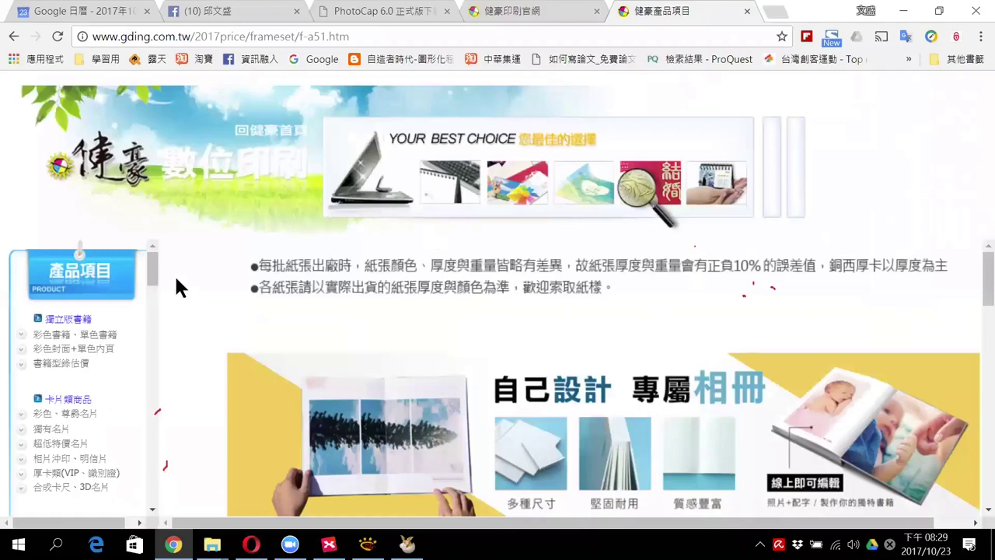
pyautogui.scroll(-8, 109, 356)
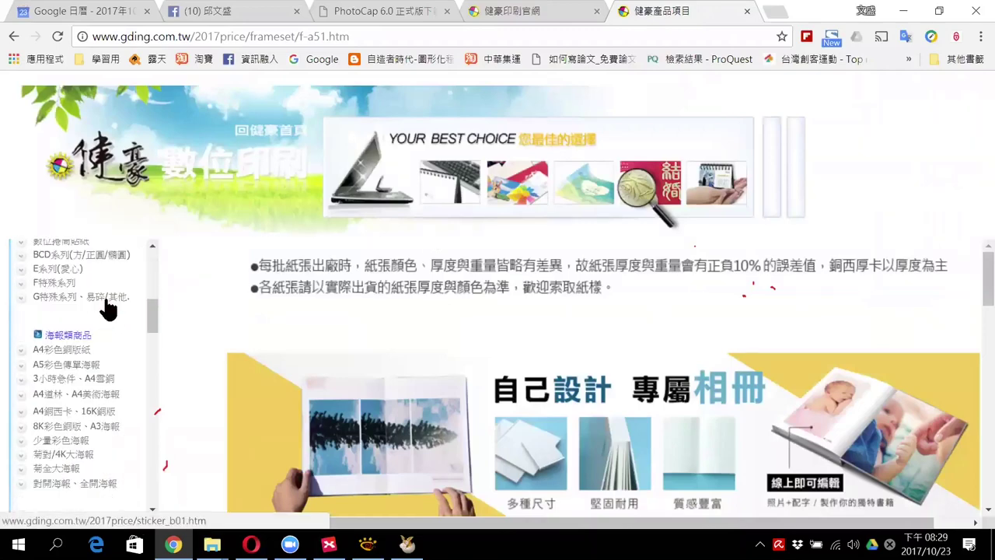
pyautogui.scroll(-5, 113, 281)
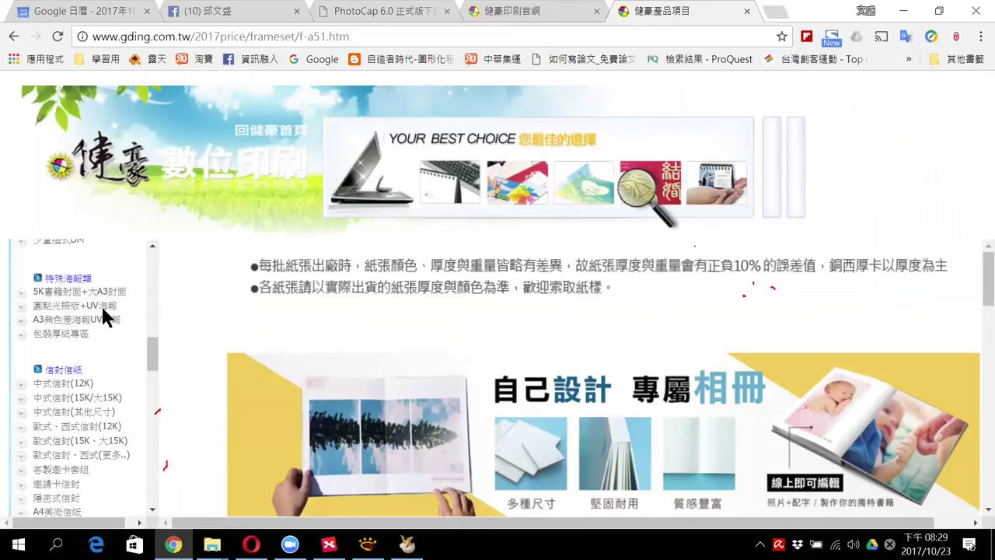
pyautogui.scroll(-5, 103, 311)
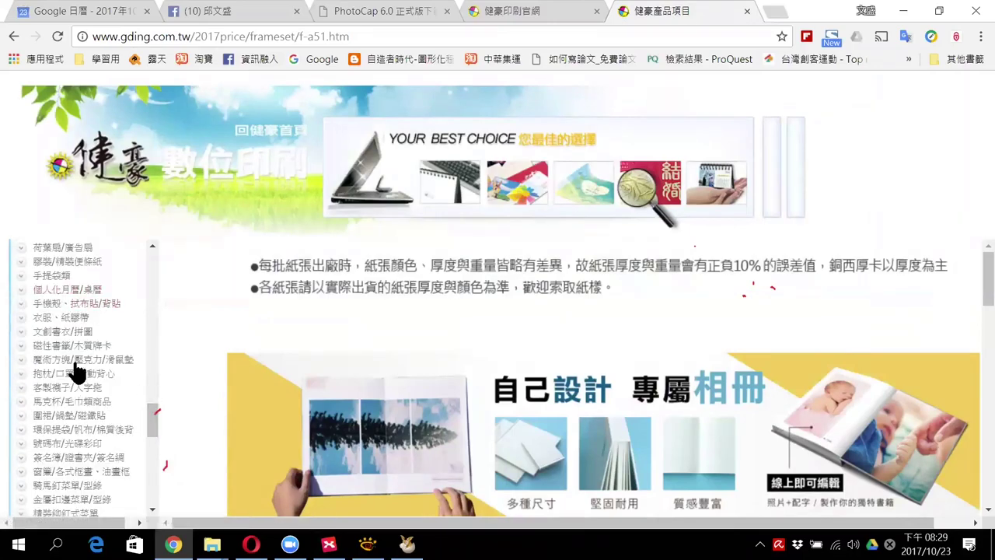
pyautogui.scroll(-1, 76, 358)
pyautogui.scroll(-1, 78, 315)
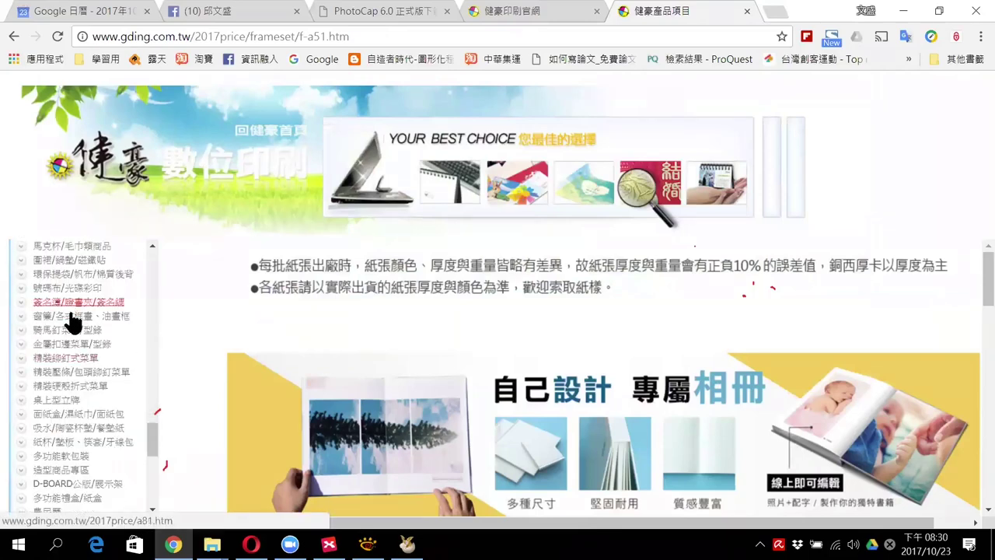
pyautogui.scroll(-2, 81, 321)
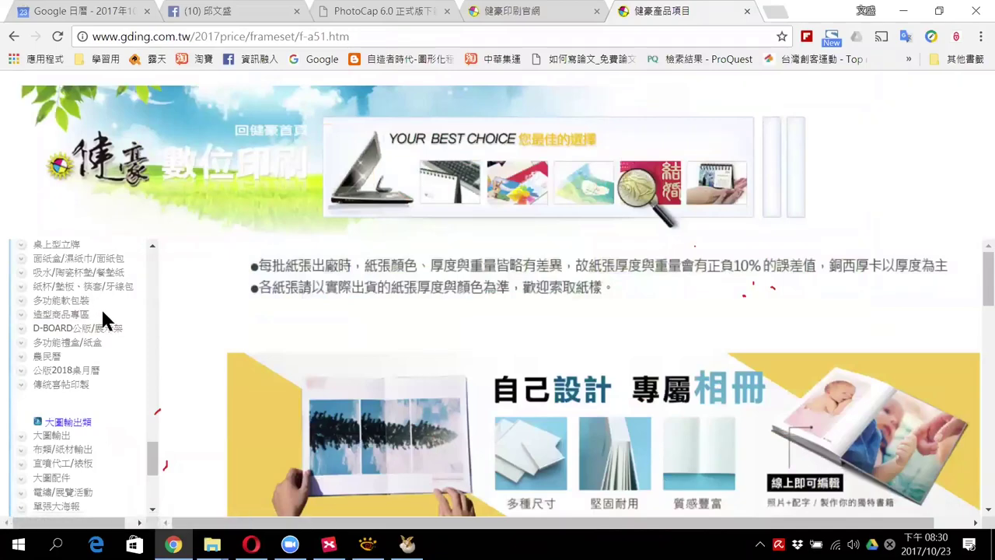
pyautogui.scroll(-3, 101, 308)
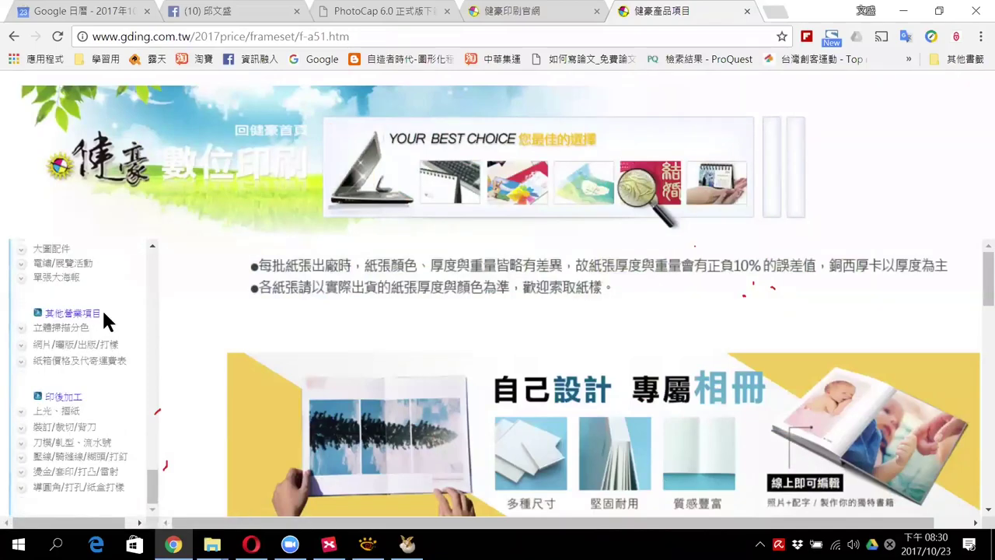
pyautogui.scroll(3, 102, 311)
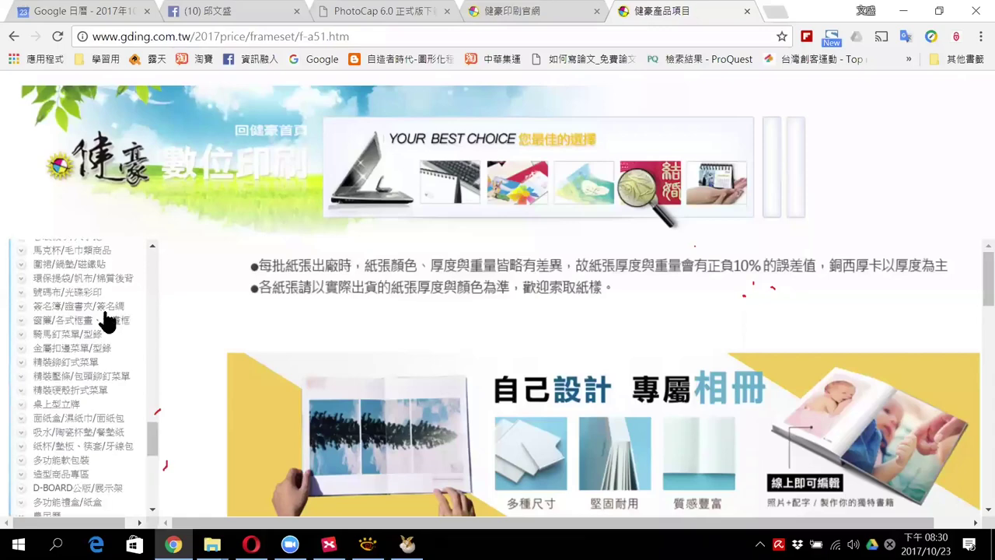
pyautogui.scroll(3, 116, 313)
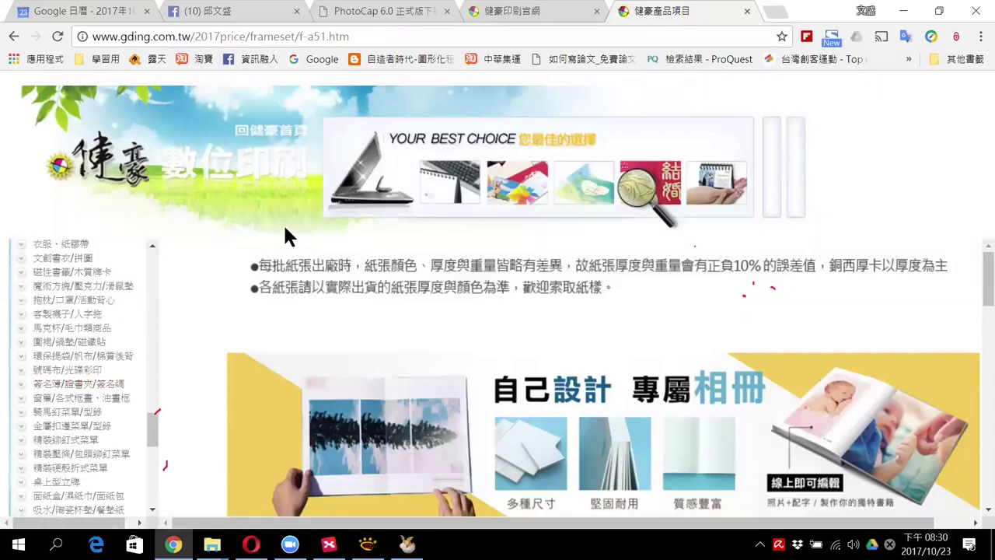
# Return from the 客製書籍 page, switch to the 健豪雲端數位網 site at gainhow.tw and open 健豪商品總覽
pyautogui.click(16, 37)
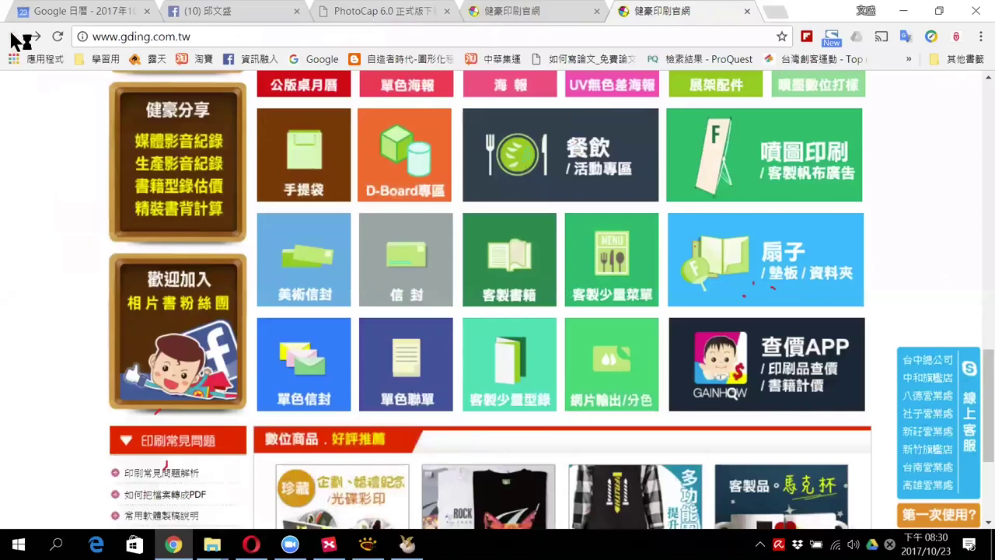
pyautogui.click(210, 347)
pyautogui.hotkey('alt', 'Left')
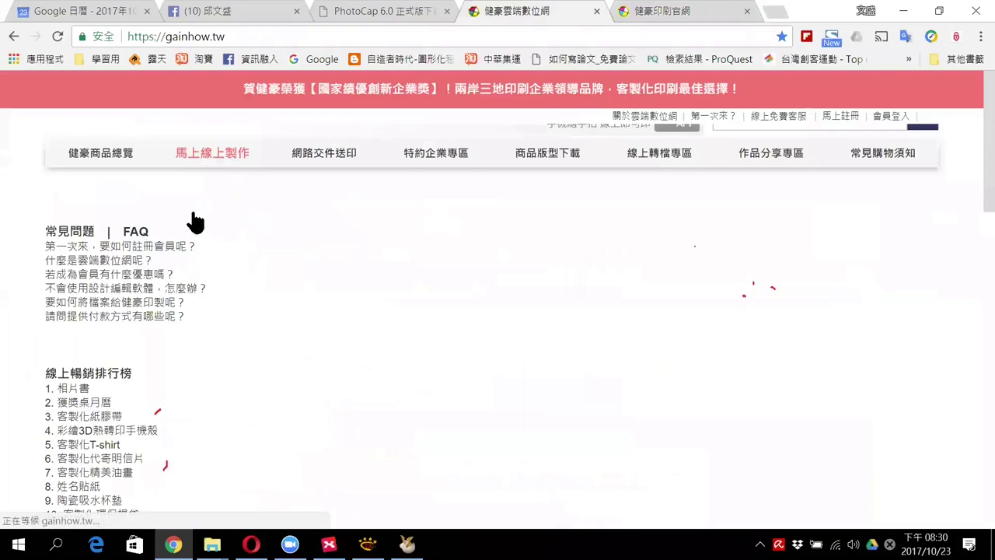
pyautogui.click(138, 194)
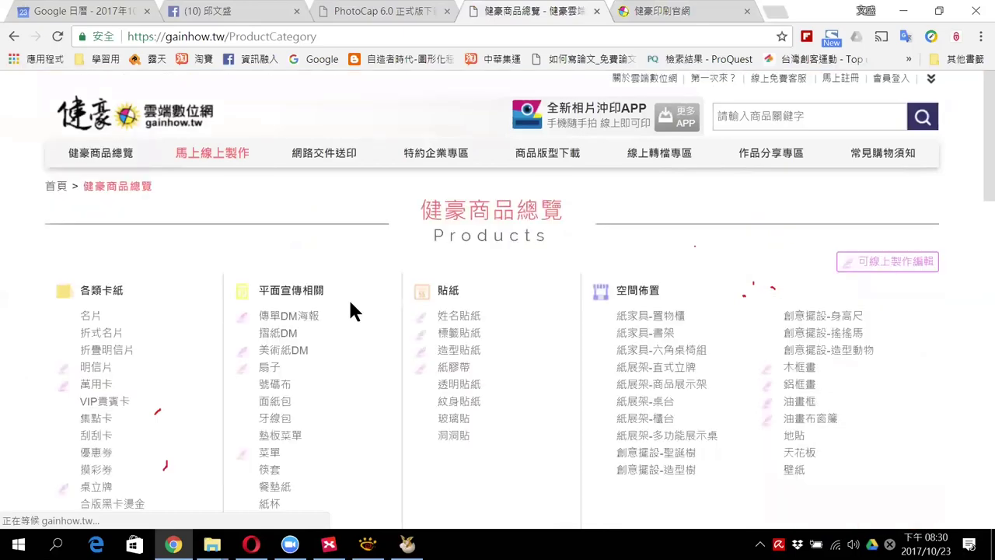
# Look through the product categories in 健豪商品總覽, from 書籍文宣 and 客製化商品 to 後加工服務 and the page footer
pyautogui.scroll(-3, 593, 322)
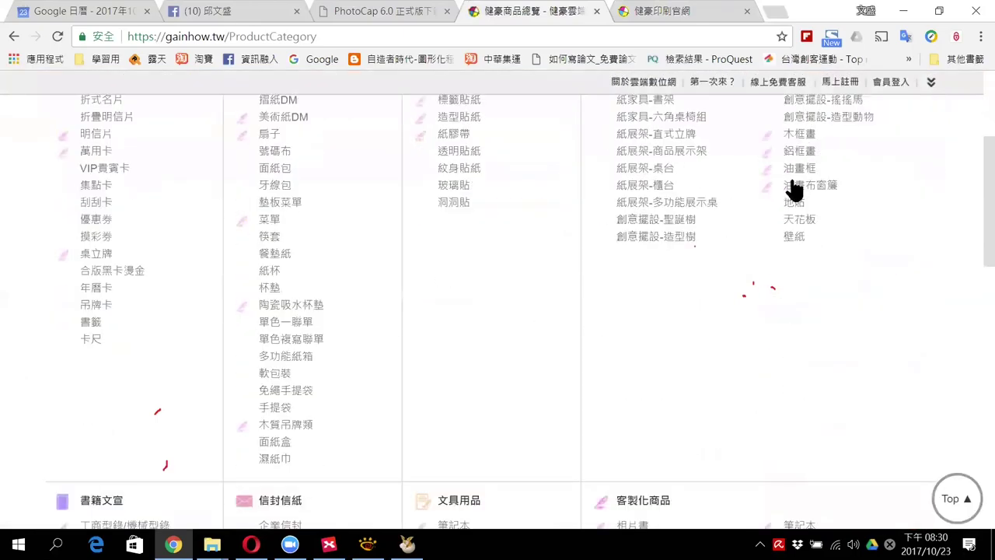
pyautogui.scroll(-1, 451, 299)
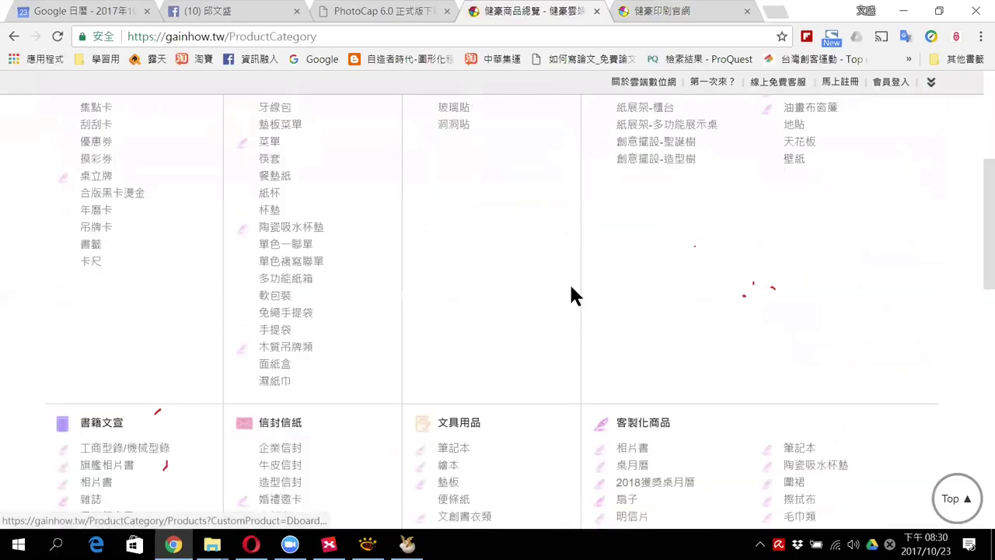
pyautogui.scroll(-3, 606, 301)
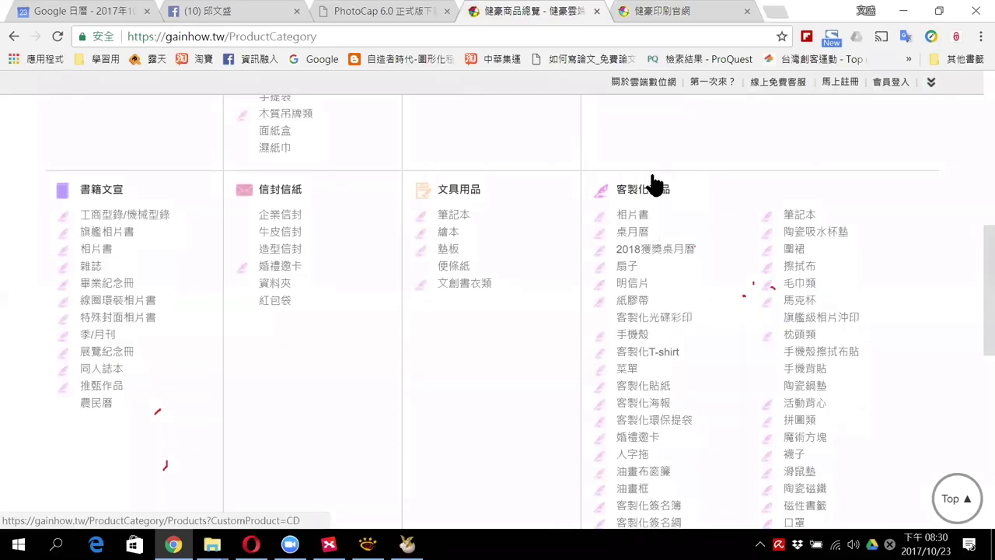
pyautogui.scroll(-1, 427, 288)
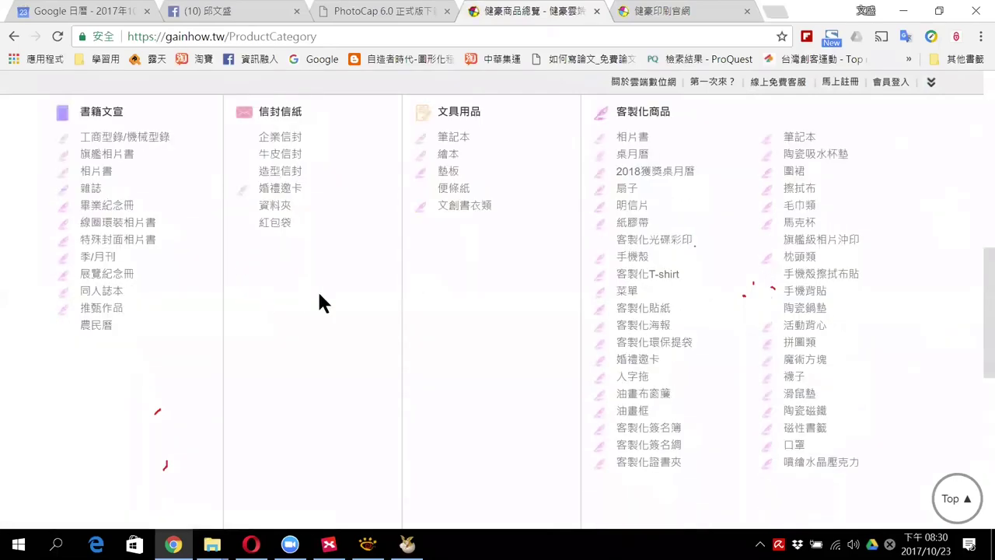
pyautogui.scroll(-1, 467, 317)
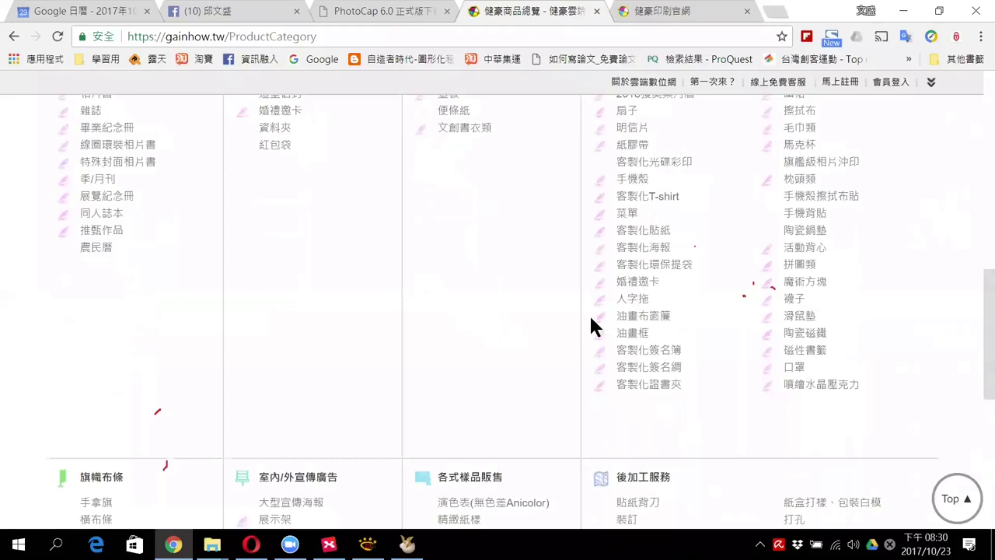
pyautogui.scroll(-1, 715, 295)
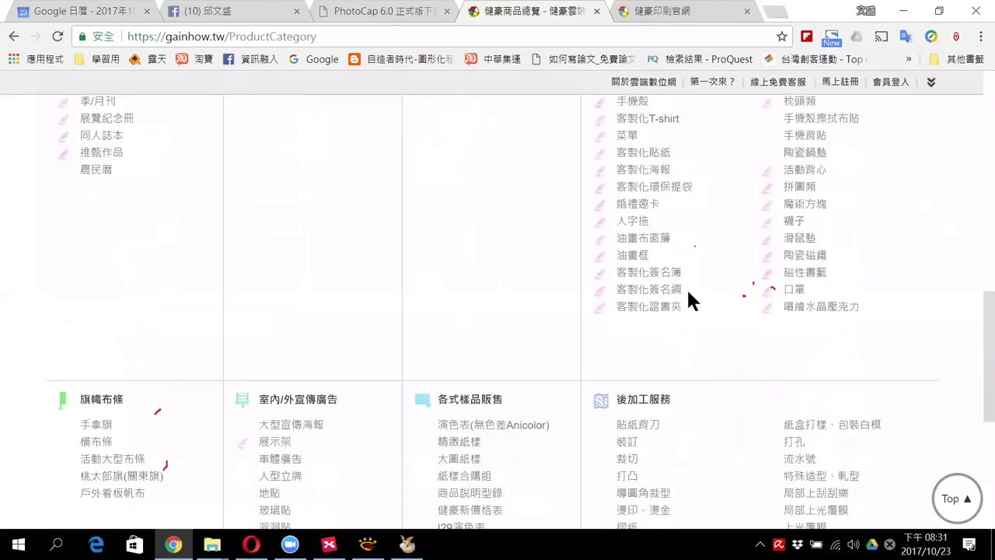
pyautogui.scroll(-2, 687, 294)
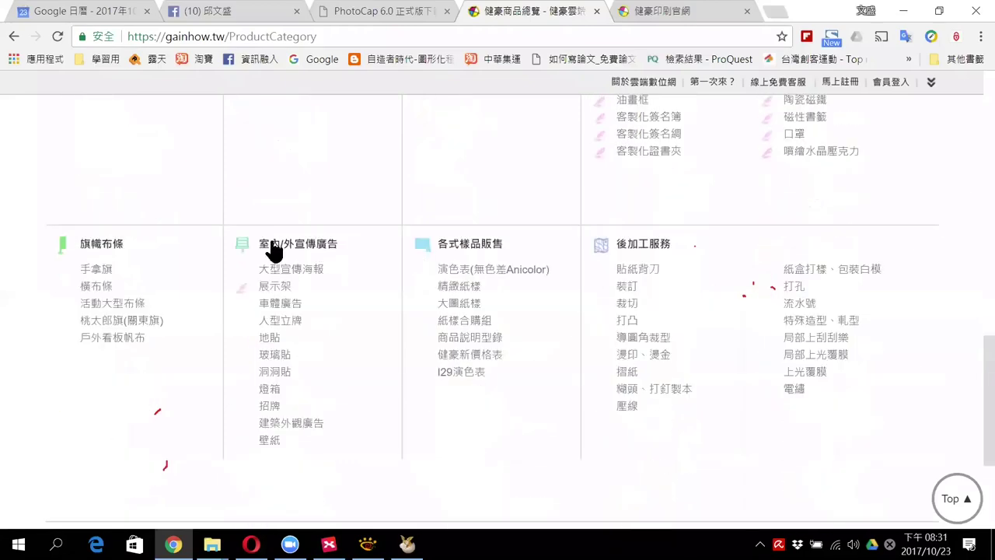
pyautogui.scroll(-1, 269, 280)
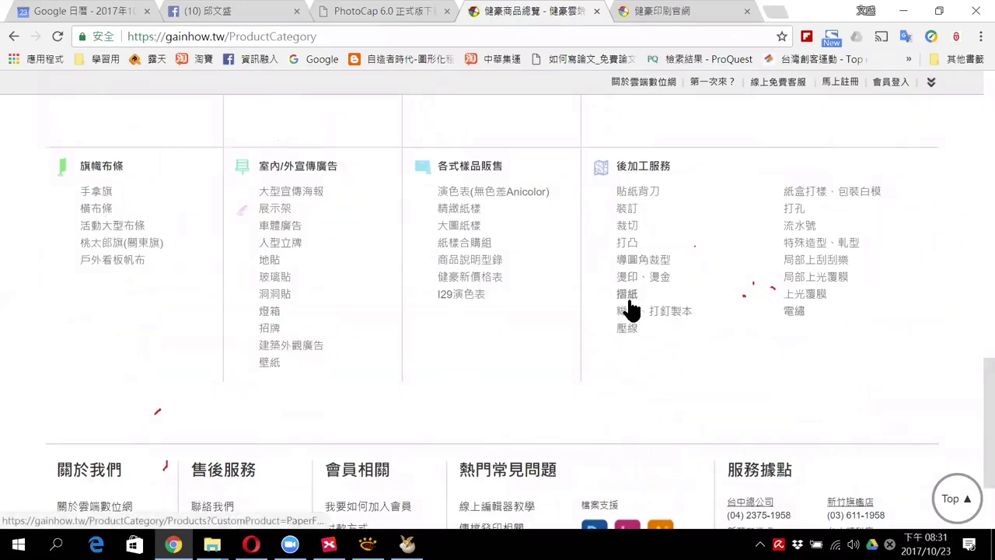
pyautogui.scroll(-2, 663, 297)
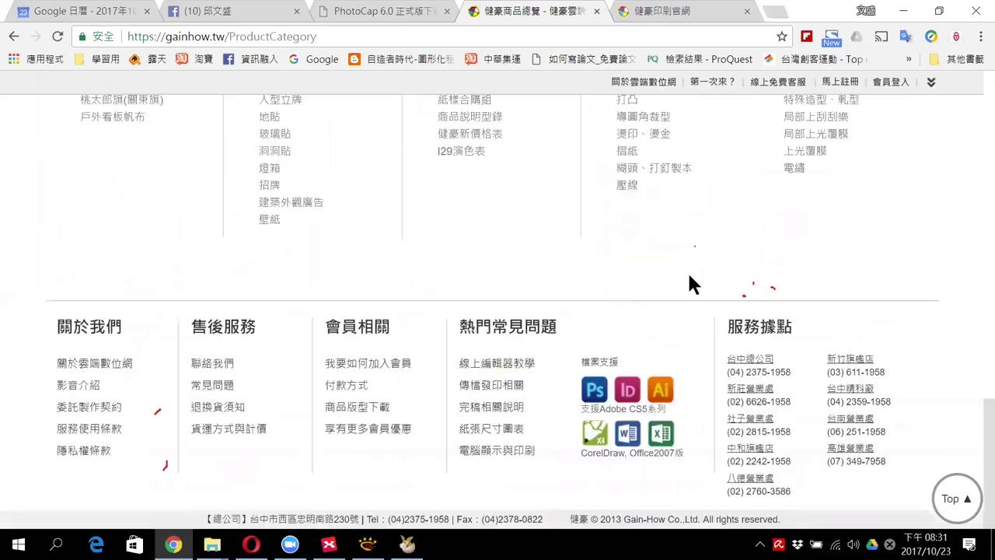
pyautogui.scroll(6, 689, 275)
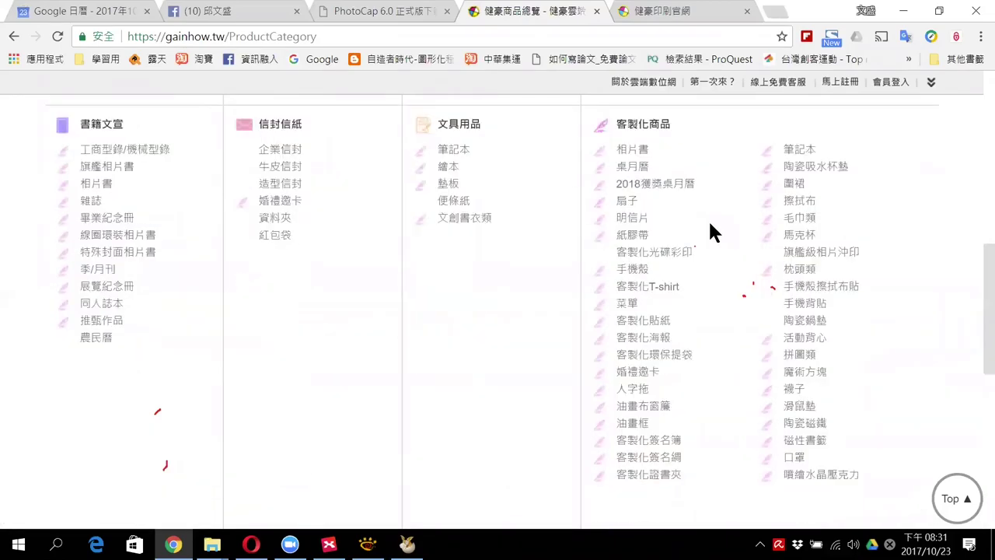
# Open the 相片書 product page under 客製化商品 and view its introduction and binding styles
pyautogui.click(634, 152)
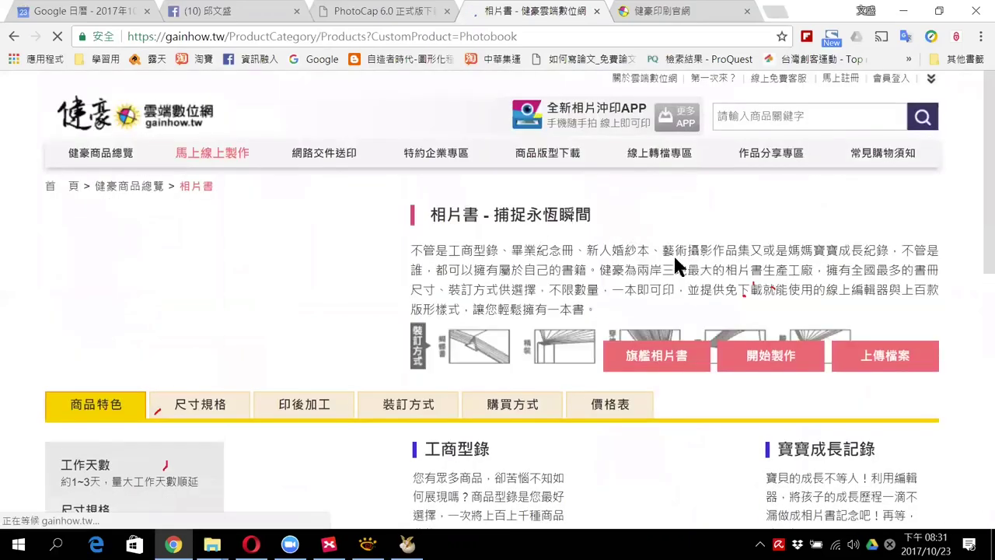
pyautogui.scroll(-1, 739, 241)
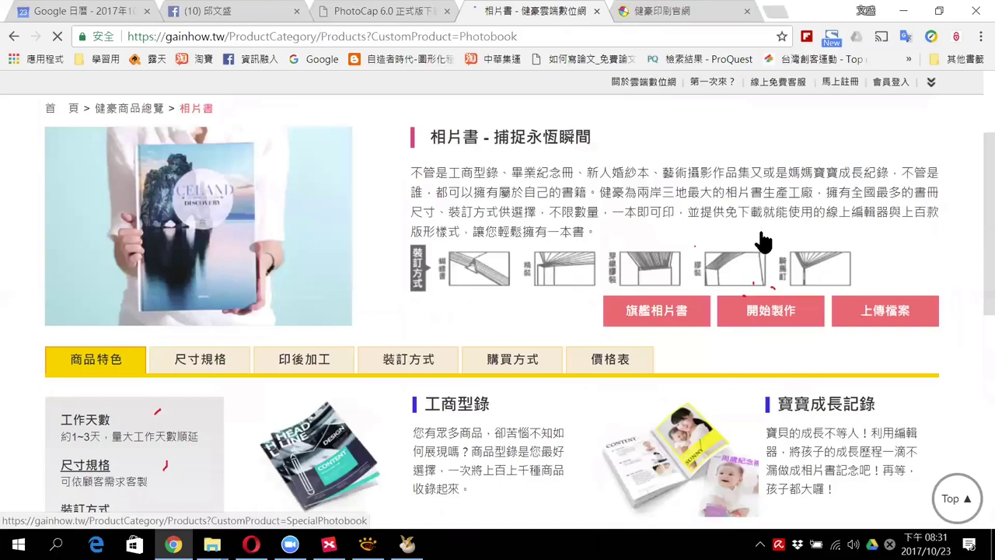
pyautogui.scroll(1, 742, 240)
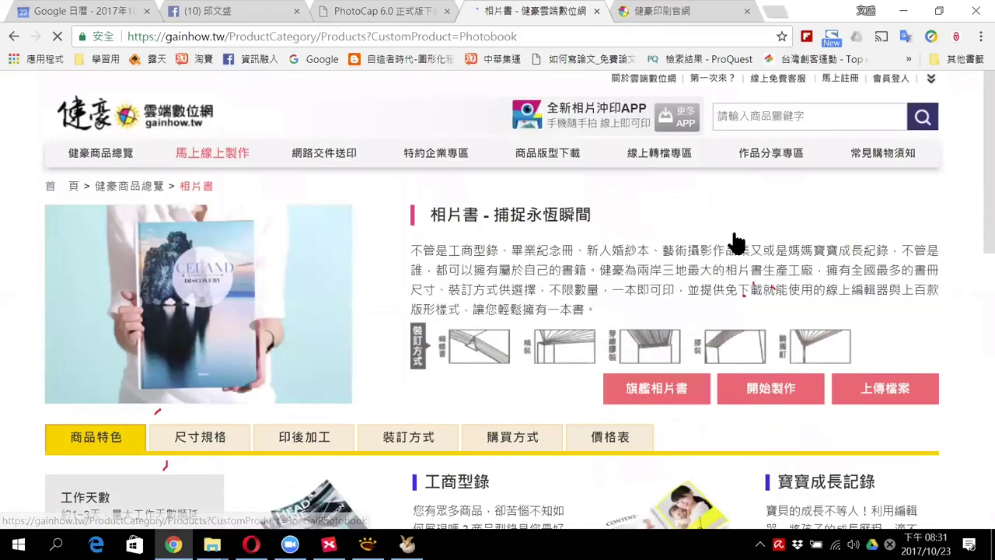
# Start making a photo book on the product page and choose the 直A4 size (21x29.7cm)
pyautogui.scroll(-2, 735, 243)
pyautogui.click(734, 242)
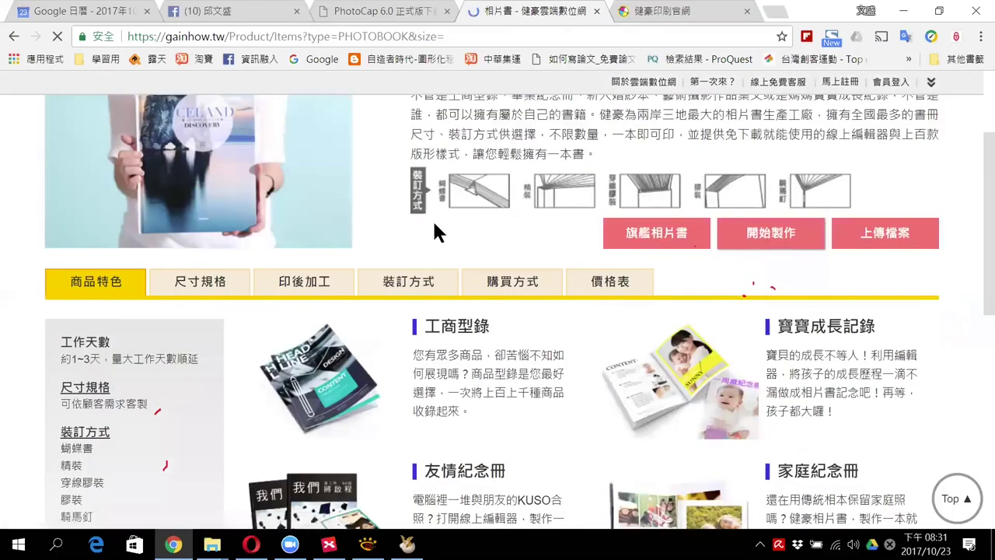
pyautogui.scroll(-1, 457, 249)
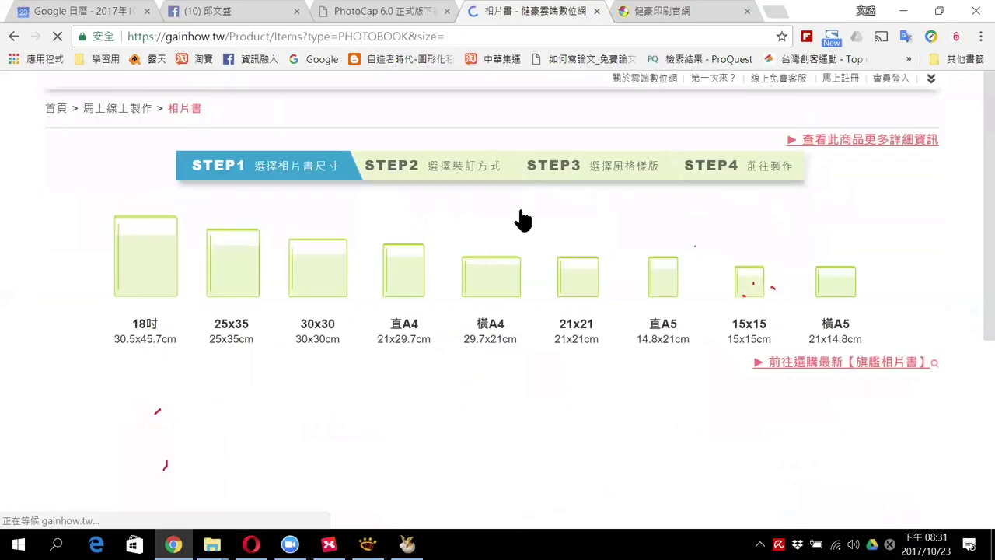
pyautogui.scroll(-1, 454, 208)
pyautogui.click(405, 182)
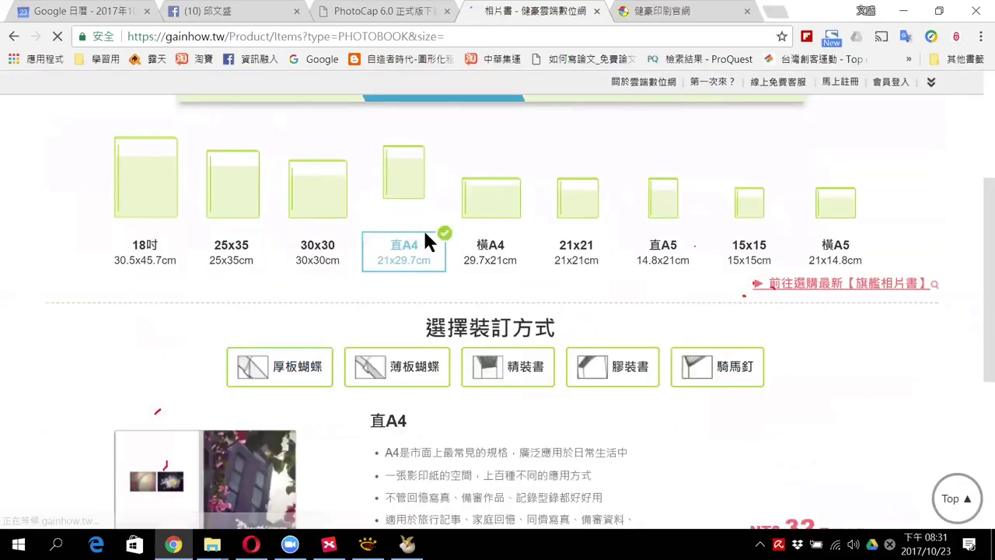
# Choose the 厚板蝴蝶 binding and the [經典] 圓角風格 style template for the photo book
pyautogui.scroll(-1, 306, 218)
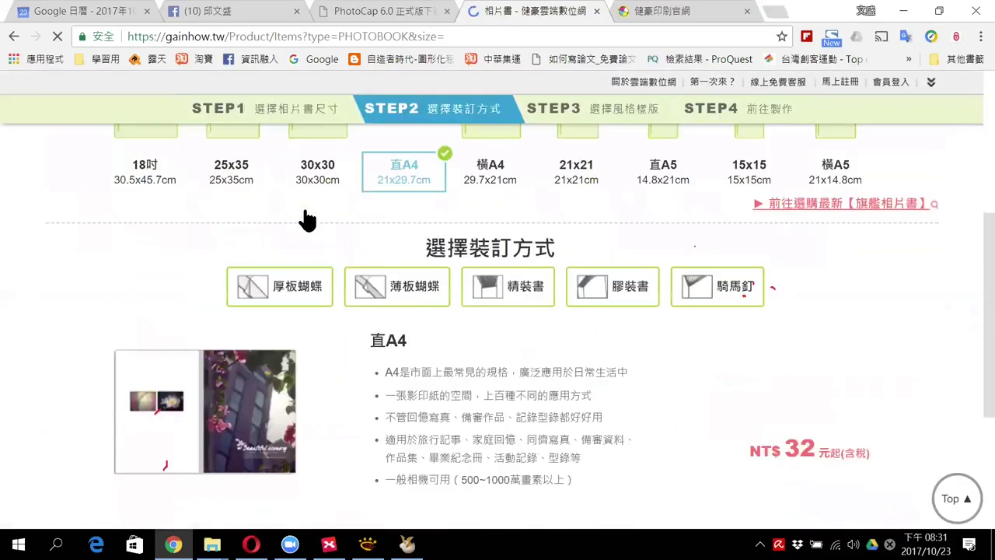
pyautogui.scroll(-1, 498, 255)
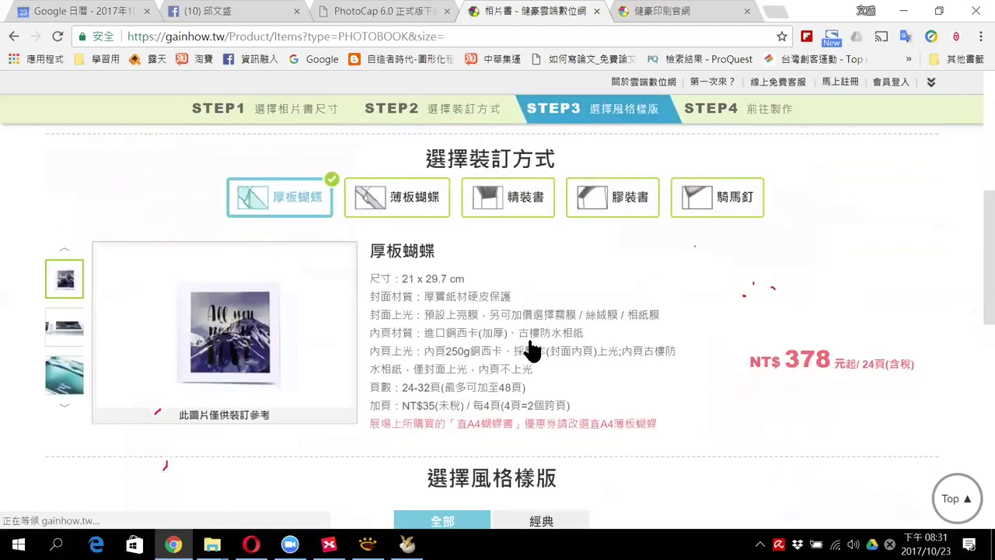
pyautogui.scroll(-3, 684, 370)
pyautogui.scroll(-2, 478, 248)
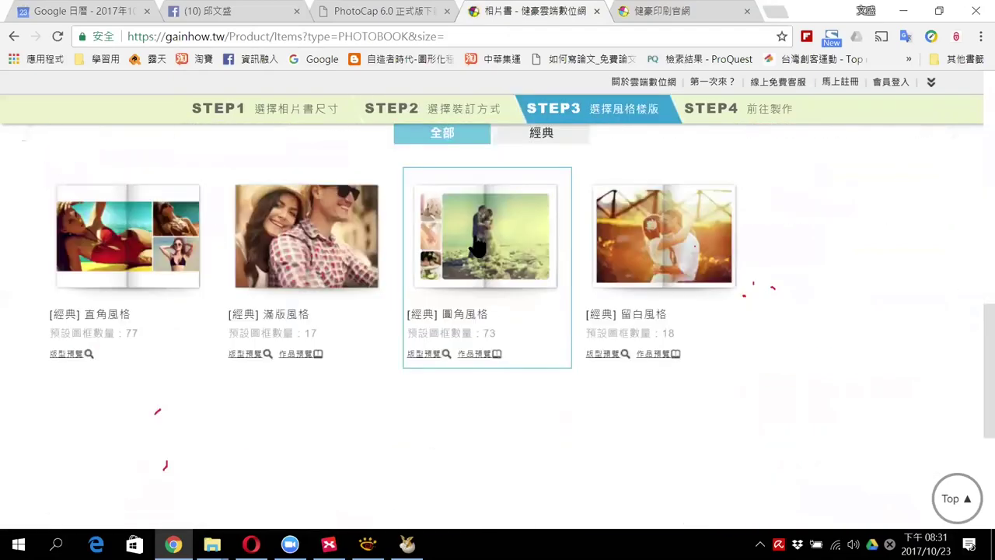
pyautogui.click(474, 233)
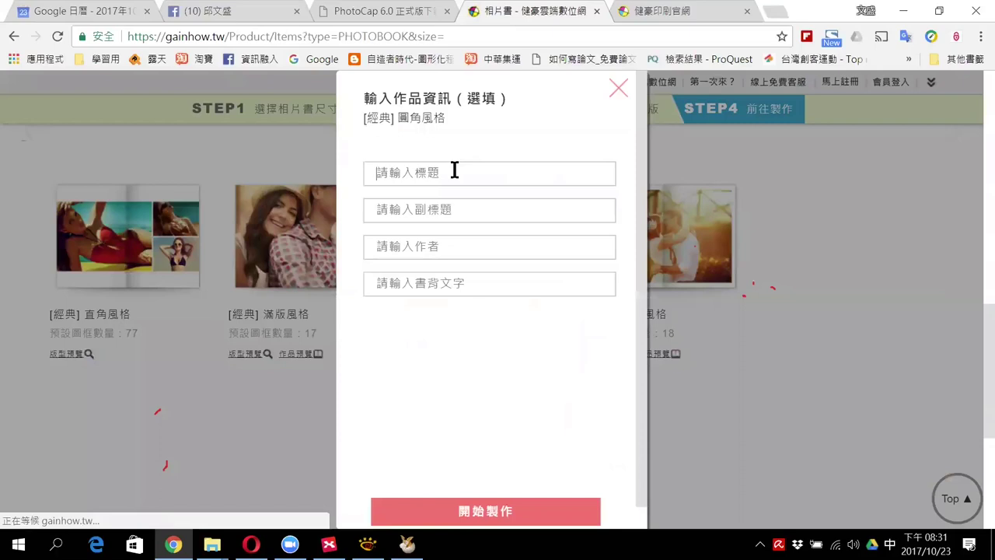
# Enter 1111 as the work's title and start production in the online editor
pyautogui.press('1')
pyautogui.press('BackSpace')
pyautogui.press('shift')
pyautogui.write('1111')
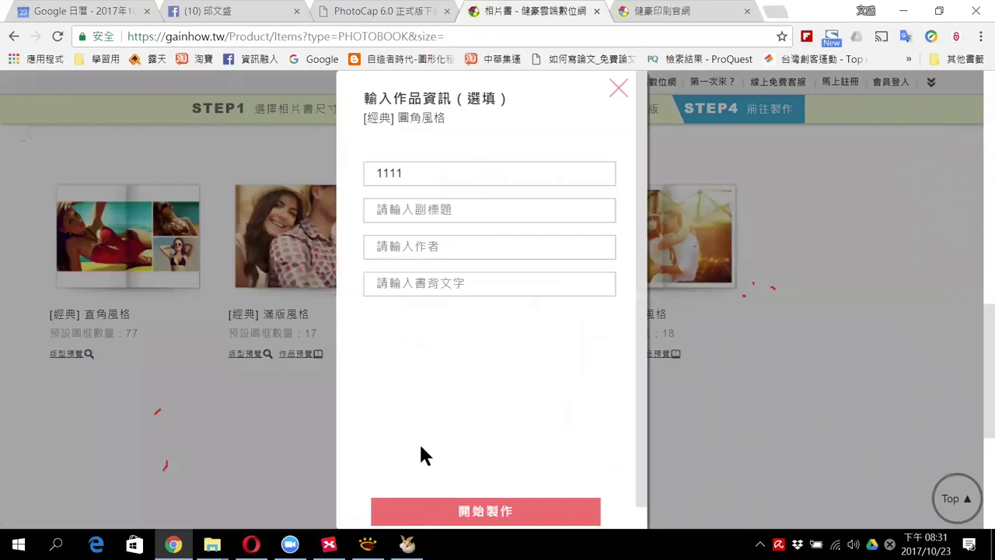
pyautogui.click(407, 511)
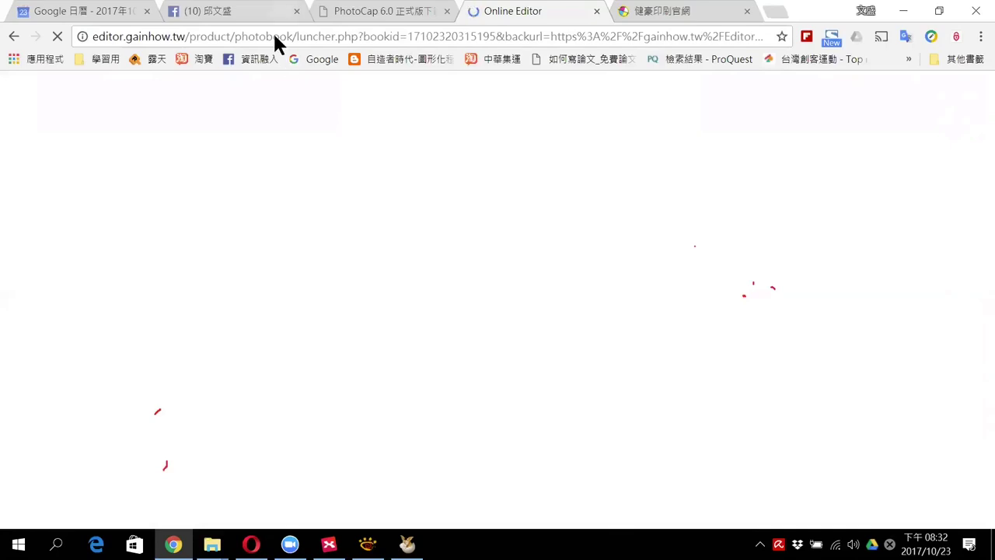
# Close the Google Calendar, Facebook and PhotoCap download pages in the browser
pyautogui.click(296, 11)
pyautogui.click(147, 11)
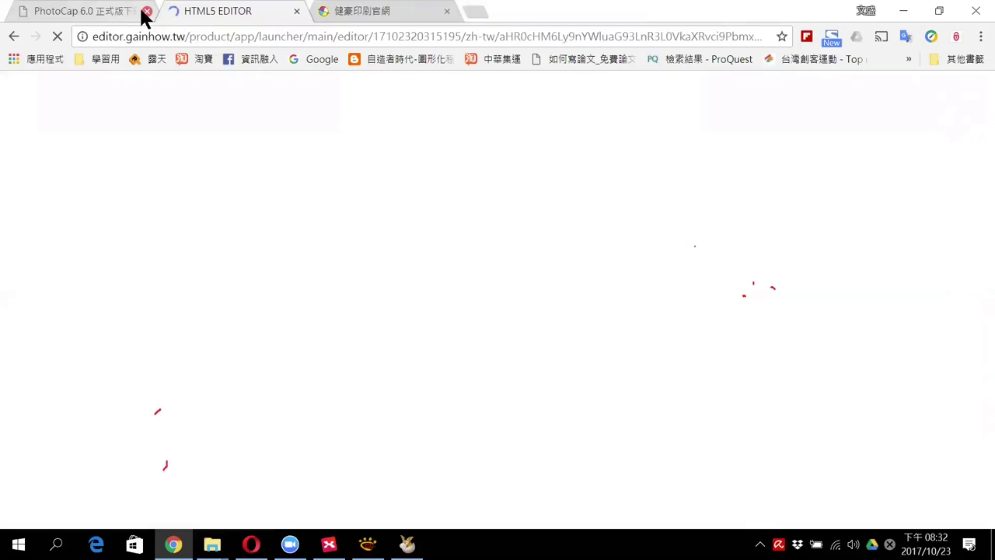
pyautogui.click(147, 11)
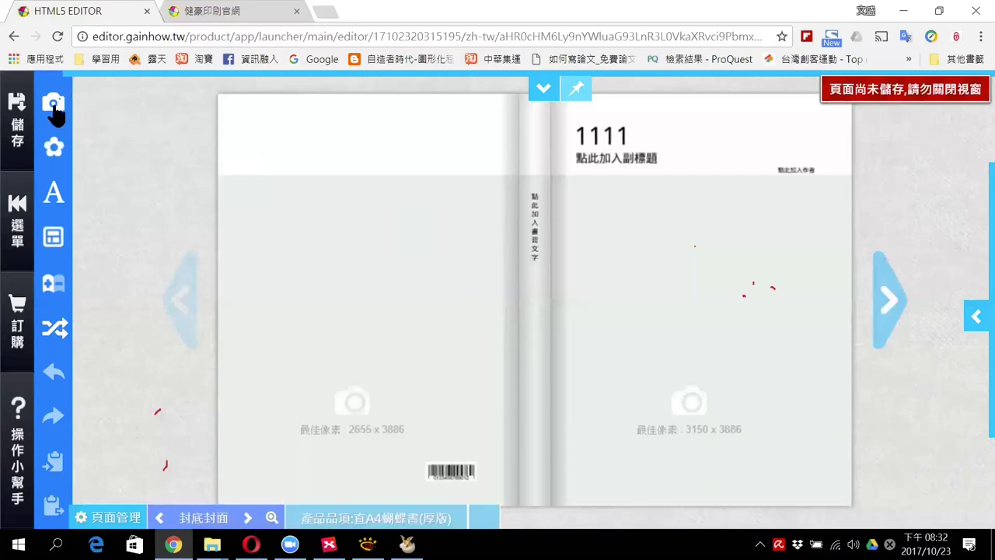
# Import the local photos 1060209台東S4A研習-001.jpg to -016.jpg from the desktop's pic folder into the editor
pyautogui.click(544, 91)
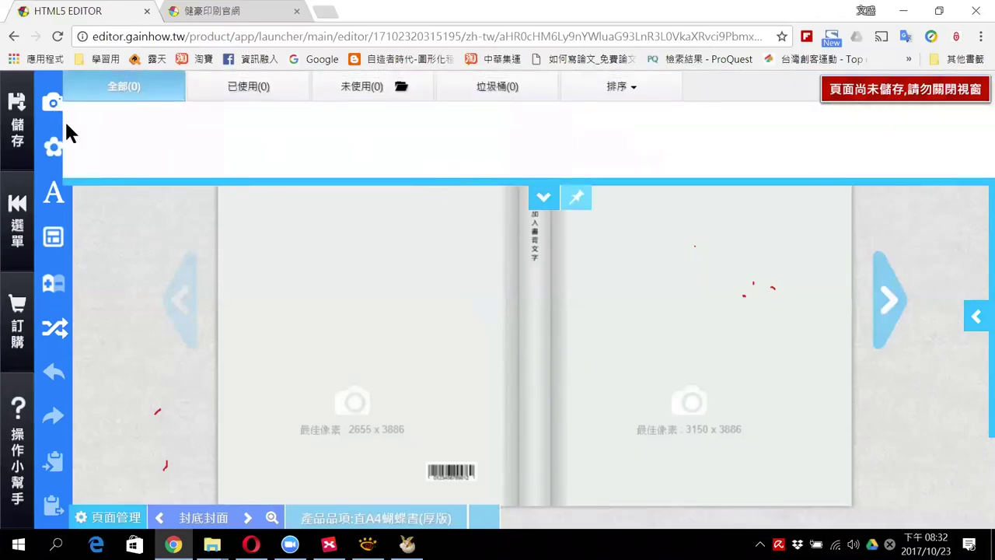
pyautogui.moveTo(55, 97)
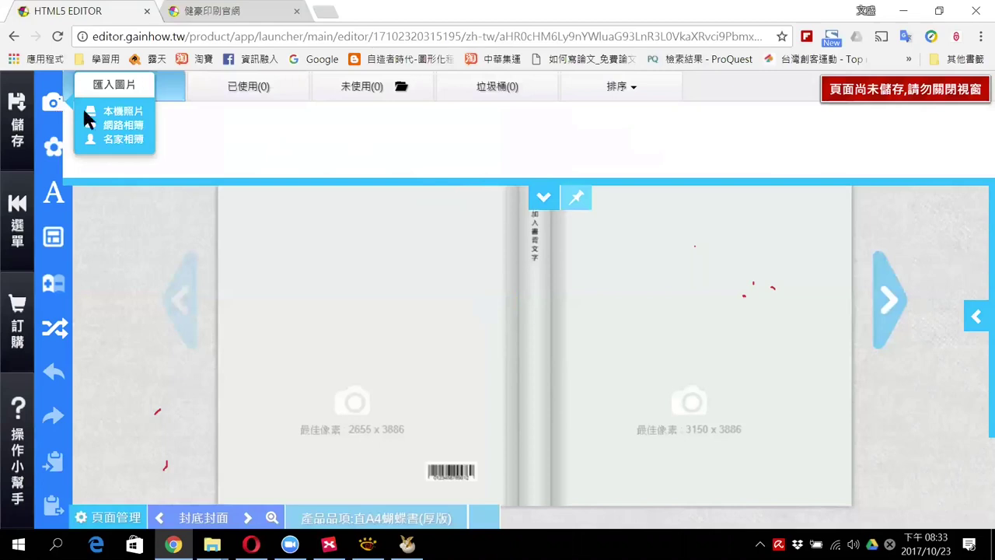
pyautogui.click(131, 113)
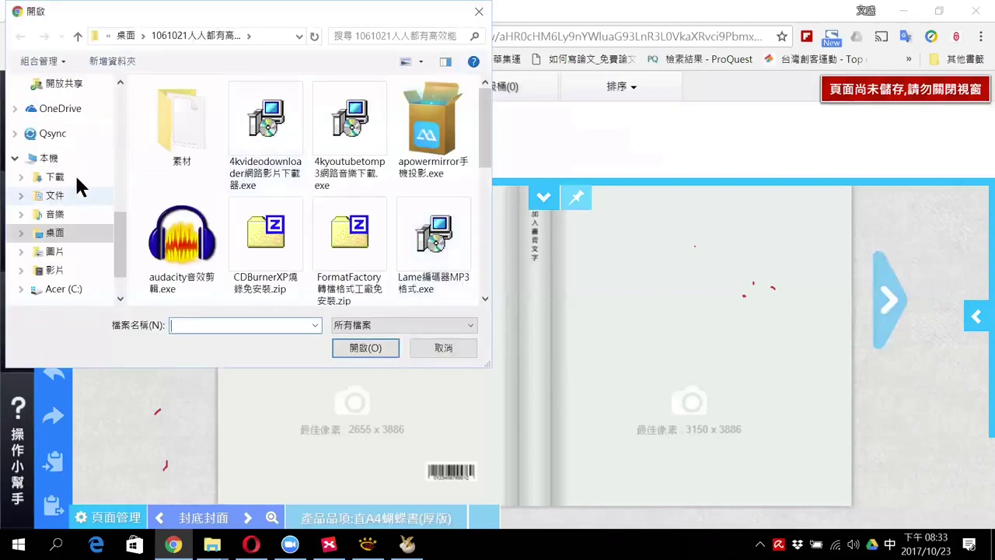
pyautogui.click(64, 239)
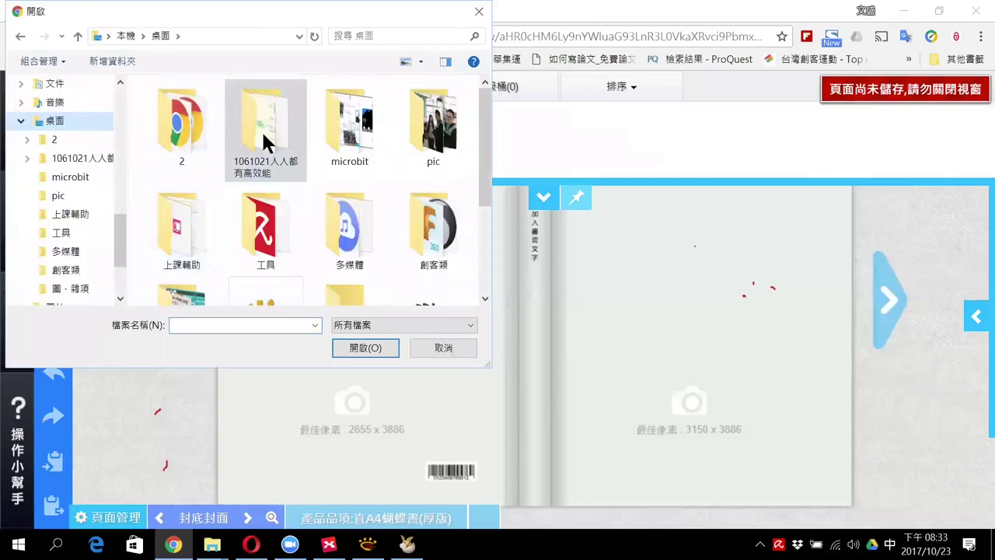
pyautogui.doubleClick(424, 136)
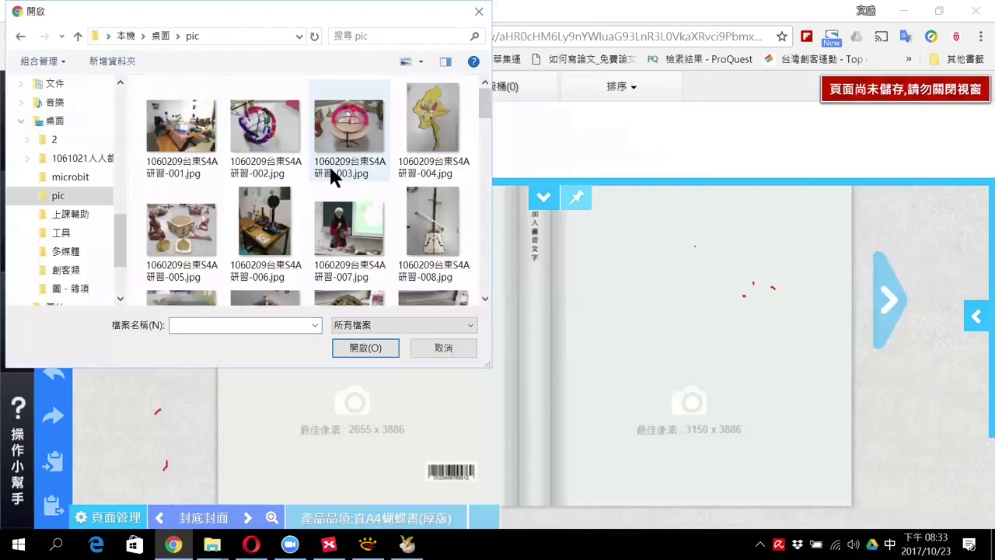
pyautogui.scroll(-2, 433, 255)
pyautogui.hotkey('ctrl', 'a')
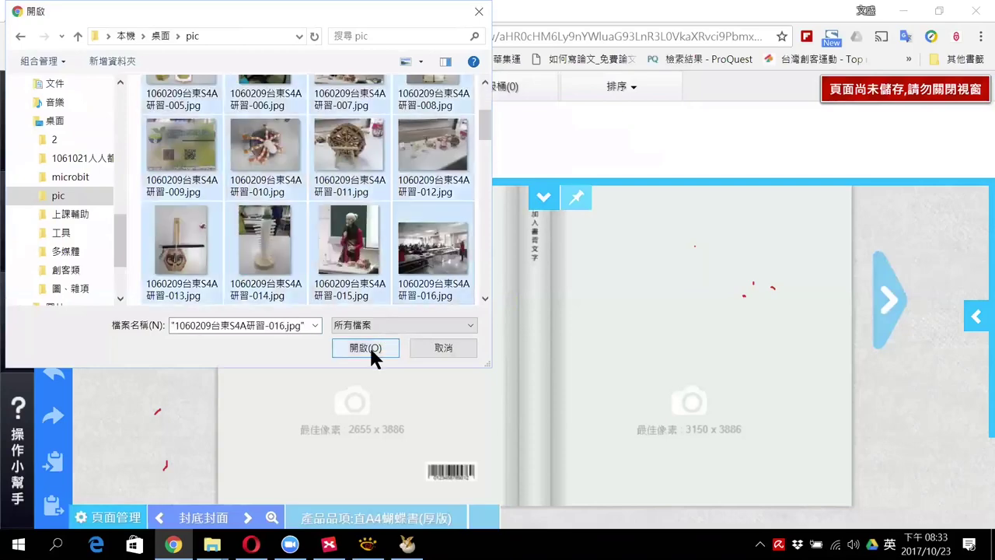
pyautogui.click(371, 348)
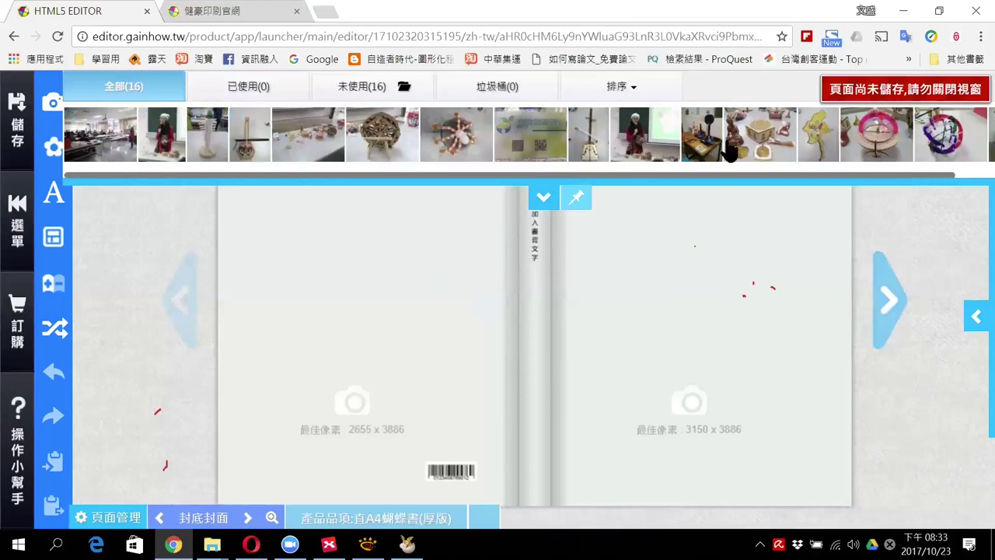
# Place the hexagonal wooden box photo on the front cover and the wooden wheel photo on the back cover
pyautogui.moveTo(748, 159); pyautogui.dragTo(682, 293)
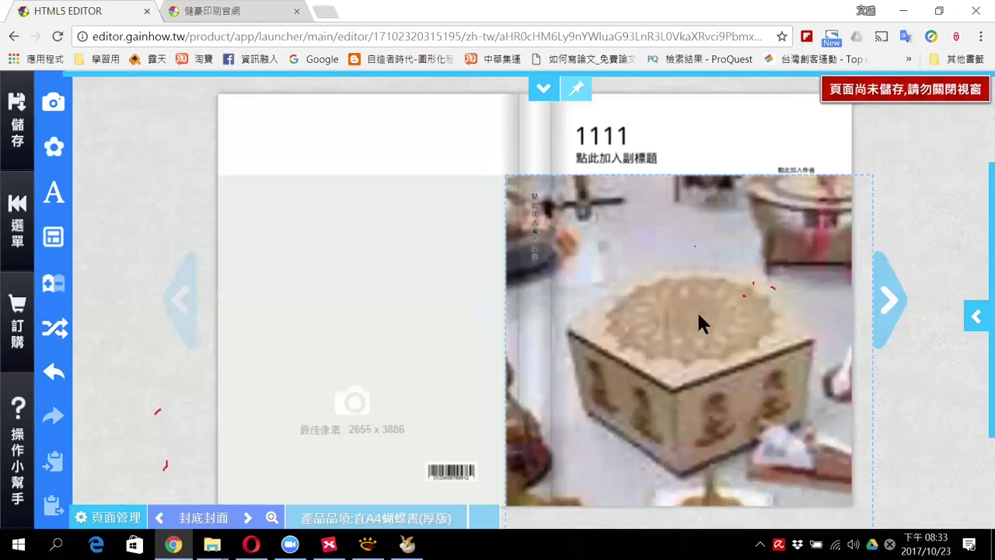
pyautogui.click(543, 89)
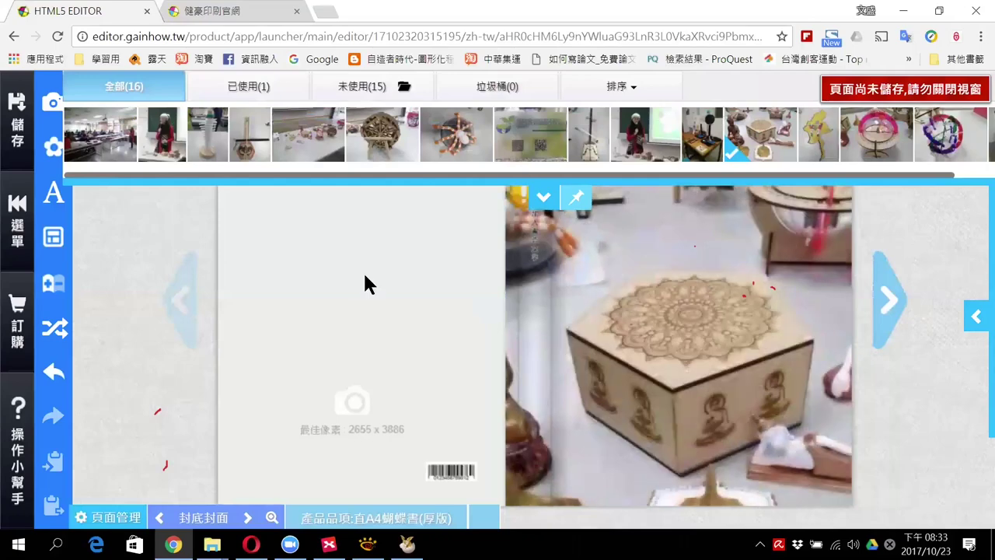
pyautogui.moveTo(381, 134); pyautogui.dragTo(380, 290)
pyautogui.moveTo(459, 268); pyautogui.dragTo(460, 270)
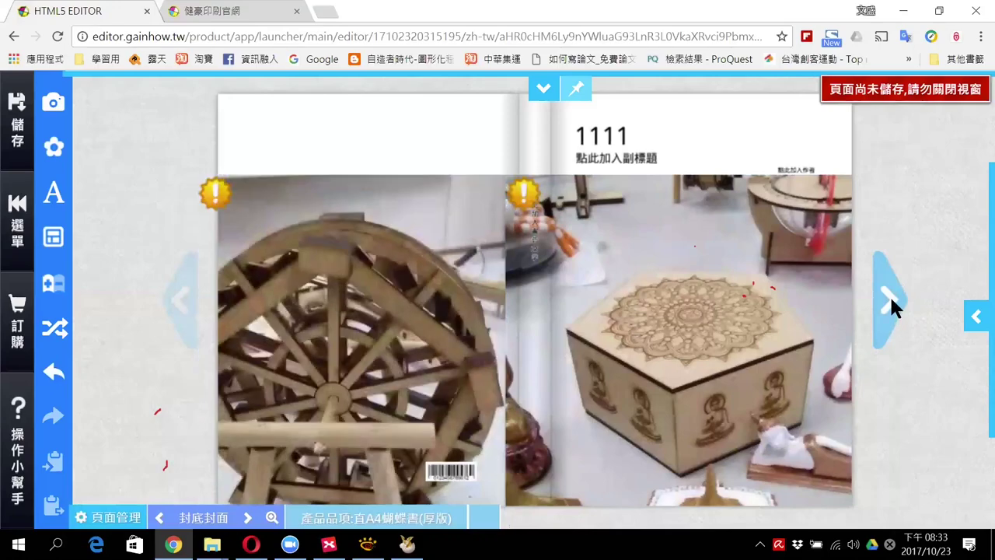
# On pages 1-2, place the stringed instrument photo in the large left-page frame and the yellow map photo in the large right-page frame
pyautogui.press('Right')
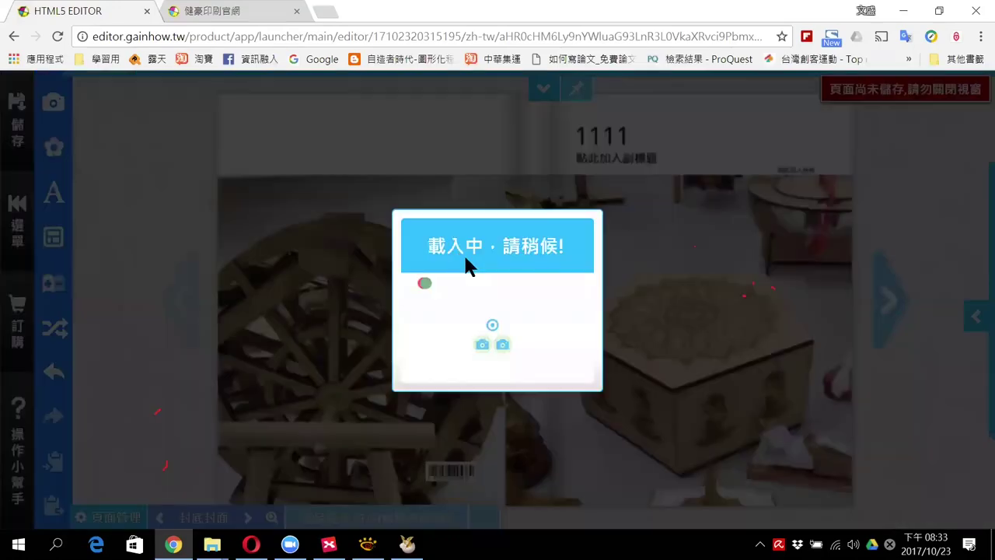
pyautogui.click(543, 90)
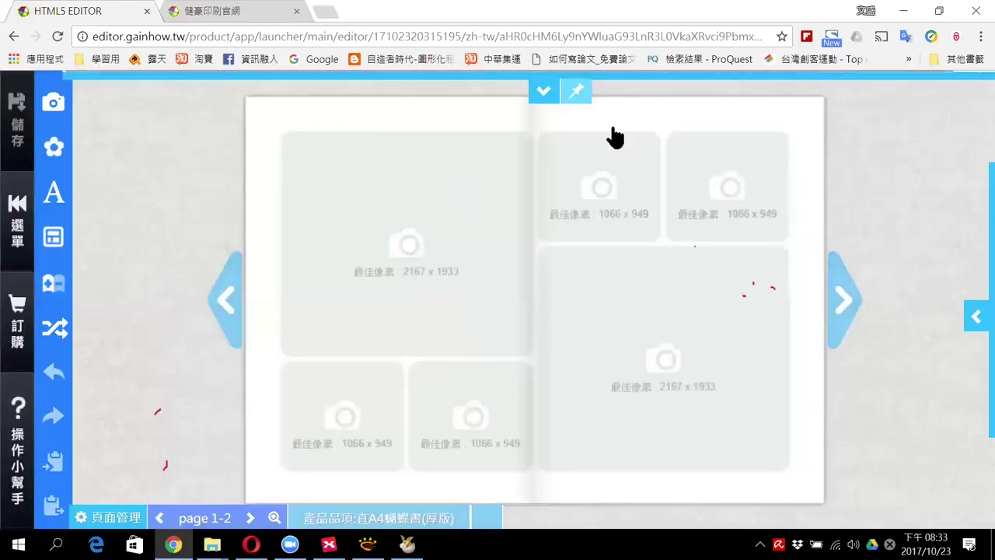
pyautogui.moveTo(259, 140); pyautogui.dragTo(358, 241)
pyautogui.click(544, 90)
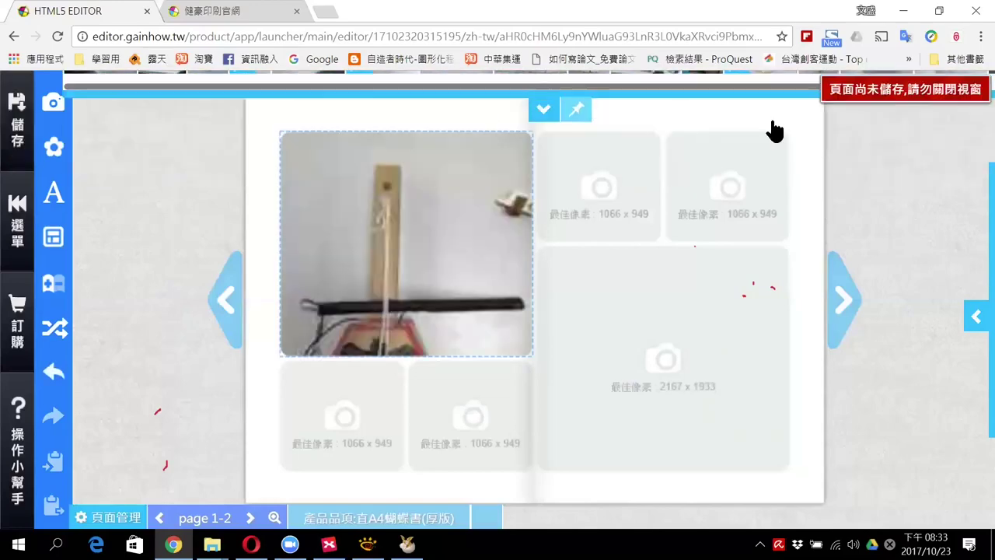
pyautogui.moveTo(617, 315); pyautogui.dragTo(619, 334)
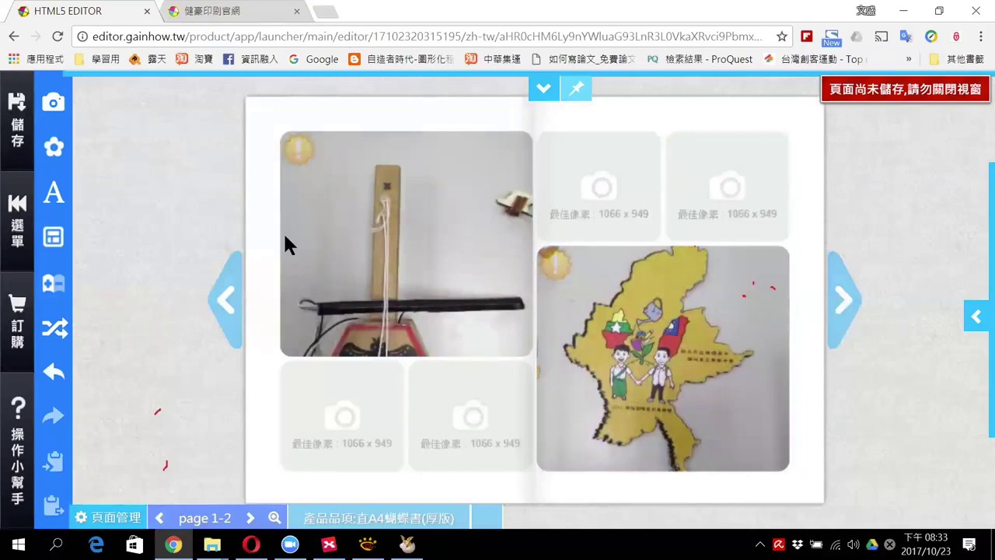
# Change the layout of pages 1-2 to a single full-spread frame and go to pages 3-4
pyautogui.click(54, 234)
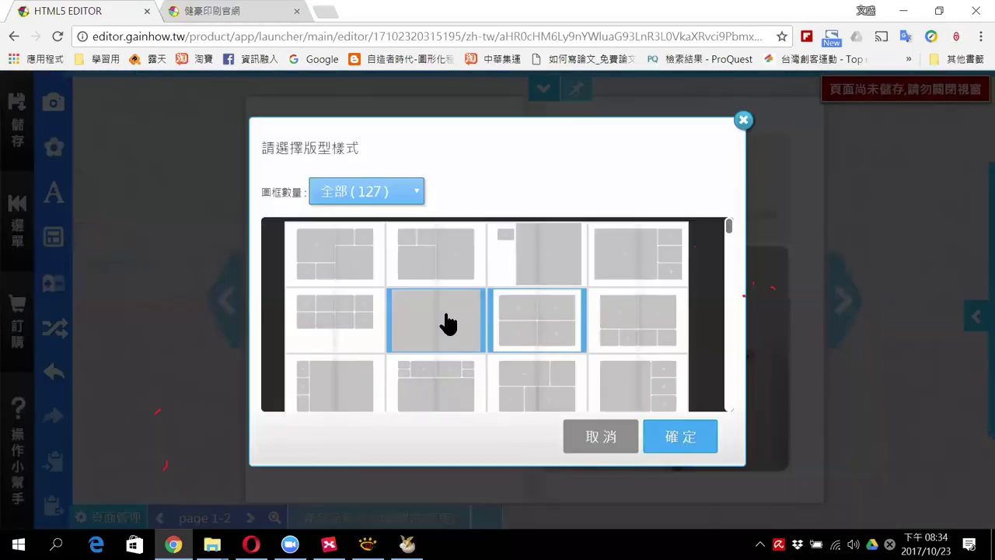
pyautogui.click(678, 436)
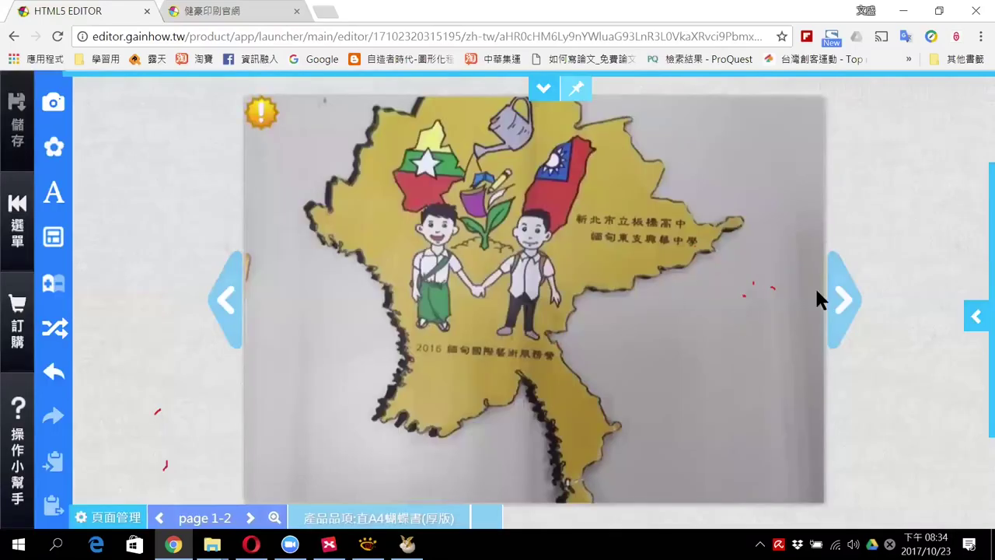
pyautogui.click(849, 291)
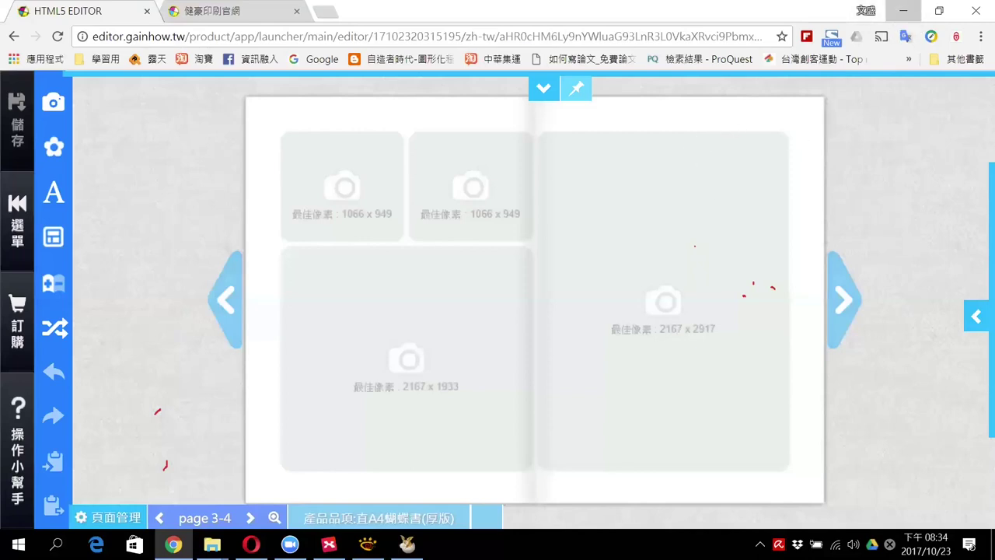
# Switch to PhotoCap and look over the photos in the pic folder in File Explorer
pyautogui.hotkey('alt', 'Tab')
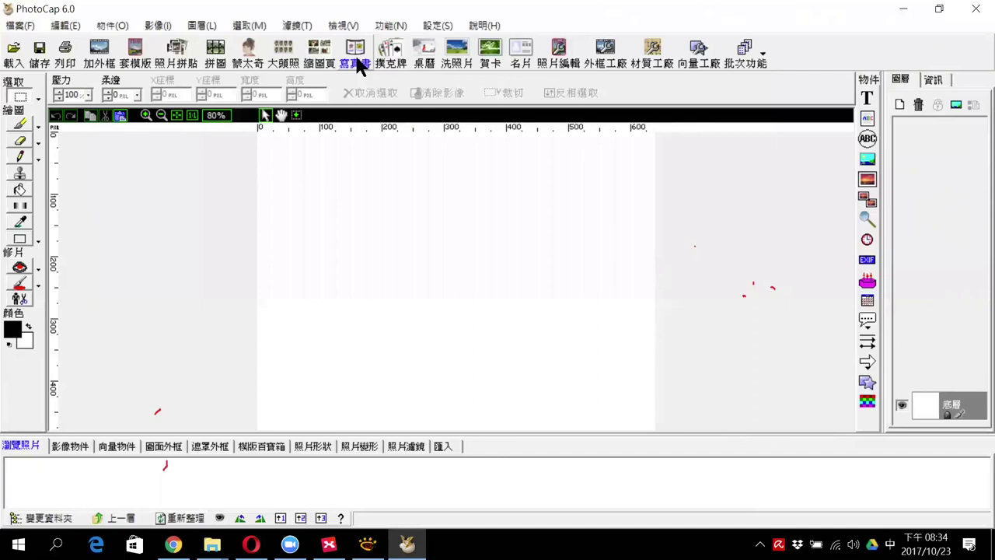
pyautogui.click(641, 272)
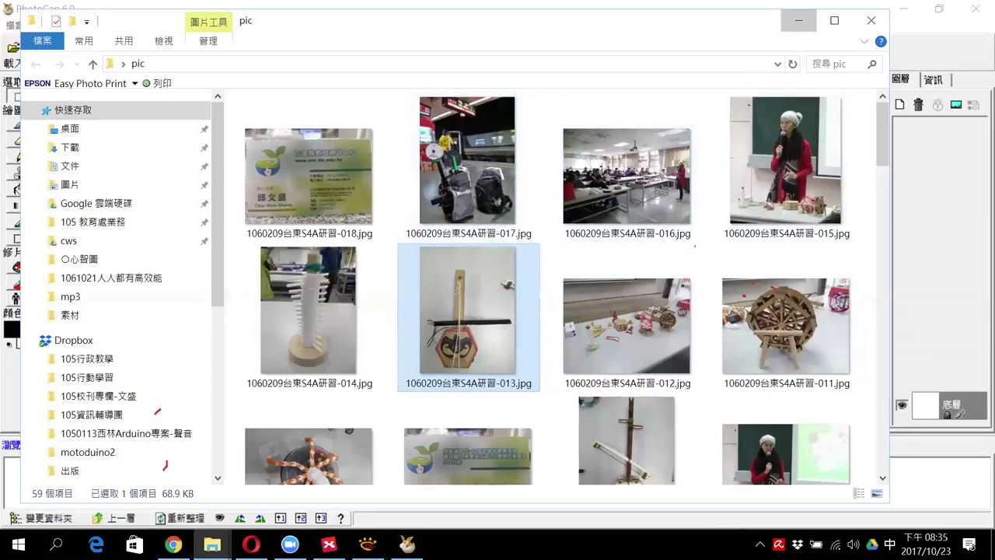
pyautogui.click(799, 21)
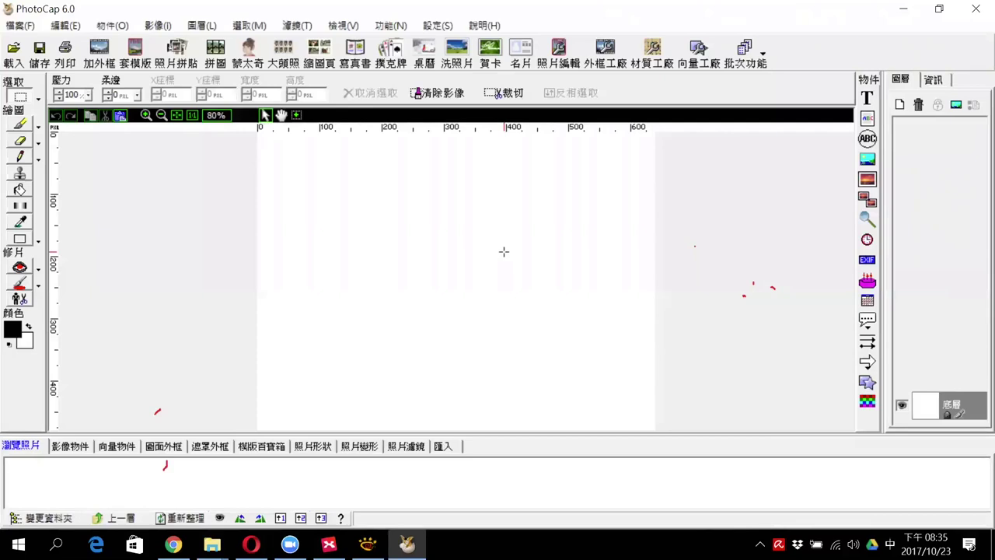
# Start a new 縮圖頁 (thumbnail page) edit so that its template chooser opens
pyautogui.click(755, 224)
pyautogui.click(316, 55)
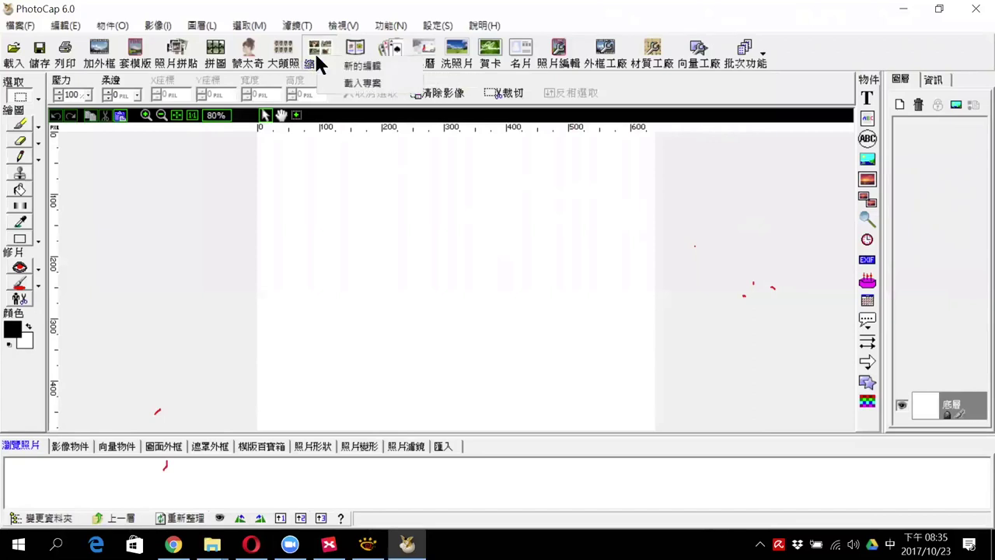
pyautogui.click(393, 67)
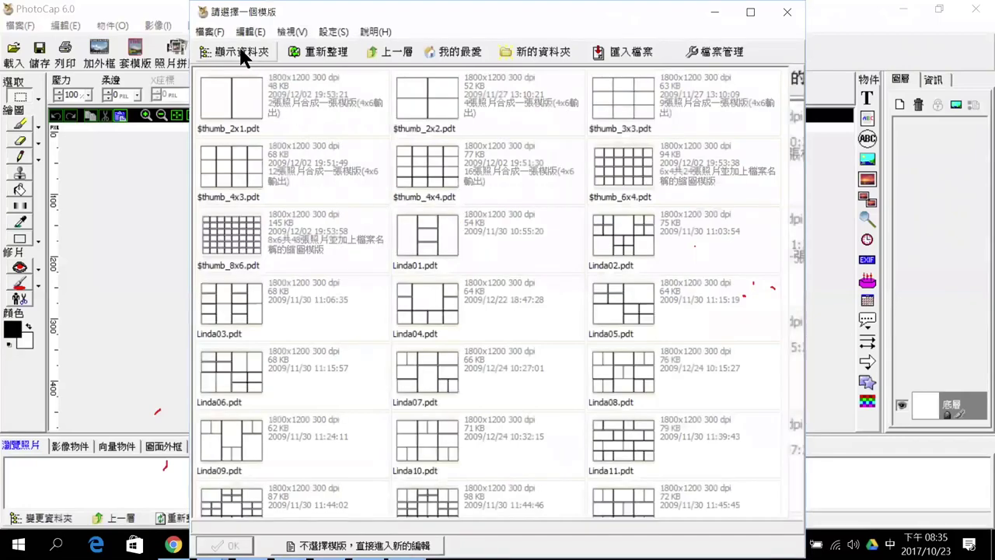
# Show the folder tree in the template chooser and load 測試模板.pdt from the 素材 folder inside 1061021人人都有高效能
pyautogui.click(242, 53)
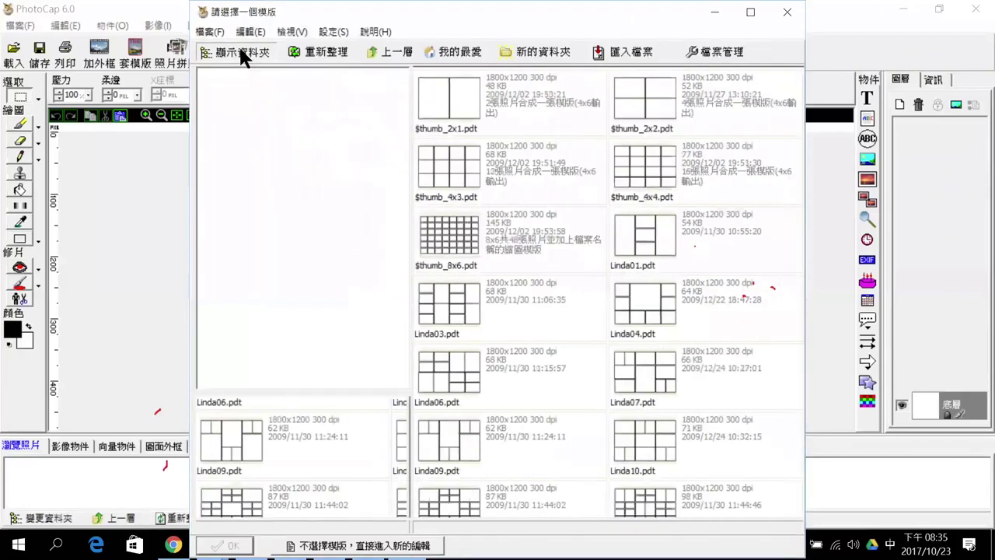
pyautogui.scroll(10, 381, 121)
pyautogui.click(232, 171)
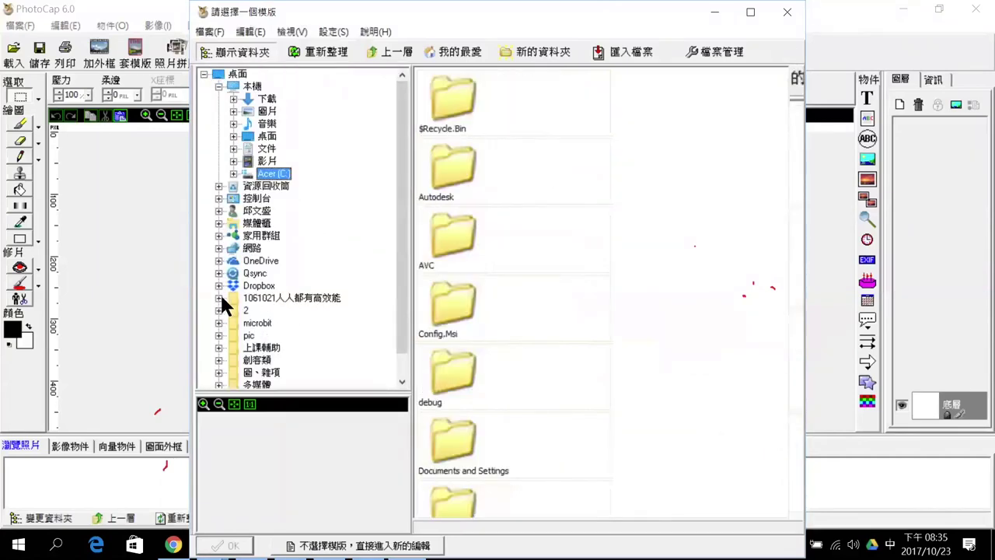
pyautogui.click(220, 297)
pyautogui.click(232, 335)
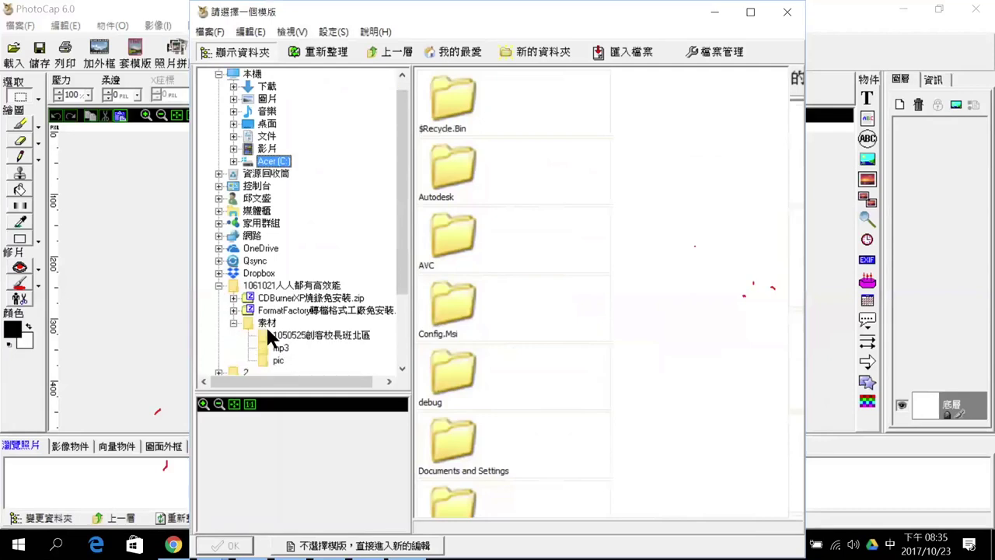
pyautogui.click(266, 323)
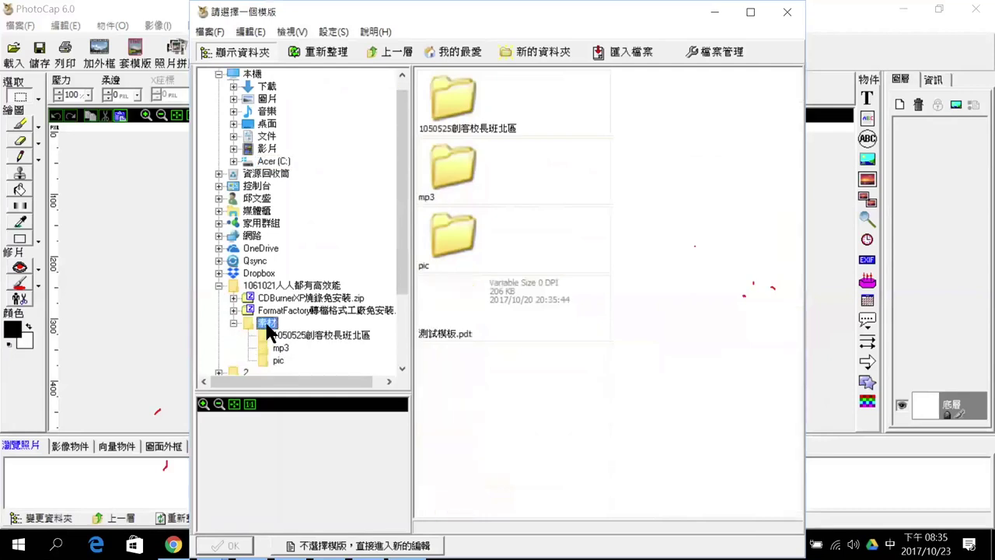
pyautogui.click(517, 315)
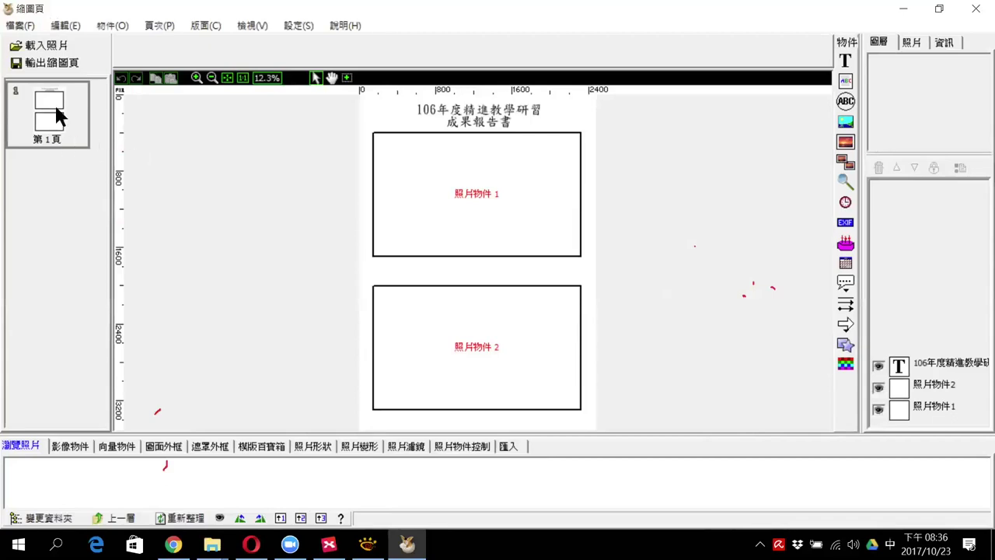
# Start loading photos into the thumbnail page and browse to the pic folder on the desktop
pyautogui.click(79, 47)
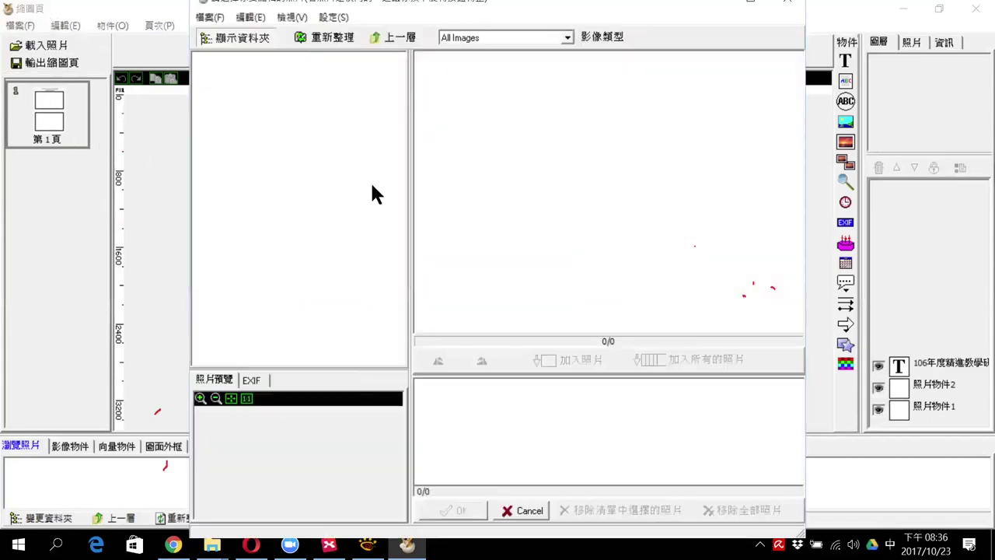
pyautogui.moveTo(402, 195); pyautogui.dragTo(397, 98)
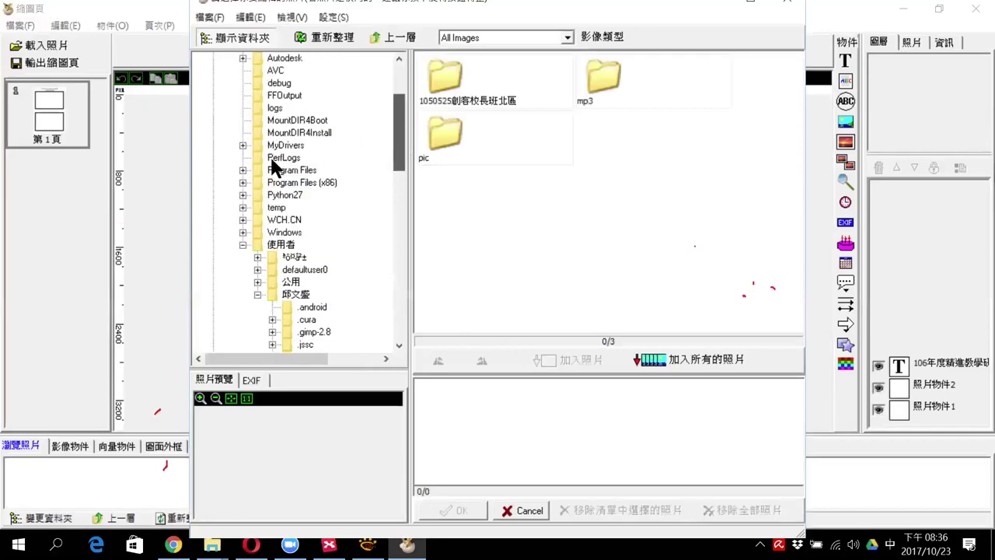
pyautogui.scroll(3, 249, 159)
pyautogui.click(227, 157)
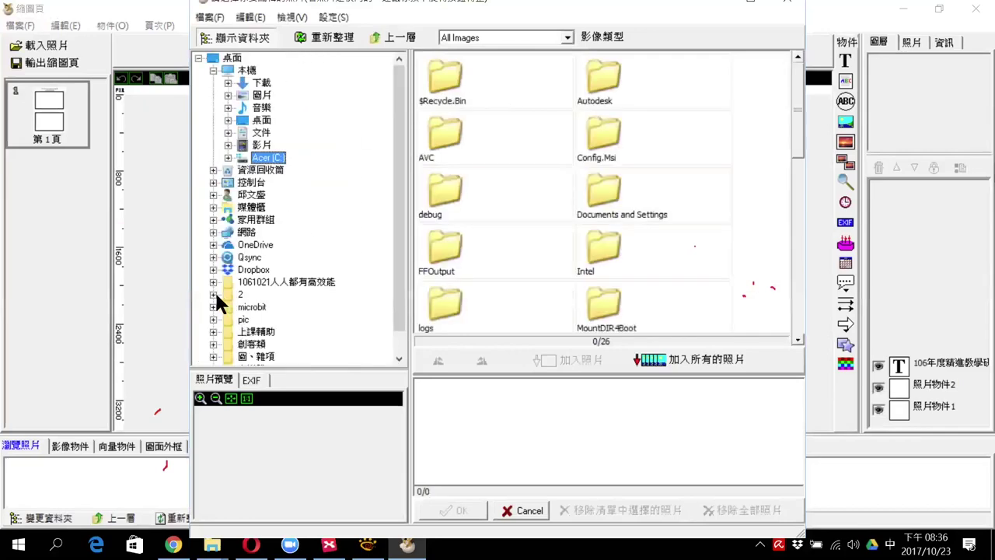
pyautogui.click(214, 295)
pyautogui.click(239, 296)
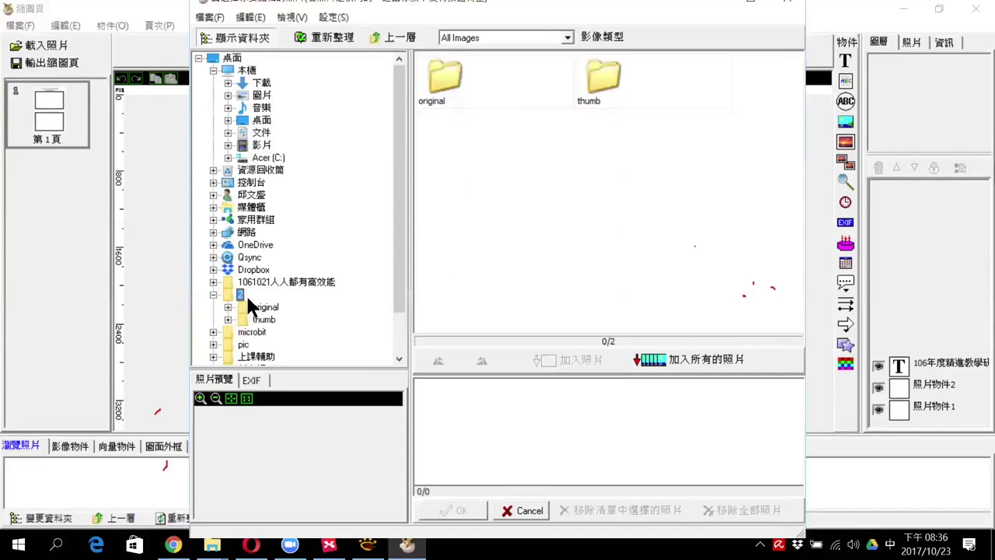
pyautogui.click(213, 295)
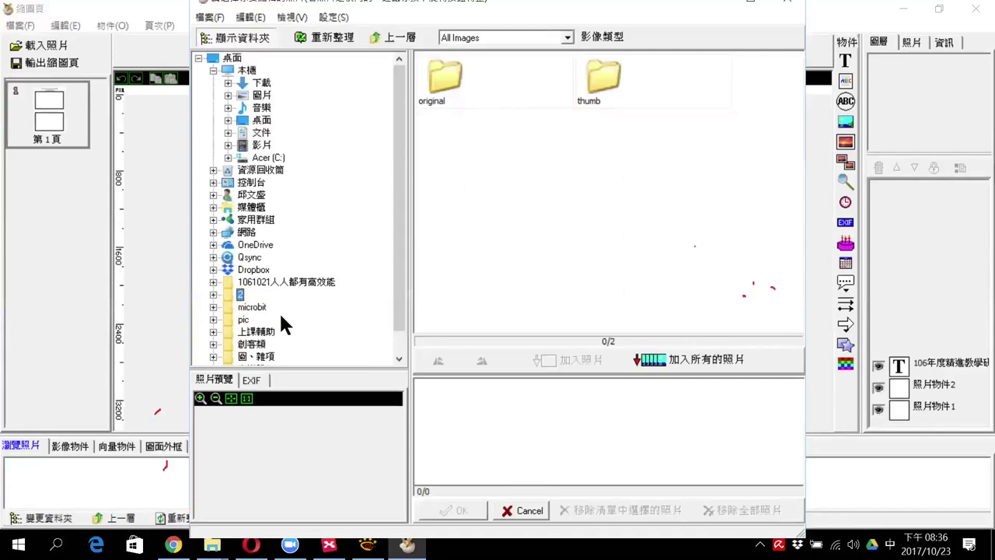
pyautogui.click(215, 319)
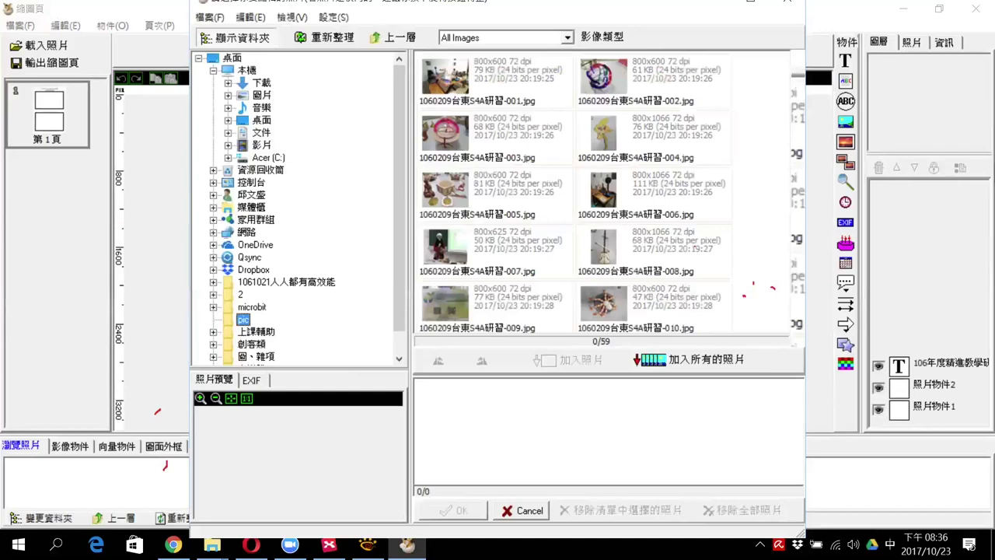
# Add the ten photos 1060209台東S4A研習-001.jpg to -010.jpg to the photo list and load them into the template
pyautogui.moveTo(213, 544)
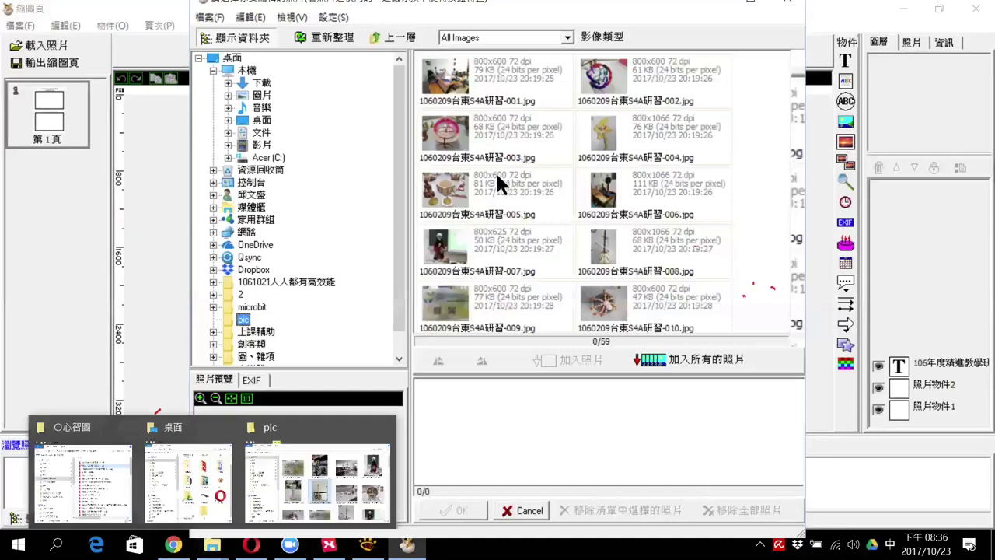
pyautogui.click(506, 84)
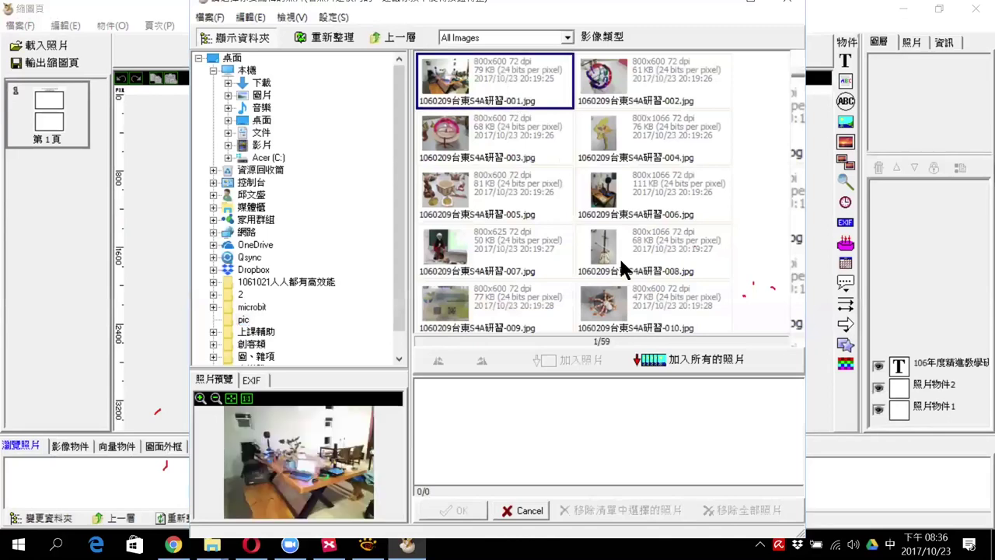
pyautogui.keyDown('shift'); pyautogui.click(618, 306); pyautogui.keyUp('shift')
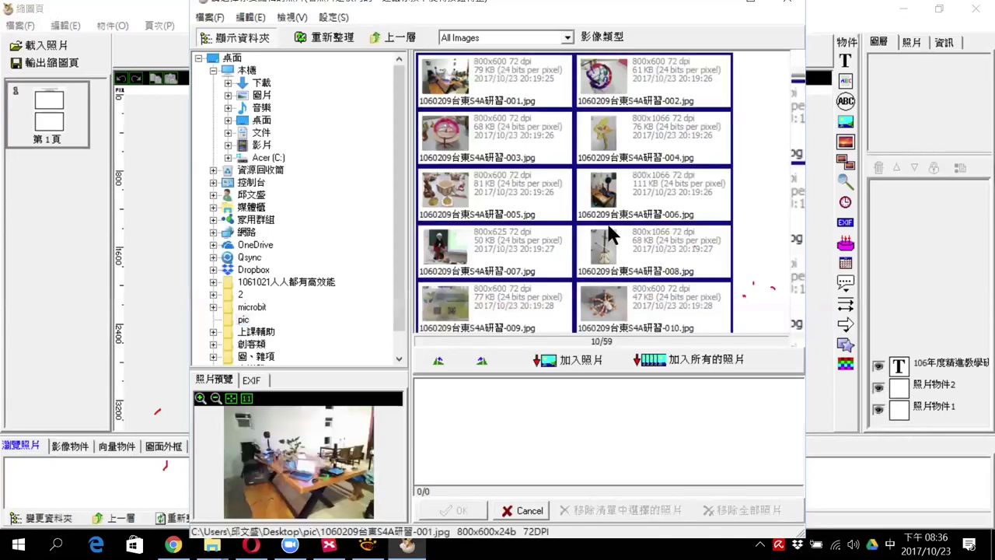
pyautogui.click(564, 358)
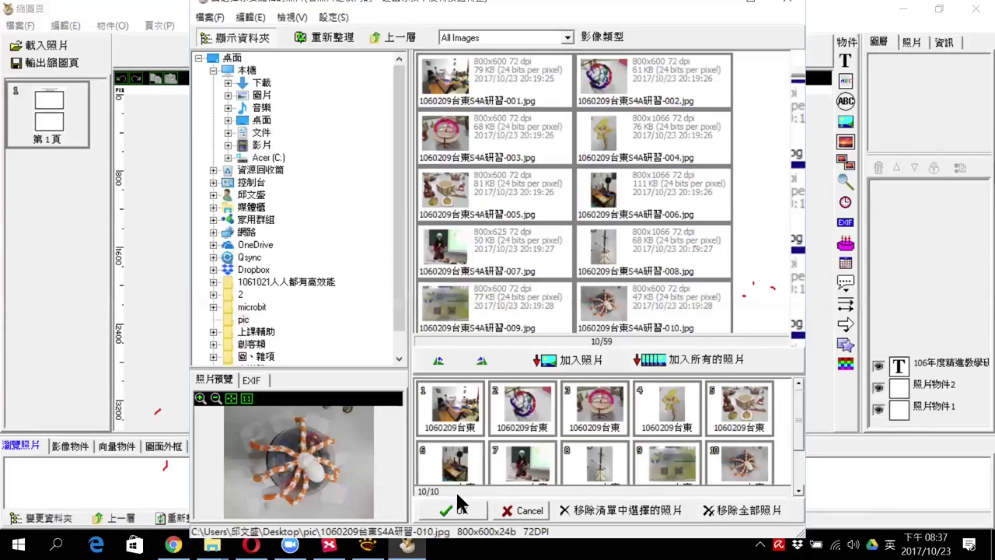
pyautogui.click(436, 513)
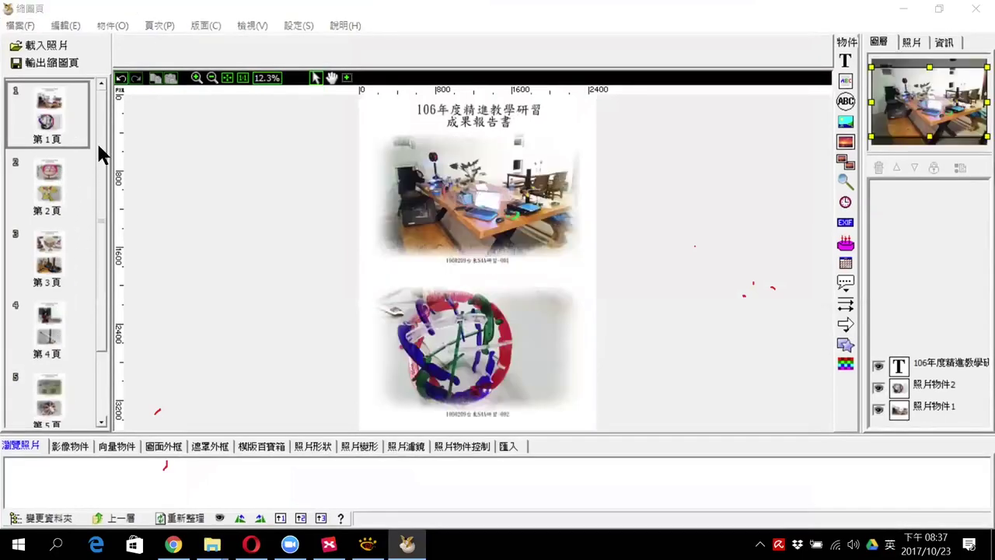
# Go through pages 2 to 5 to check how the photos are laid out in the template
pyautogui.click(56, 175)
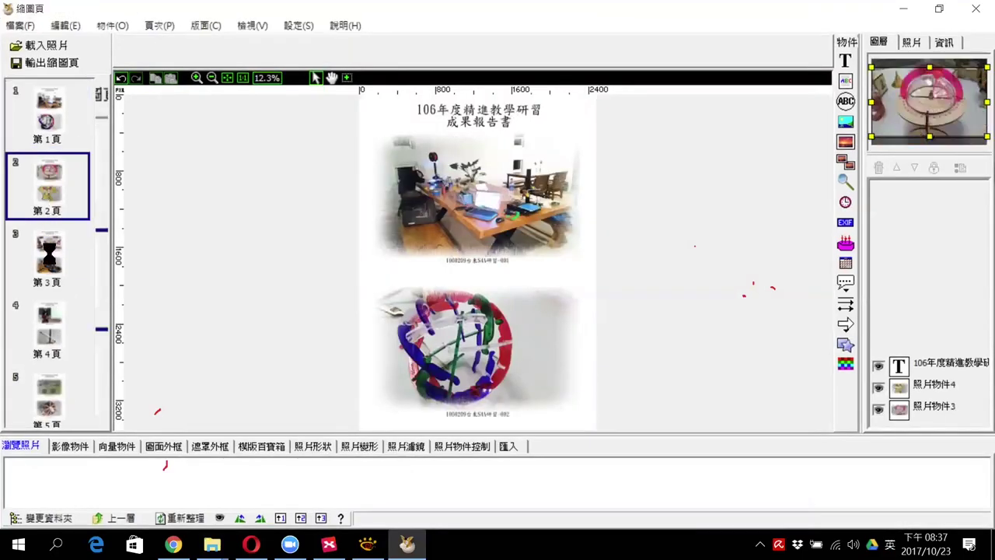
pyautogui.click(48, 256)
pyautogui.click(48, 326)
pyautogui.click(48, 393)
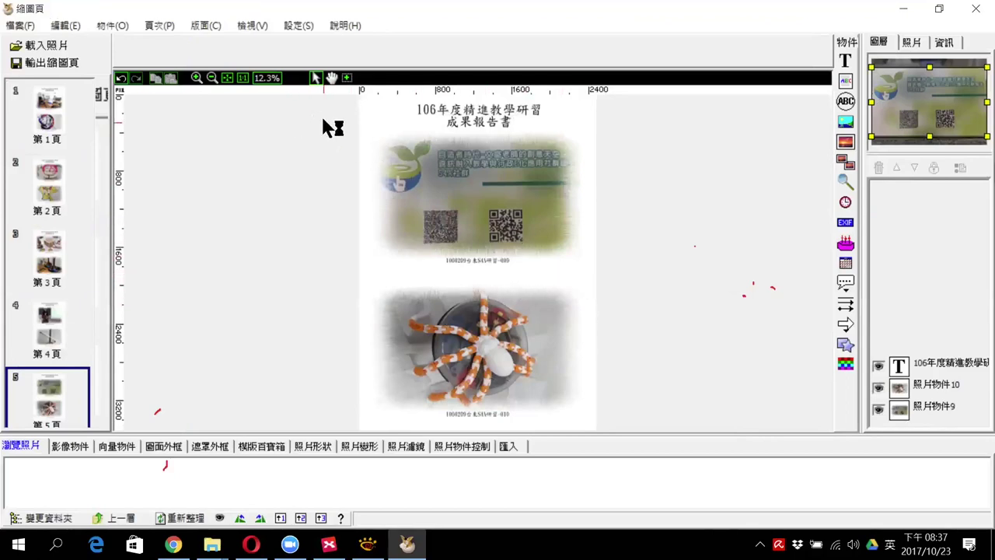
# Set the zoom to 30% and examine the title, photos and file-name captions on page 5
pyautogui.click(267, 79)
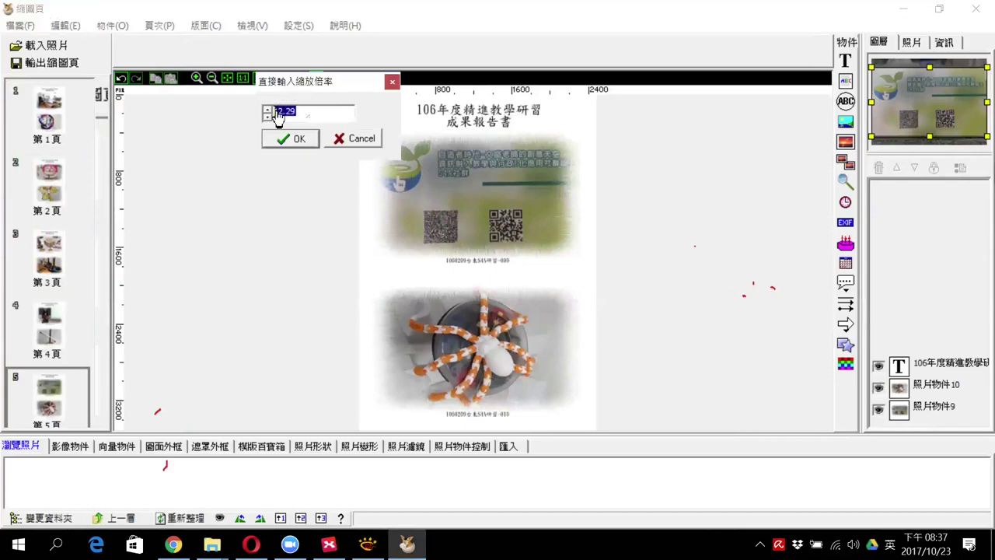
pyautogui.write('30')
pyautogui.press('Escape')
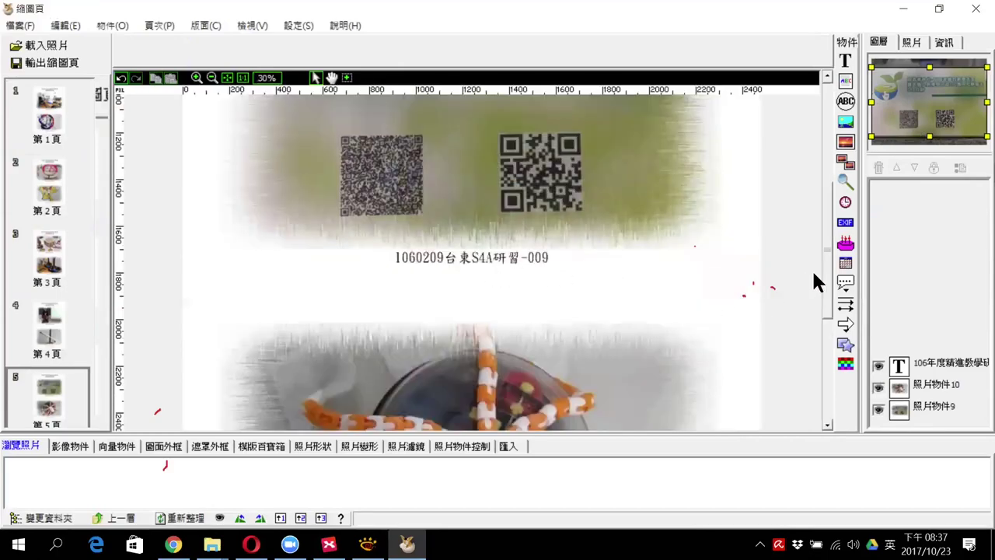
pyautogui.scroll(1, 811, 235)
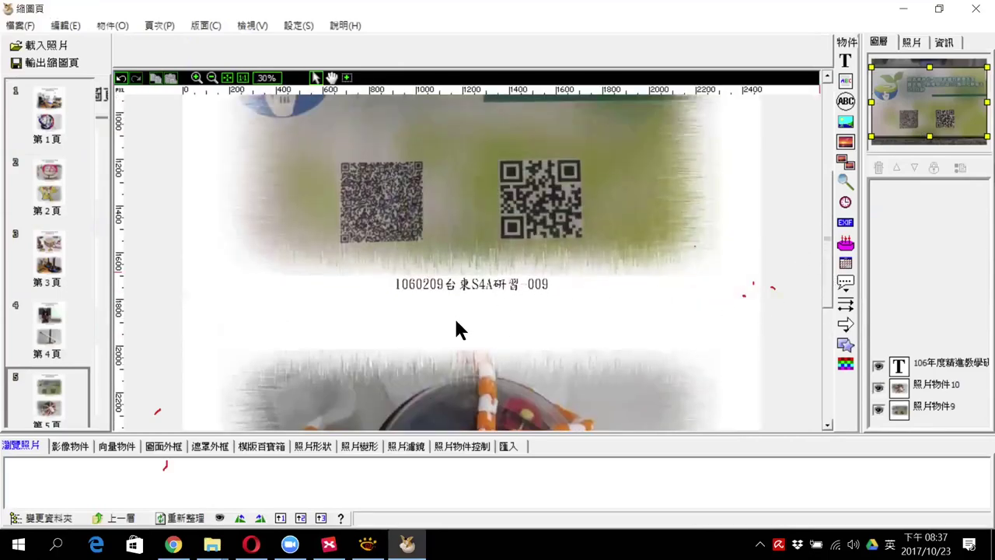
pyautogui.scroll(6, 451, 315)
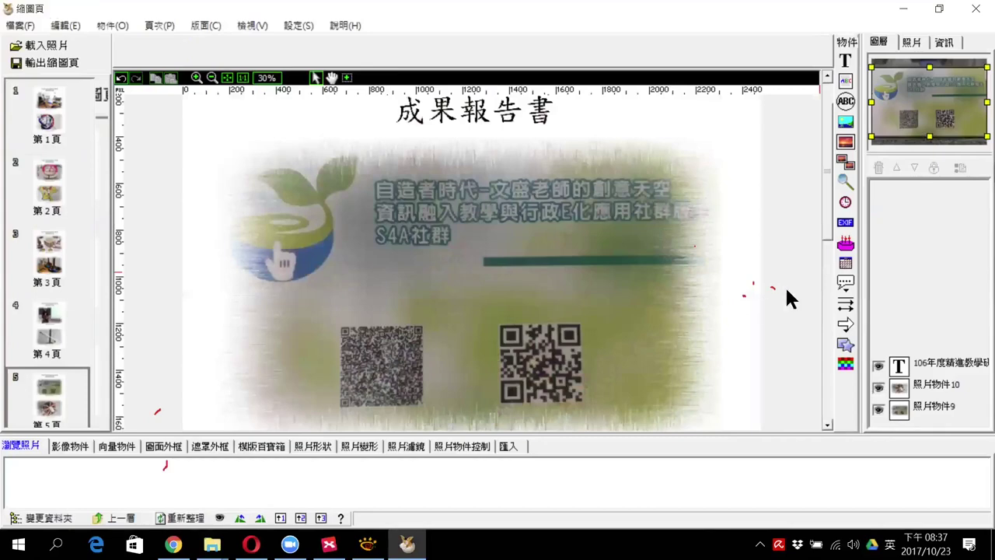
pyautogui.scroll(1, 827, 239)
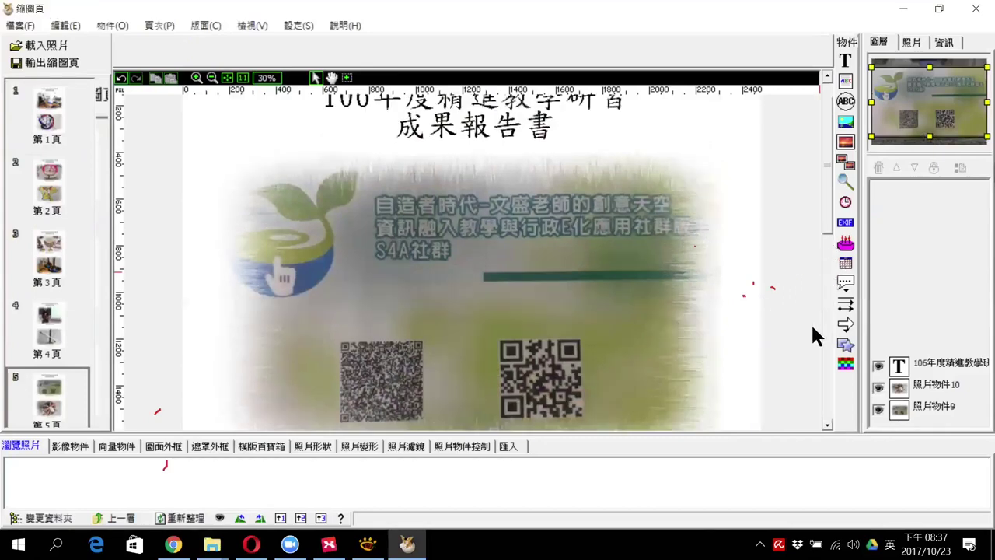
pyautogui.scroll(-6, 812, 342)
pyautogui.scroll(-8, 500, 393)
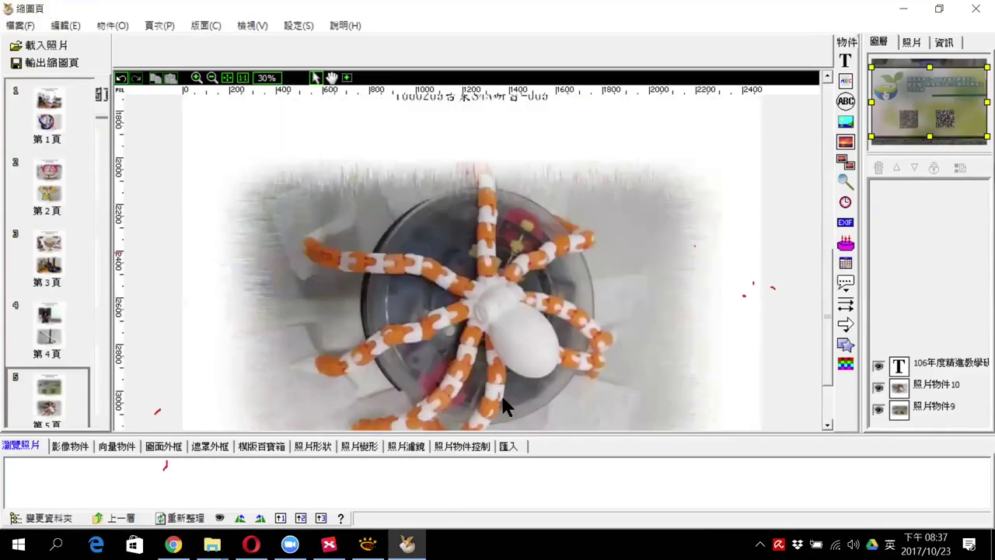
pyautogui.scroll(-3, 537, 392)
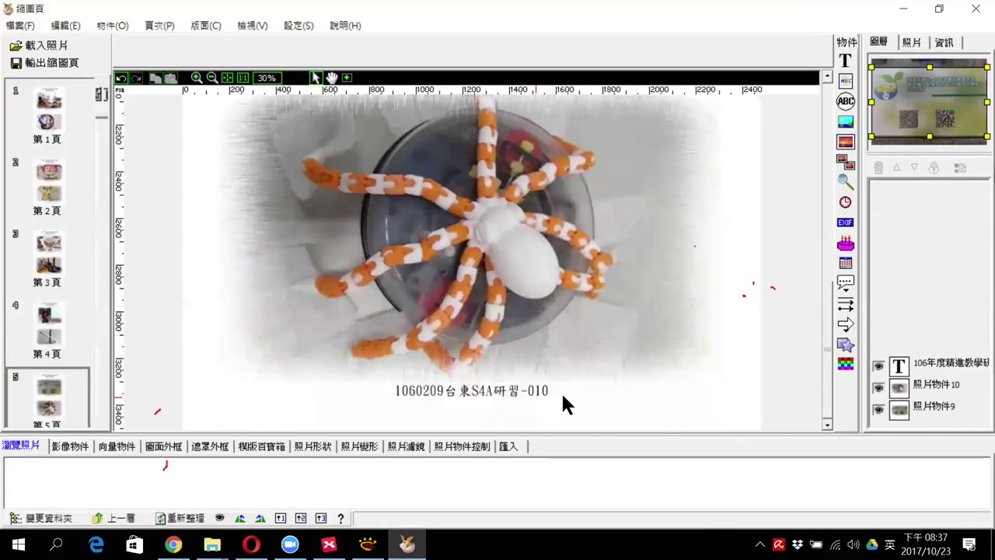
pyautogui.scroll(1, 825, 350)
pyautogui.scroll(2, 744, 256)
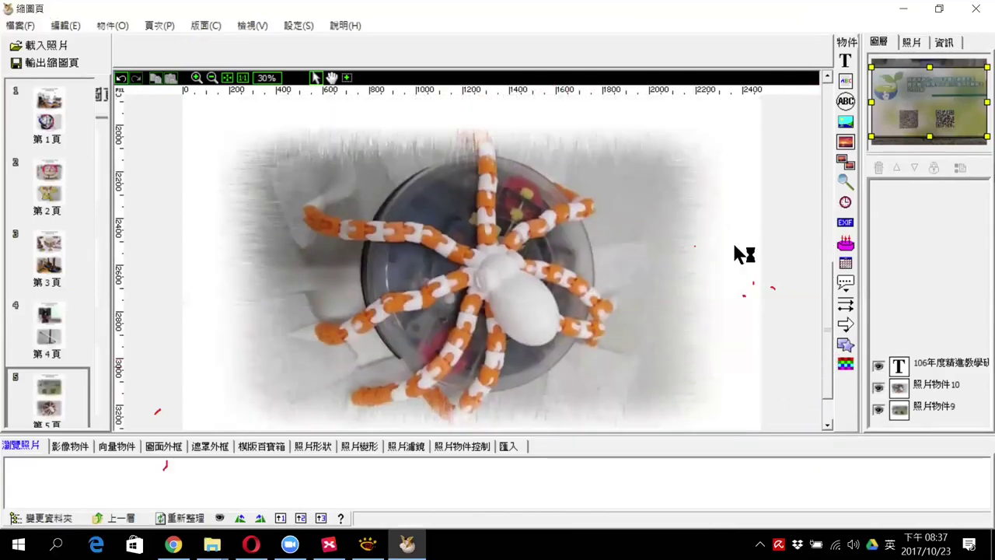
pyautogui.scroll(5, 818, 222)
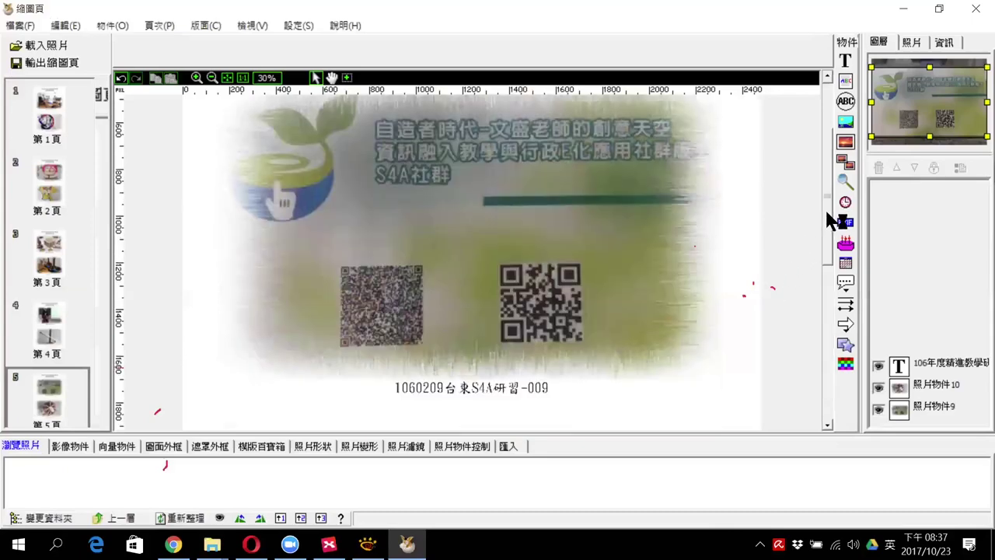
pyautogui.scroll(-1, 563, 388)
pyautogui.scroll(-1, 536, 400)
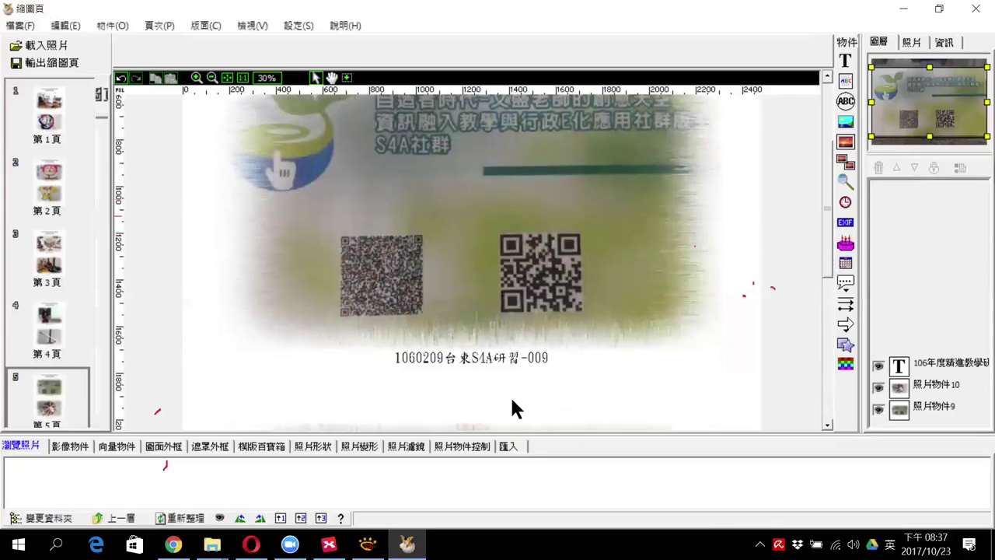
pyautogui.scroll(-5, 418, 293)
pyautogui.scroll(3, 164, 204)
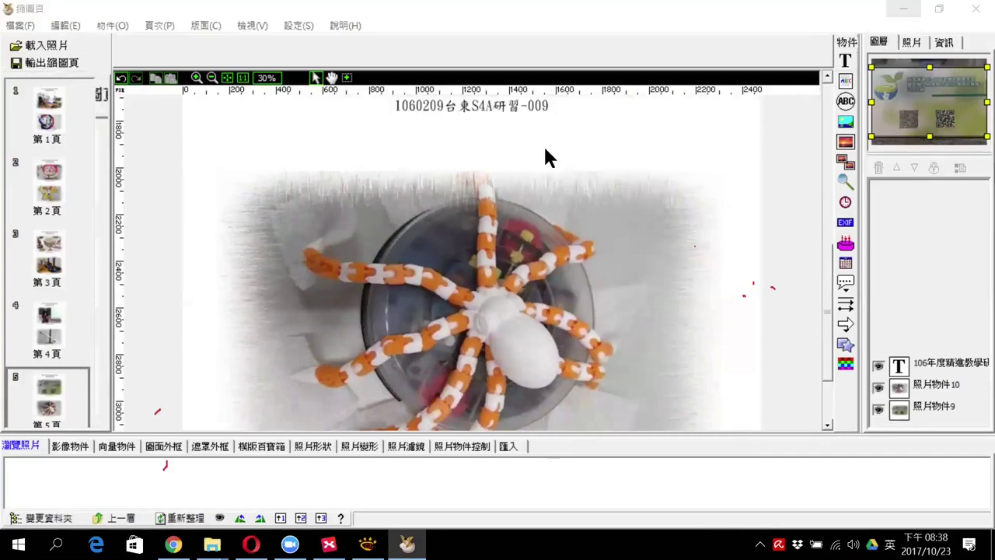
# Create a new folder named 3 on the desktop and return to the thumbnail page editor
pyautogui.press('super+d')
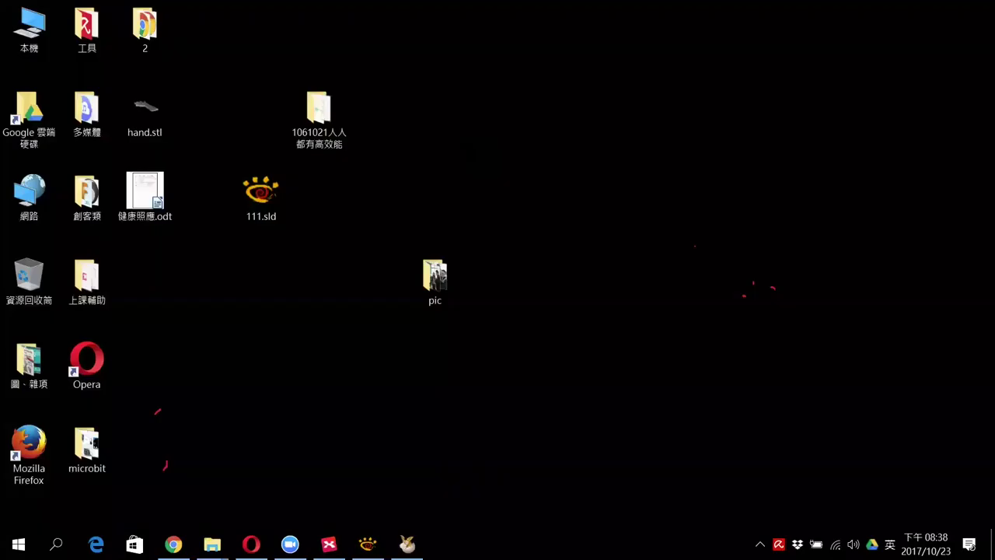
pyautogui.rightClick(467, 142)
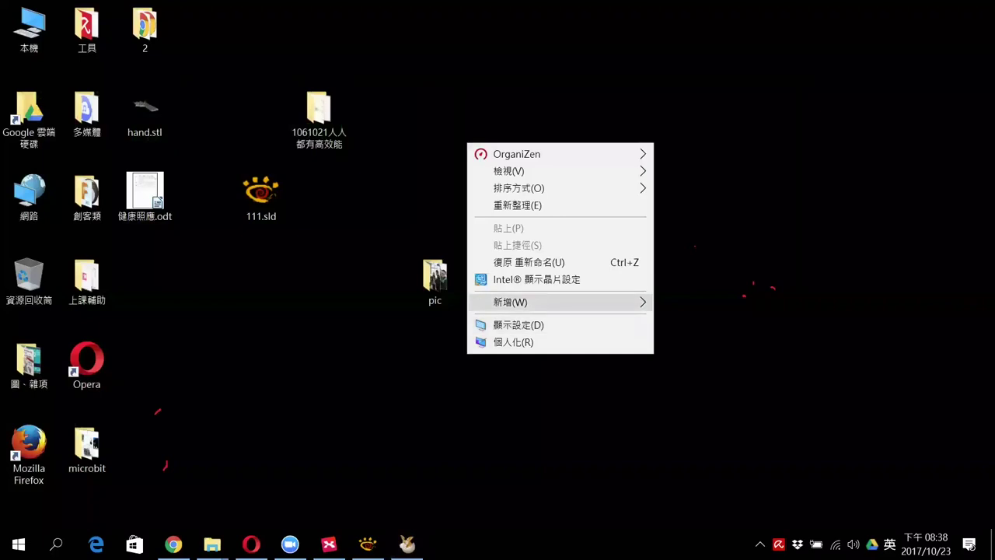
pyautogui.write('wf3')
pyautogui.press('Return')
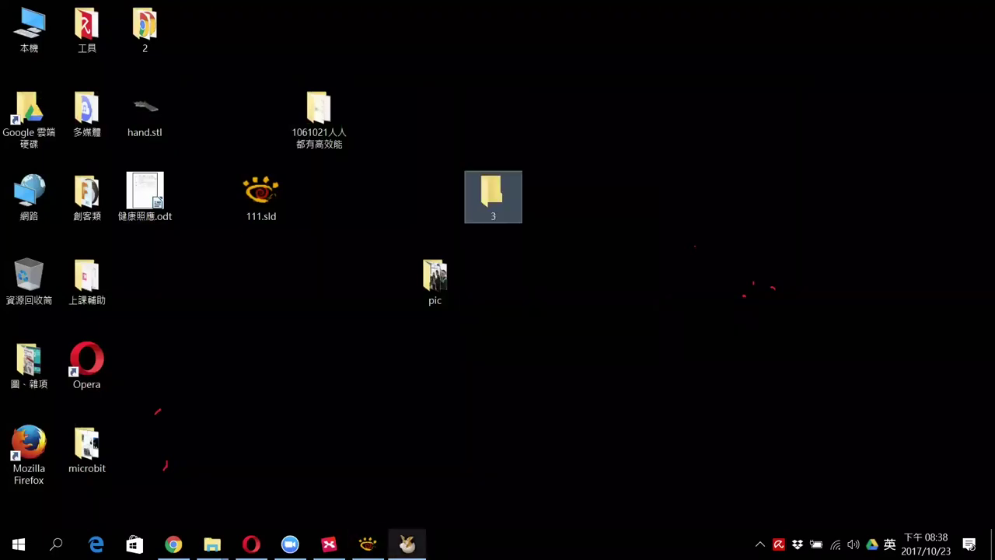
pyautogui.hotkey('alt', 'Tab')
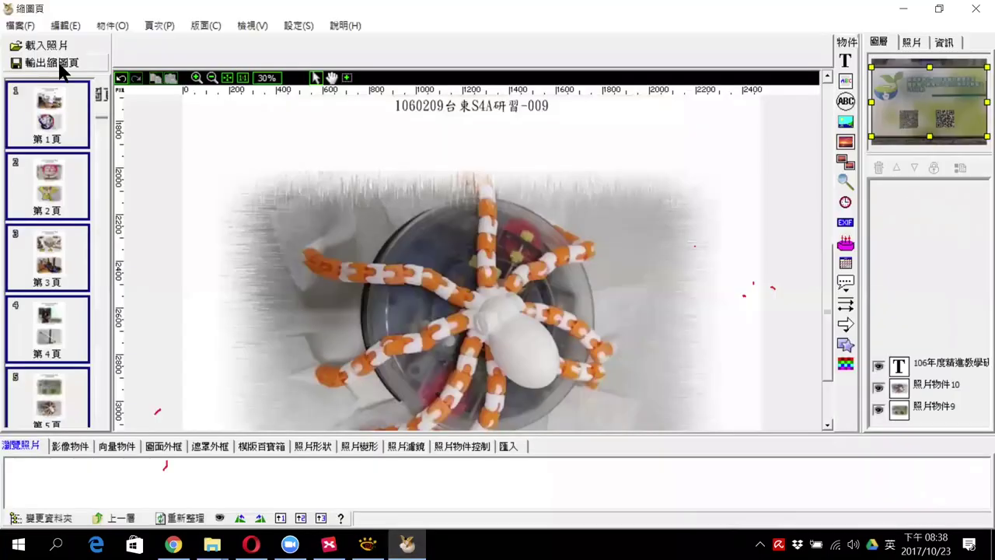
# Start exporting the thumbnail pages, accept the photos' low resolution and set the output path to folder 3 on the desktop
pyautogui.click(59, 66)
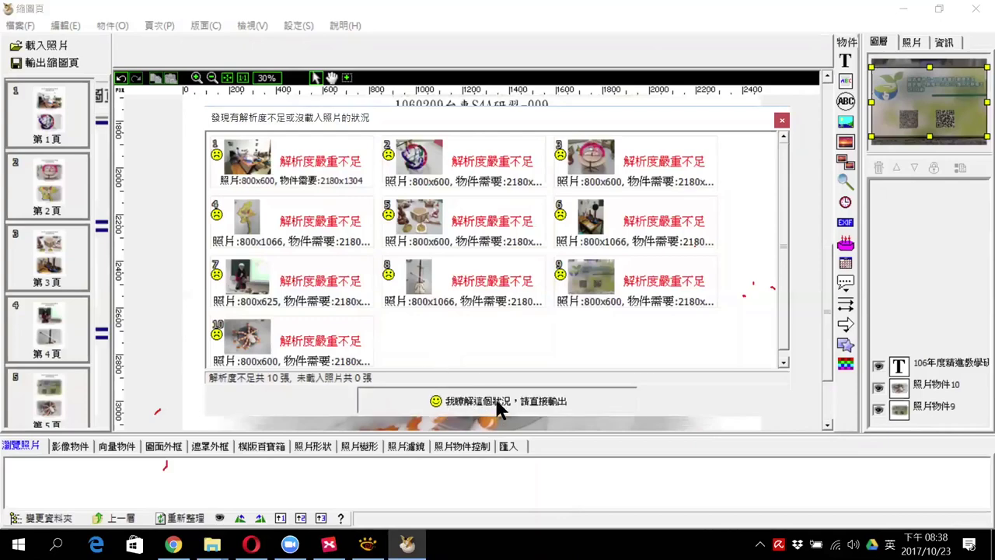
pyautogui.press('Return')
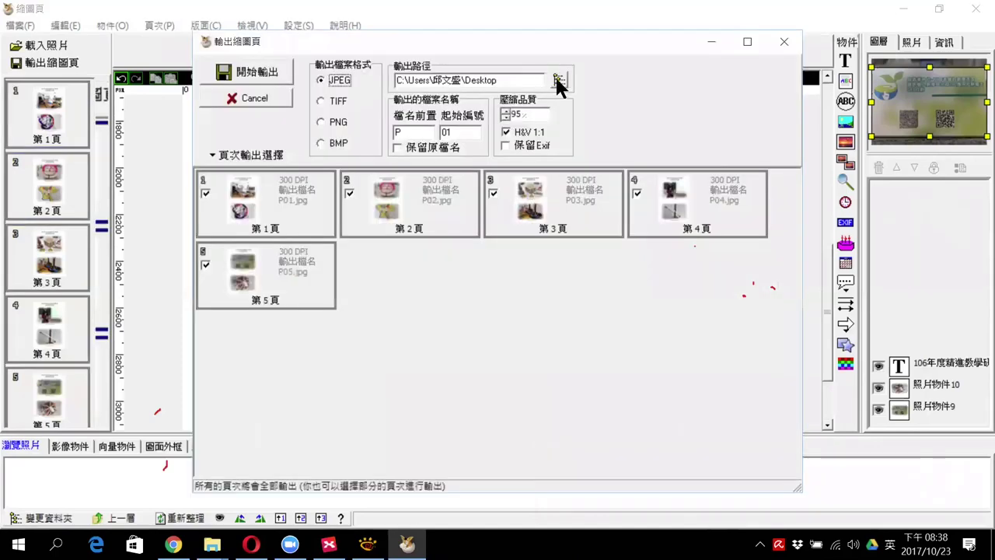
pyautogui.click(559, 80)
pyautogui.click(475, 244)
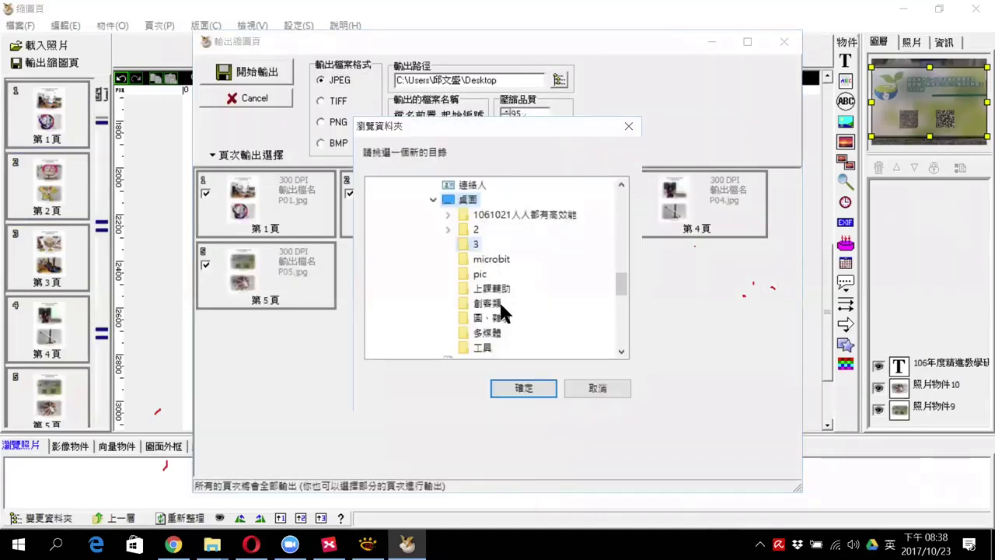
pyautogui.click(521, 387)
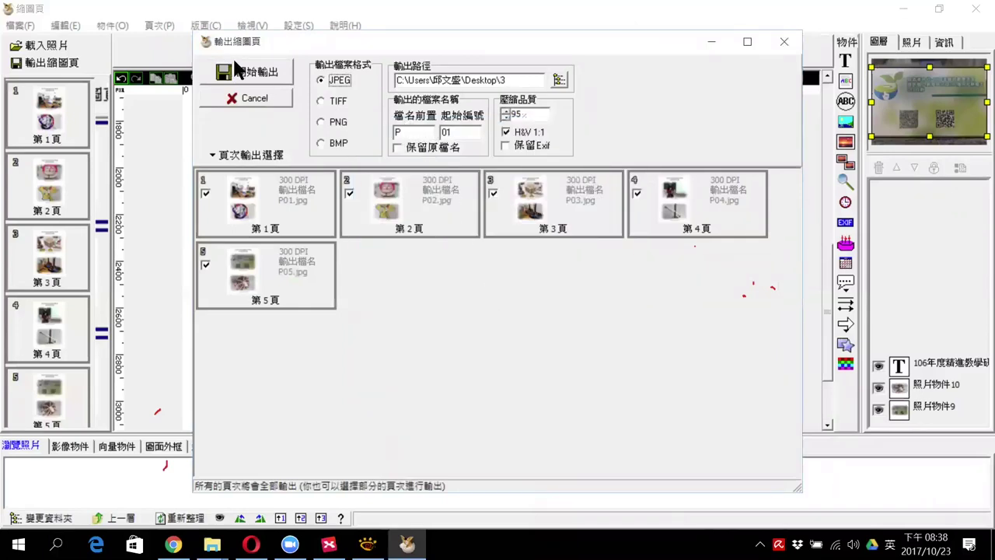
# Export all five pages as JPEG images and close the export window
pyautogui.click(261, 74)
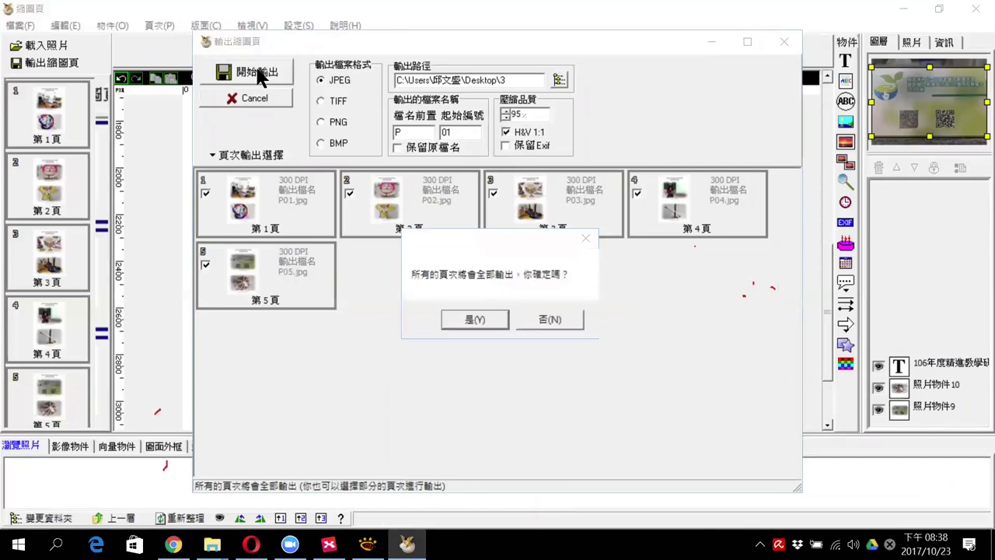
pyautogui.click(476, 320)
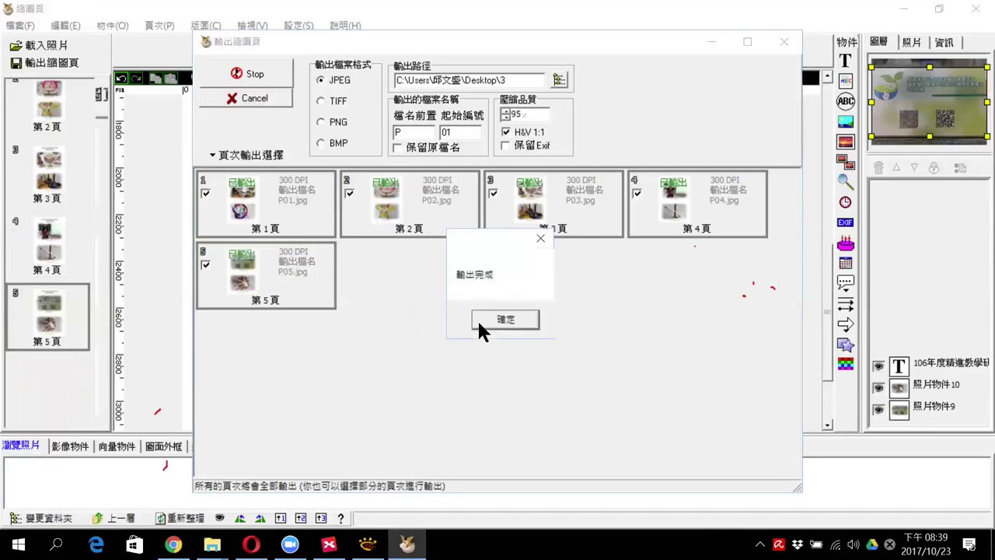
pyautogui.click(498, 320)
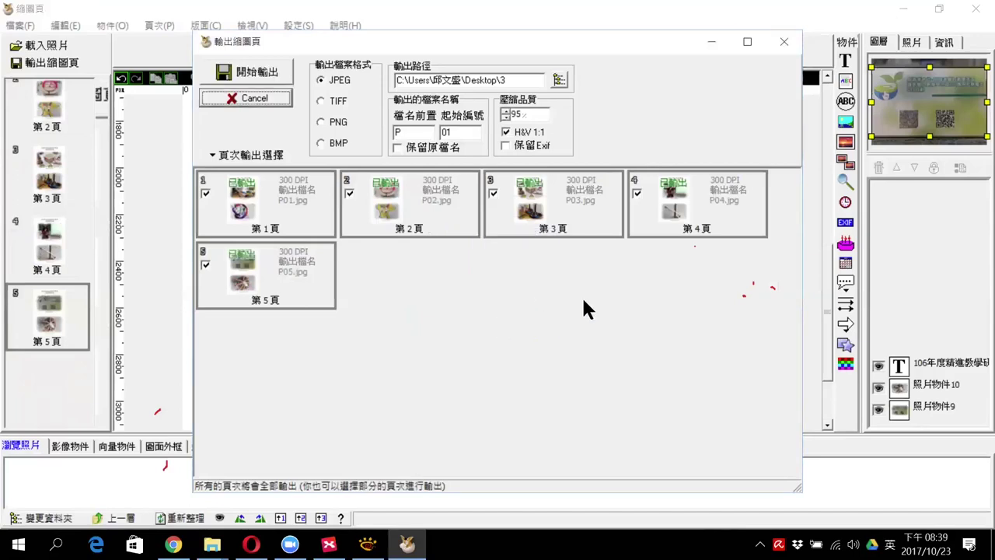
pyautogui.click(785, 39)
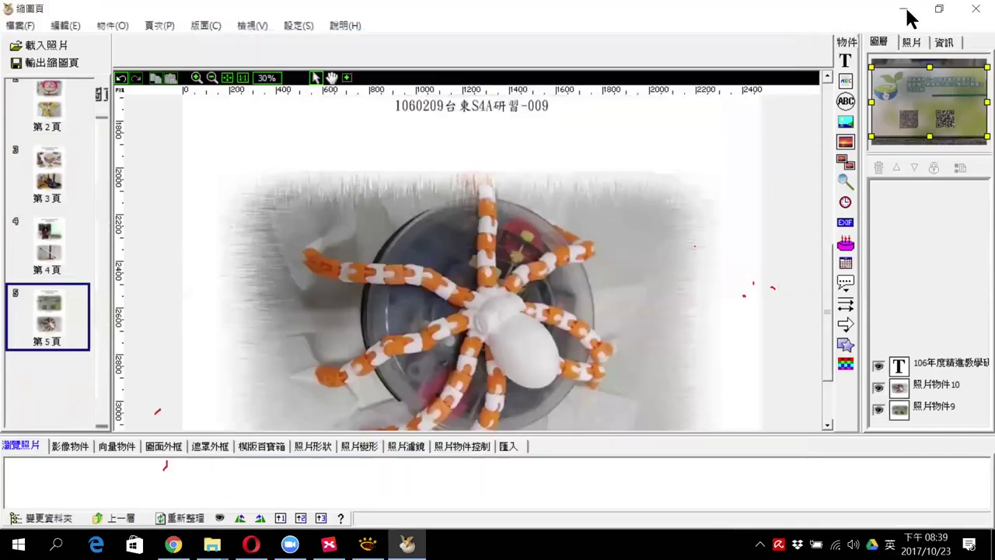
# Open folder 3 on the desktop, select P01.jpg to P05.jpg and open the print settings for them
pyautogui.press('super+d')
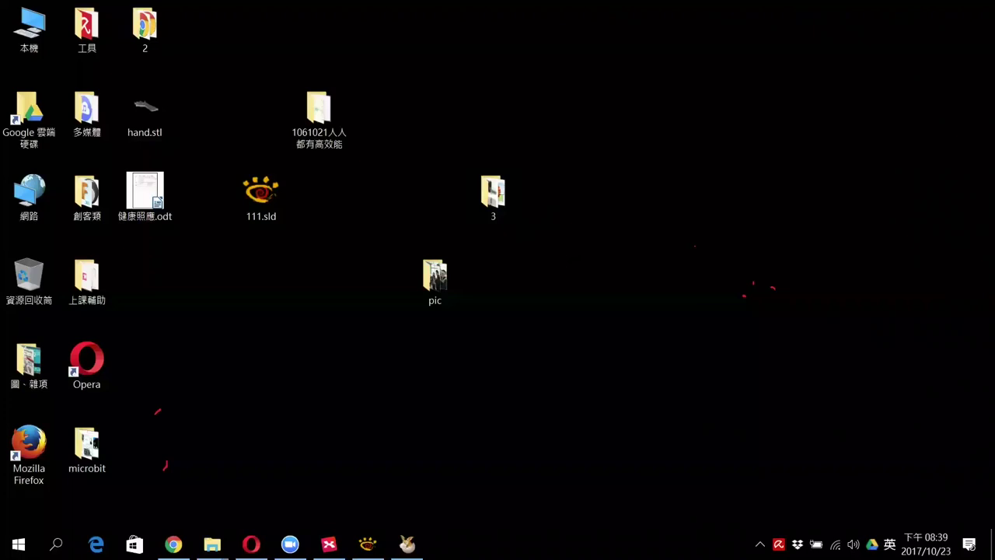
pyautogui.doubleClick(493, 194)
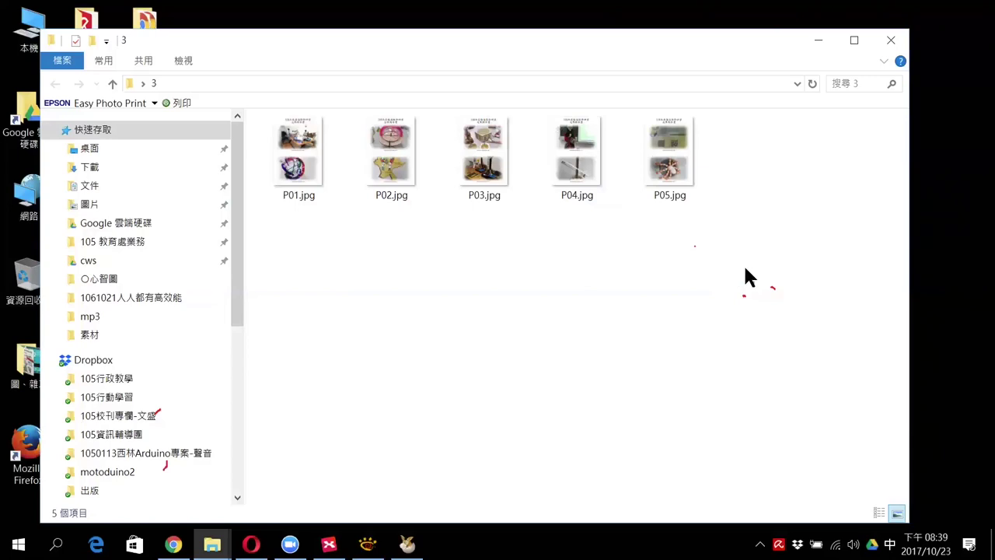
pyautogui.moveTo(758, 269); pyautogui.dragTo(308, 161)
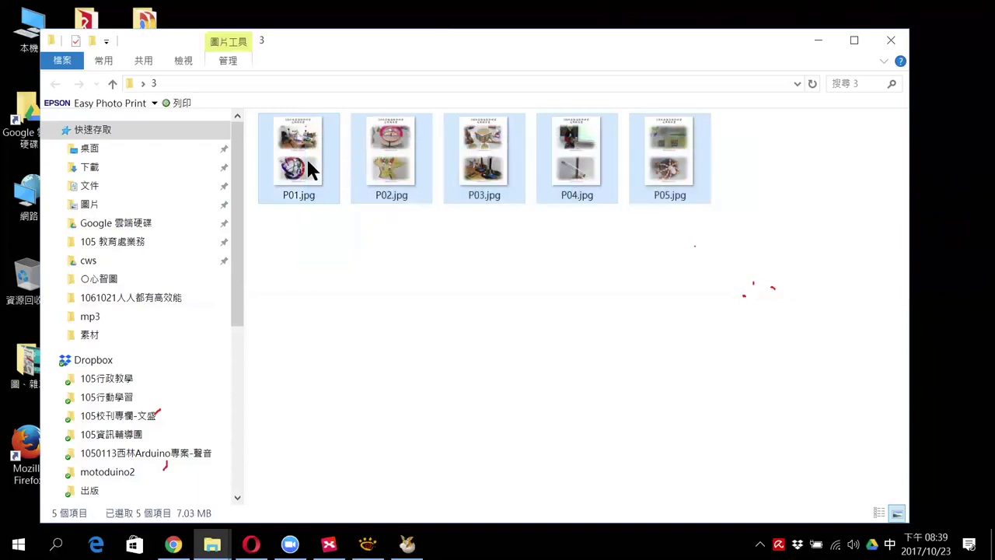
pyautogui.rightClick(303, 159)
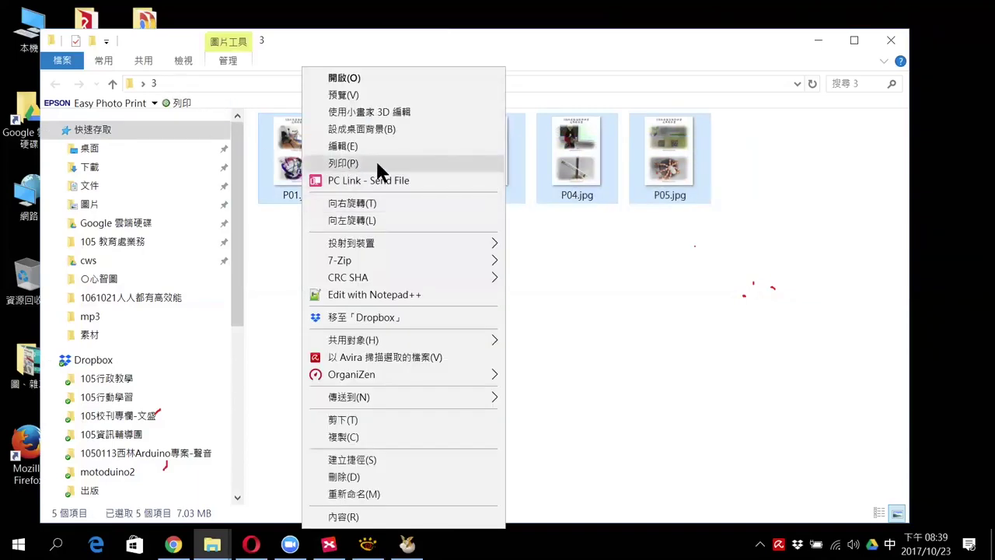
pyautogui.click(377, 163)
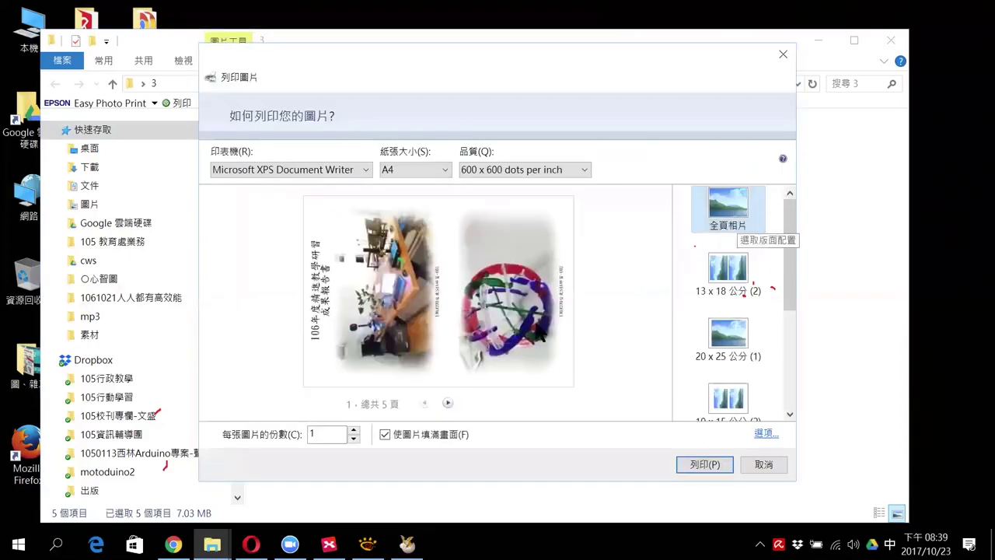
# Try print settings with fill-frame off and 5 copies of each picture, cancel printing and return to the thumbnail page editor
pyautogui.click(384, 435)
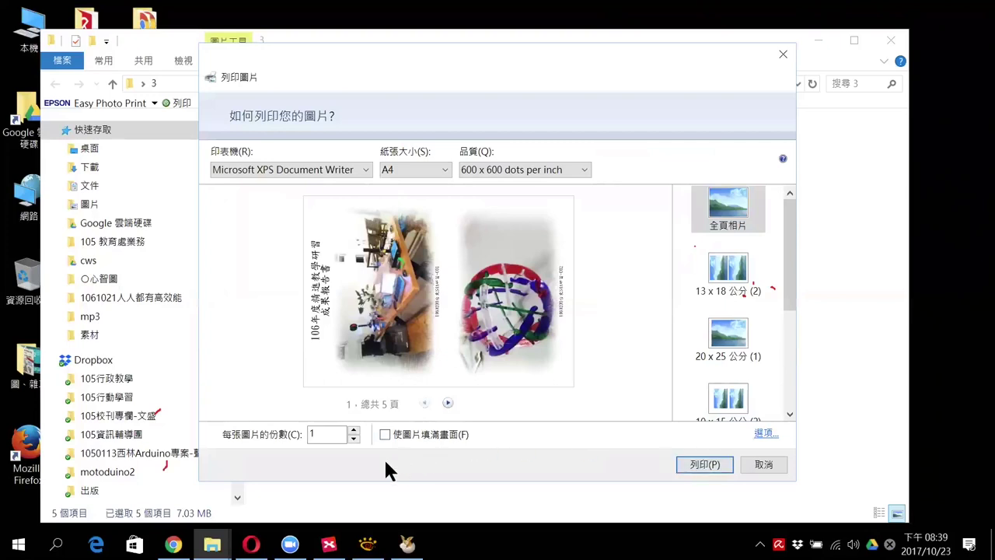
pyautogui.click(354, 430)
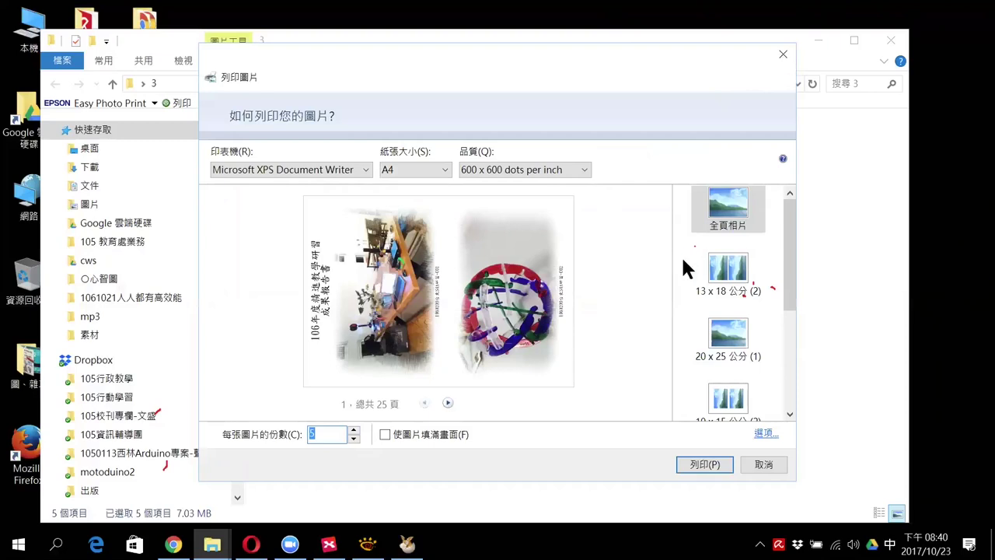
pyautogui.press('Escape')
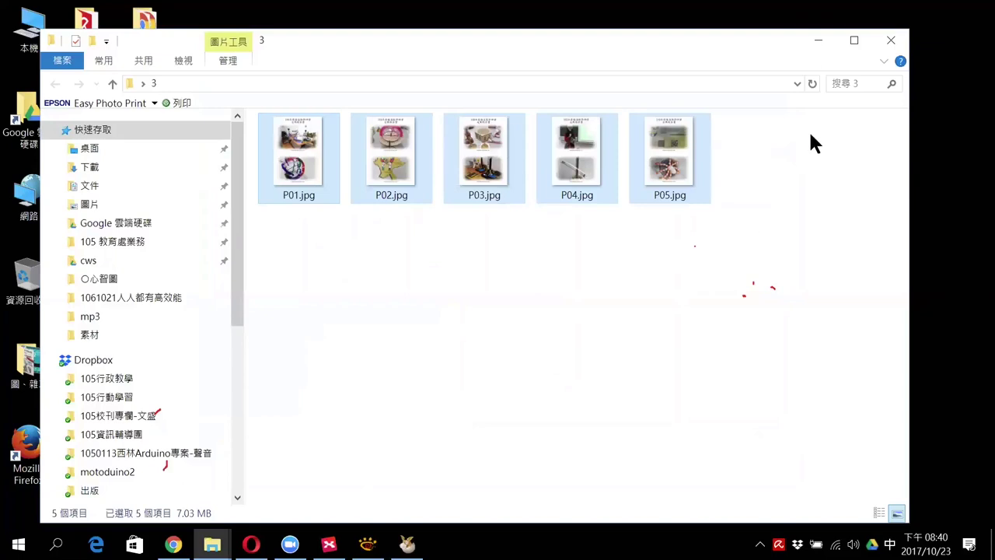
pyautogui.press('super+d')
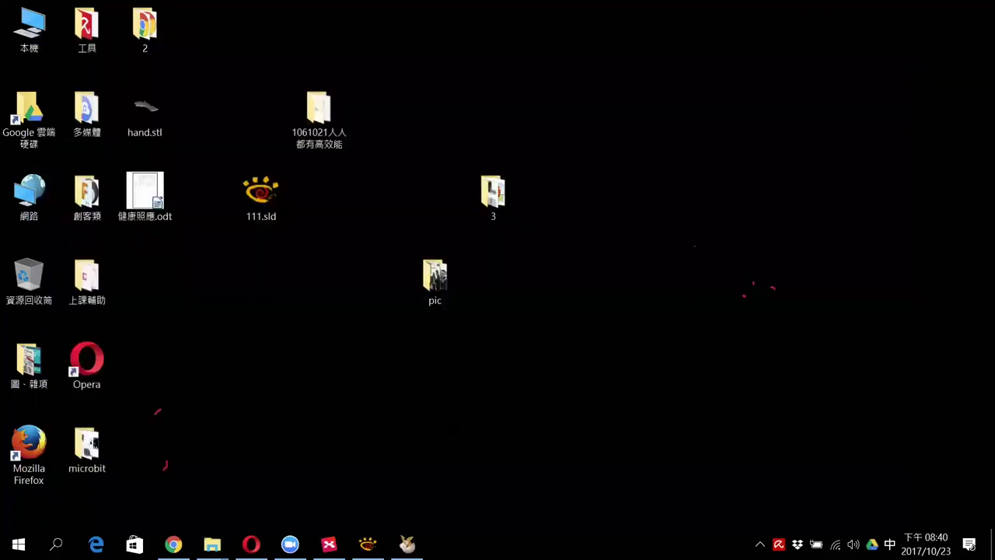
pyautogui.click(407, 544)
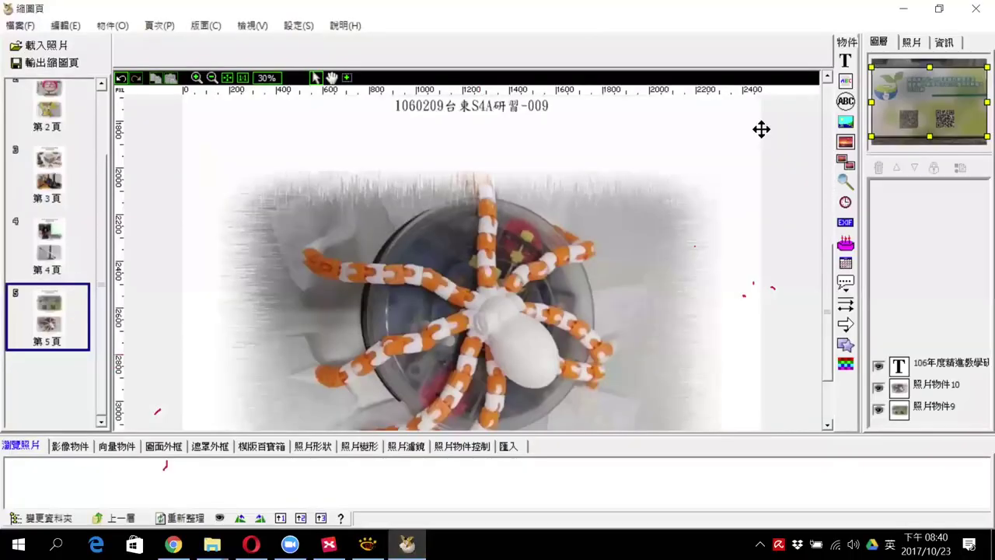
# Examine the title, photos and caption on page 5 and display the available mask frames
pyautogui.scroll(3, 336, 129)
pyautogui.scroll(1, 336, 129)
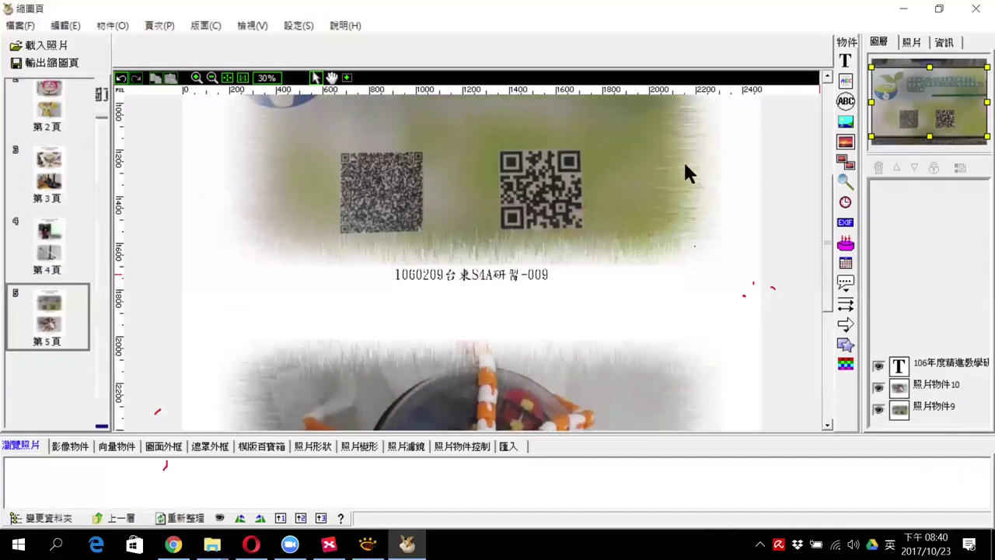
pyautogui.scroll(5, 768, 145)
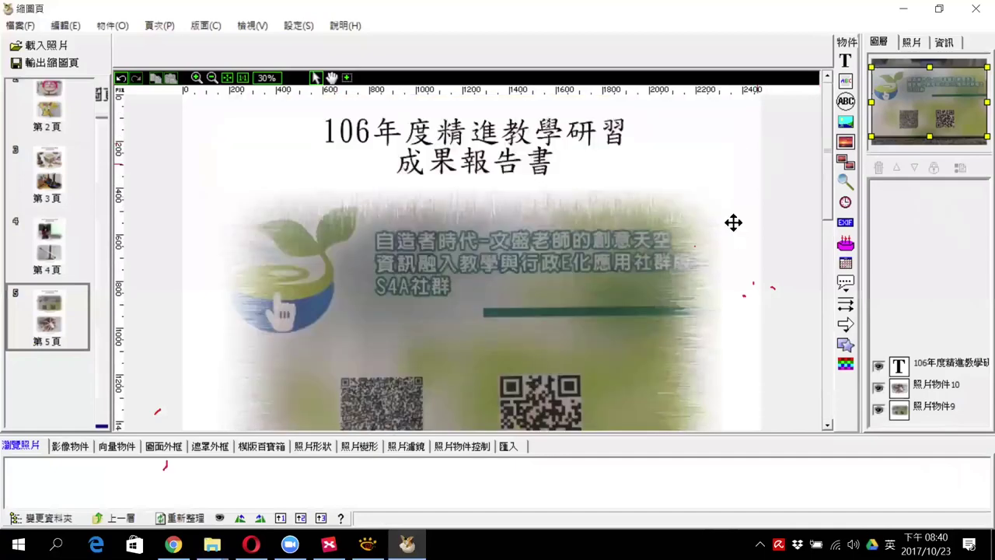
pyautogui.scroll(-1, 702, 257)
pyautogui.scroll(-2, 713, 281)
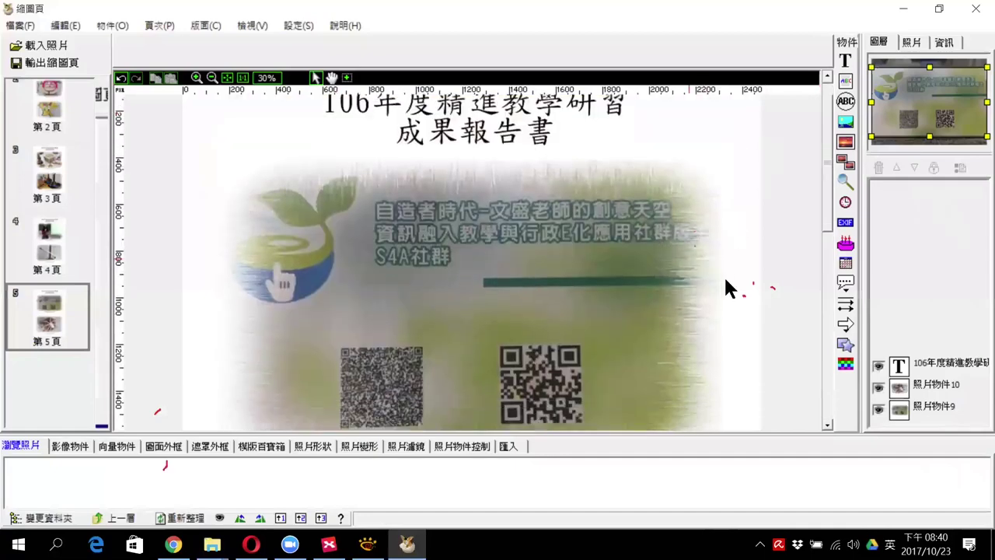
pyautogui.scroll(-2, 444, 300)
pyautogui.scroll(-1, 466, 293)
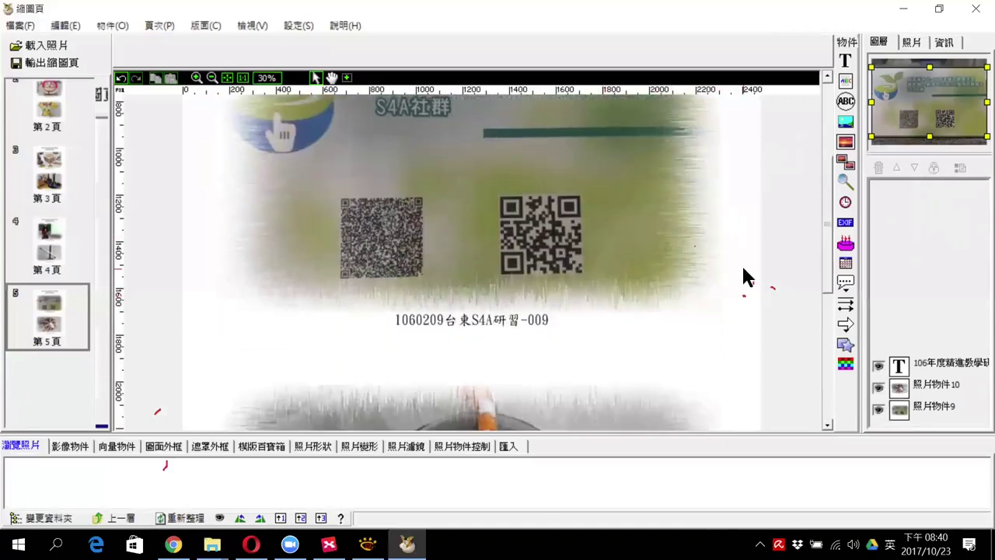
pyautogui.click(209, 447)
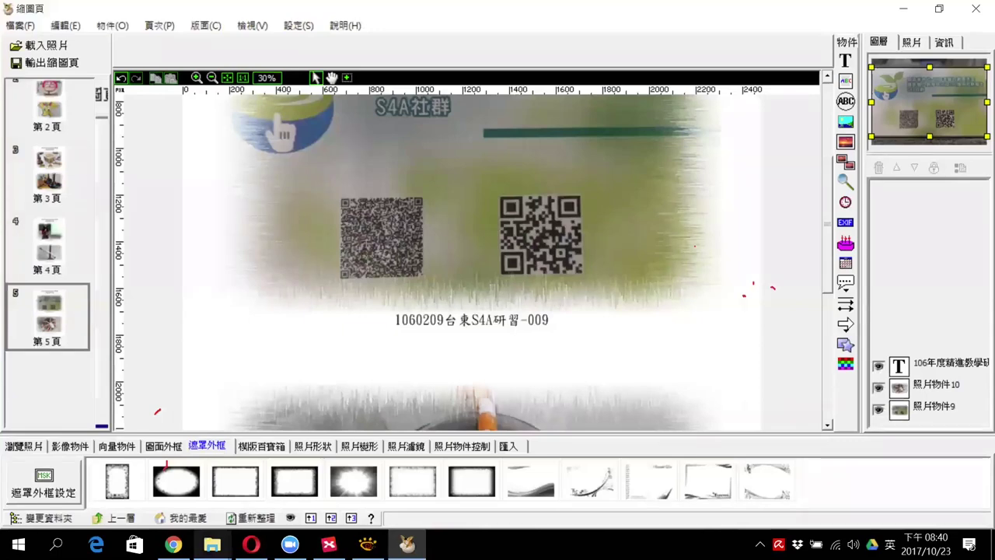
# Switch to XnView, select the photo 1060209台東S4A研習-056.JPG and return to the thumbnail page editor
pyautogui.press('super+4')
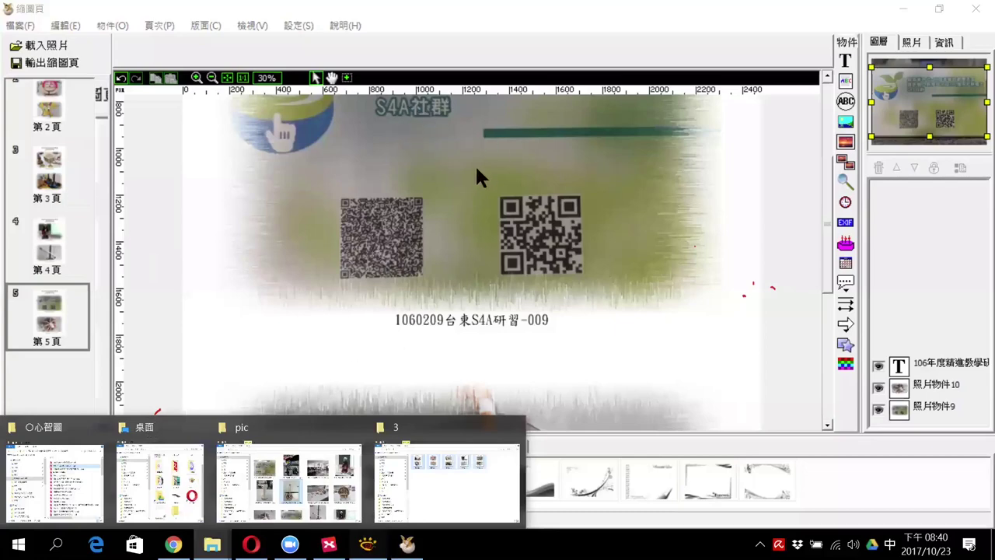
pyautogui.hotkey('alt', 'Tab')
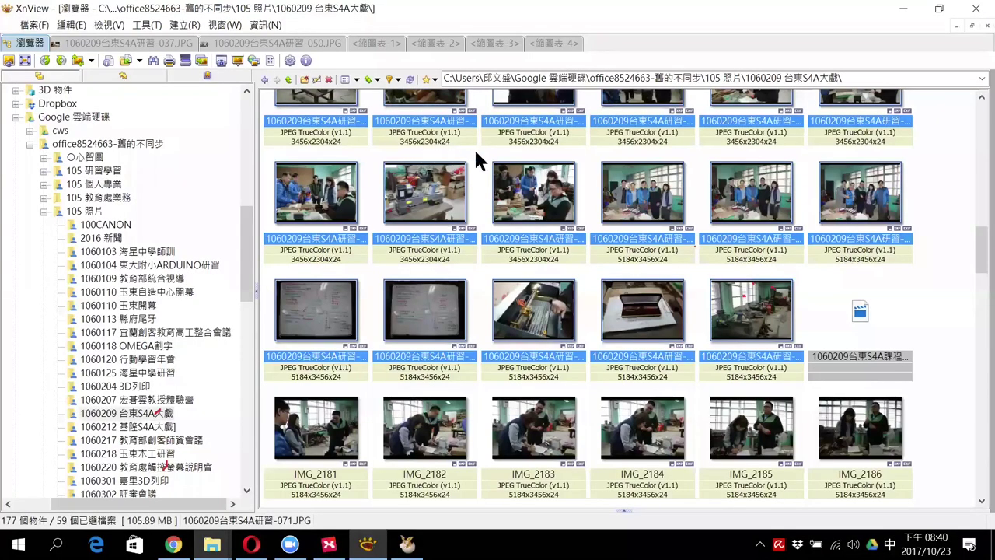
pyautogui.scroll(1, 451, 179)
pyautogui.click(450, 178)
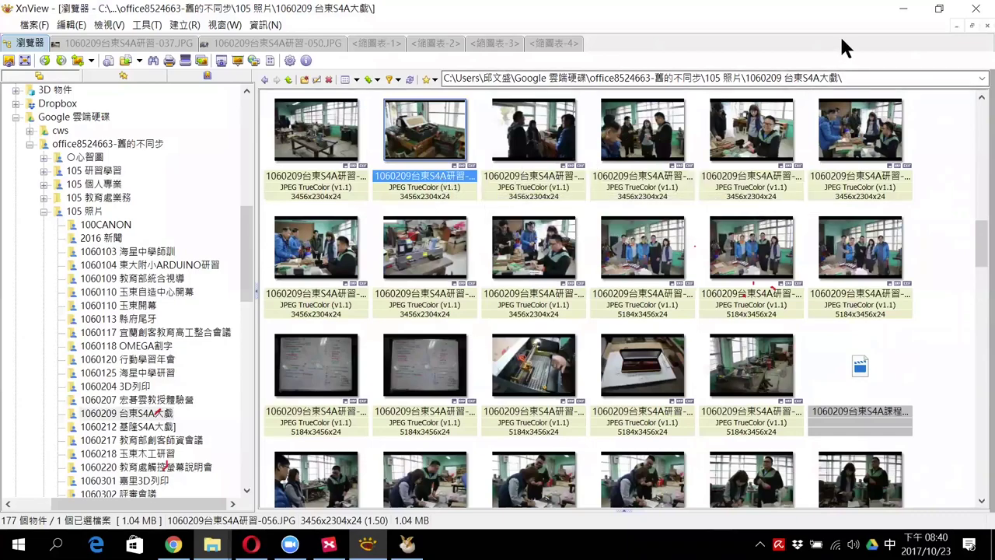
pyautogui.click(902, 9)
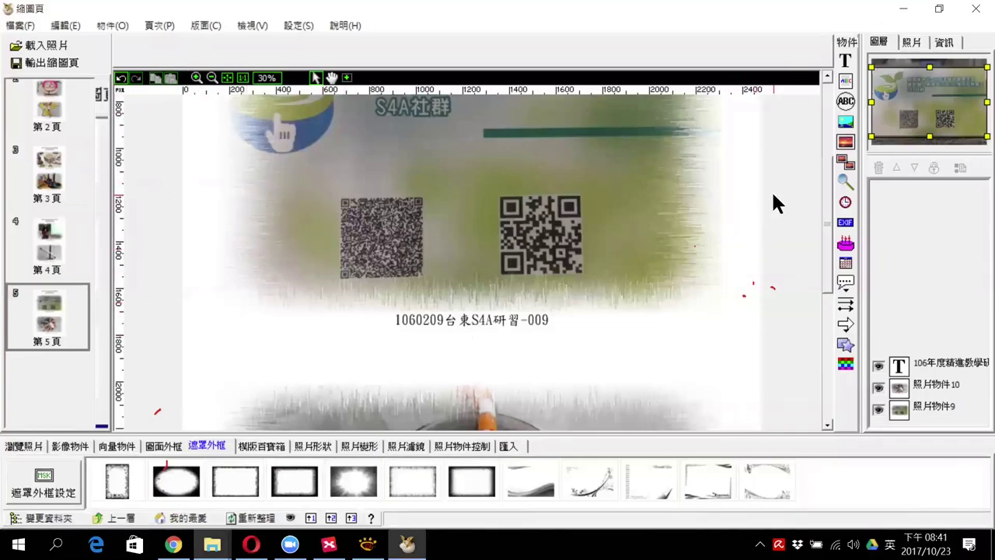
# Close the thumbnail page editor and return to PhotoCap's main window
pyautogui.scroll(-2, 774, 234)
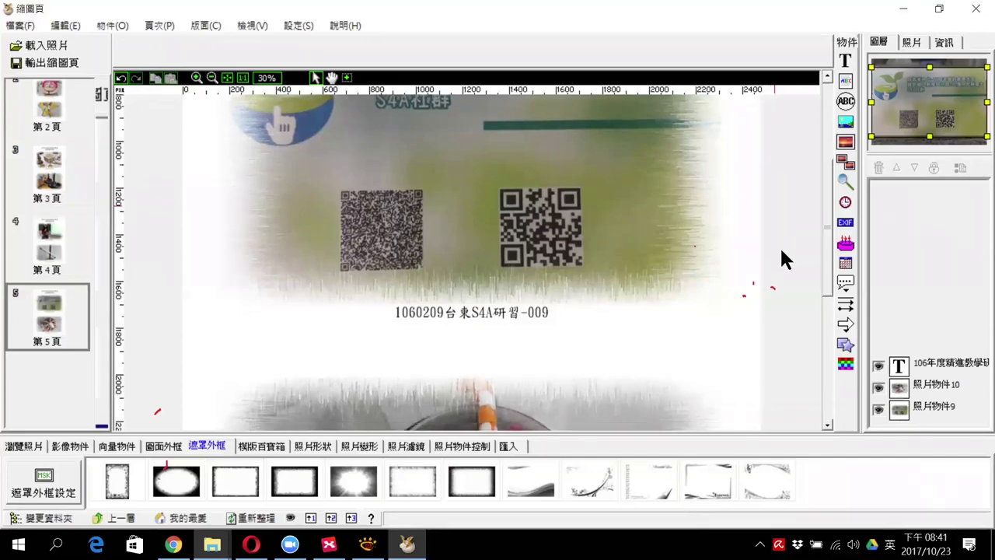
pyautogui.scroll(-2, 768, 264)
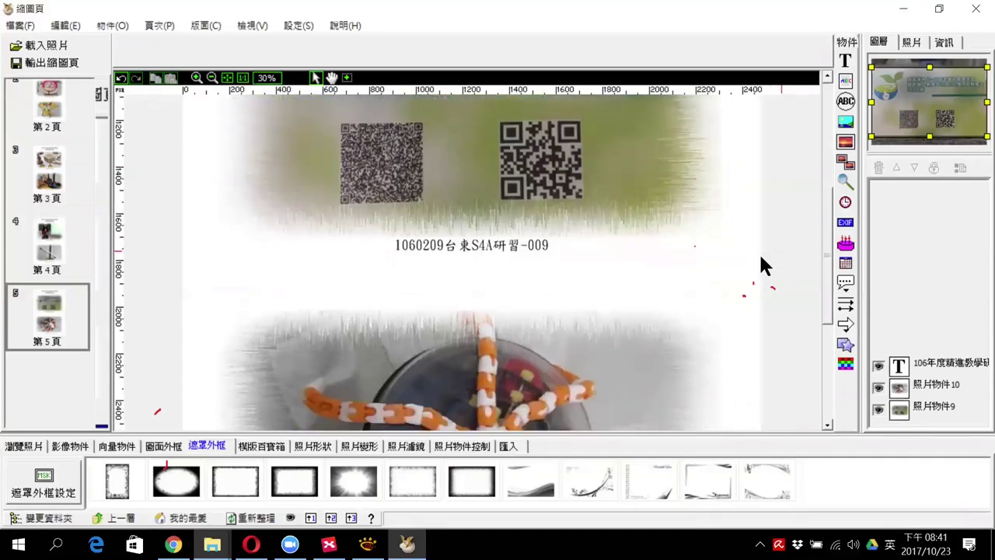
pyautogui.scroll(-4, 751, 191)
pyautogui.scroll(-2, 820, 85)
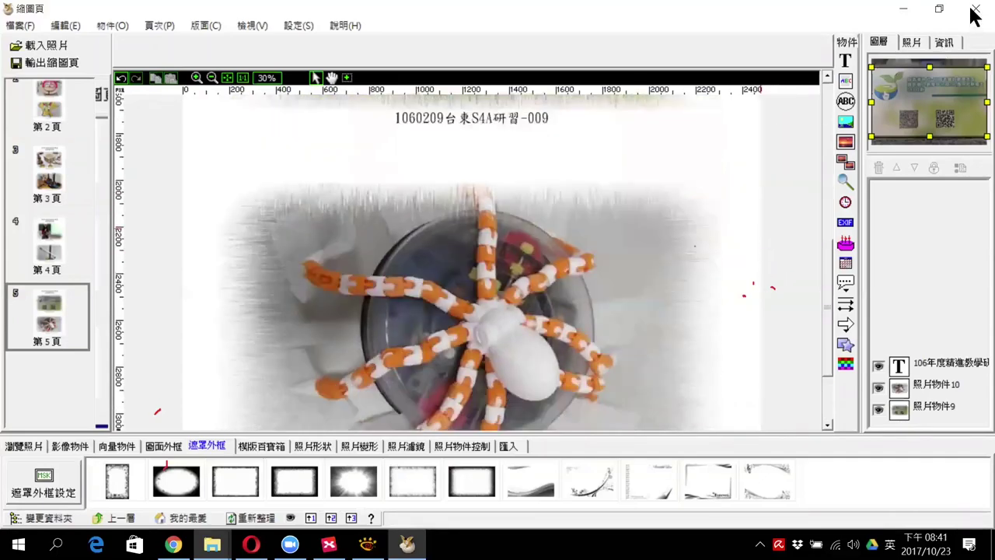
pyautogui.hotkey('alt', 'F4')
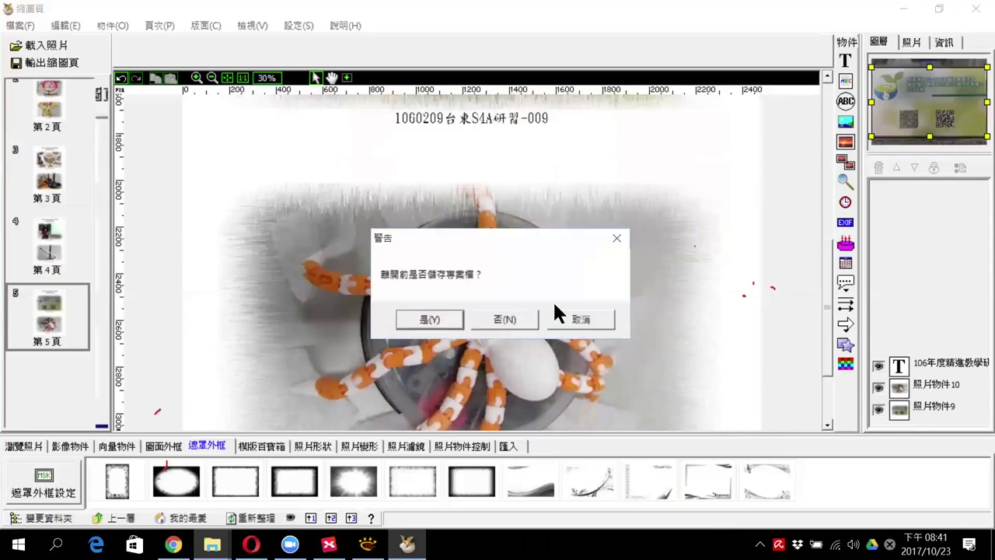
pyautogui.press('Escape')
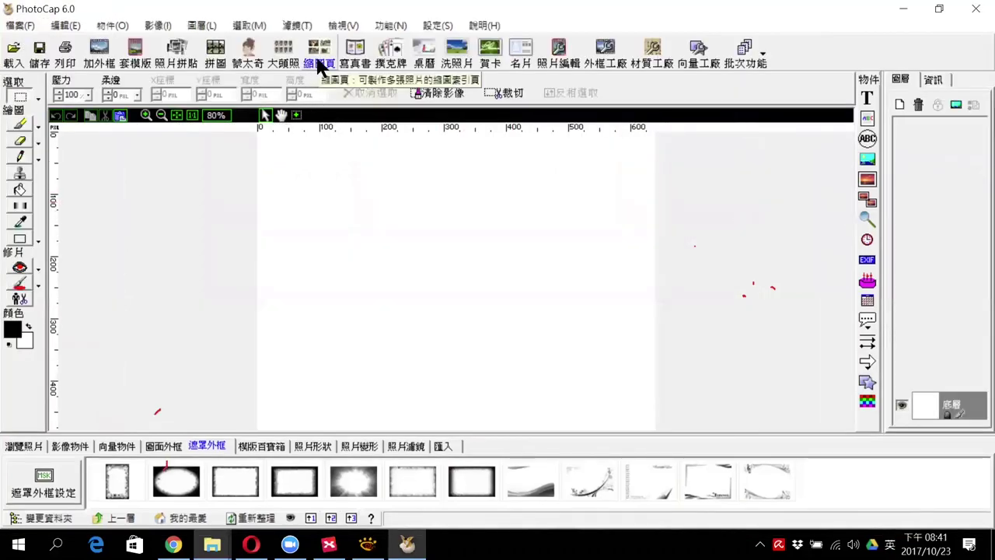
# Start a new thumbnail page project with the paper size 紙張A4 (21x29.7公分)
pyautogui.click(319, 56)
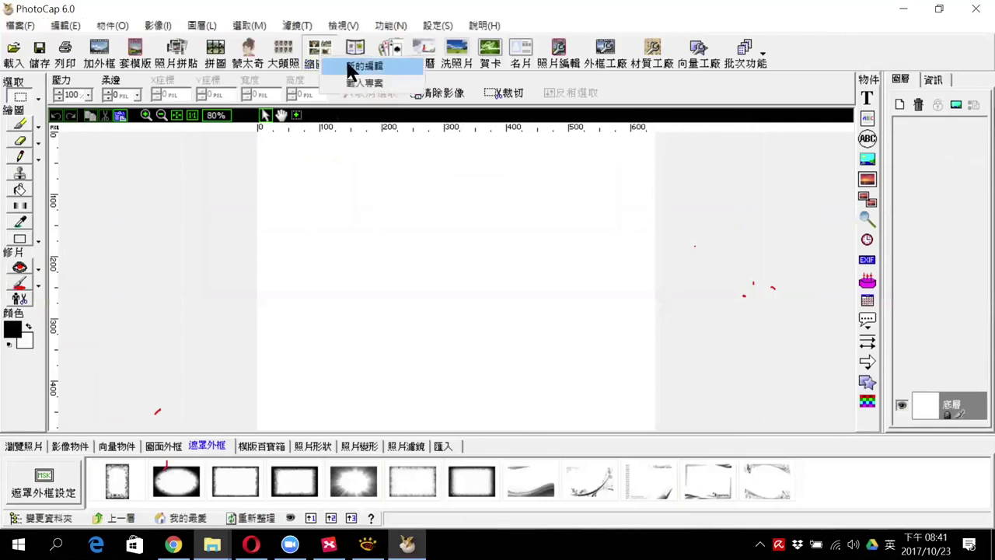
pyautogui.click(391, 66)
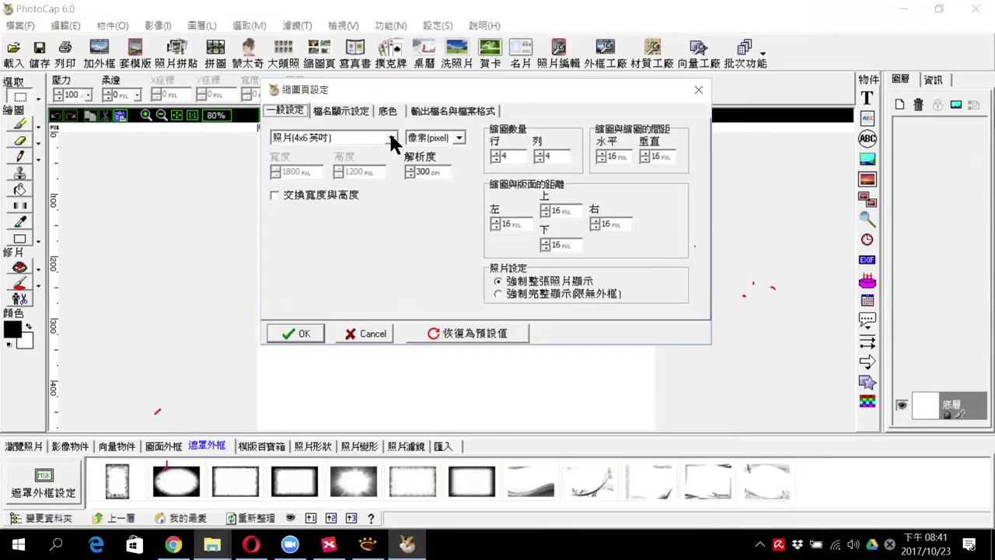
pyautogui.click(392, 139)
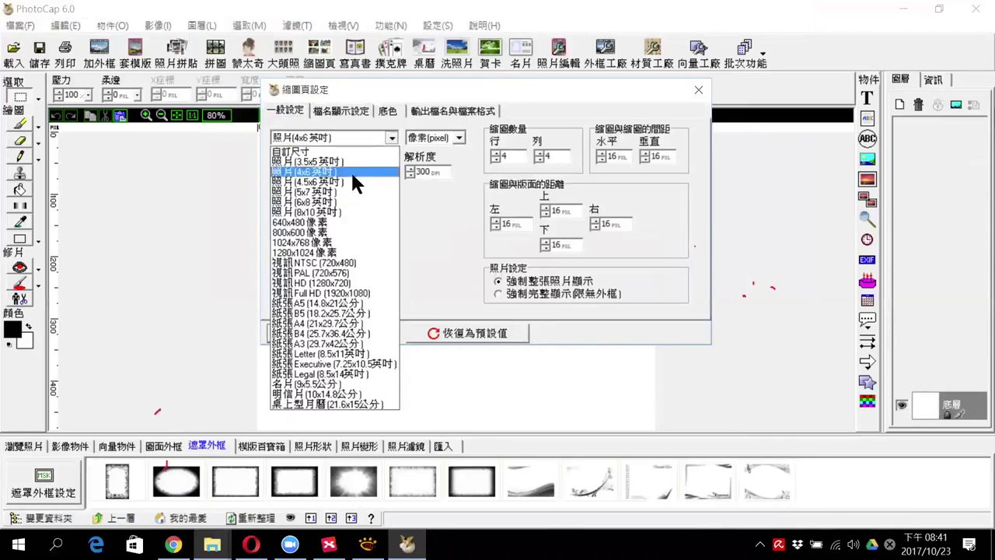
pyautogui.click(354, 323)
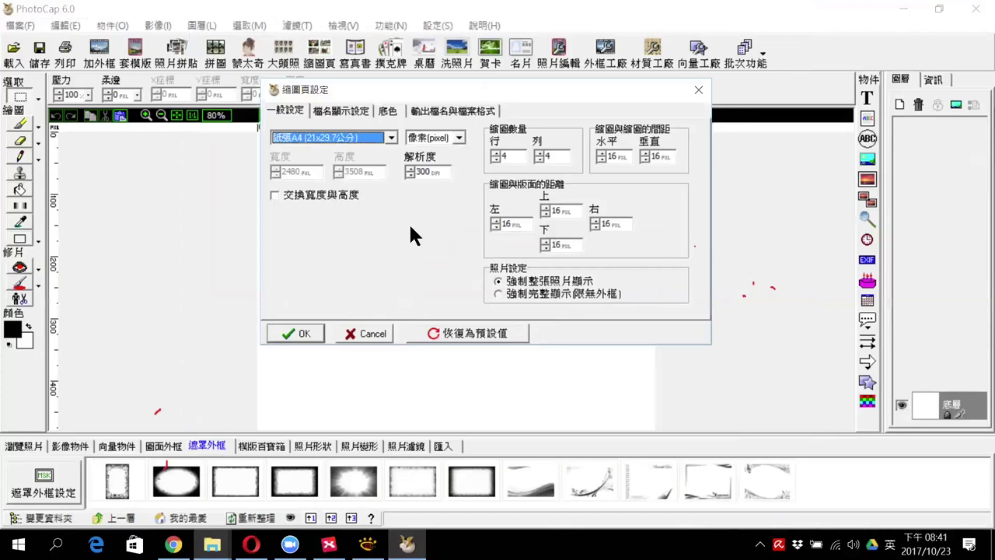
# Set the thumbnail grid to 1 行 by 2 列, with 300 px horizontal and vertical spacing between thumbnails
pyautogui.doubleClick(520, 157)
pyautogui.write('1')
pyautogui.doubleClick(565, 159)
pyautogui.write('2')
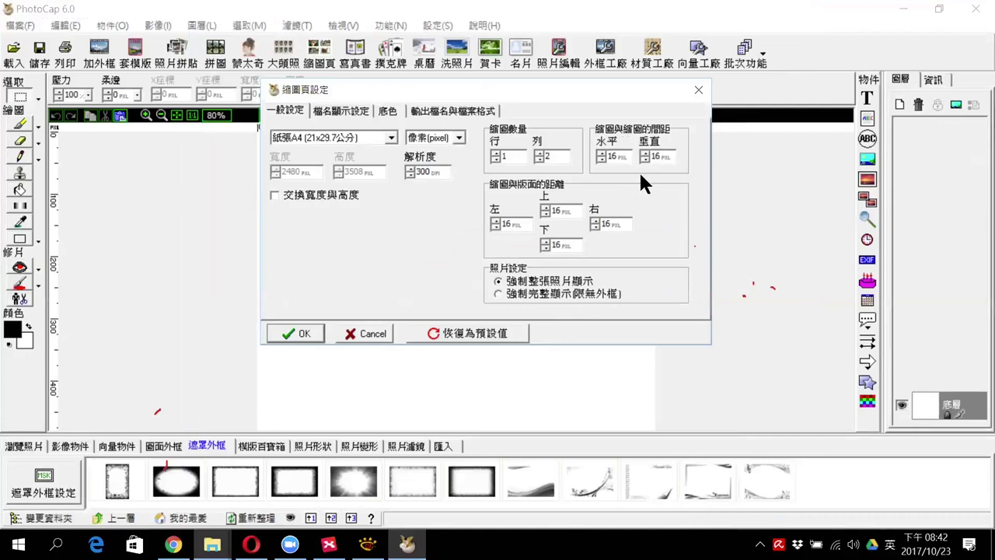
pyautogui.press('Tab')
pyautogui.write('300')
pyautogui.press('Tab')
pyautogui.write('300')
# Set the page margins around the thumbnails to 500 px at the top and 200 px at the bottom, right and left
pyautogui.moveTo(570, 210); pyautogui.dragTo(553, 210)
pyautogui.write('500')
pyautogui.doubleClick(557, 244)
pyautogui.write('200')
pyautogui.doubleClick(605, 224)
pyautogui.write('200')
pyautogui.doubleClick(514, 224)
pyautogui.write('200')
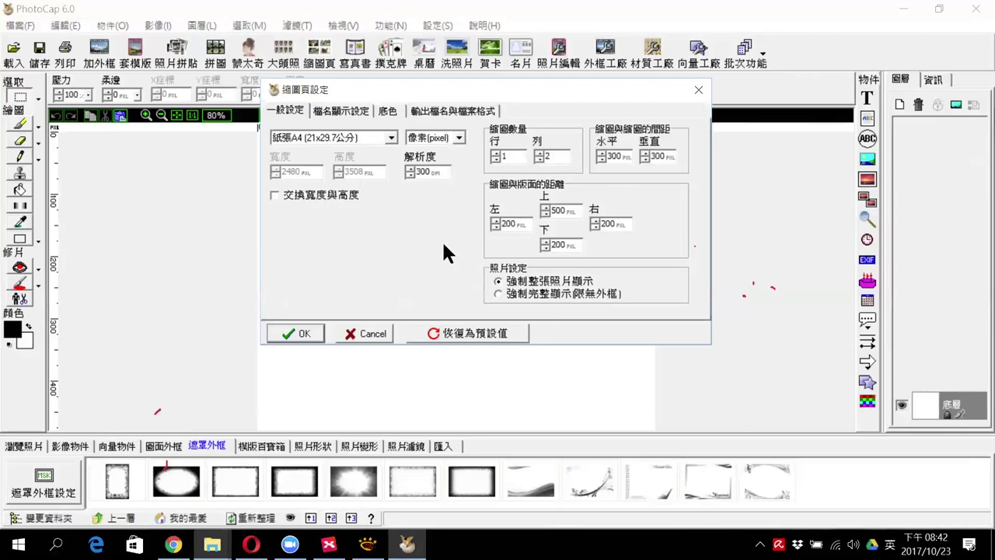
# Turn on file name display for the thumbnails, without the file extension
pyautogui.click(357, 111)
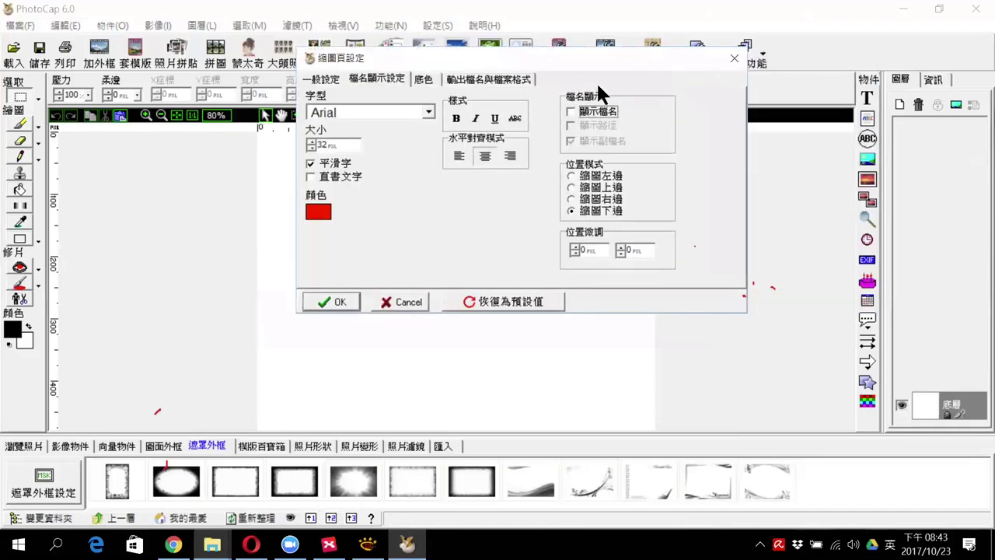
pyautogui.click(573, 113)
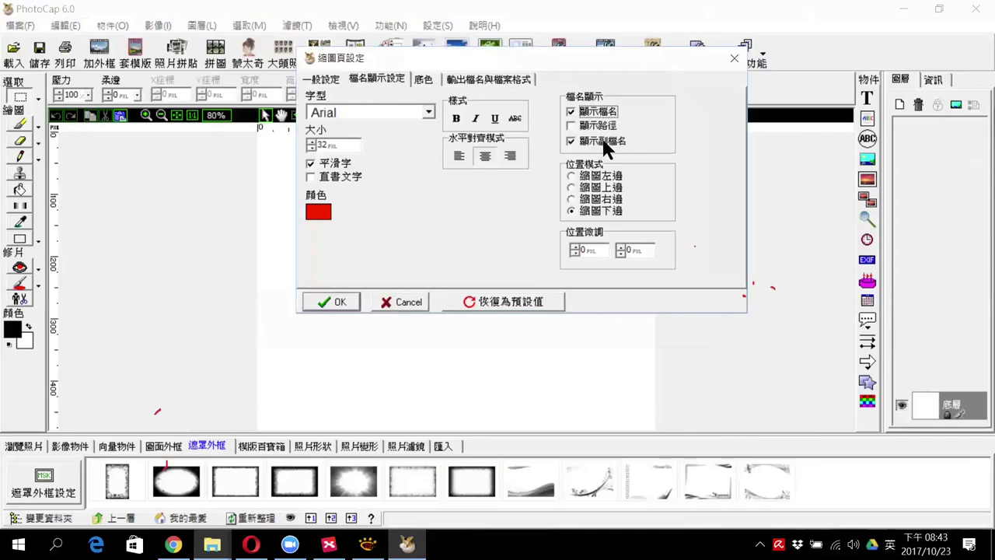
pyautogui.click(567, 138)
# Set the file name captions to the font 王漢宗粗明體繁 at a size of 70 px
pyautogui.click(427, 113)
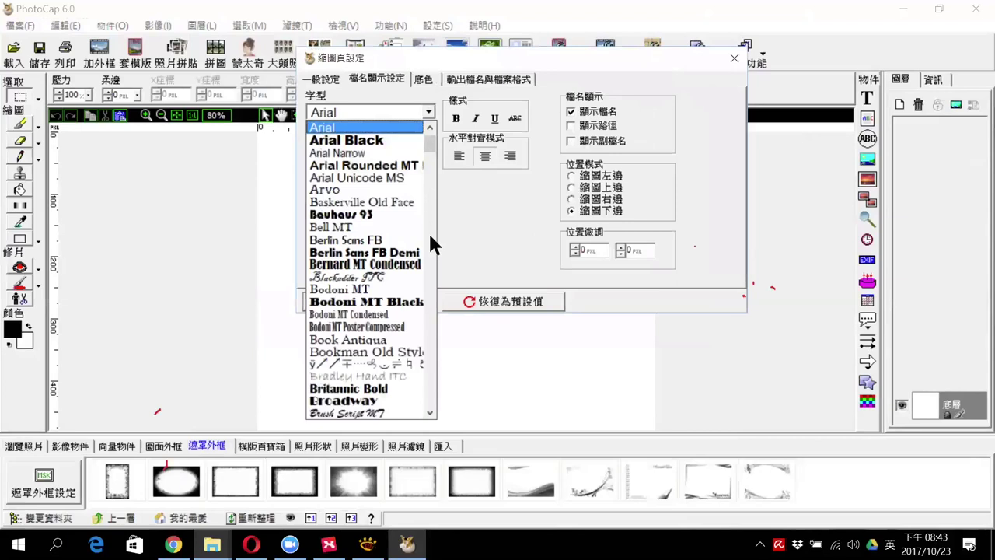
pyautogui.scroll(-20, 427, 264)
pyautogui.scroll(-2, 428, 299)
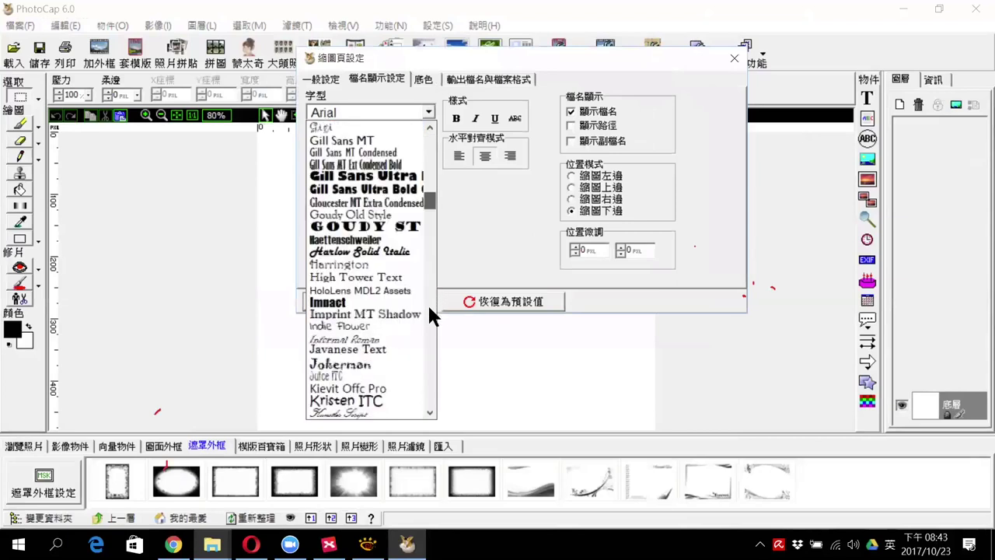
pyautogui.scroll(-20, 367, 379)
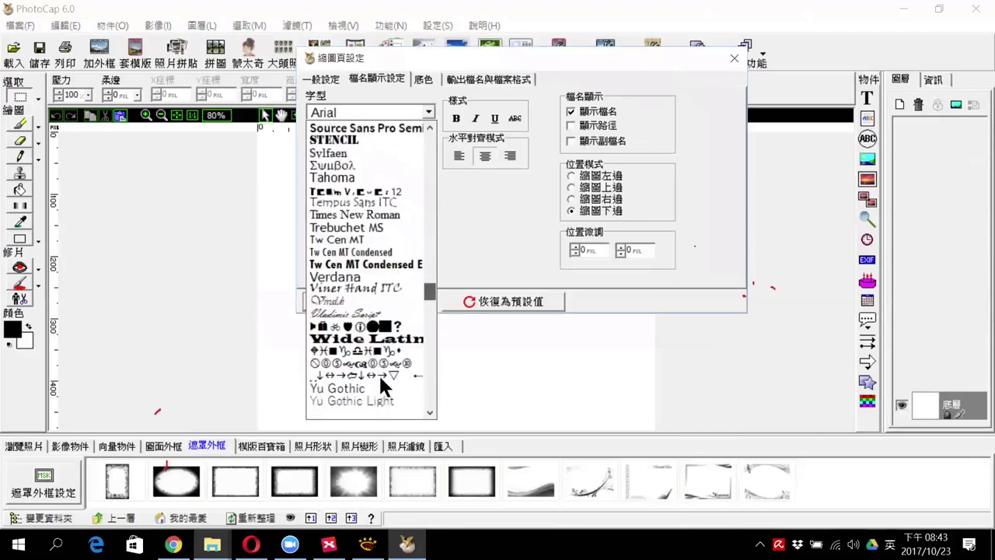
pyautogui.click(378, 375)
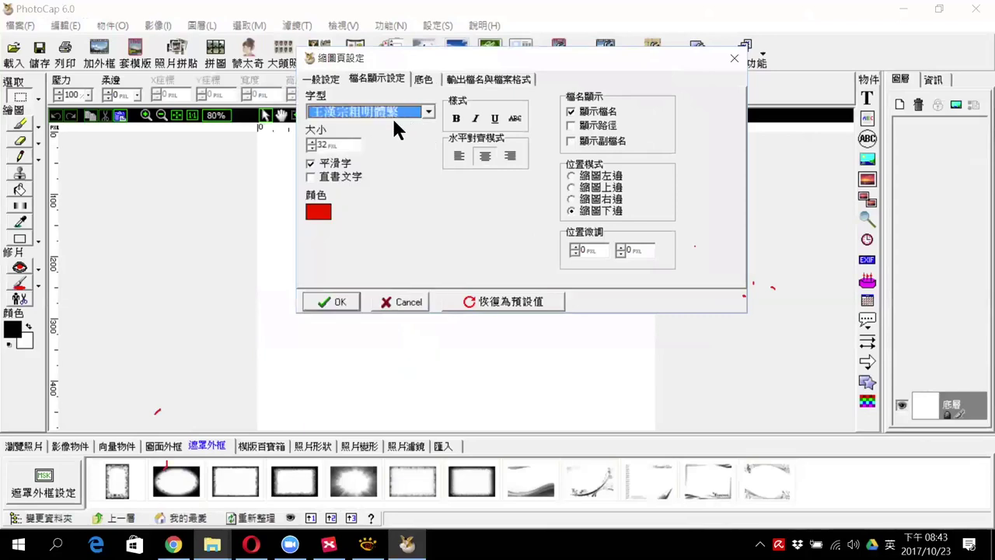
pyautogui.doubleClick(322, 144)
pyautogui.write('70')
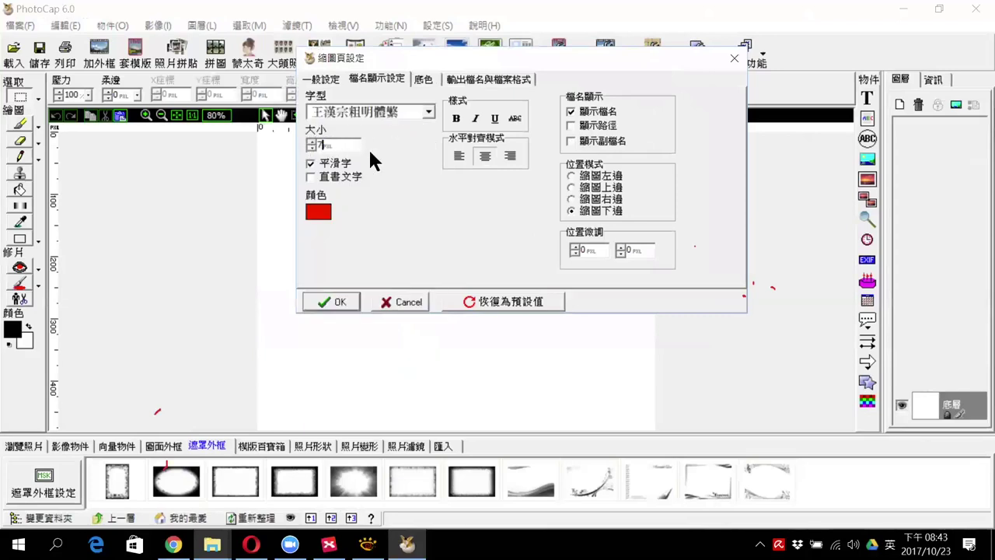
# Change the file name caption color to black and create the thumbnail page with these settings
pyautogui.click(318, 211)
pyautogui.click(414, 236)
pyautogui.press('Return')
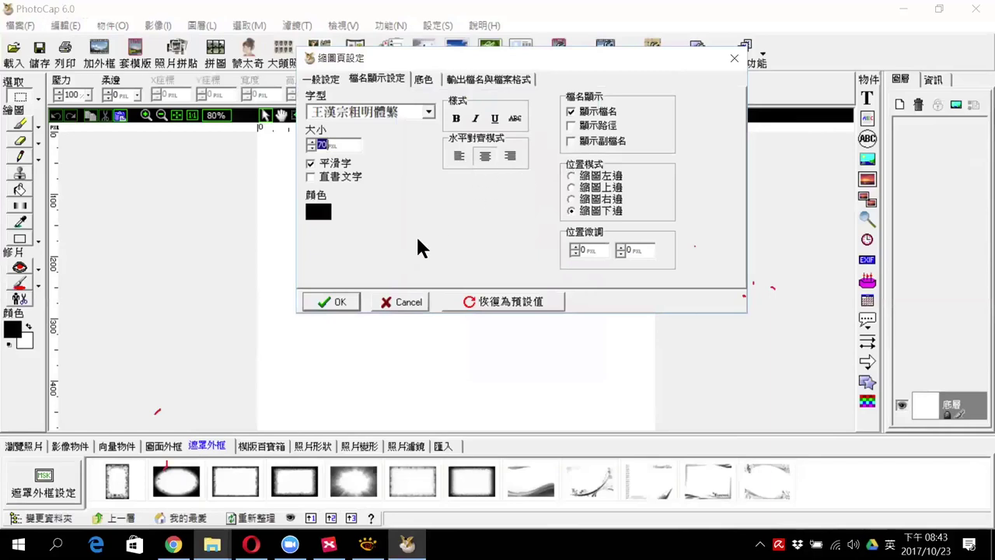
pyautogui.click(333, 303)
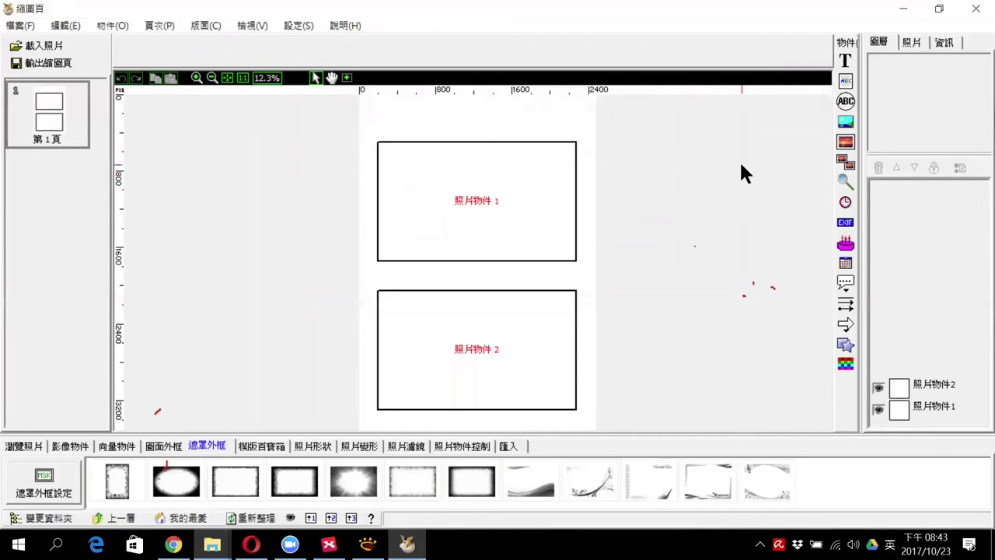
# Add a text object in the black shadowed style reading "105年噗浪客研習成果" with "成果照片" on a second line
pyautogui.click(846, 62)
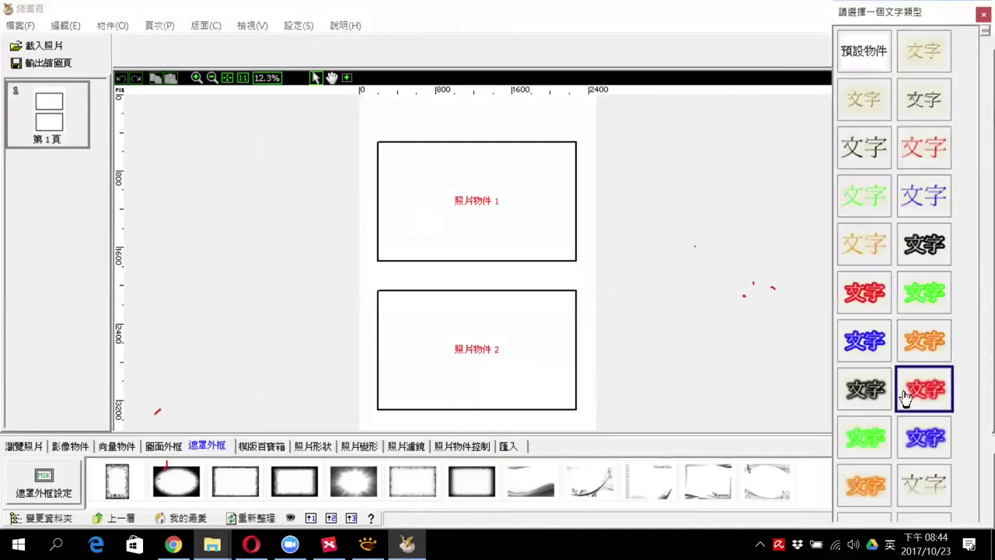
pyautogui.click(869, 394)
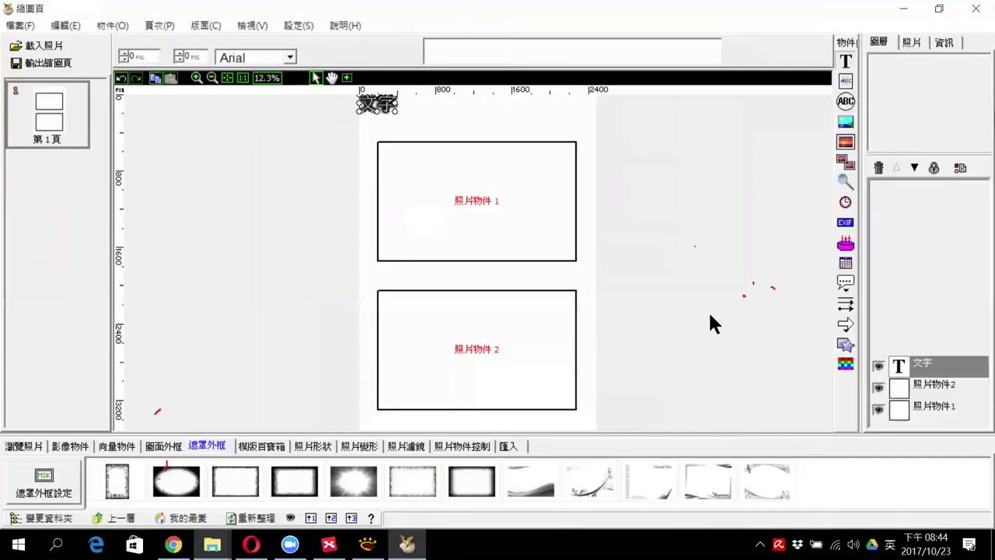
pyautogui.click(453, 45)
pyautogui.doubleClick(429, 44)
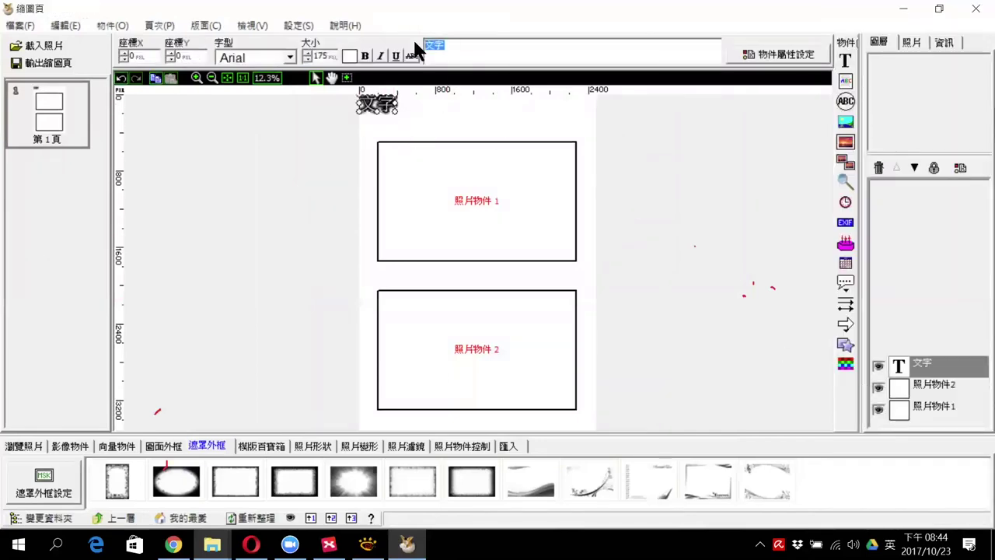
pyautogui.press('BackSpace')
pyautogui.write('10')
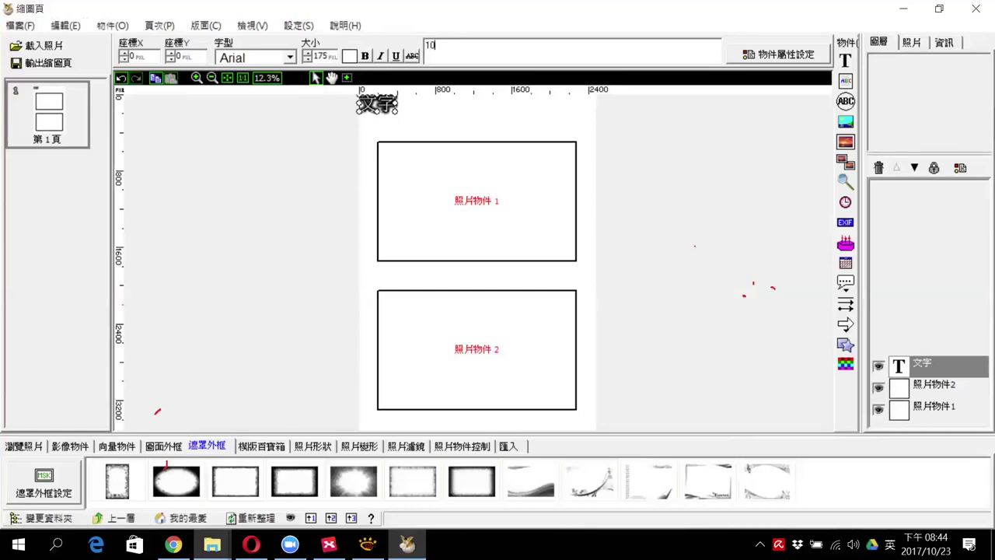
pyautogui.write('5年')
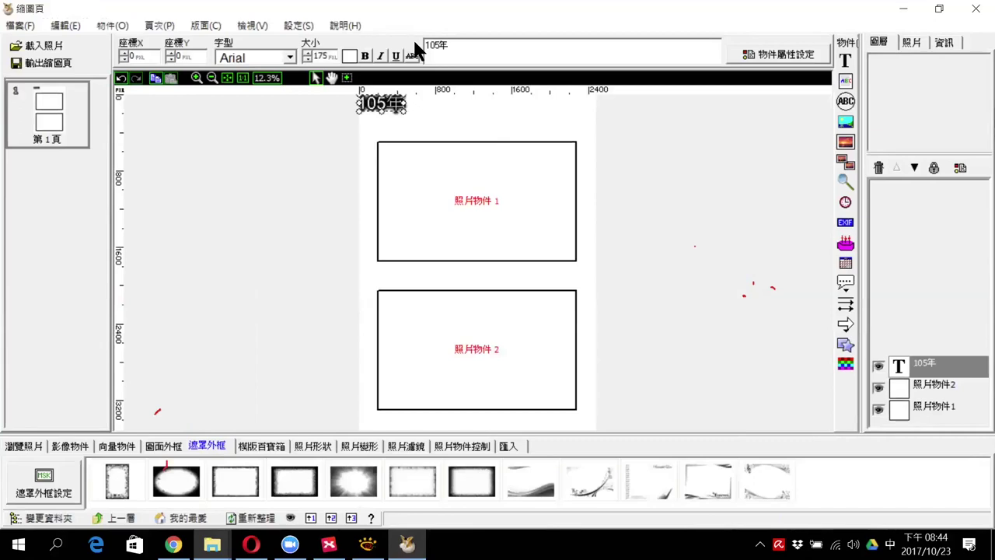
pyautogui.write('蹀浪客研習成果')
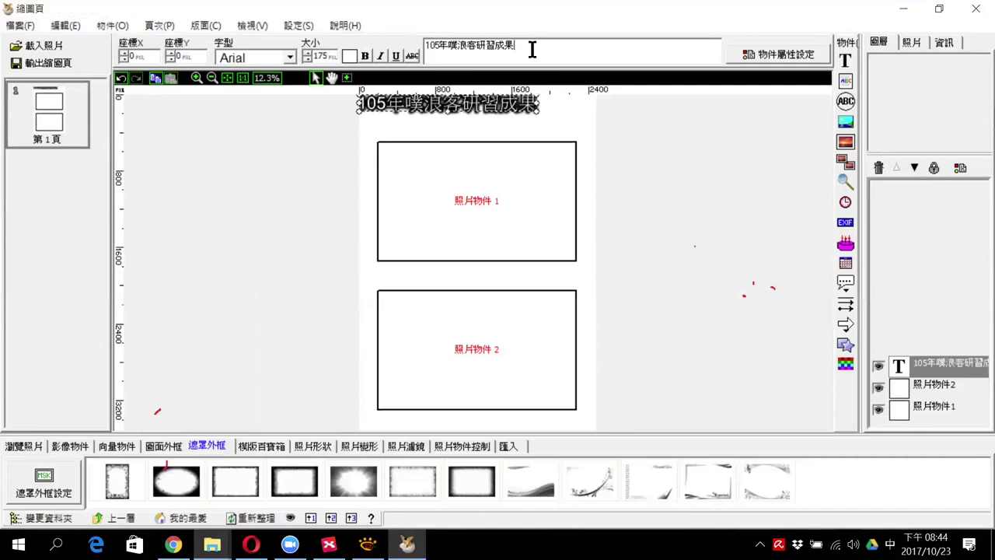
pyautogui.press('Return')
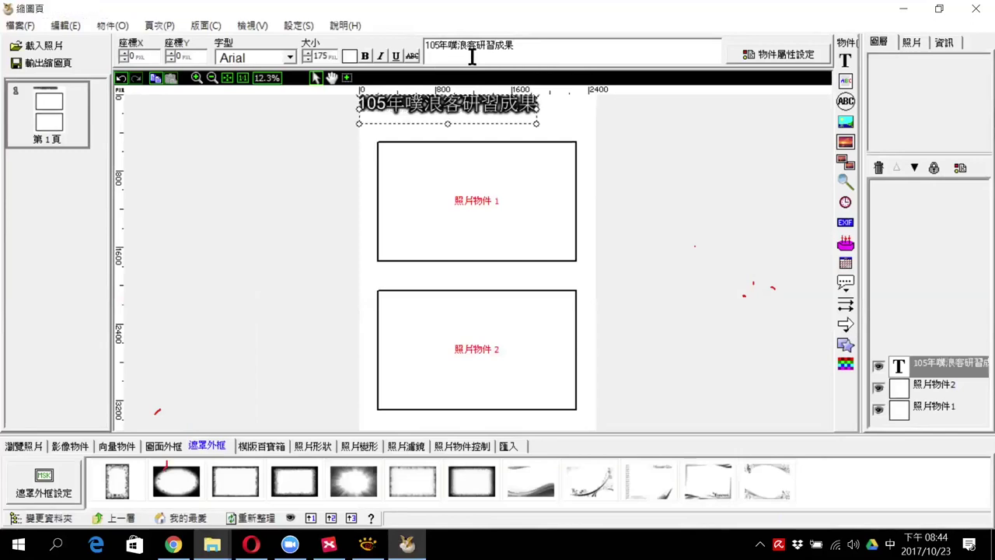
pyautogui.write('成果照片')
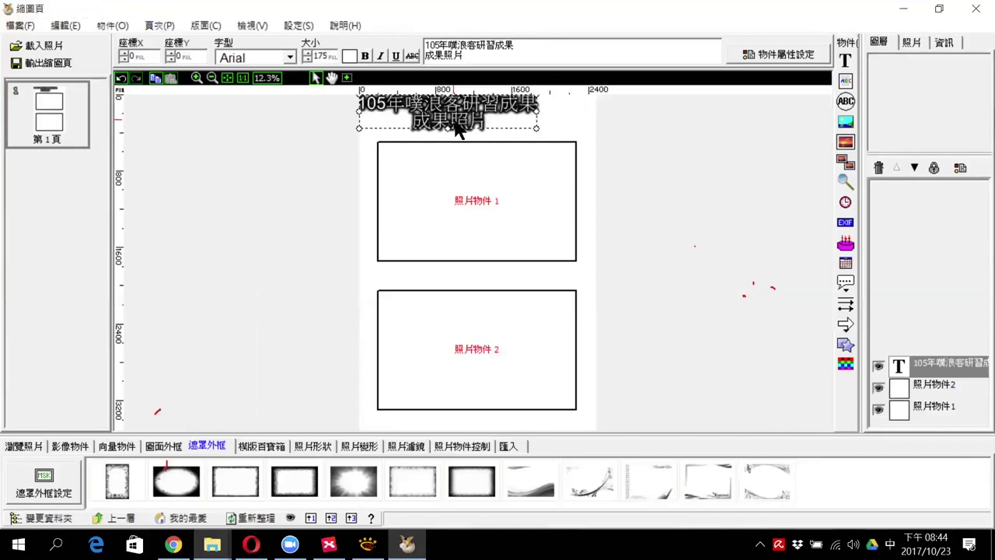
# Center the title above the first photo frame and enlarge it to about the frame's width, at size 199 px
pyautogui.moveTo(469, 117); pyautogui.dragTo(488, 123)
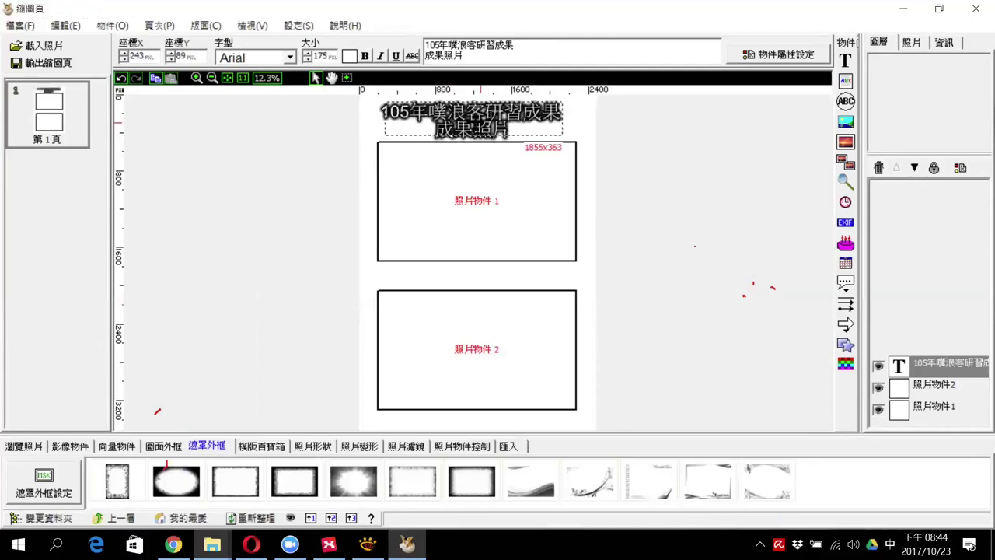
pyautogui.moveTo(555, 137); pyautogui.dragTo(578, 160)
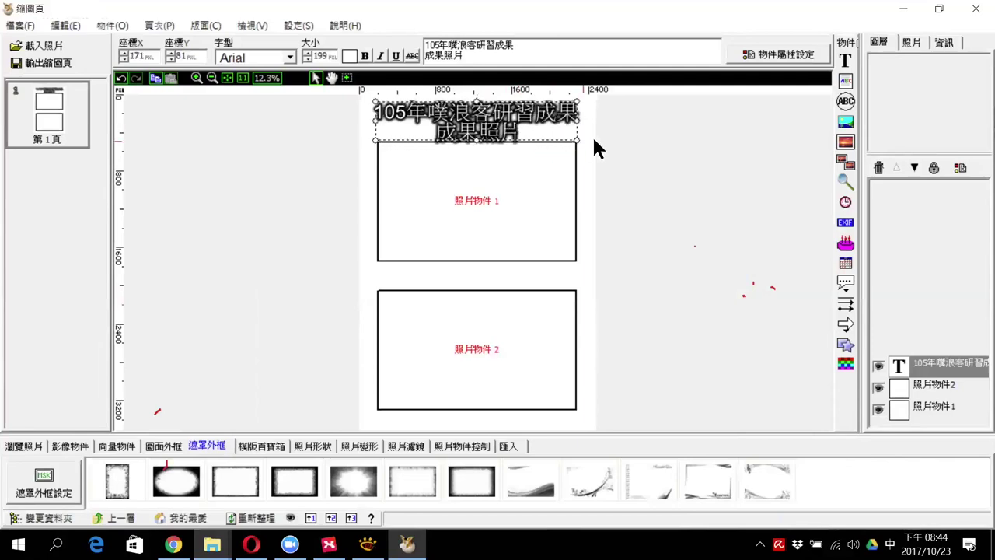
pyautogui.click(648, 142)
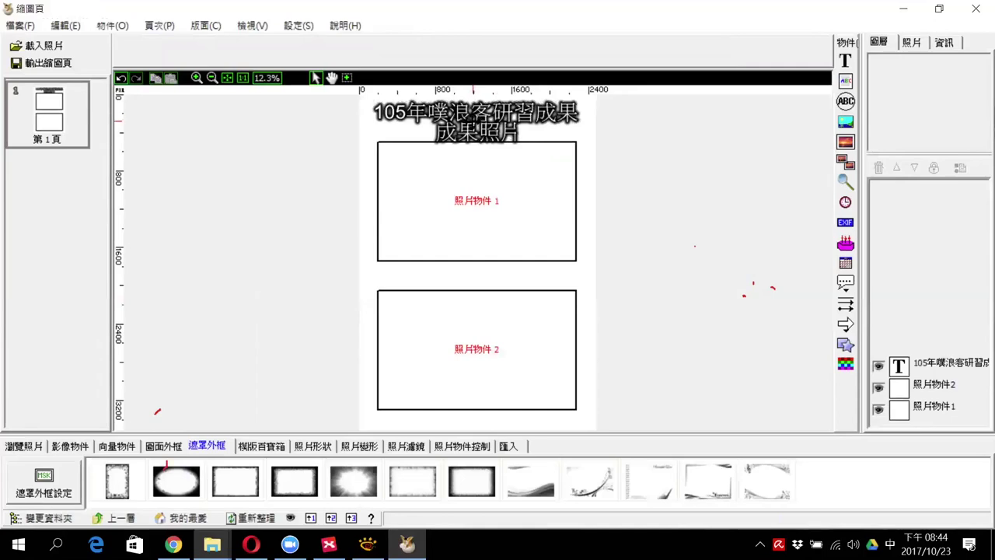
# Examine the title's wording and font settings in its text properties, then deselect the title
pyautogui.doubleClick(471, 117)
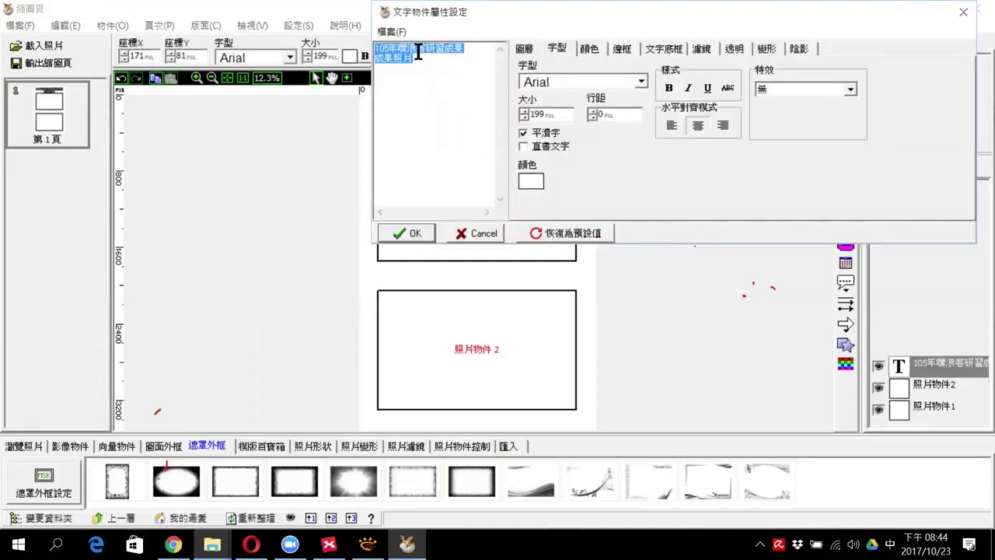
pyautogui.moveTo(406, 48)
pyautogui.mouseDown()
pyautogui.moveTo(450, 48)
pyautogui.moveTo(398, 46)
pyautogui.mouseUp()
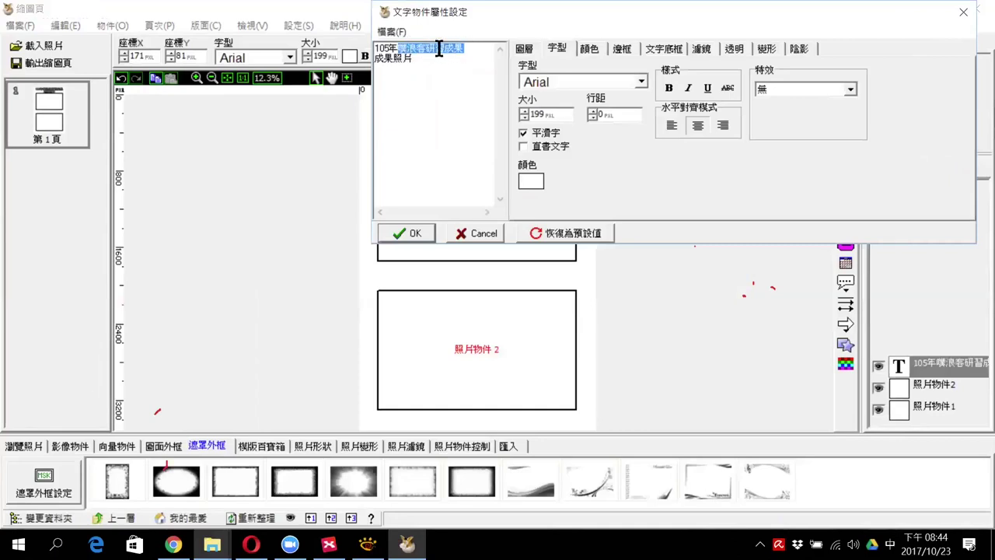
pyautogui.click(414, 235)
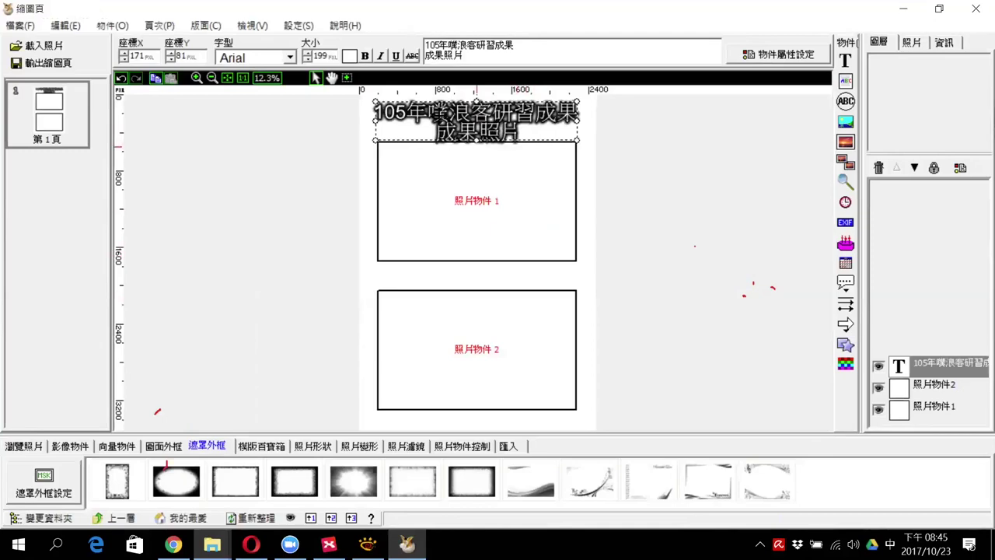
pyautogui.click(624, 174)
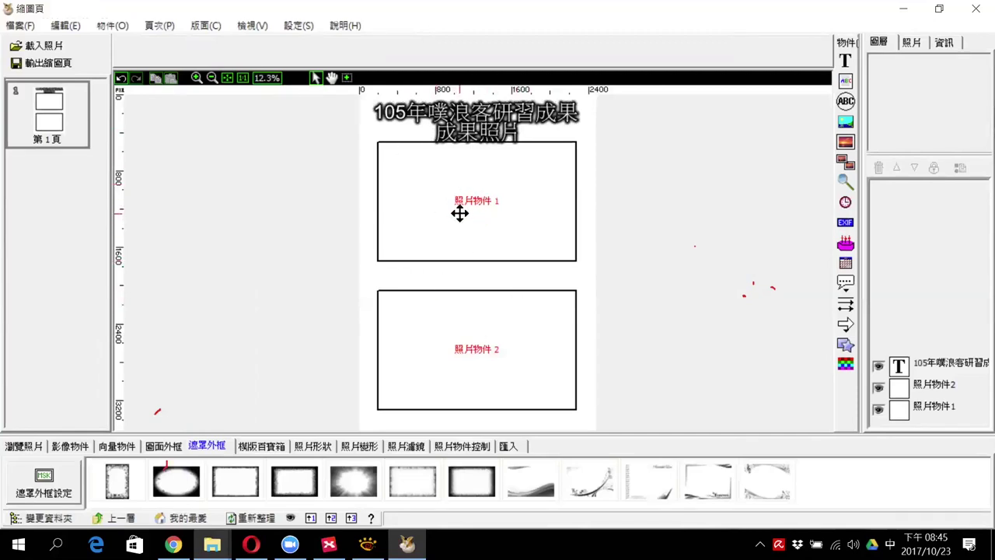
# Save the page layout as a template with the file name 00000
pyautogui.click(22, 26)
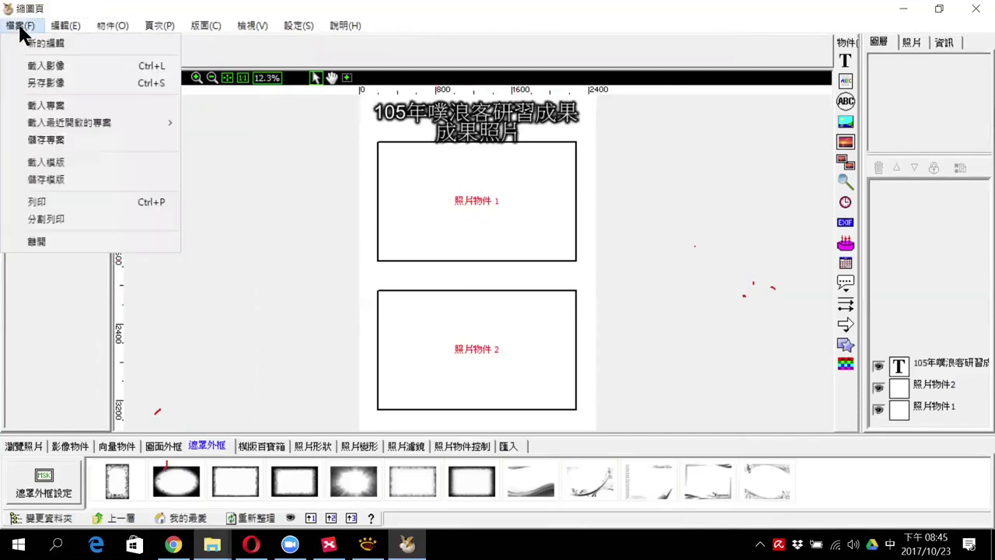
pyautogui.click(74, 184)
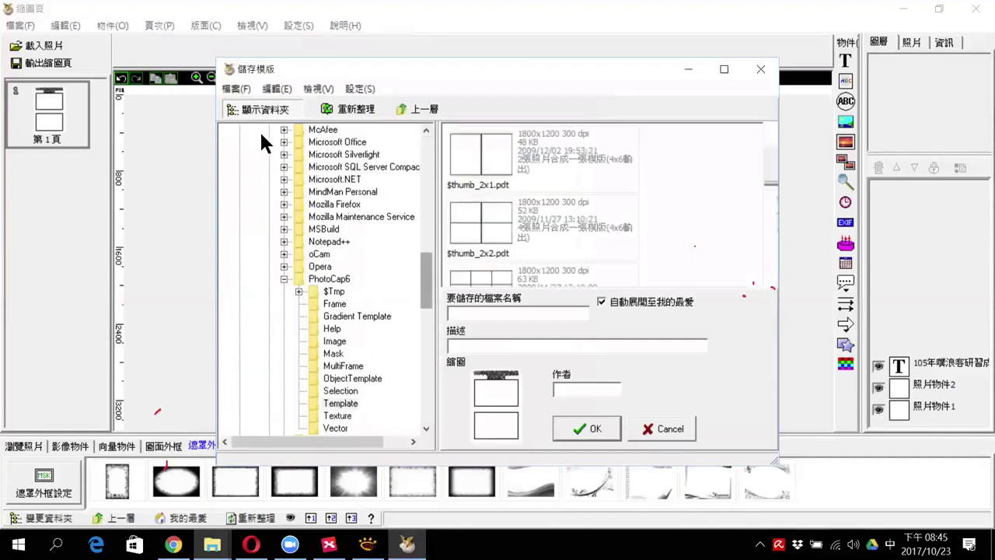
pyautogui.click(469, 313)
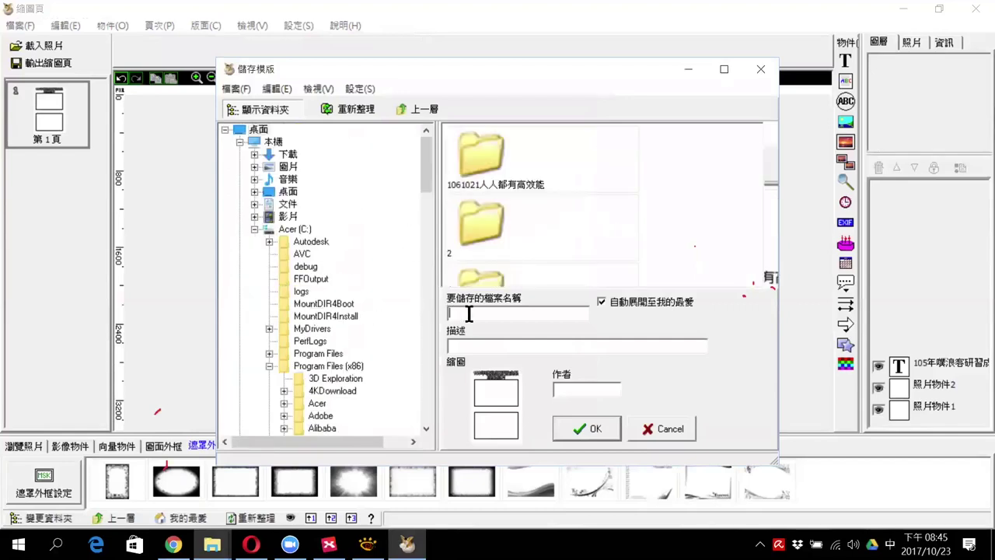
pyautogui.write('00000')
pyautogui.click(588, 425)
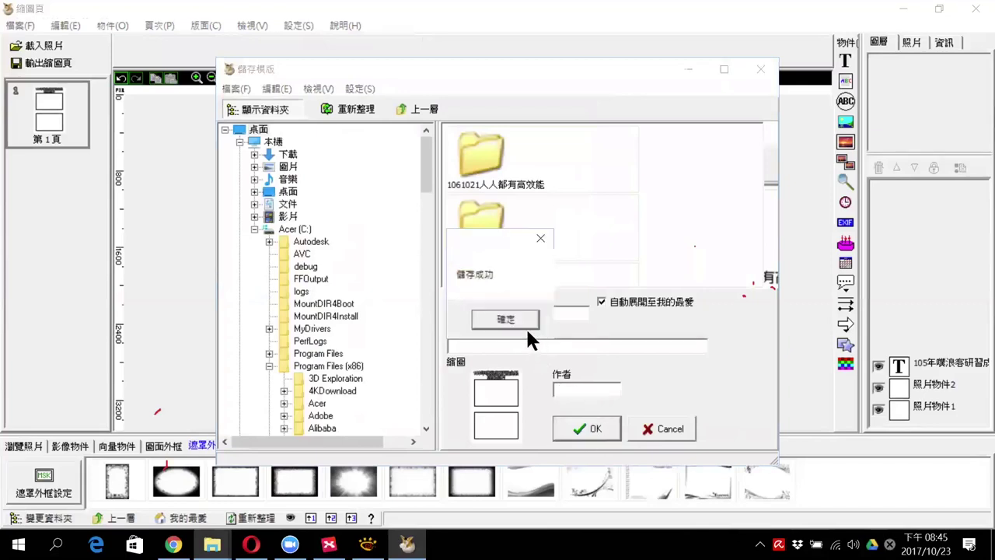
pyautogui.click(519, 319)
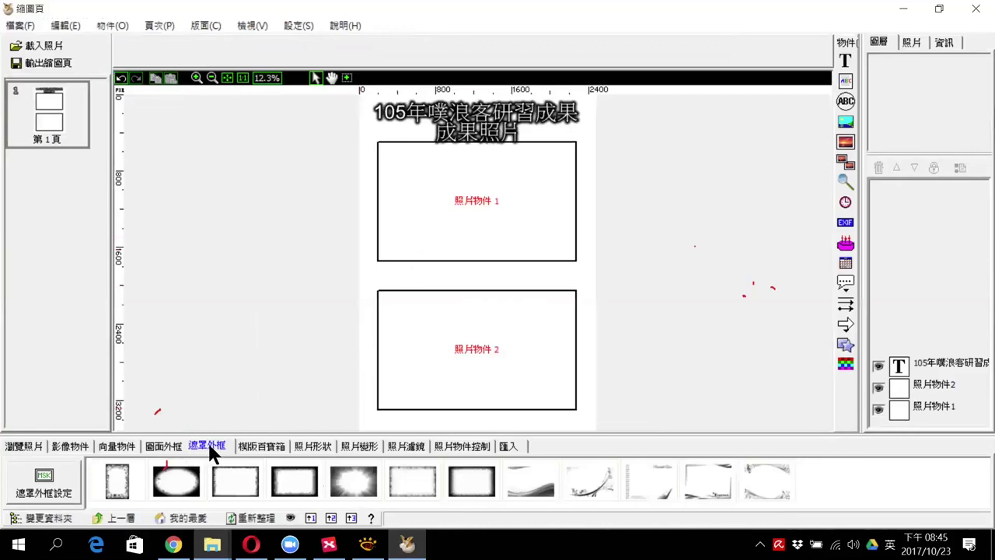
# Load the photos 1060209台東S4A研習-001.jpg and 1060209台東S4A研習-002.jpg from the pic folder into the page's two photo frames
pyautogui.click(264, 448)
pyautogui.click(315, 446)
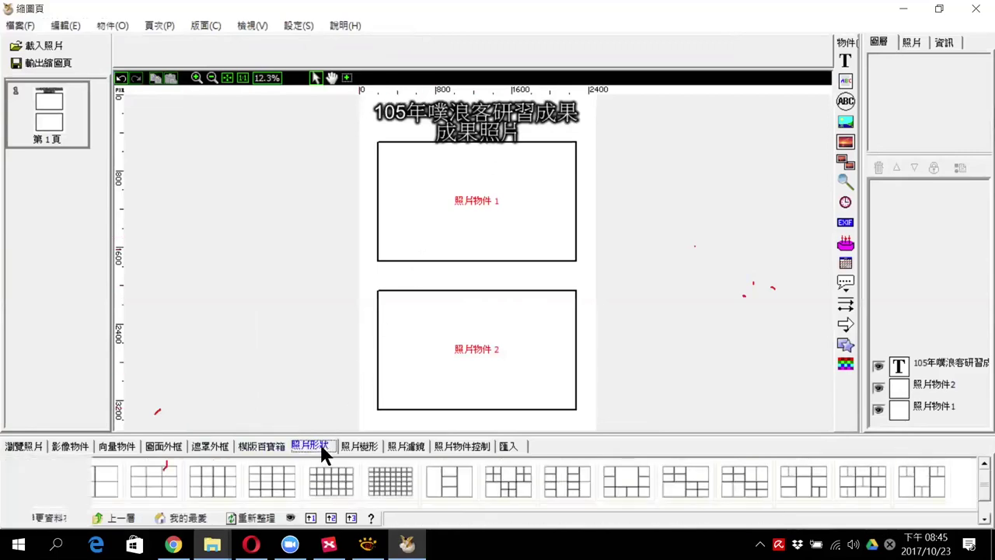
pyautogui.click(149, 450)
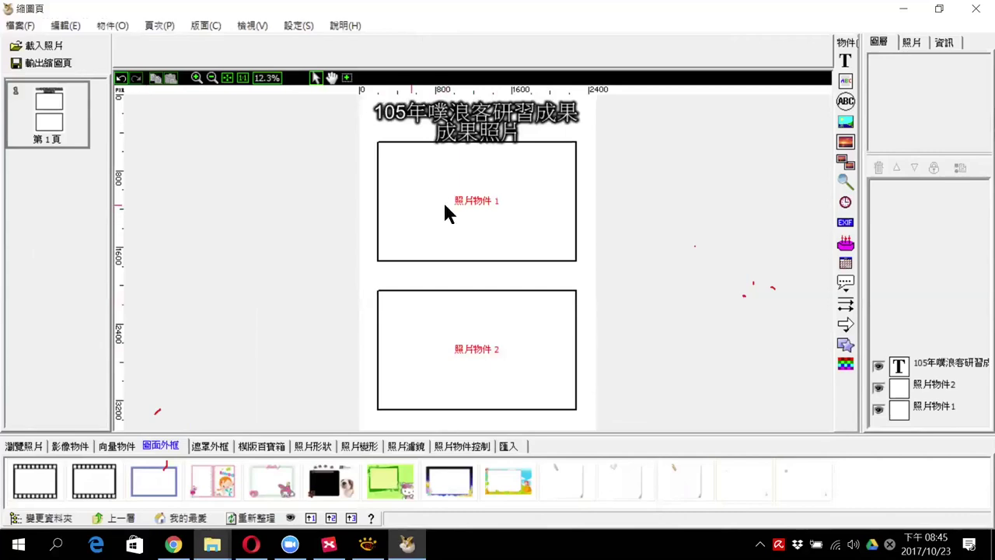
pyautogui.click(55, 48)
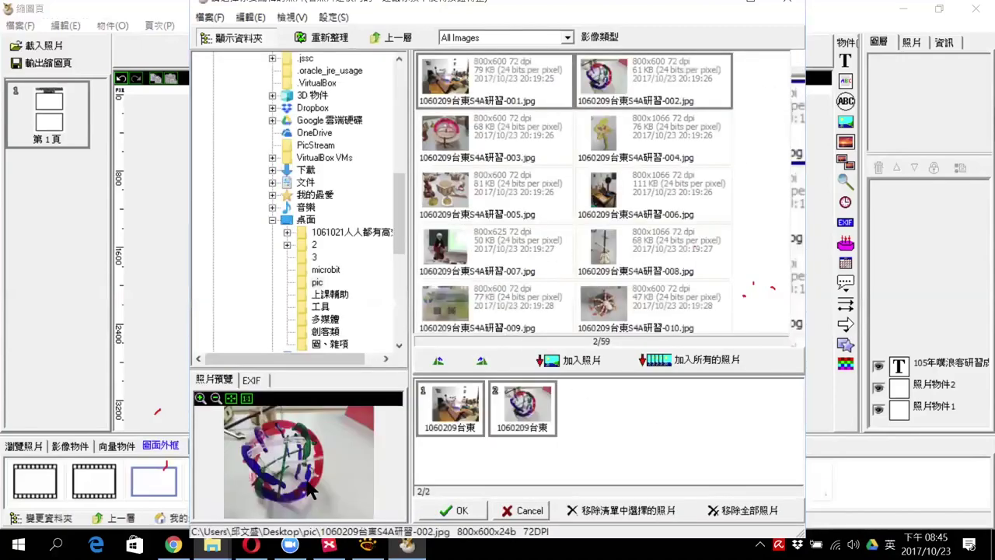
pyautogui.press('Return')
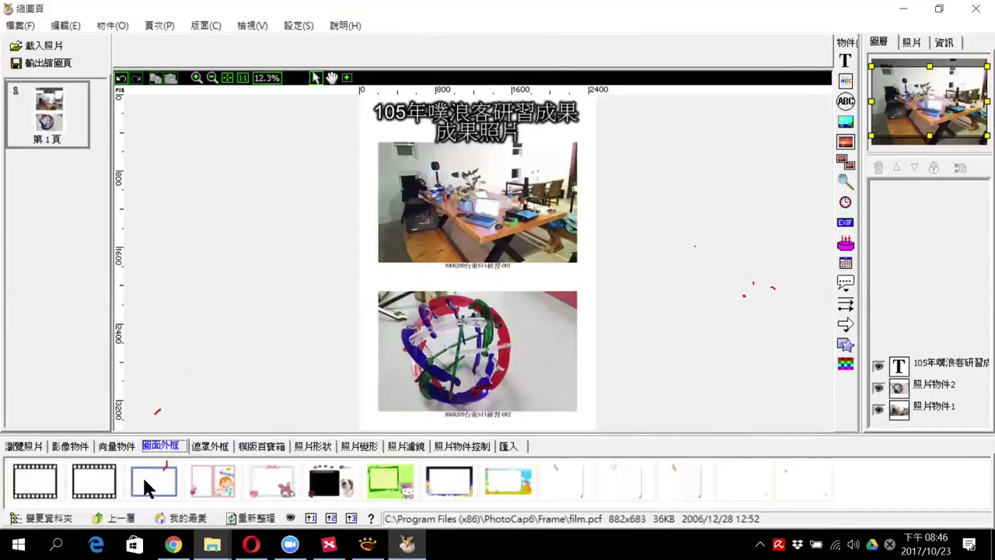
# Apply the blue border and then the green Hello Kitty frame to the first photo, and the pink rabbit frame to the second
pyautogui.moveTo(144, 476); pyautogui.dragTo(442, 231)
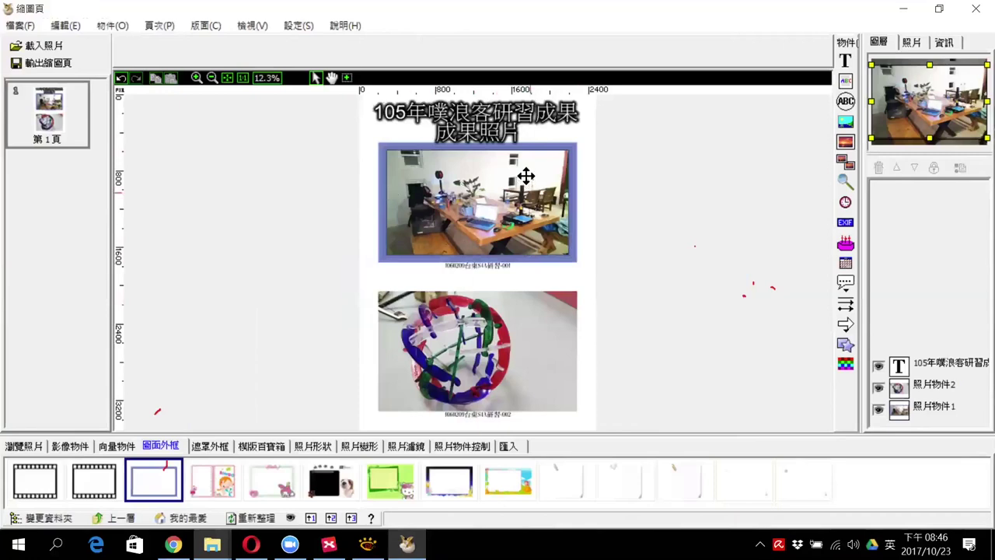
pyautogui.moveTo(385, 483); pyautogui.dragTo(465, 211)
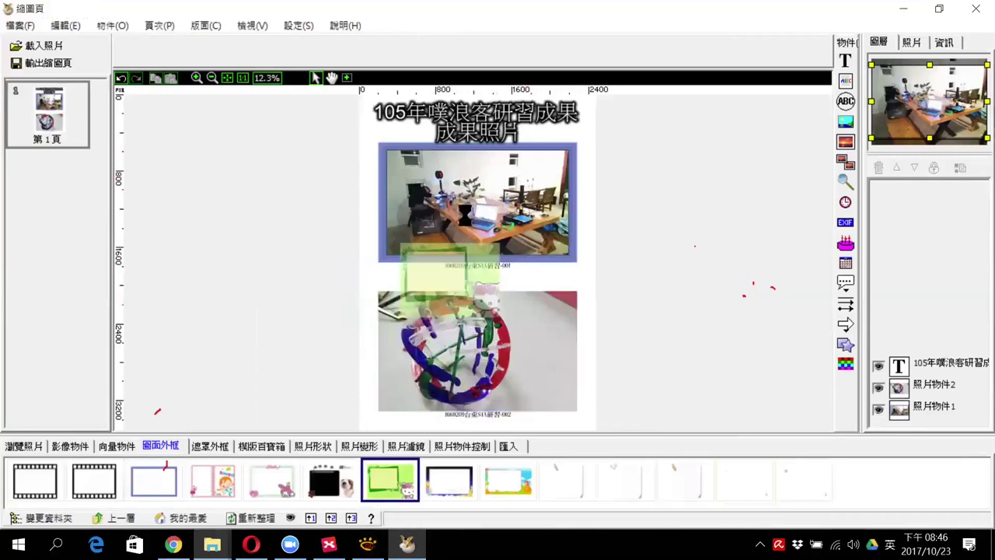
pyautogui.moveTo(457, 272); pyautogui.dragTo(469, 217)
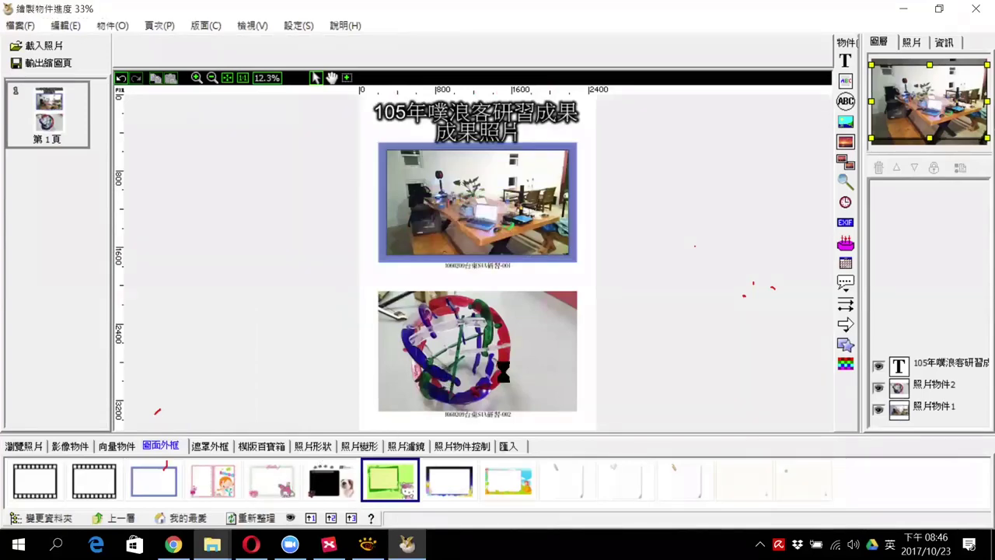
pyautogui.moveTo(271, 479); pyautogui.dragTo(554, 309)
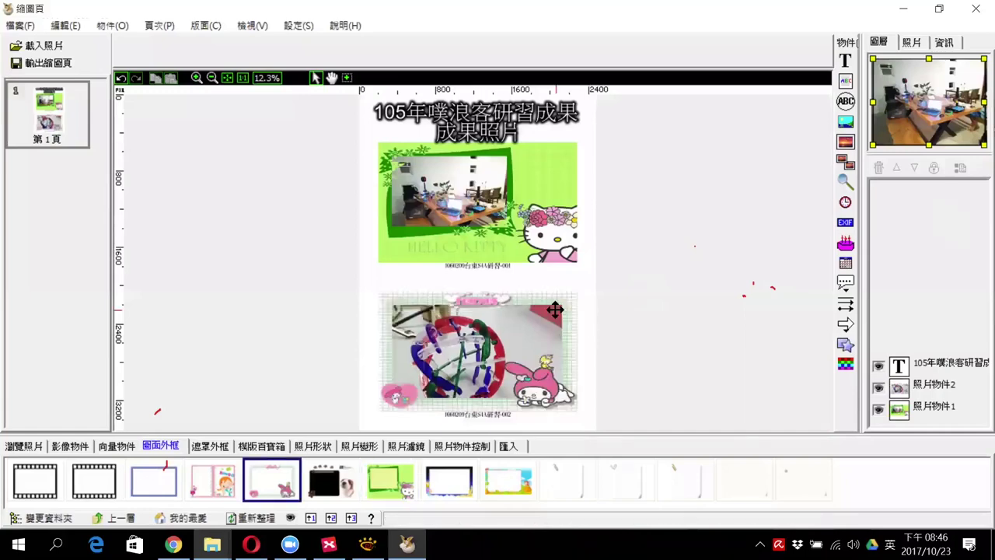
# Apply the dark rectangular mask border with mosaic edges to both photos on the page
pyautogui.click(210, 445)
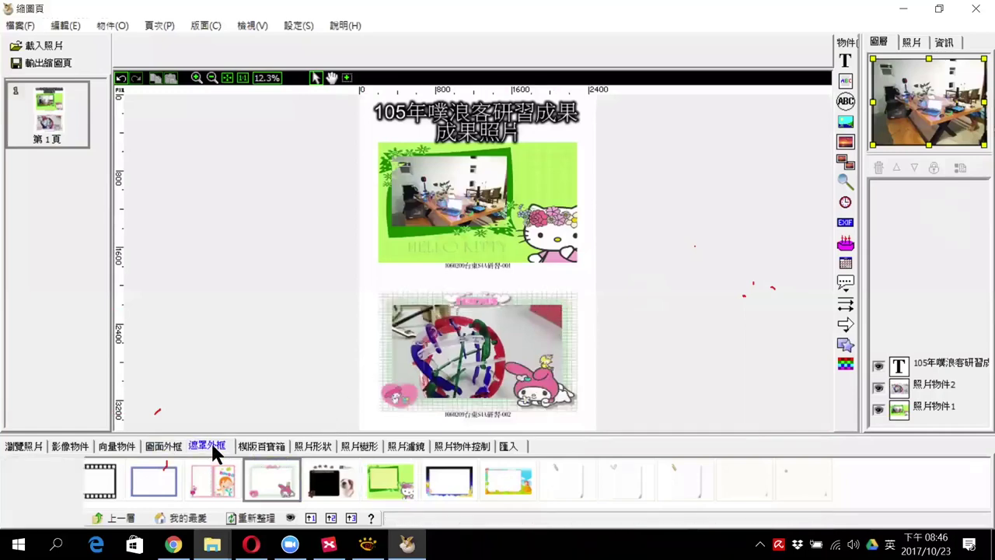
pyautogui.moveTo(292, 476); pyautogui.dragTo(447, 203)
pyautogui.moveTo(304, 492); pyautogui.dragTo(476, 351)
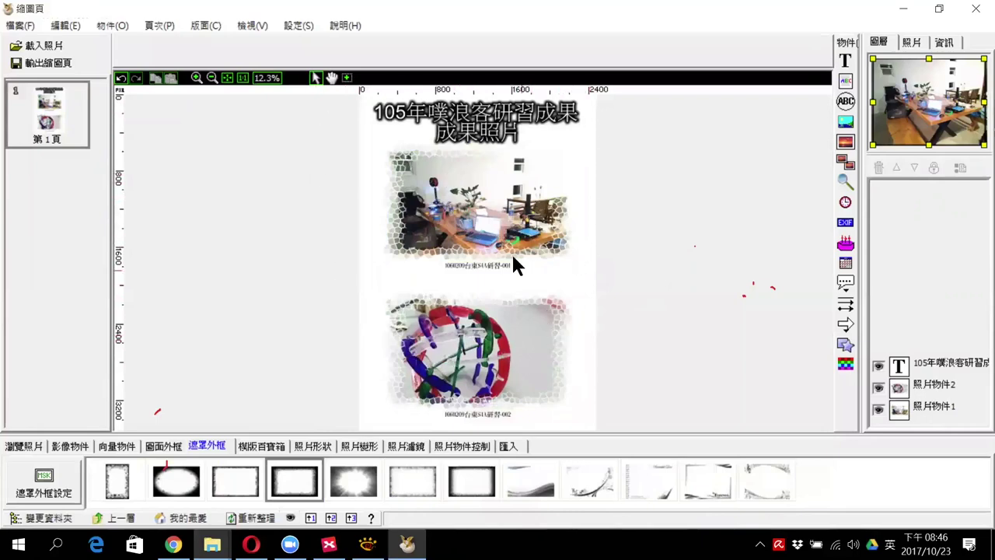
# Examine the thumbnail page's file name display settings and the page background color modes, closing both dialogs without applying anything
pyautogui.rightClick(569, 274)
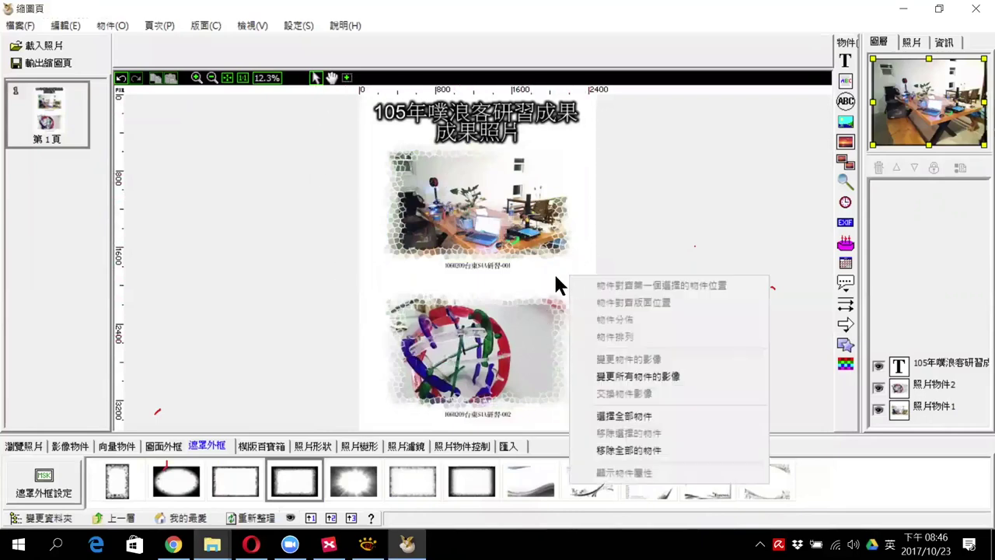
pyautogui.click(297, 26)
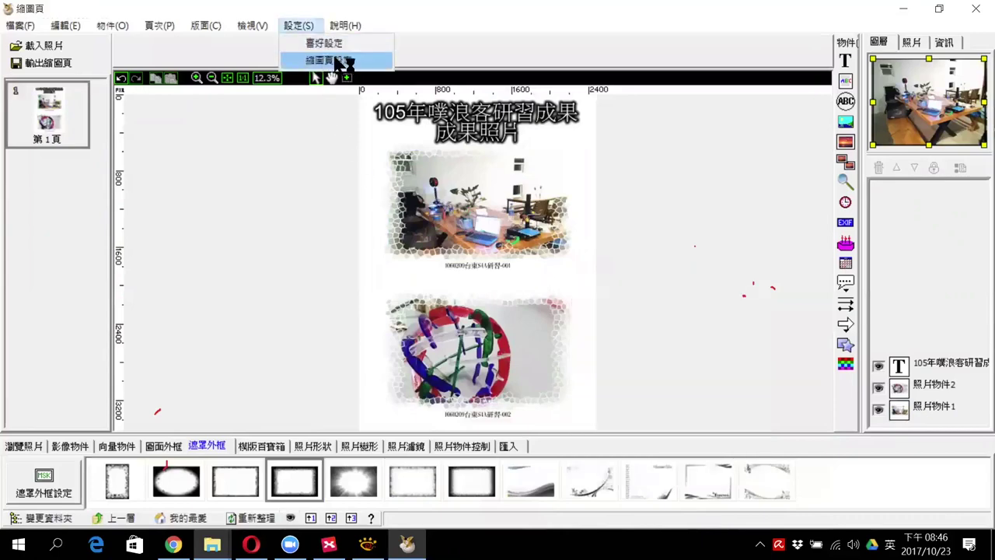
pyautogui.click(345, 60)
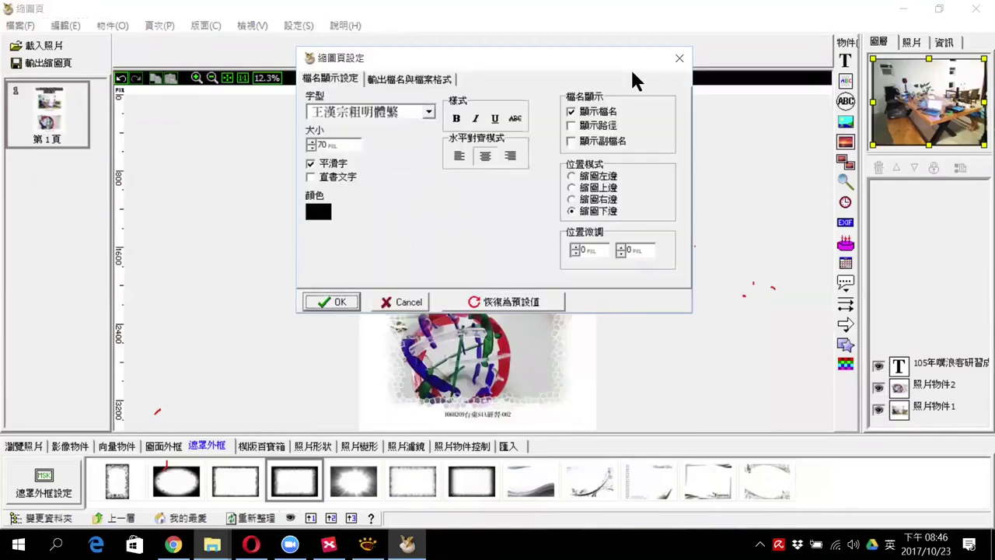
pyautogui.click(680, 58)
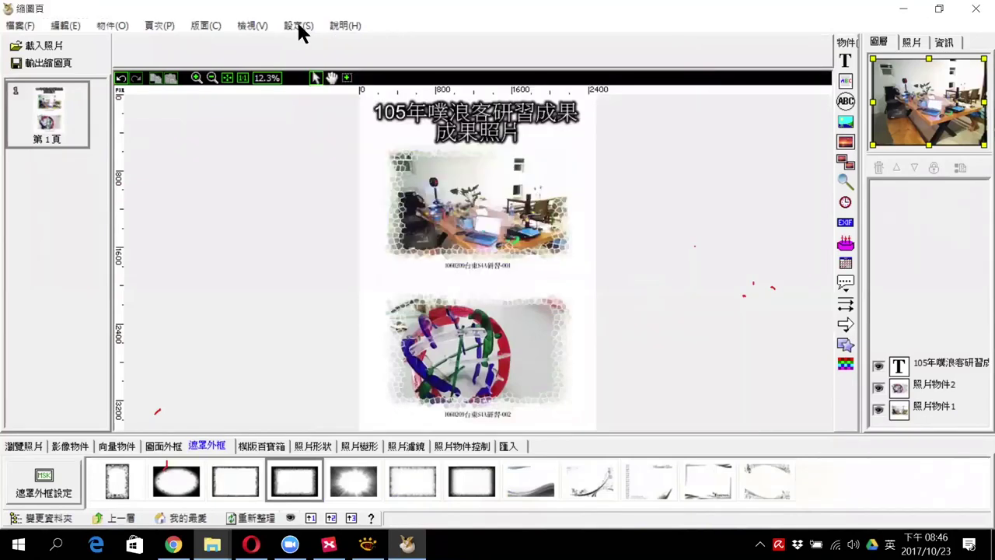
pyautogui.click(217, 26)
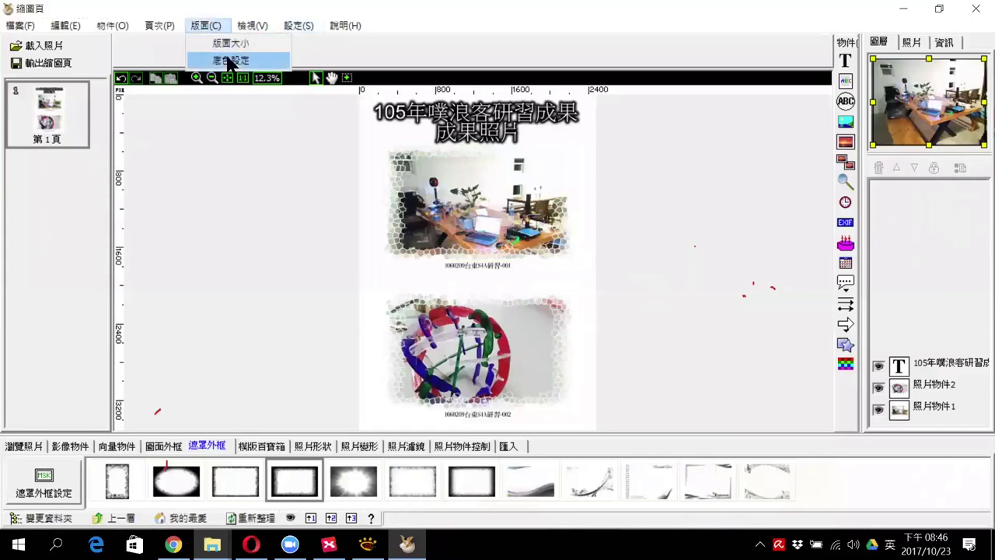
pyautogui.press('Return')
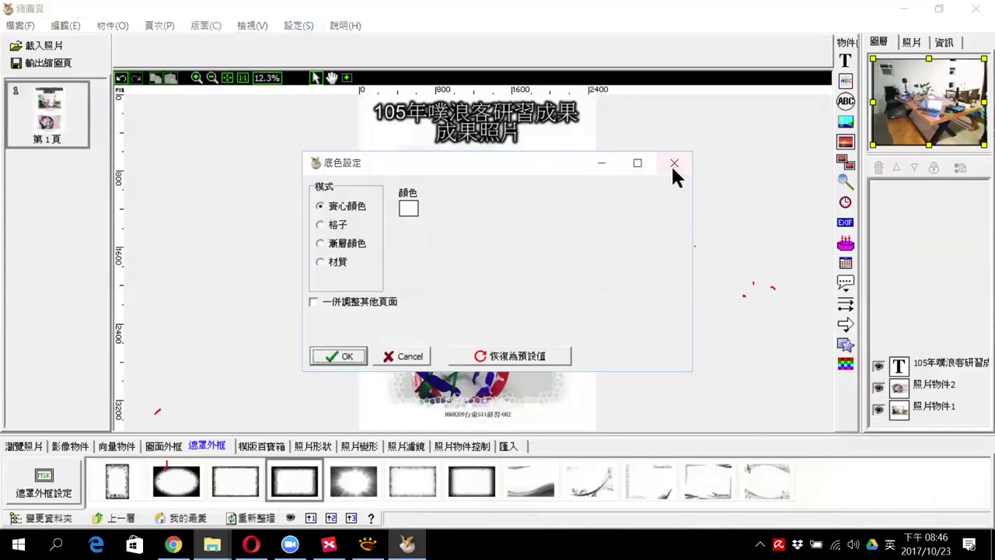
pyautogui.click(338, 225)
pyautogui.click(674, 163)
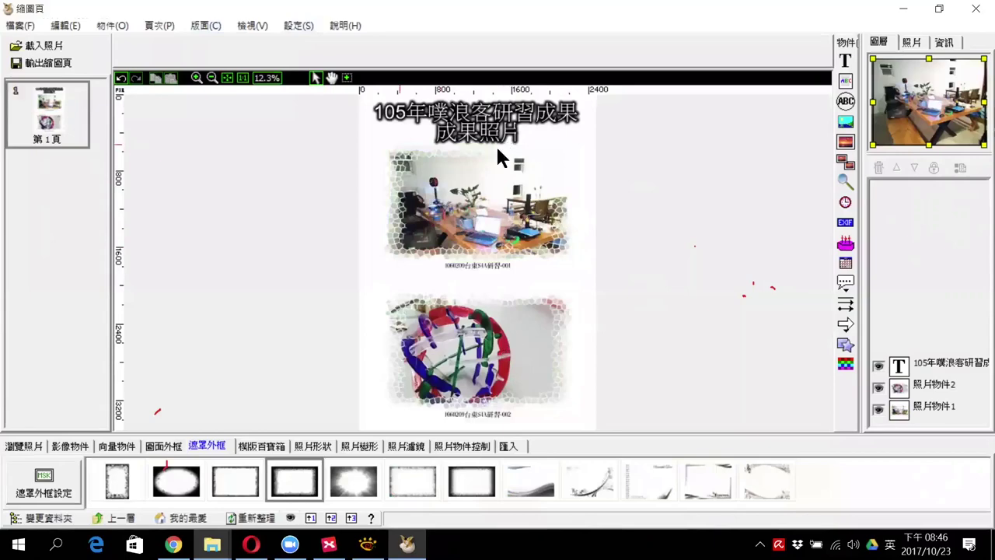
# Close the thumbnail page editor without saving the project
pyautogui.click(19, 25)
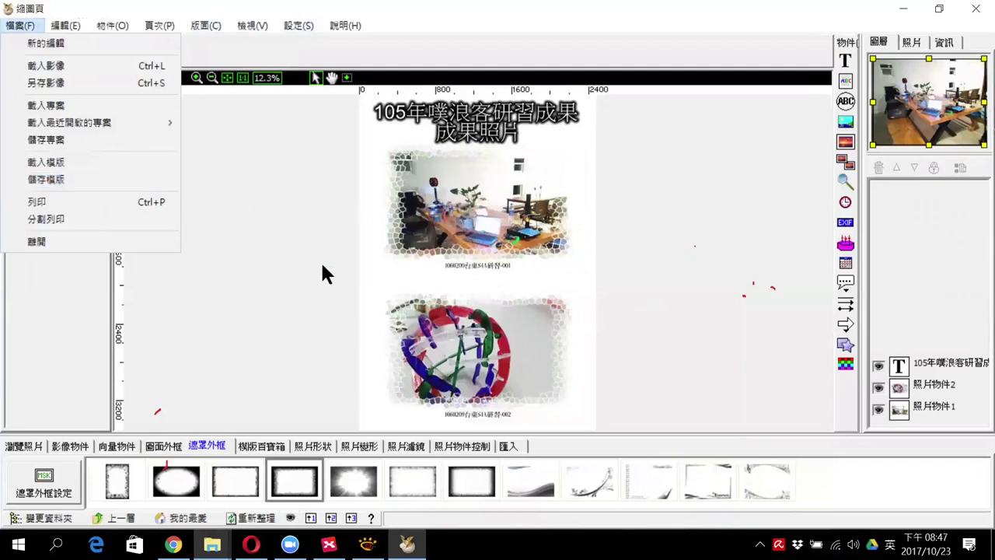
pyautogui.click(296, 235)
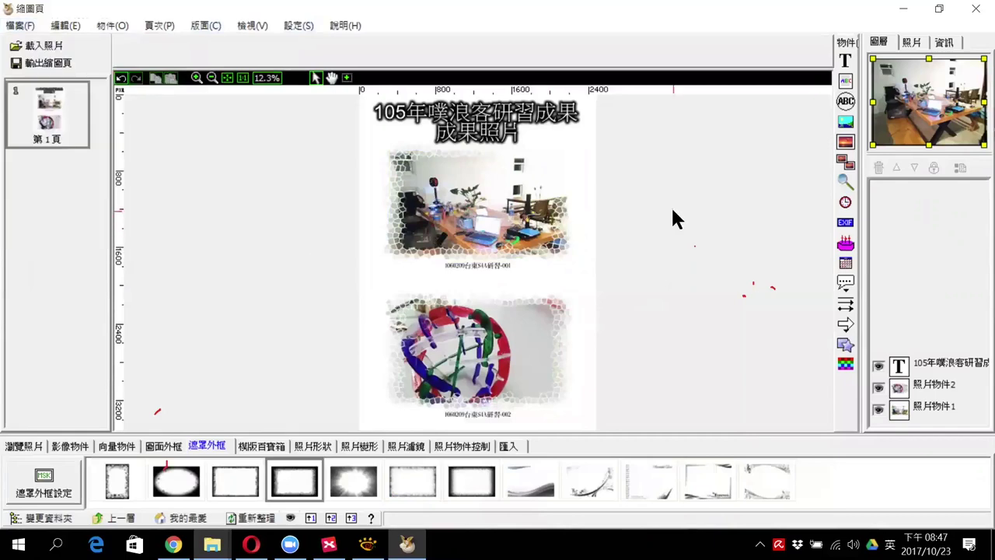
pyautogui.click(975, 9)
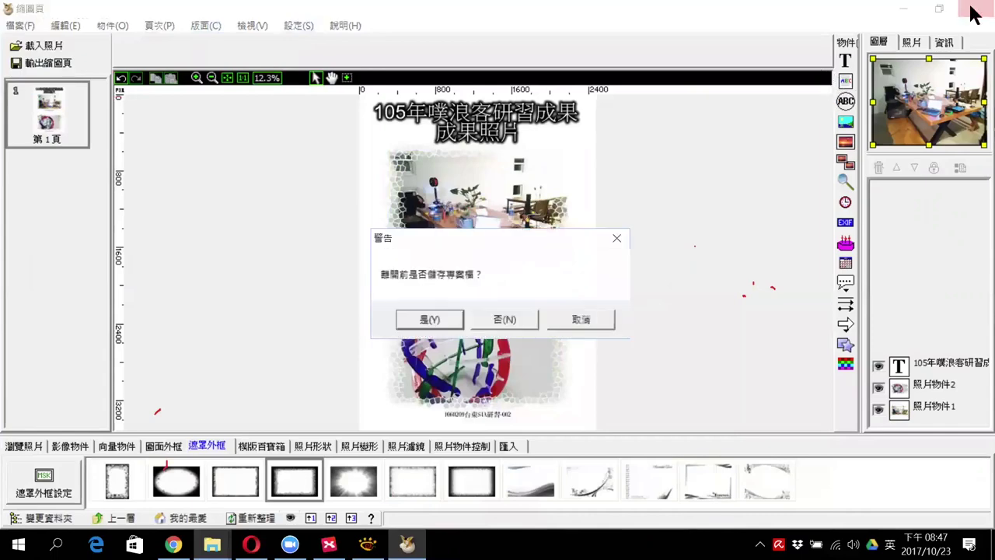
pyautogui.click(510, 317)
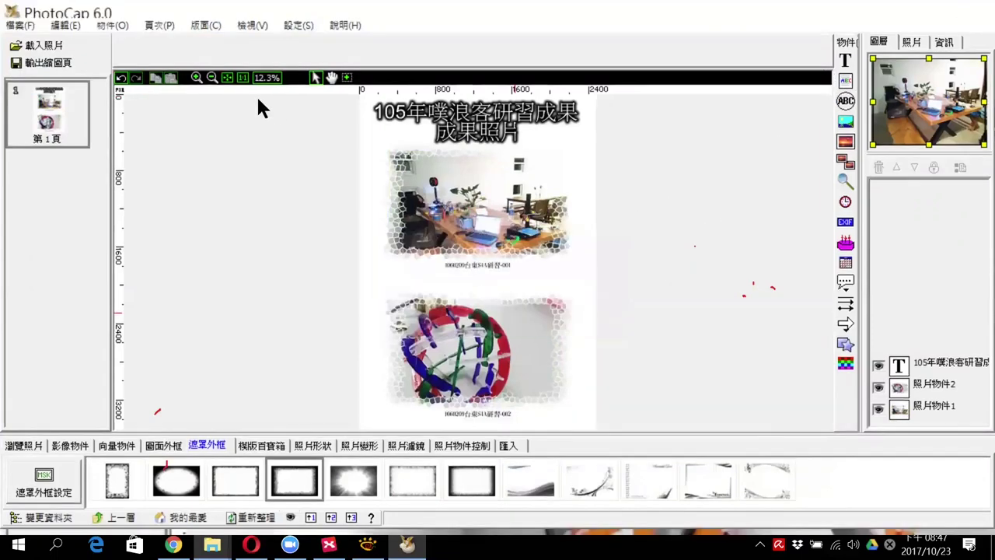
# Start a new thumbnail page edit from the template 測試模板.pdt
pyautogui.click(322, 60)
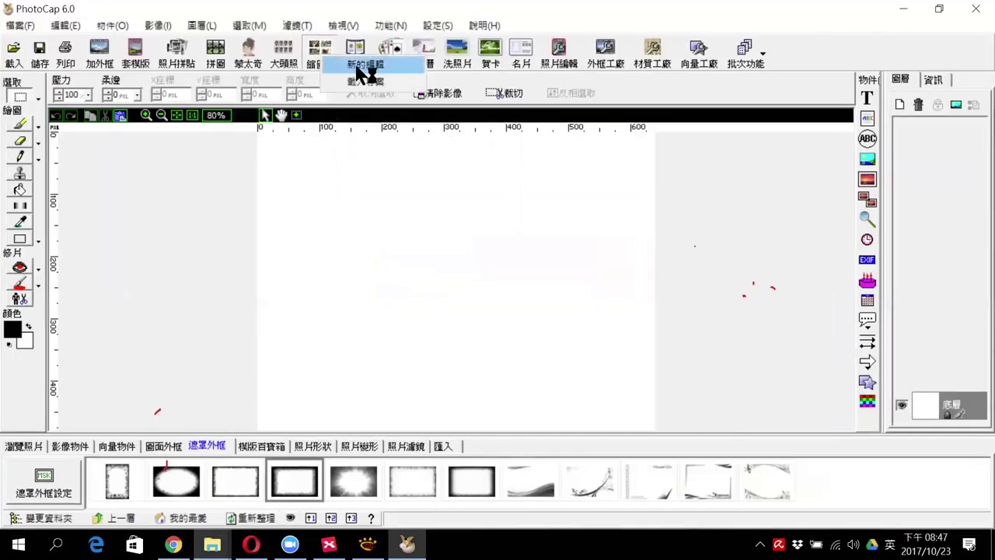
pyautogui.click(364, 70)
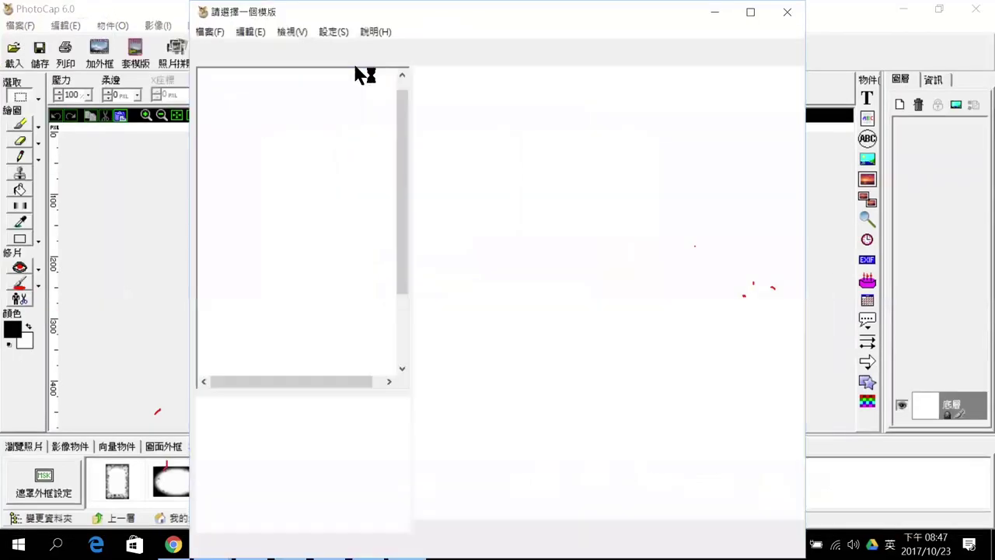
pyautogui.click(468, 323)
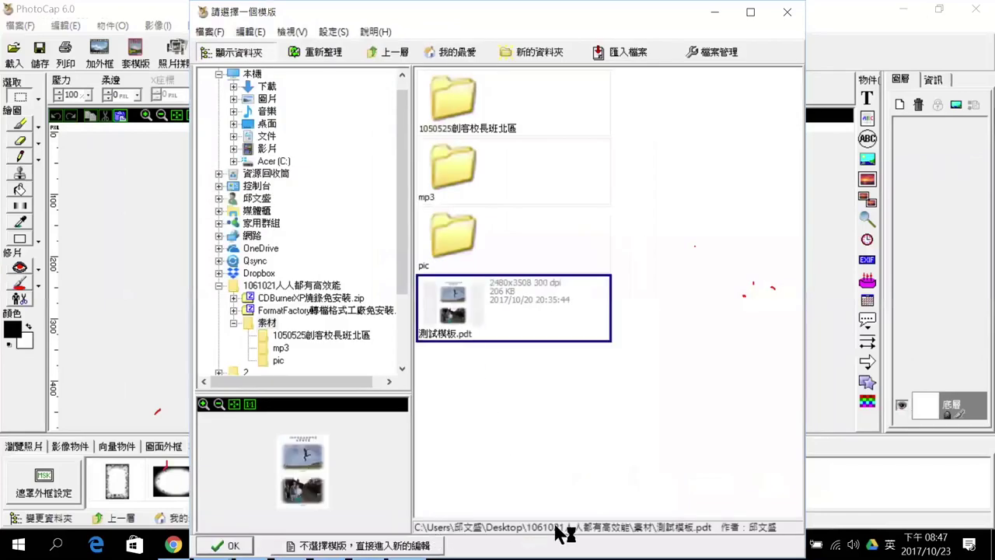
pyautogui.press('Return')
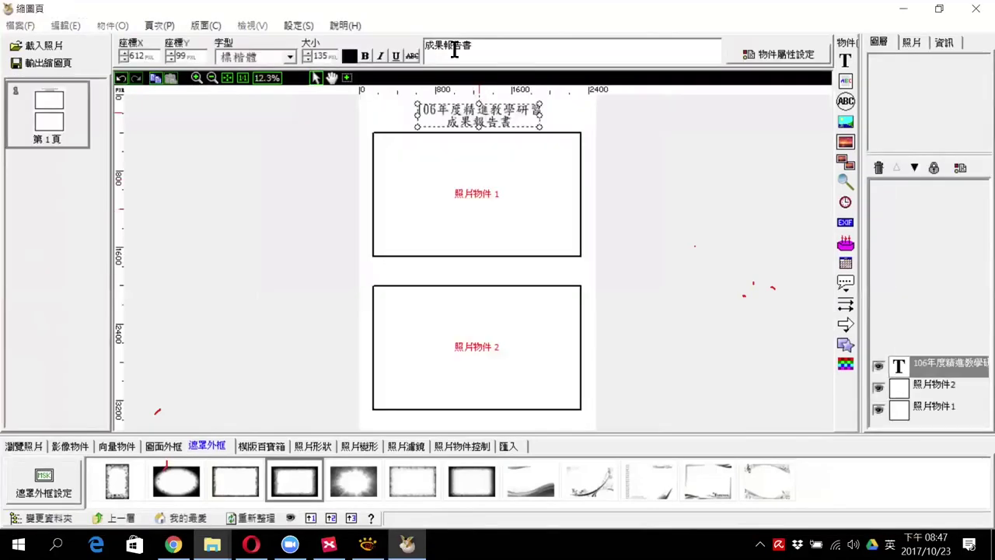
# Shorten the title's first line to "106教學研習" and load the workshop photos into the template's photo frames across several pages
pyautogui.click(455, 45)
pyautogui.press('BackSpace')
pyautogui.press('BackSpace')
pyautogui.press('BackSpace')
pyautogui.press('BackSpace')
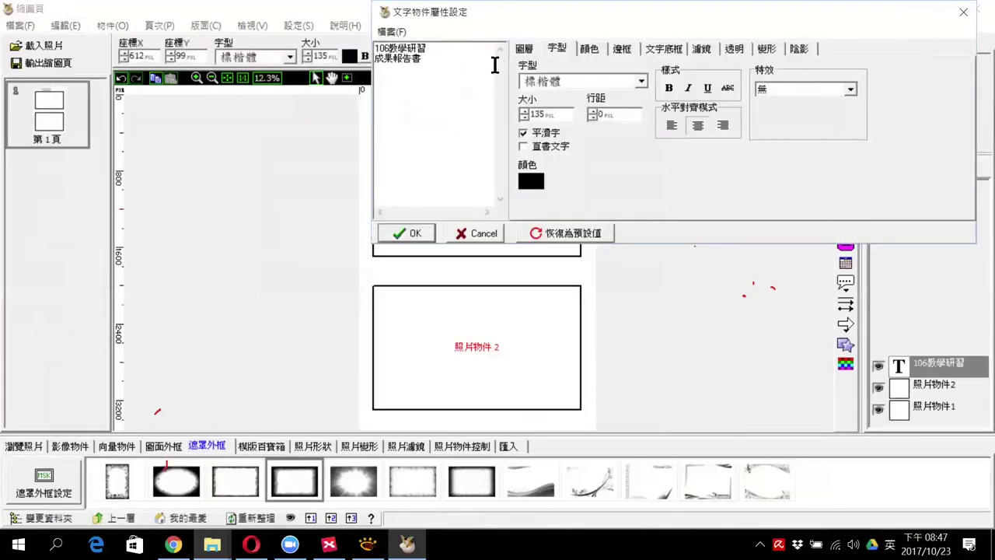
pyautogui.click(410, 235)
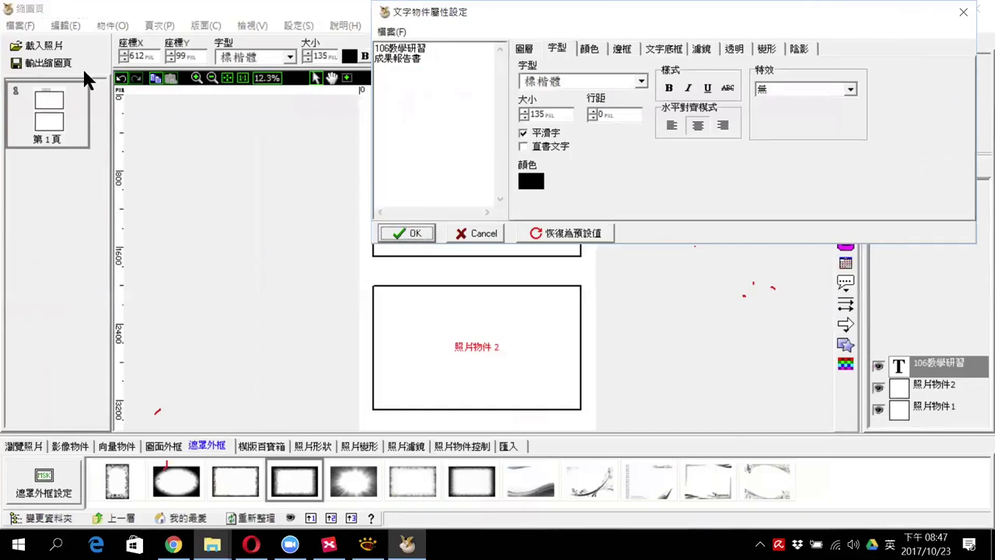
pyautogui.click(40, 45)
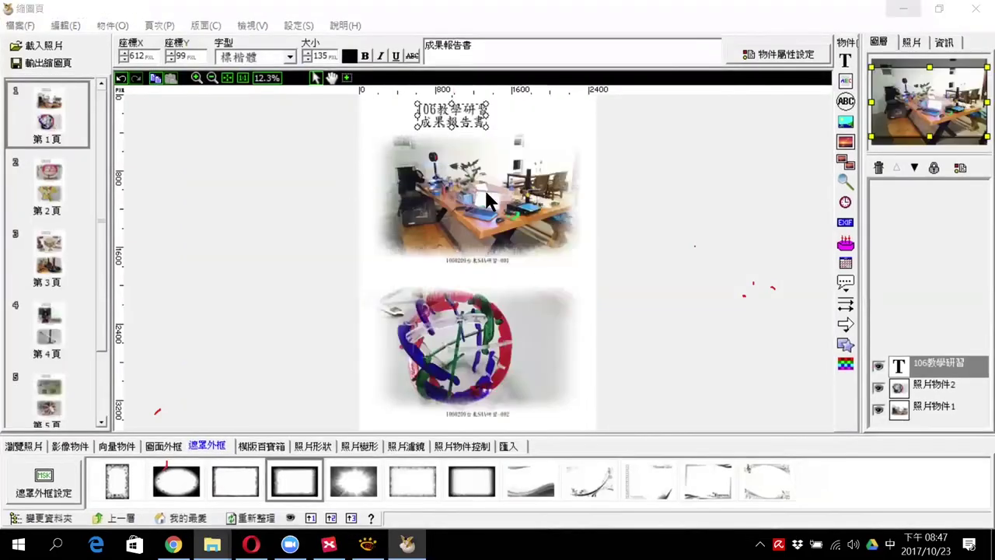
# Switch to the desktop, move folder 2 above the 111.sld file, and open folder 3
pyautogui.press('super+d')
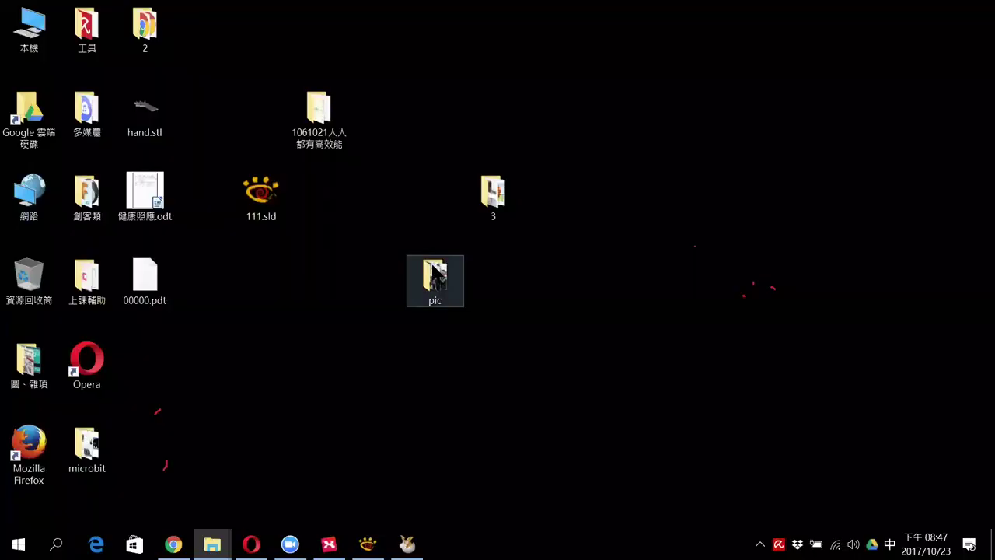
pyautogui.moveTo(145, 27); pyautogui.dragTo(263, 31)
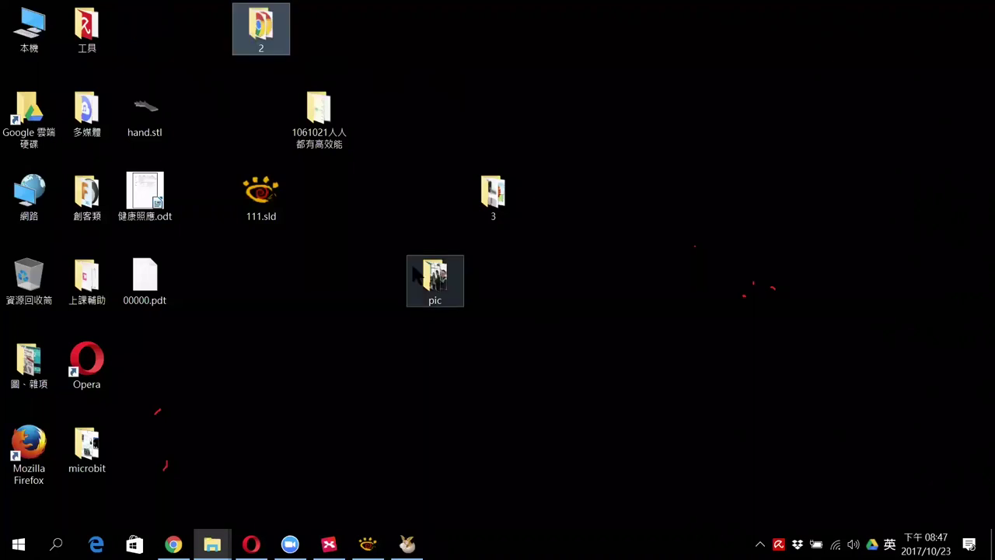
pyautogui.doubleClick(482, 199)
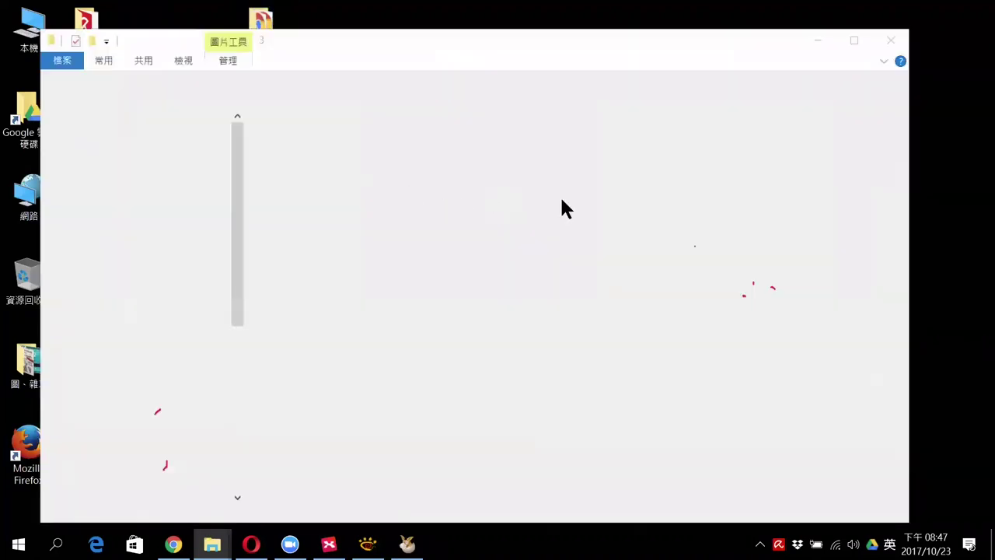
# Examine the print option for the page images P01.jpg to P05.jpg without printing, and open P03.jpg for viewing
pyautogui.moveTo(751, 273); pyautogui.dragTo(261, 113)
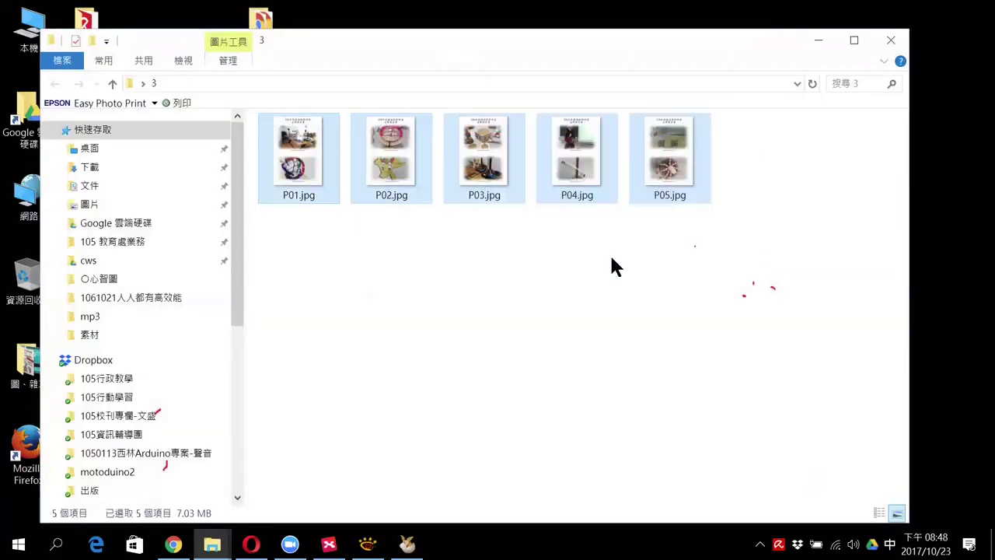
pyautogui.rightClick(486, 176)
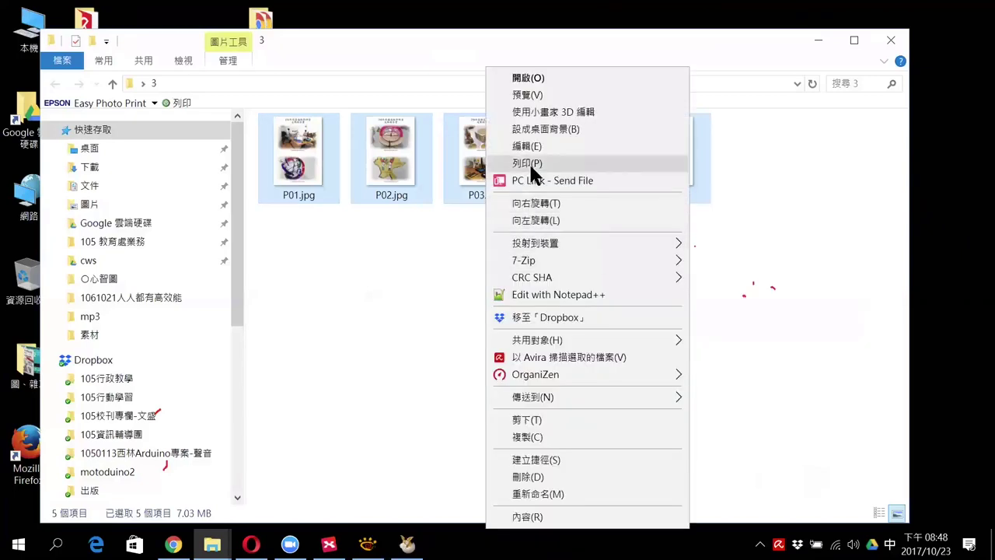
pyautogui.click(443, 272)
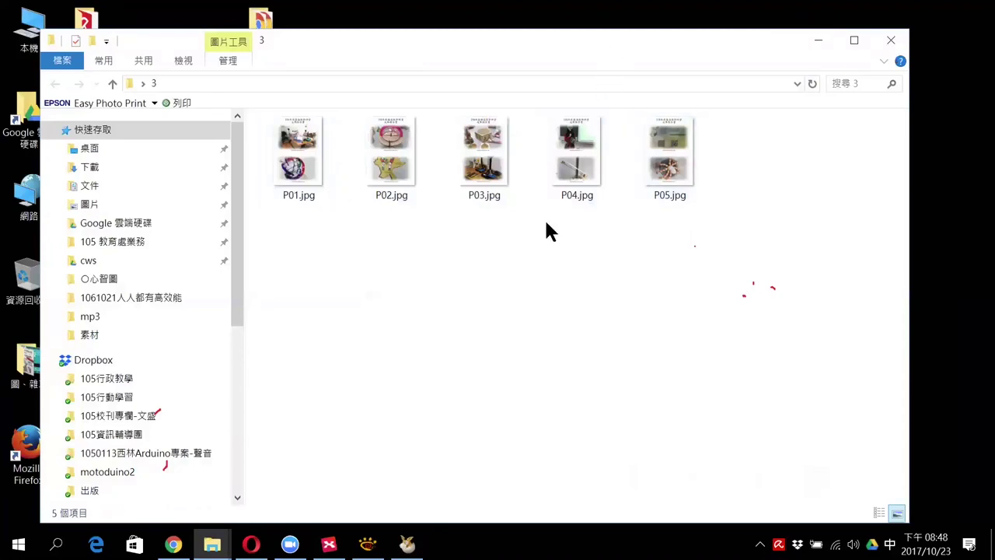
pyautogui.doubleClick(491, 204)
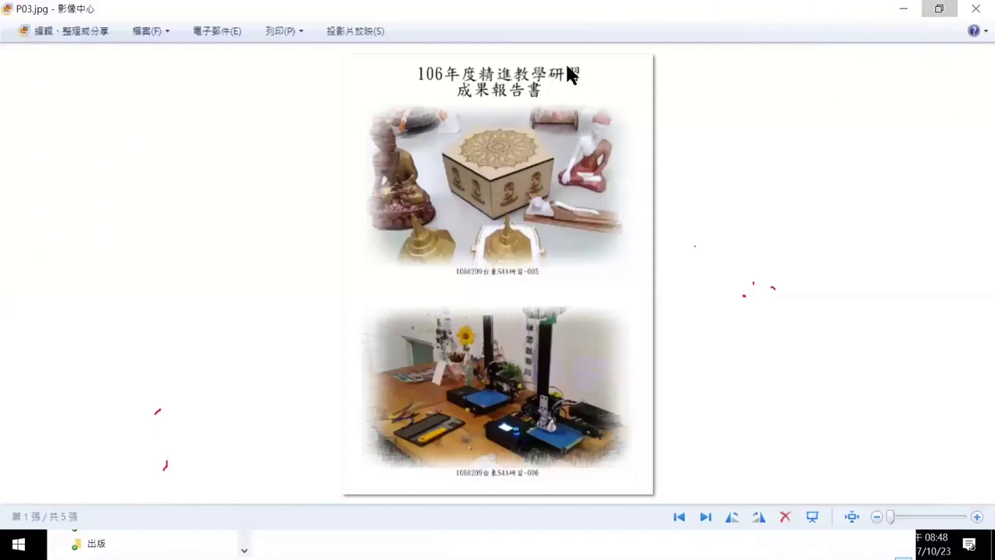
# Close the P03.jpg image viewer, minimize the folder 3 window, and switch to Chrome
pyautogui.doubleClick(524, 9)
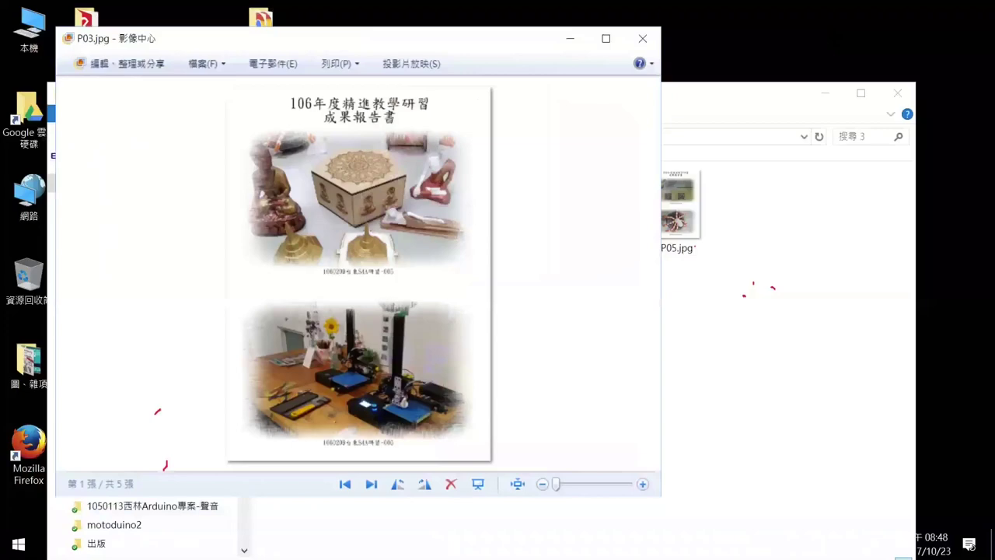
pyautogui.hotkey('alt', 'F4')
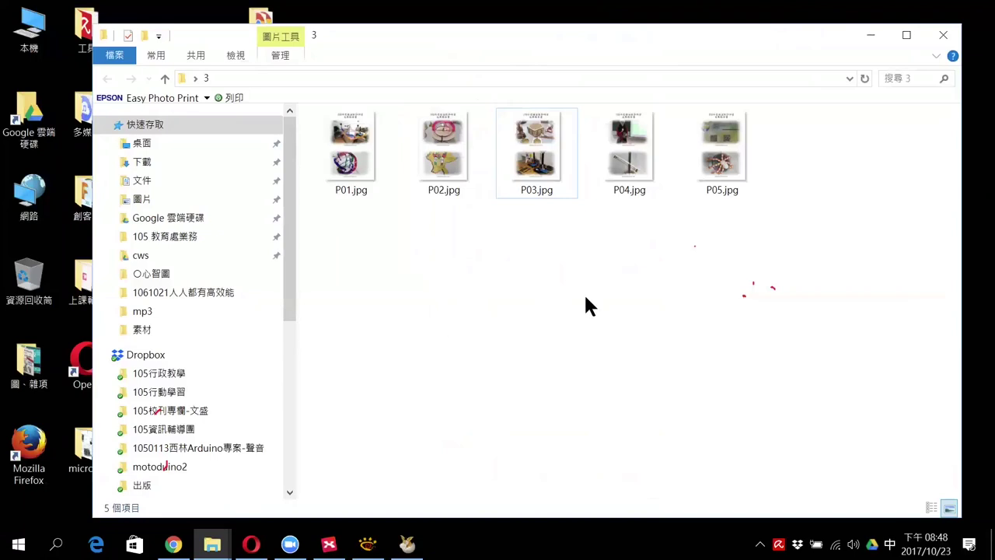
pyautogui.click(871, 35)
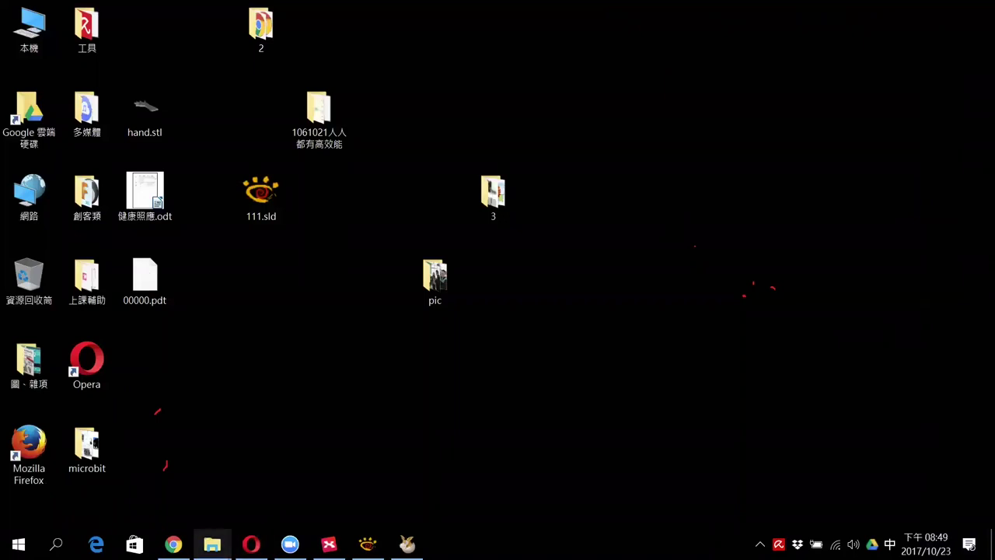
pyautogui.click(173, 543)
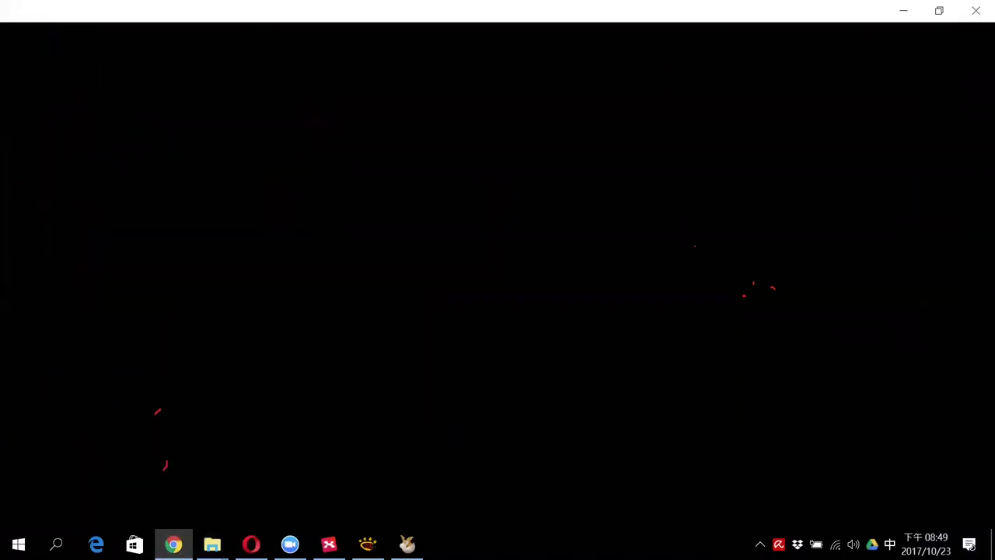
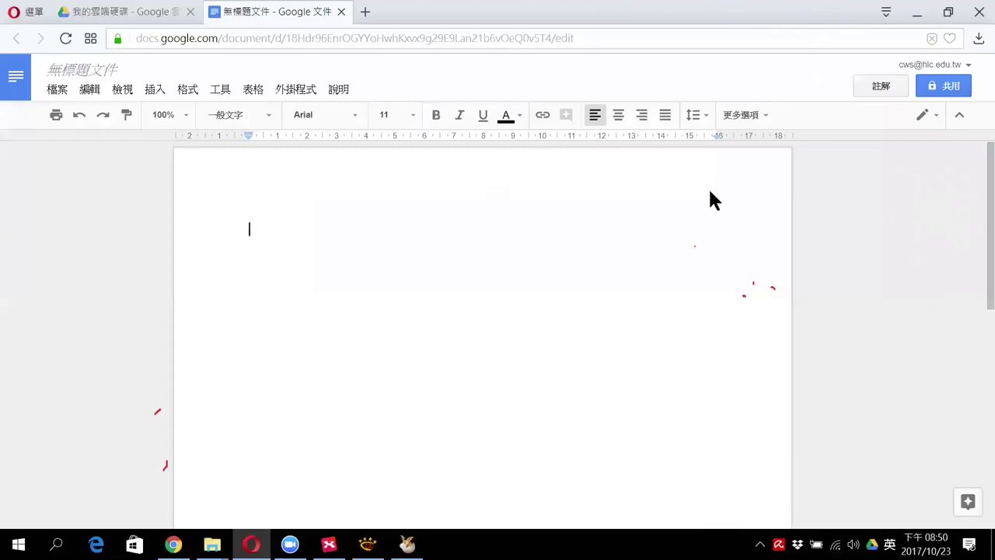
pyautogui.click(957, 85)
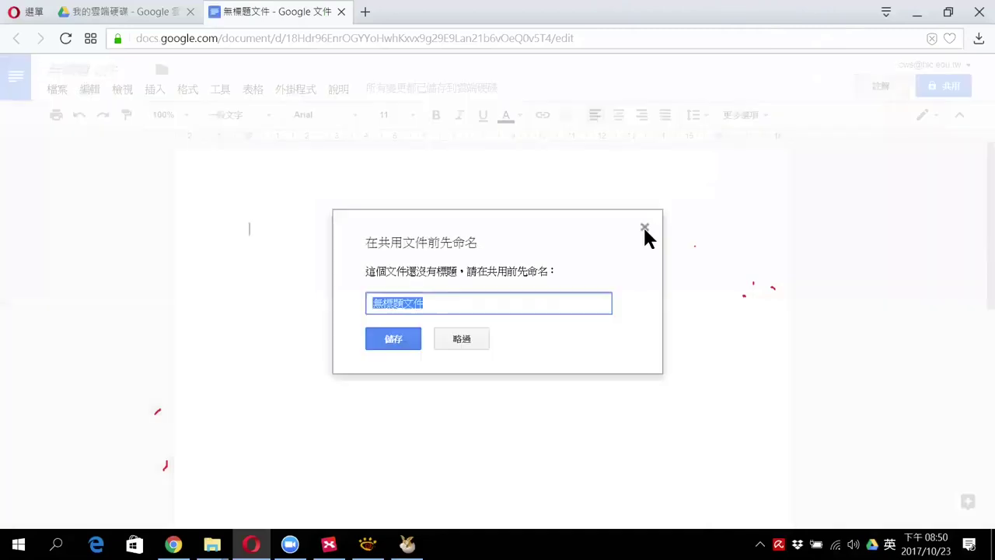
pyautogui.click(644, 228)
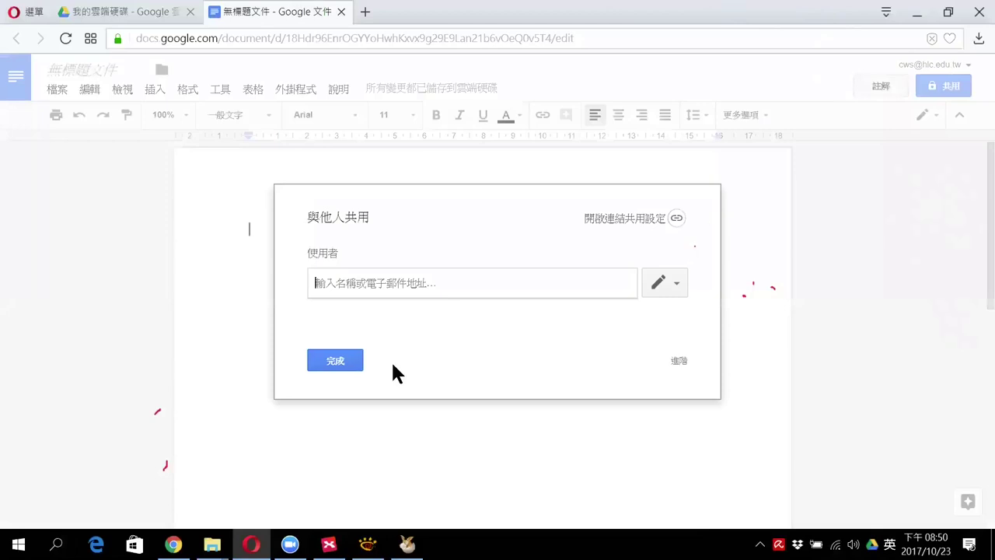
pyautogui.click(335, 361)
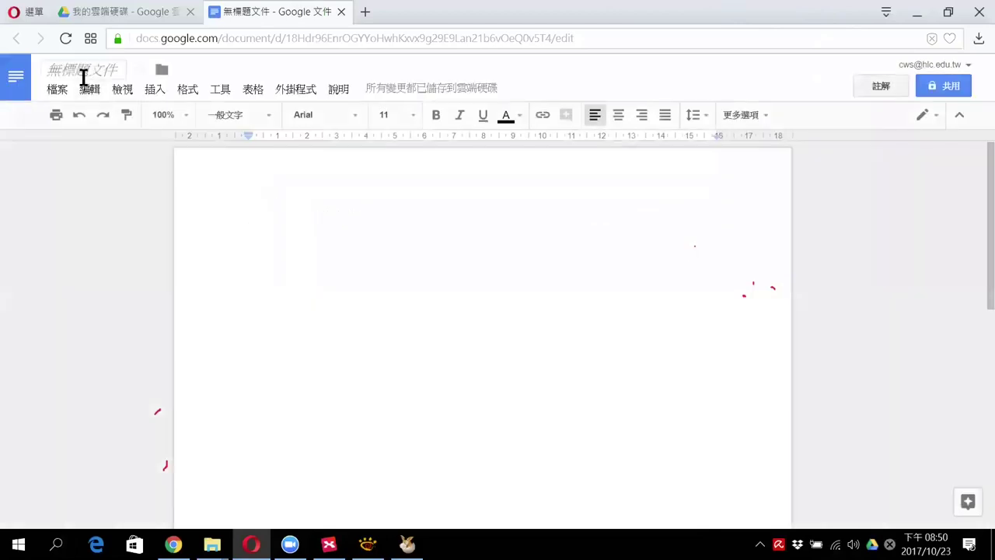
# Name the untitled Google Docs document "test"
pyautogui.click(83, 75)
pyautogui.write('tes')
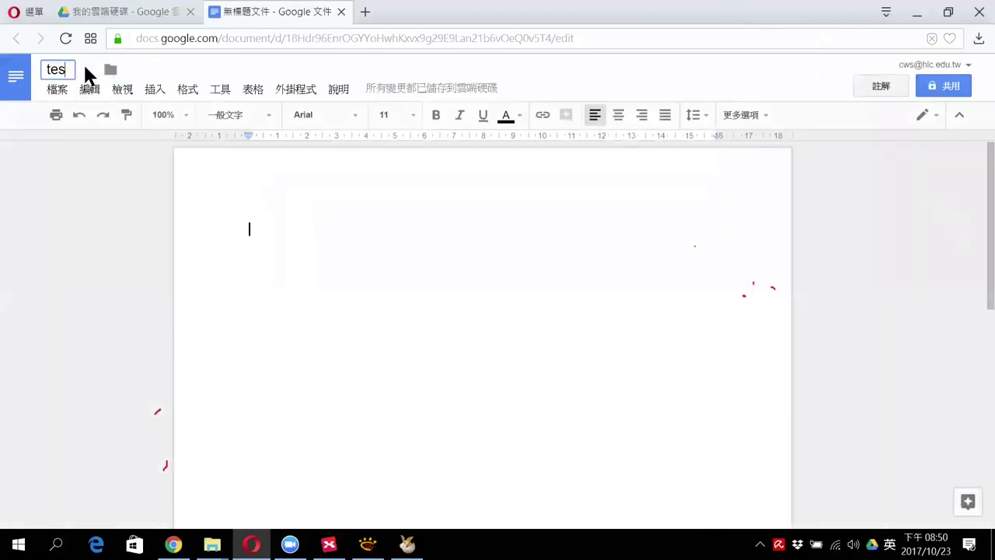
pyautogui.write('t')
pyautogui.press('Return')
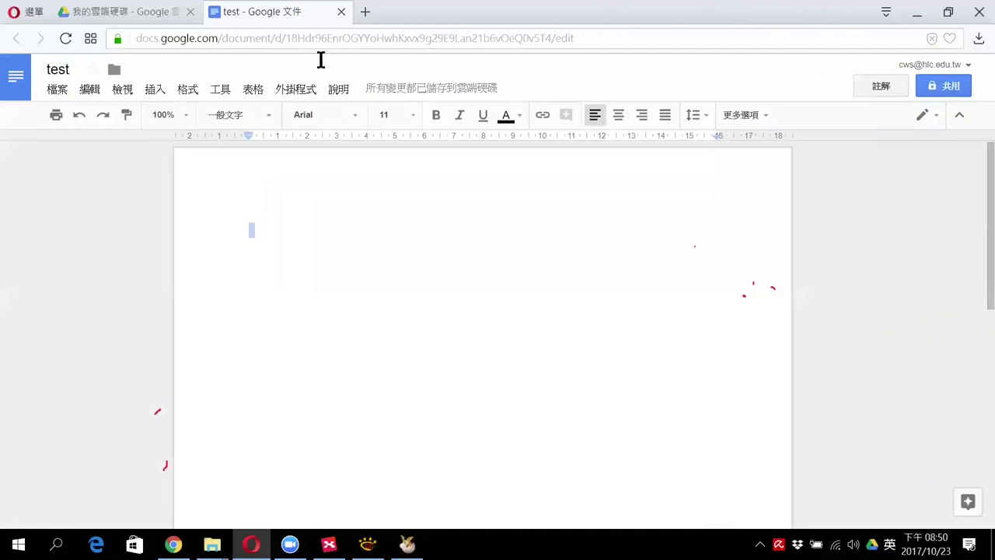
# Share the test document with the second account's e-mail, allowing the share outside the G Suite organization
pyautogui.write('off')
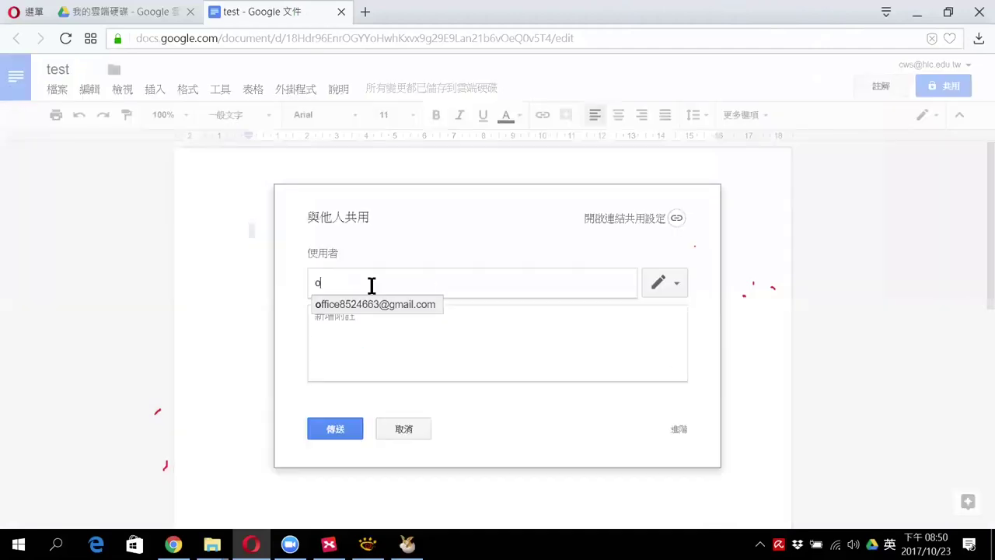
pyautogui.click(373, 307)
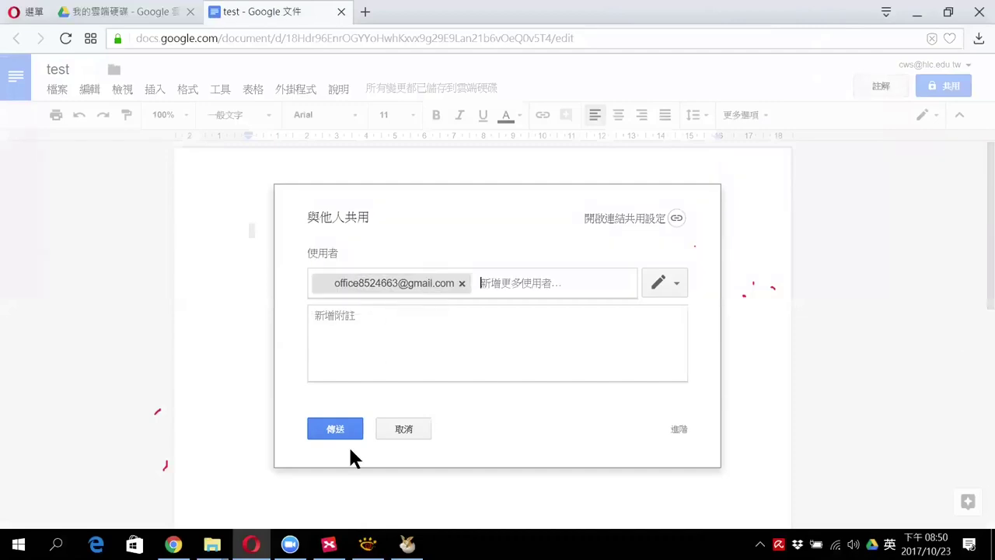
pyautogui.click(352, 427)
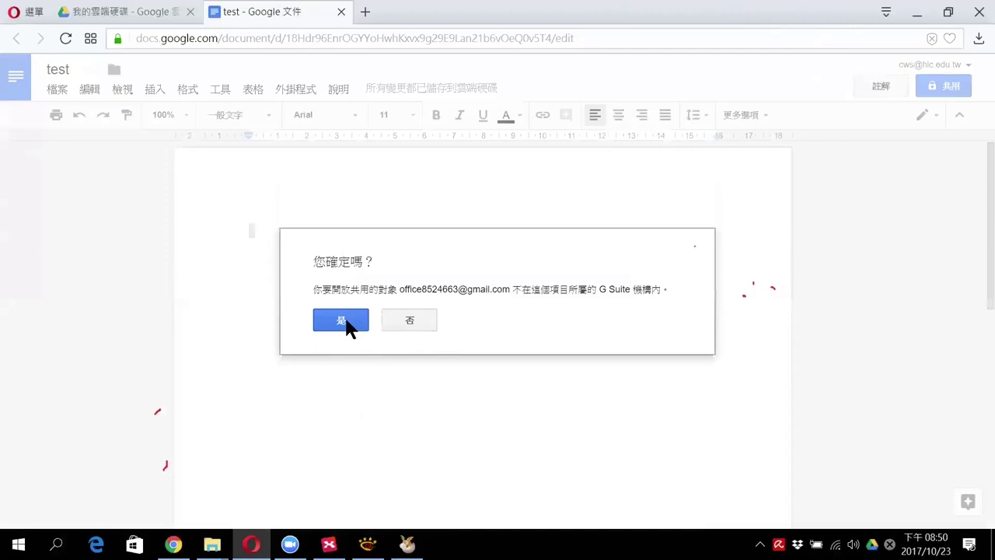
pyautogui.click(342, 320)
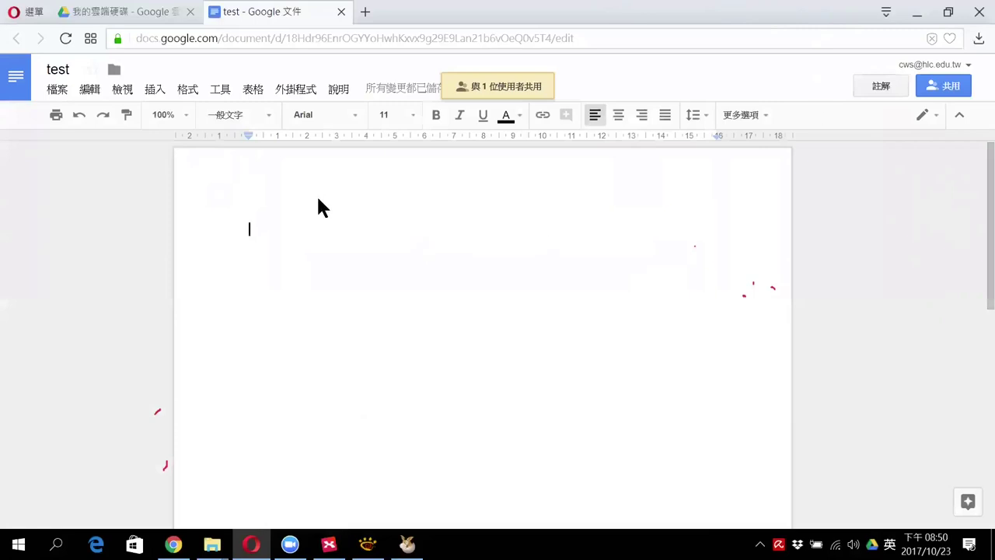
# Shrink the Opera window to uncover Chrome, and load the Google home page in place of the 健豪印刷官網 site
pyautogui.press('super+Down')
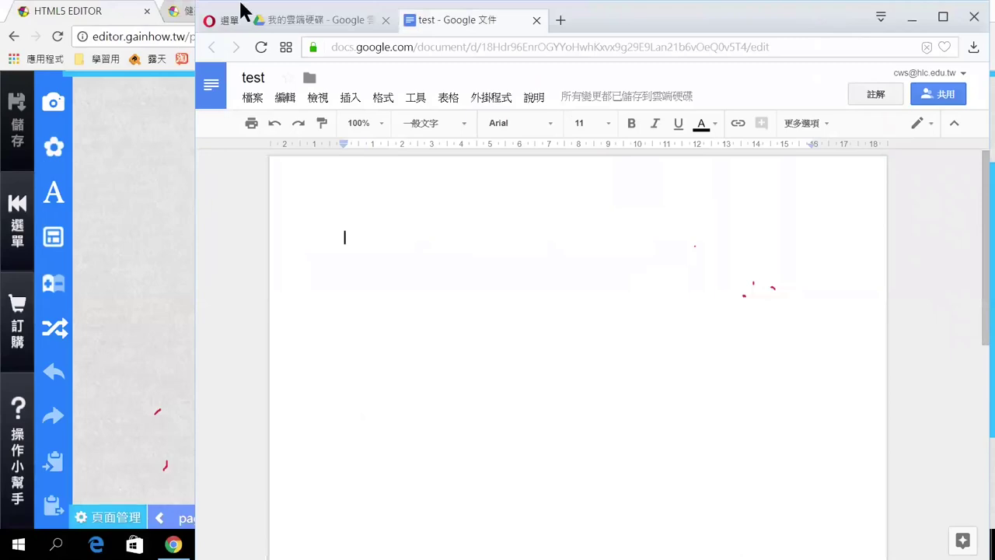
pyautogui.moveTo(196, 31); pyautogui.dragTo(367, 46)
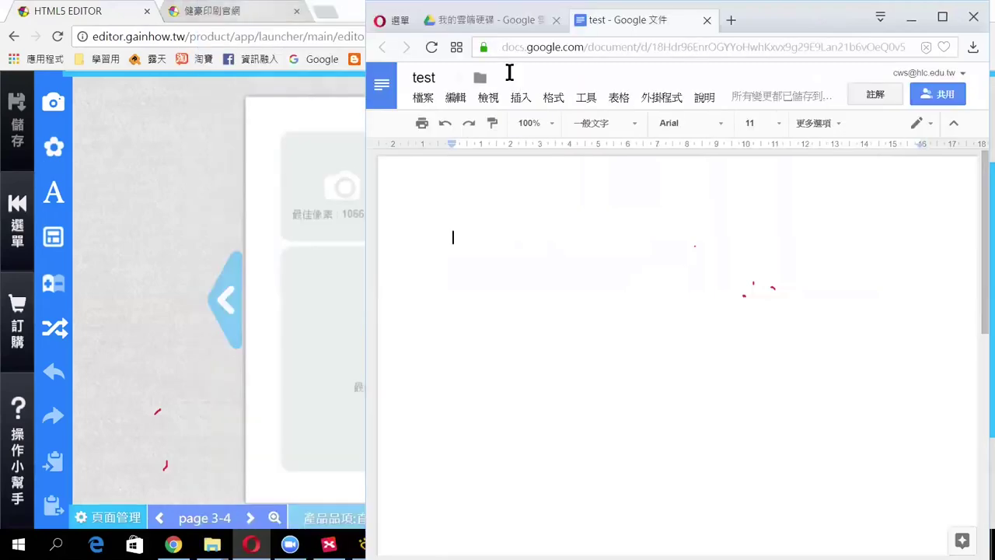
pyautogui.click(175, 19)
pyautogui.click(190, 35)
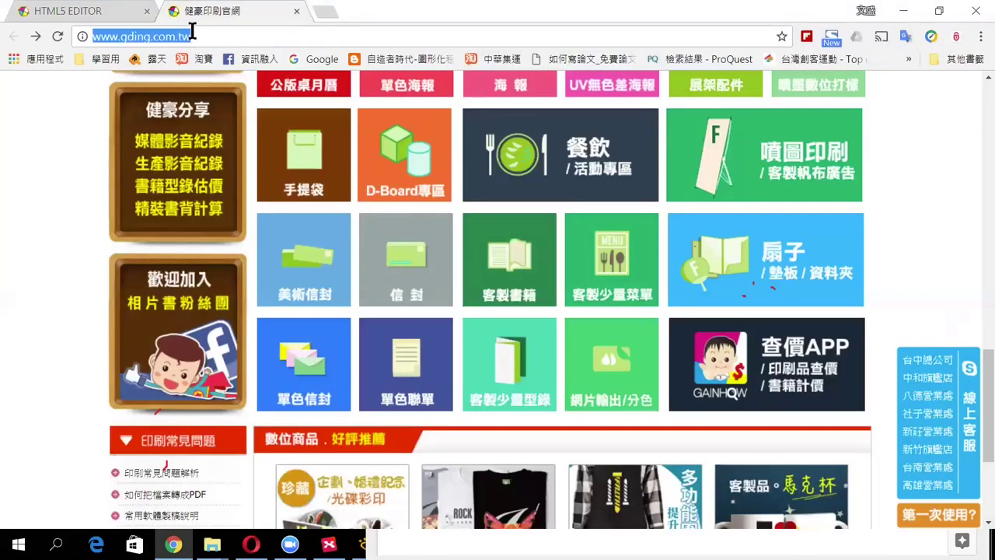
pyautogui.write('googl')
pyautogui.press('Return')
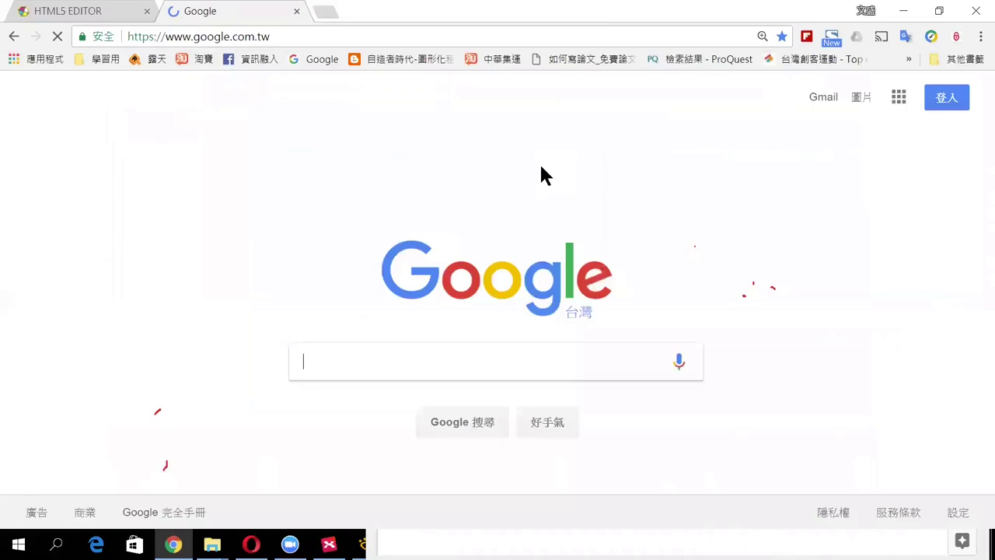
# Go to Google Drive's shared-with-me list (與我共用) and open the shared test document
pyautogui.click(899, 96)
pyautogui.click(831, 357)
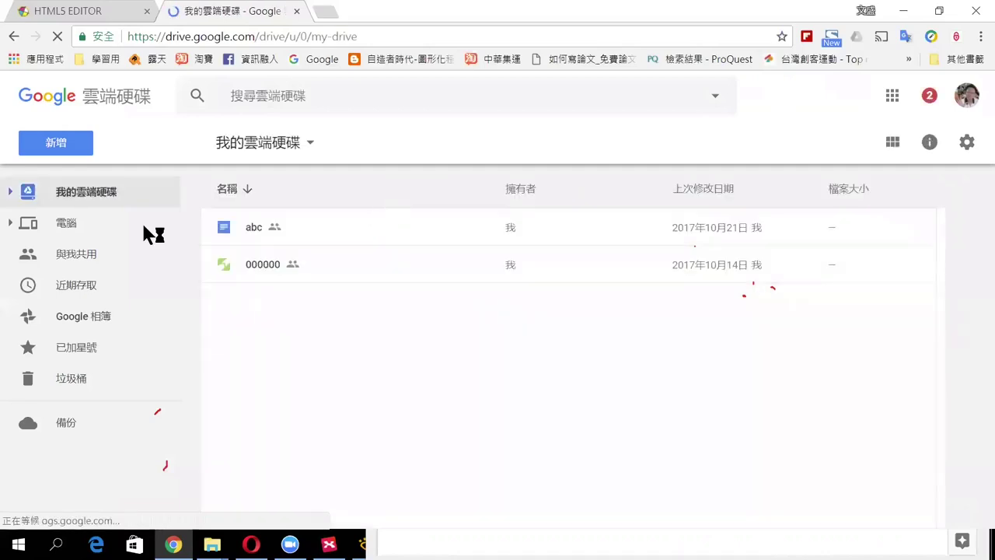
pyautogui.click(75, 252)
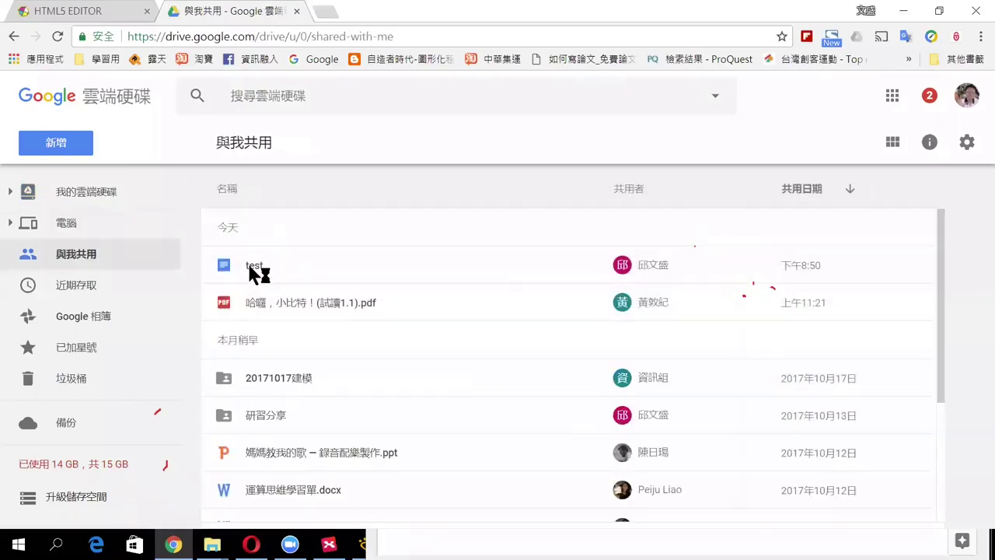
pyautogui.doubleClick(262, 270)
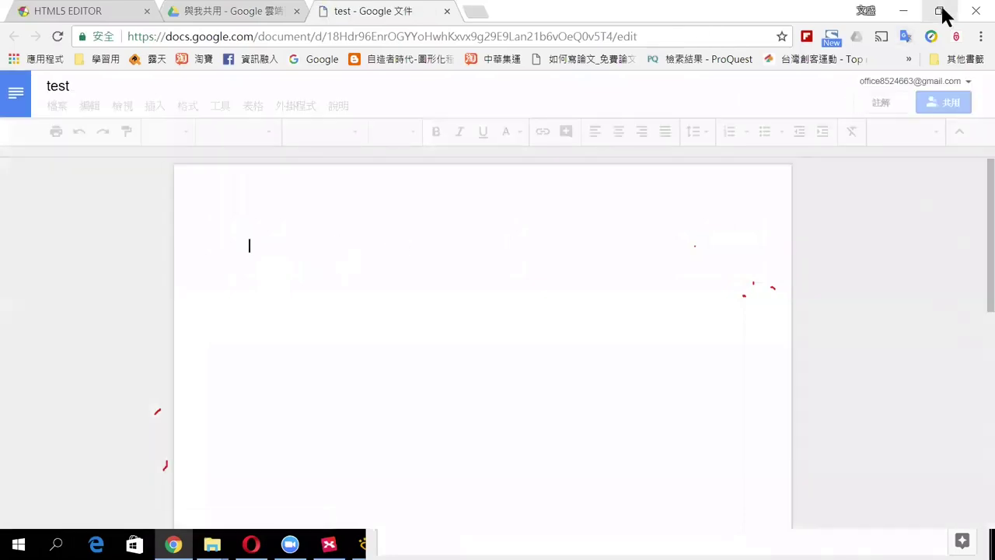
# Arrange the Chrome and Opera windows side by side so both accounts' copies of the test document show
pyautogui.doubleClick(804, 31)
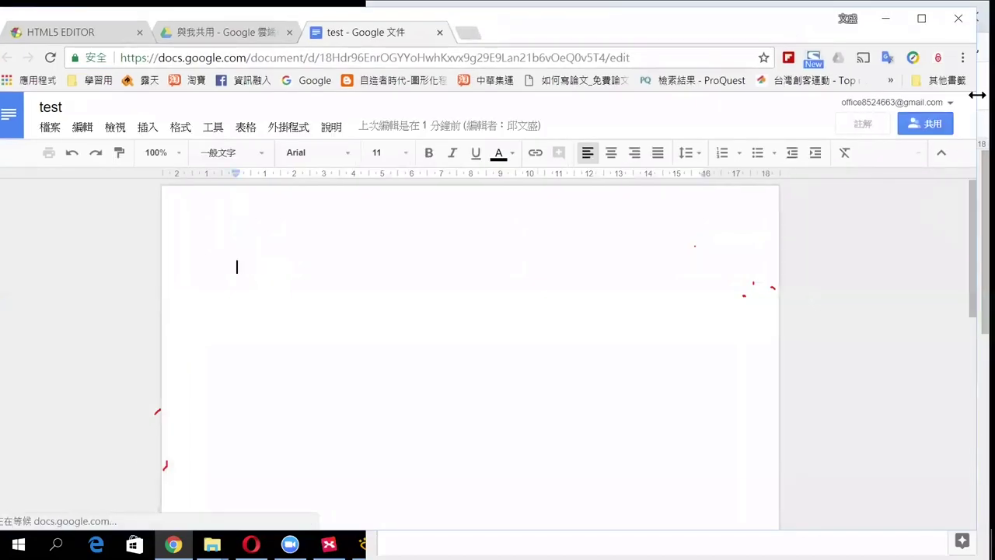
pyautogui.press('super+Left')
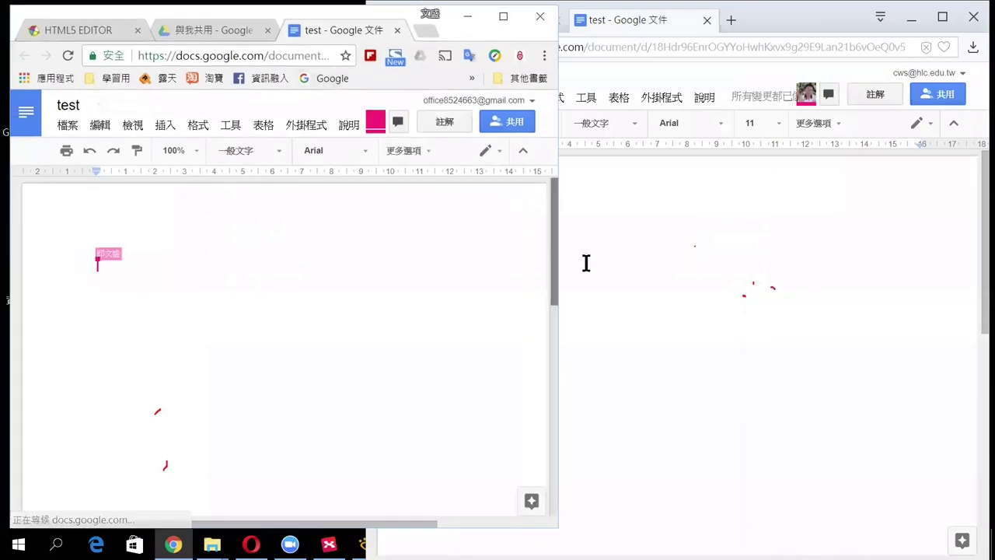
pyautogui.click(584, 262)
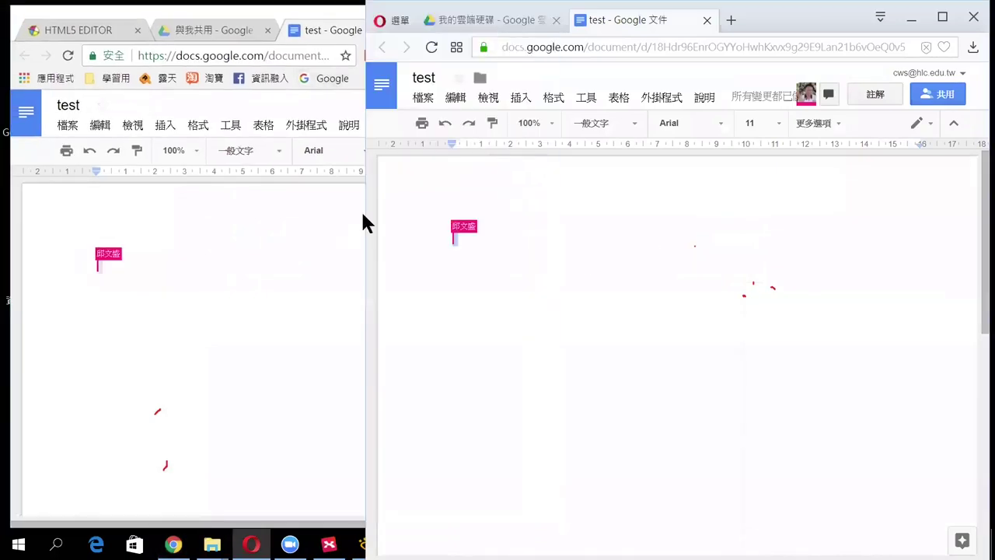
pyautogui.press('super+Right')
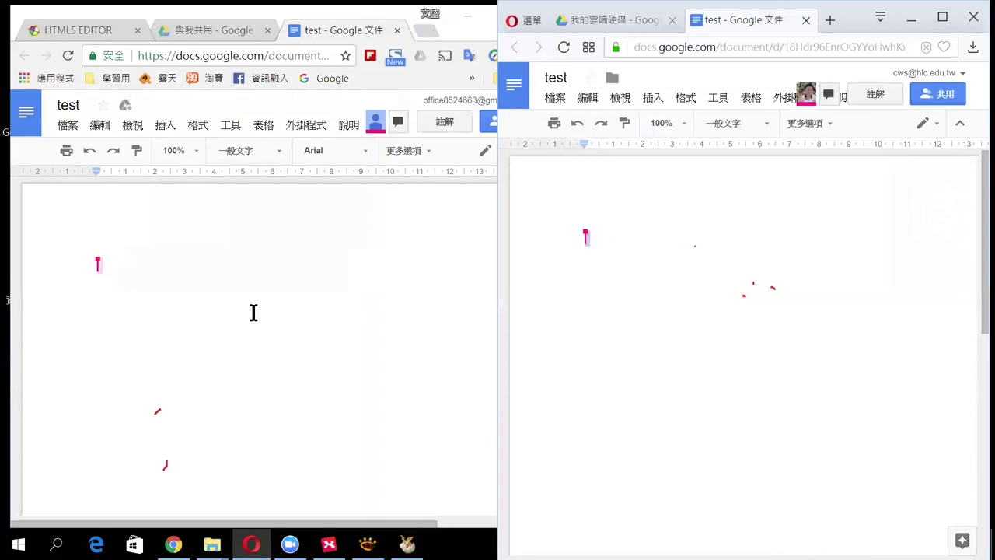
pyautogui.click(207, 263)
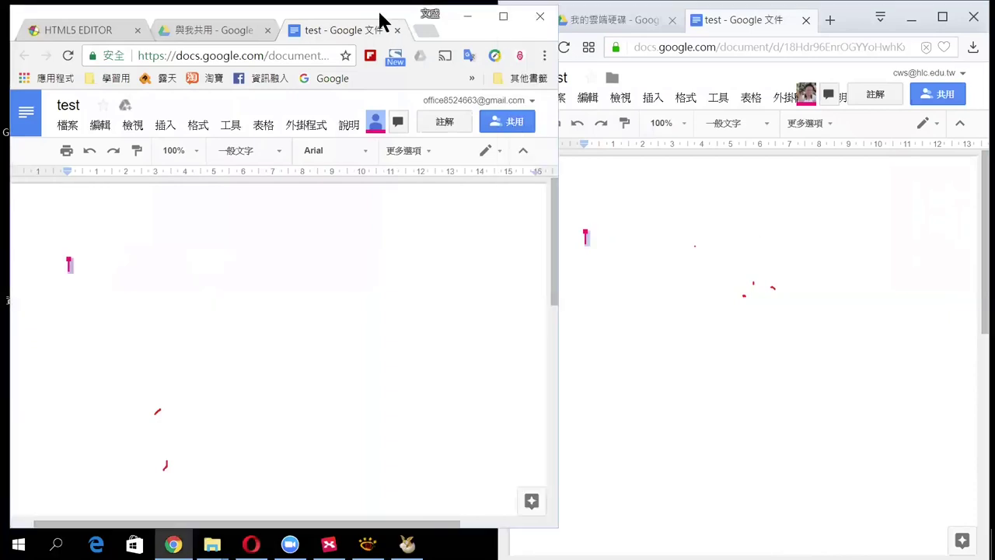
pyautogui.moveTo(382, 18); pyautogui.dragTo(373, 17)
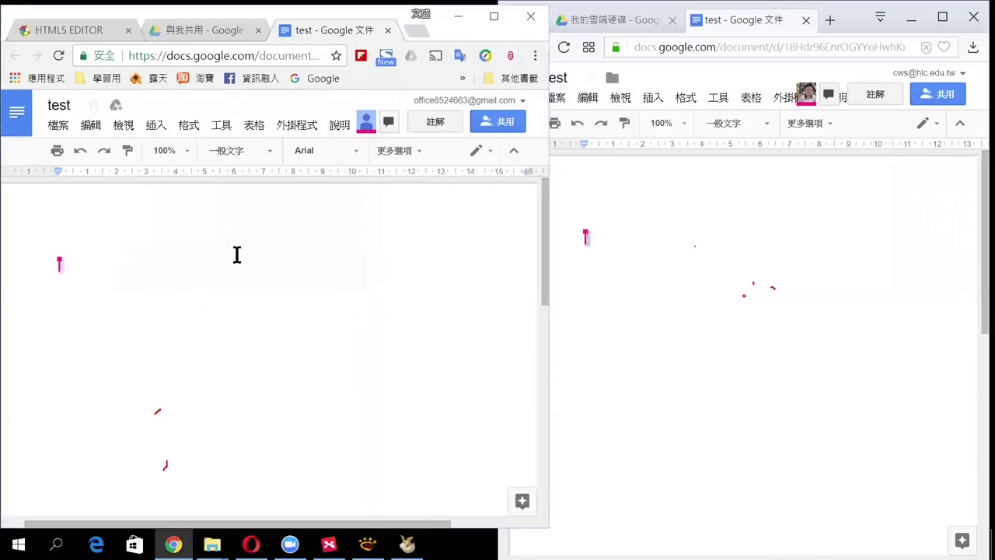
# Enter "dfgs gsdfasdd" in the Chrome copy of the document and "khkj.k.j.jdbsv." on a new line in the Opera copy
pyautogui.click(141, 263)
pyautogui.write('dfgs gsdfasdd')
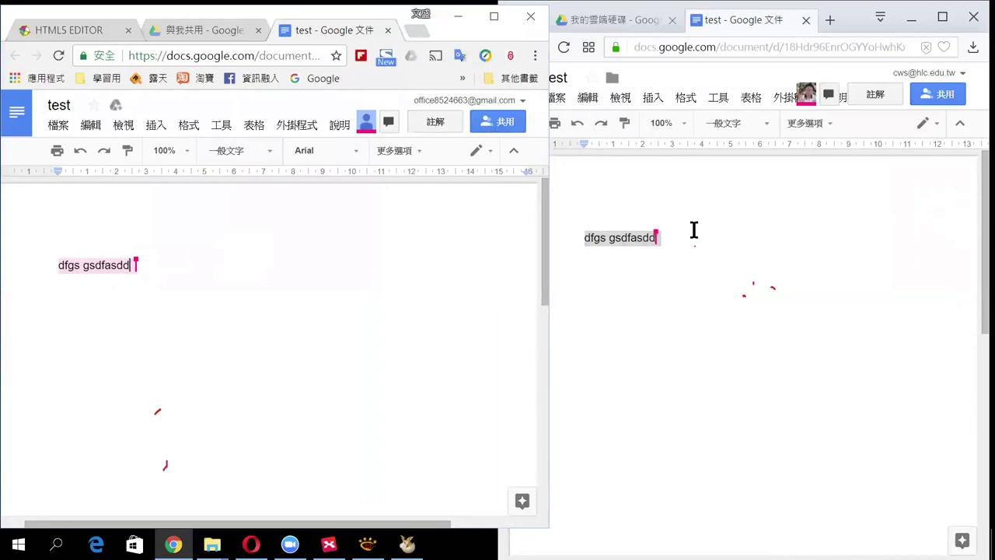
pyautogui.click(762, 219)
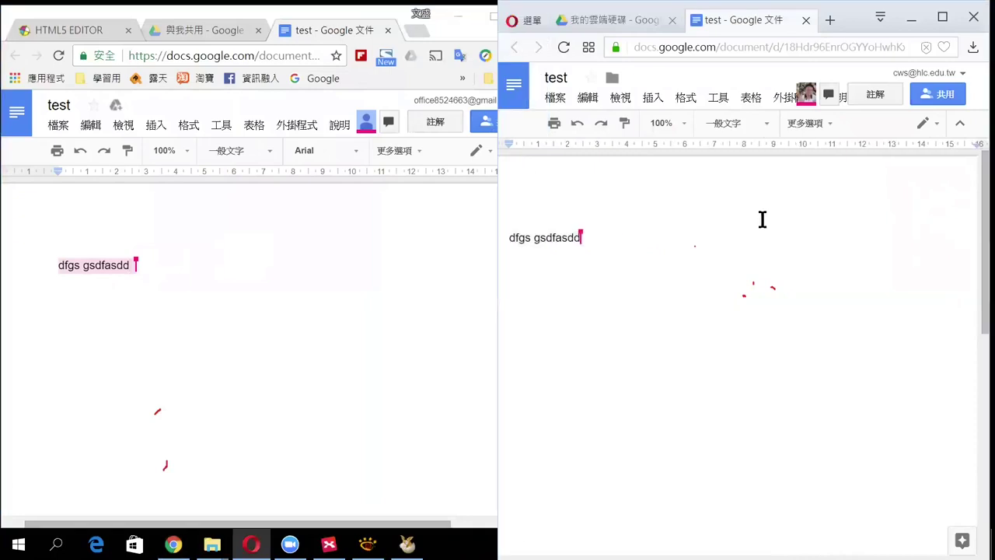
pyautogui.press('Return')
pyautogui.write('khkj.k.j.jdbsv.')
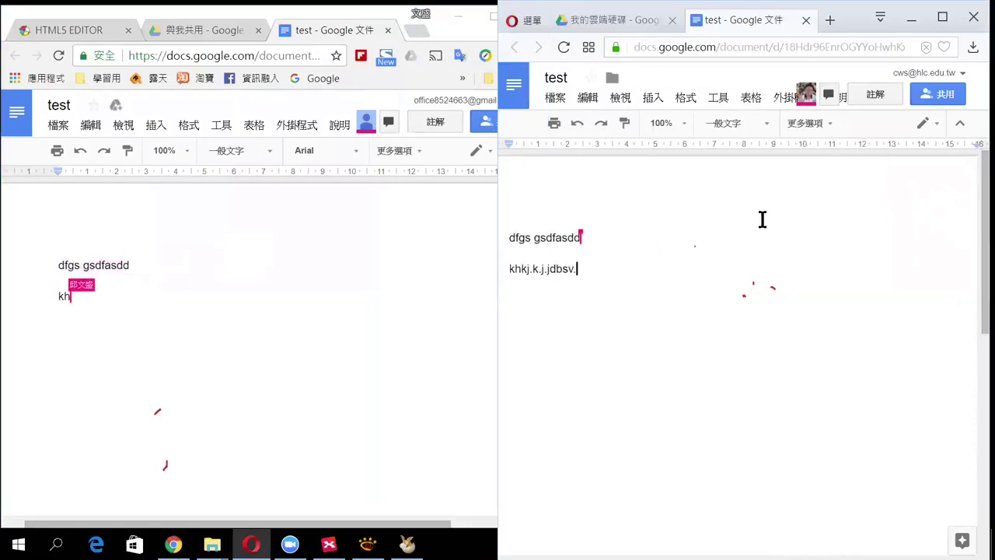
# In the Opera copy, delete "fasdd" from the end of the first line so it reads "dfgs gsd"
pyautogui.click(596, 238)
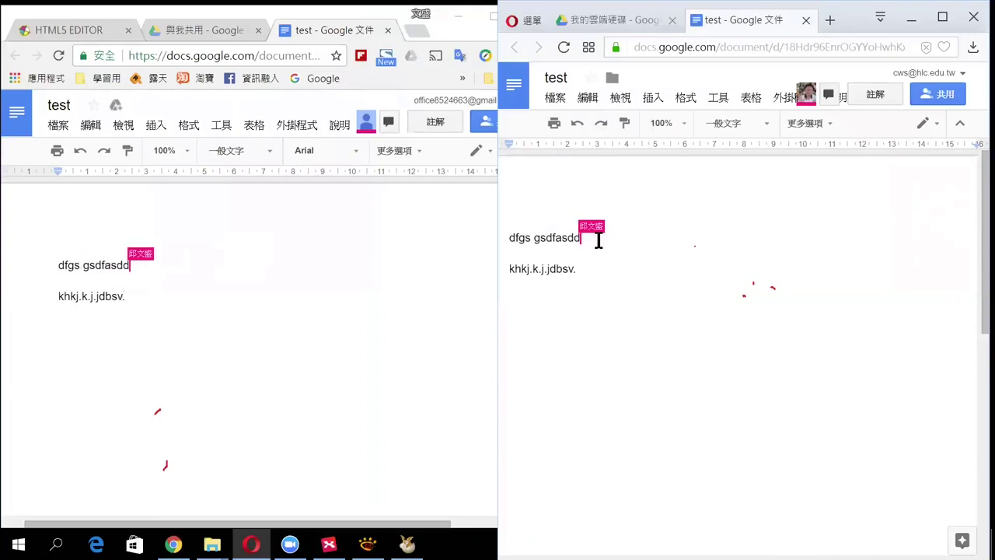
pyautogui.press('BackSpace')
pyautogui.press('BackSpace')
pyautogui.press('BackSpace')
pyautogui.press('BackSpace')
pyautogui.press('BackSpace')
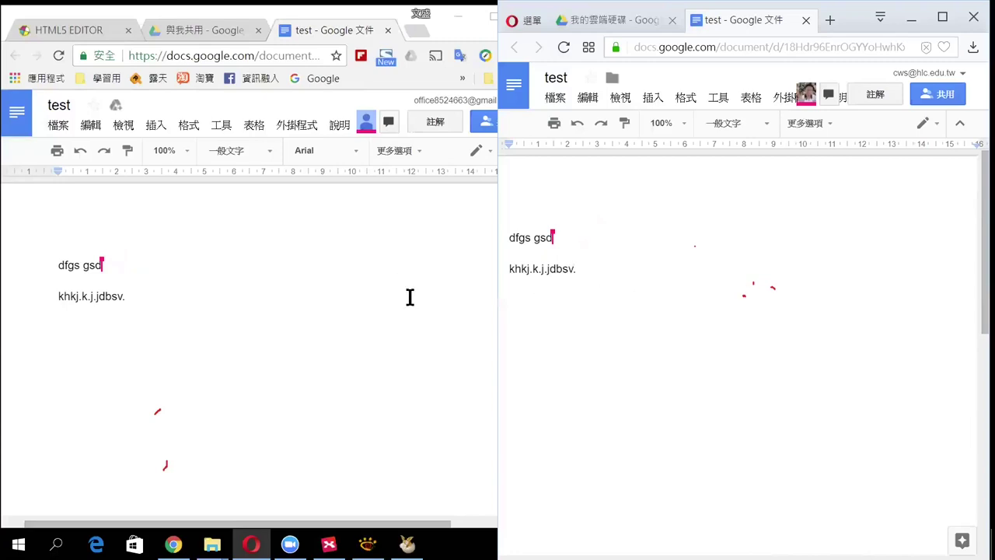
# Insert a table of one column and four rows between the two text lines in the Chrome copy
pyautogui.click(330, 289)
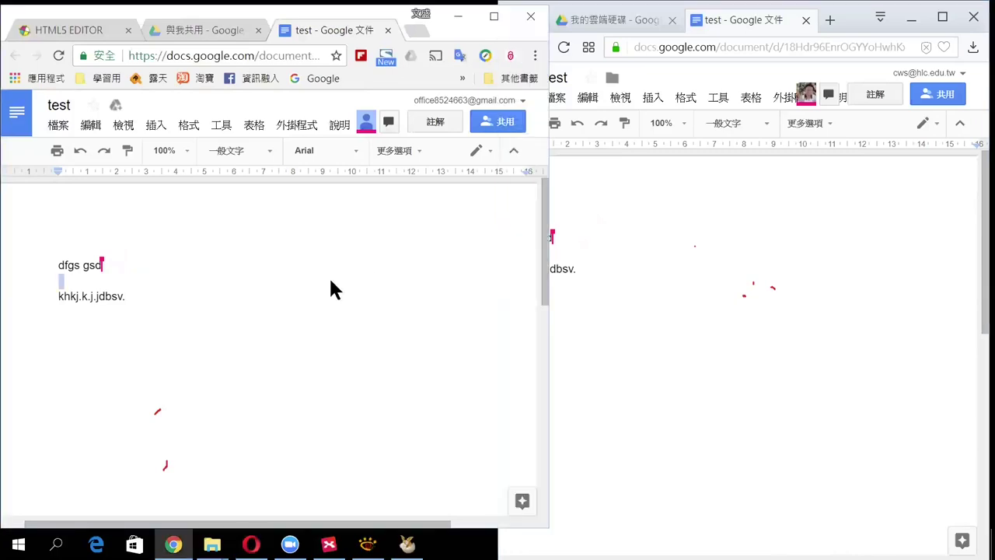
pyautogui.click(253, 125)
pyautogui.moveTo(284, 150)
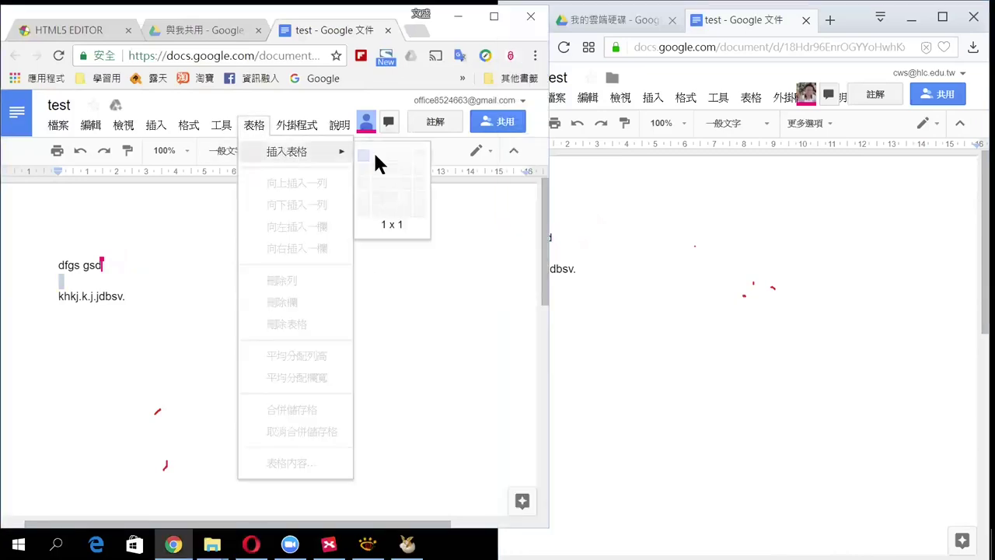
pyautogui.click(363, 190)
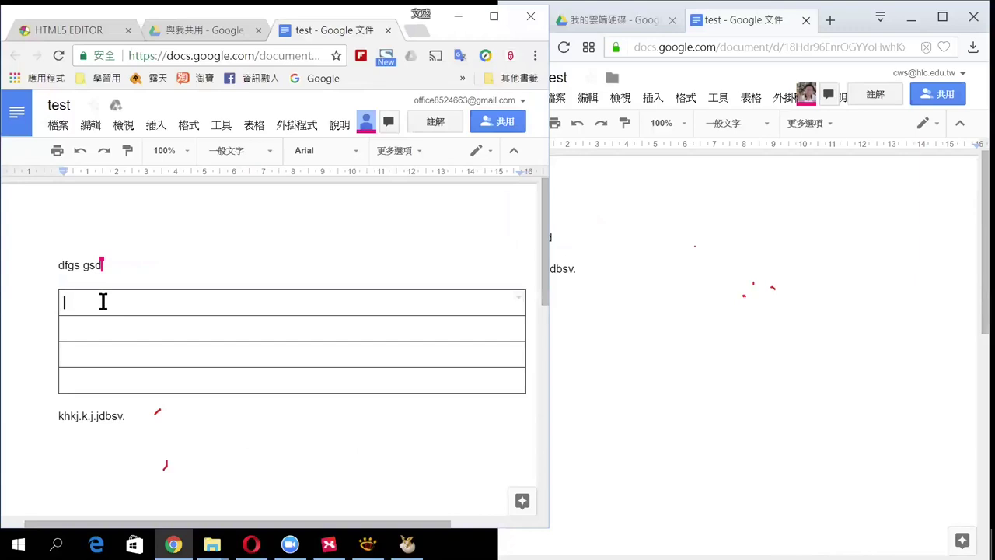
# Enter A, B and C in the first three rows of the table in the Chrome copy
pyautogui.write('A')
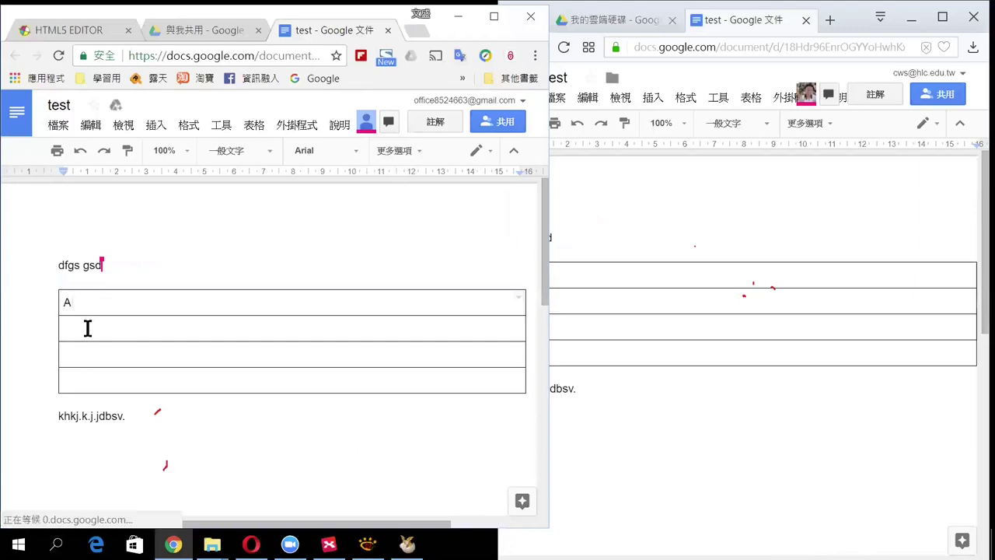
pyautogui.click(87, 328)
pyautogui.write('B')
pyautogui.click(127, 355)
pyautogui.write('C')
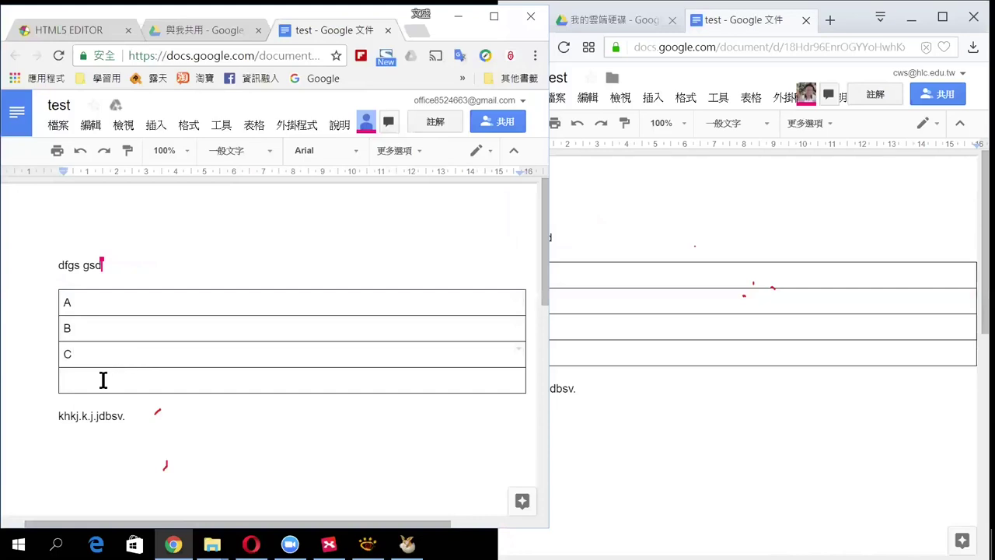
# Append "???" to the A row in the Opera copy and "vhvhvhvhjvjh" to the B row in the Chrome copy
pyautogui.click(720, 324)
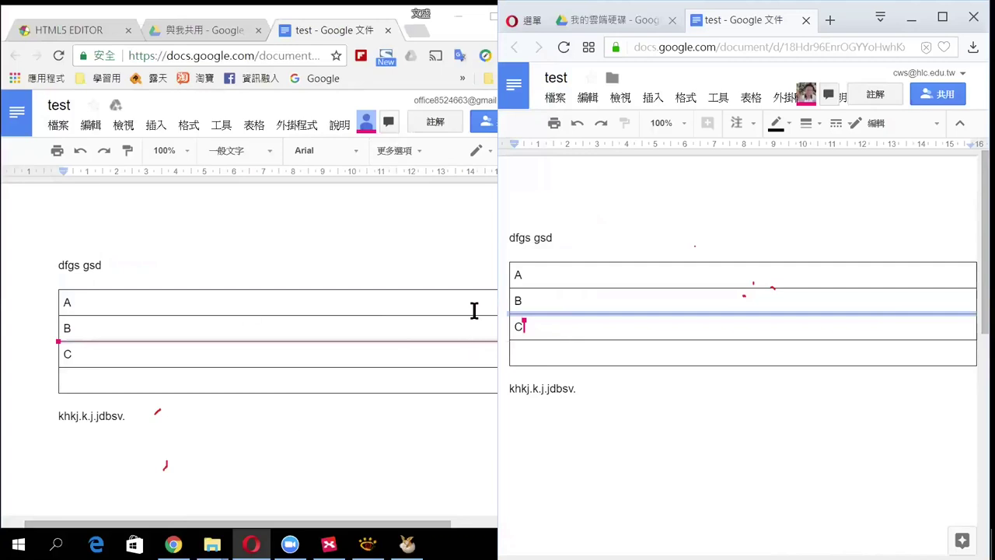
pyautogui.click(434, 290)
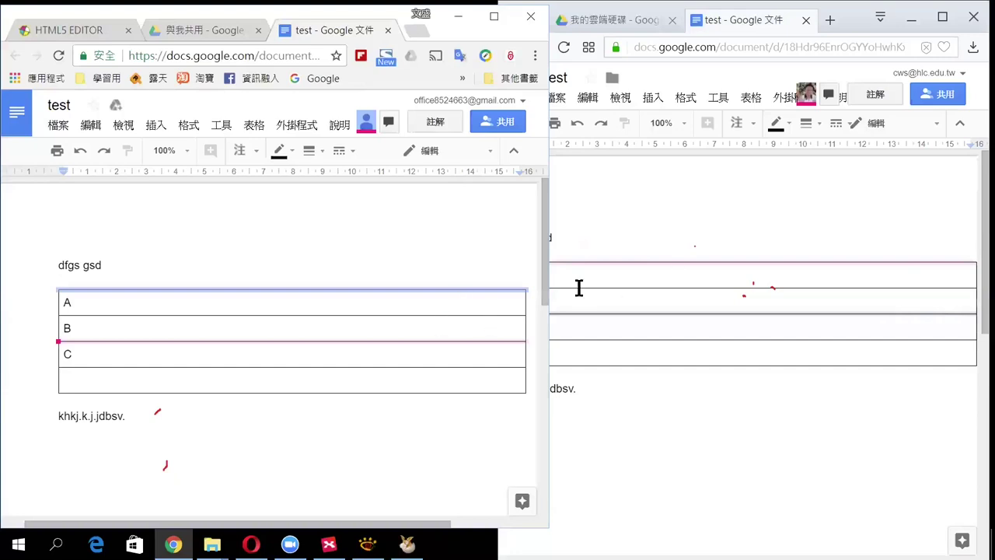
pyautogui.click(634, 277)
pyautogui.write('???')
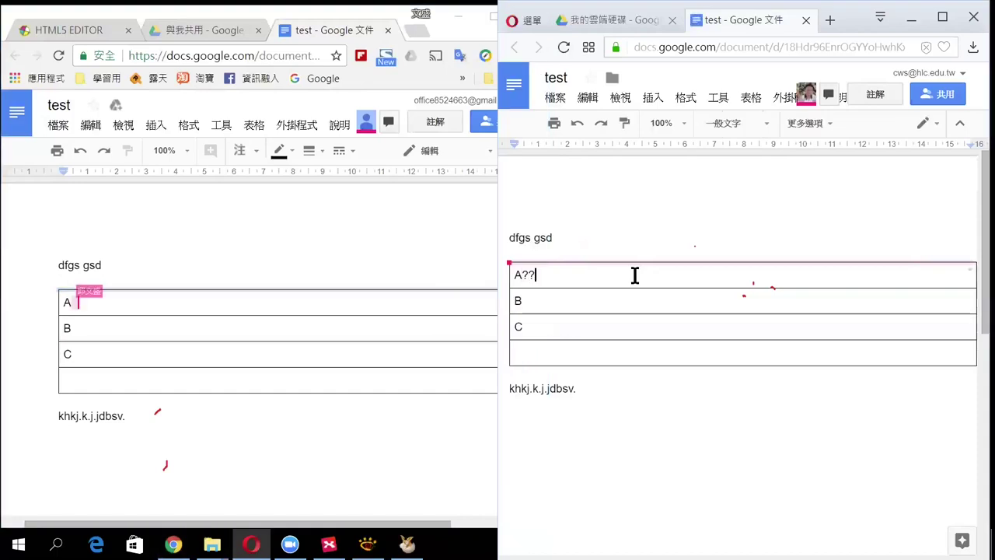
pyautogui.click(168, 328)
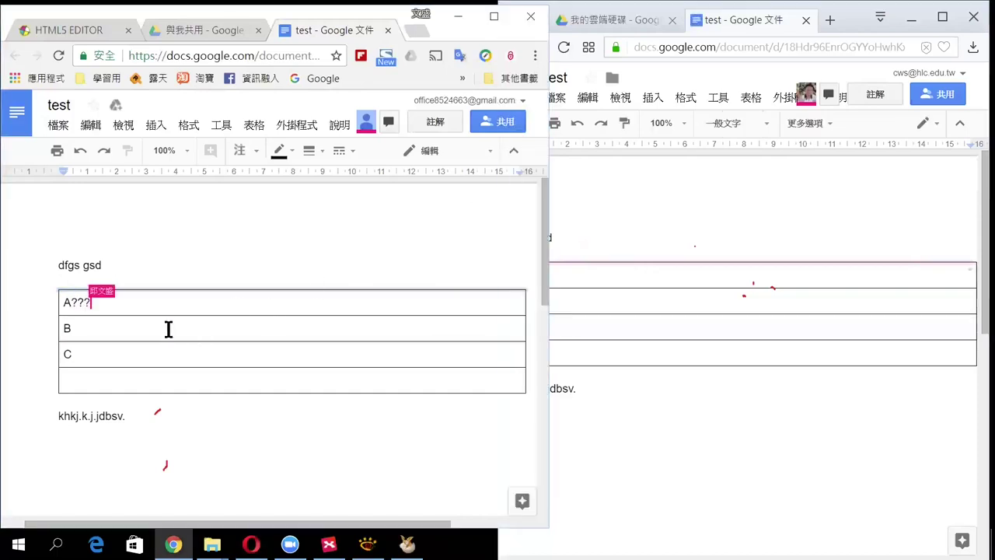
pyautogui.write('vhvhvhjvjh')
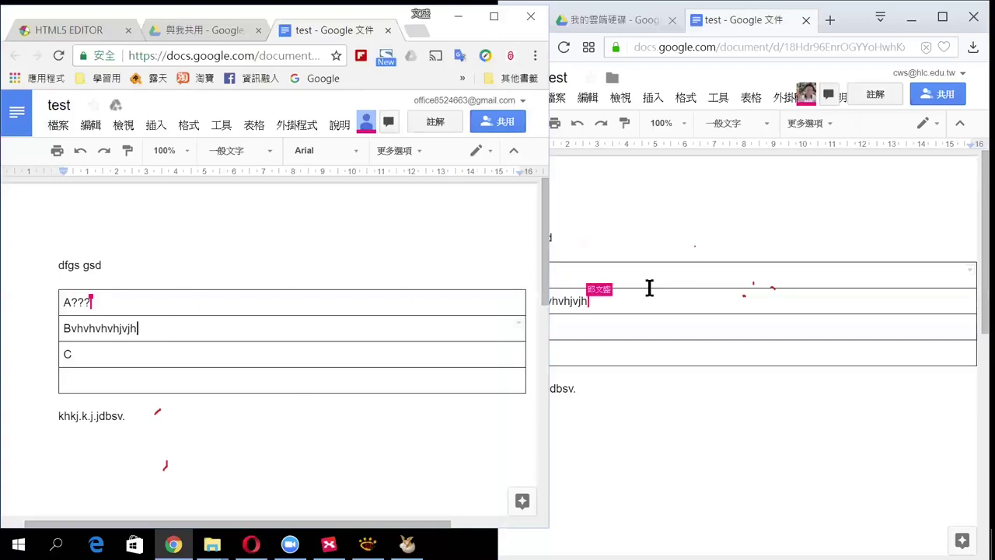
# Maximize the Chrome window and browse the Chrome apps page in the document's tab
pyautogui.click(401, 287)
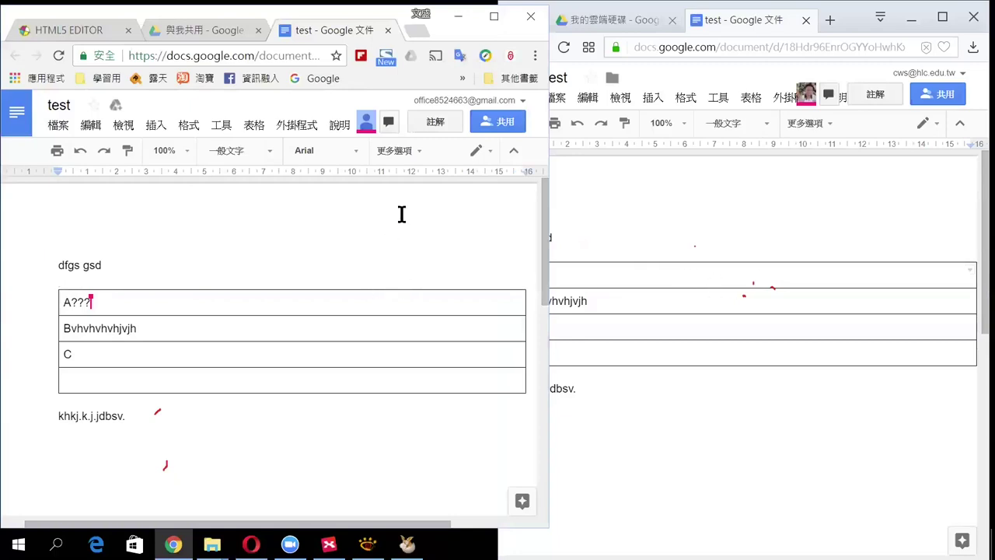
pyautogui.click(497, 19)
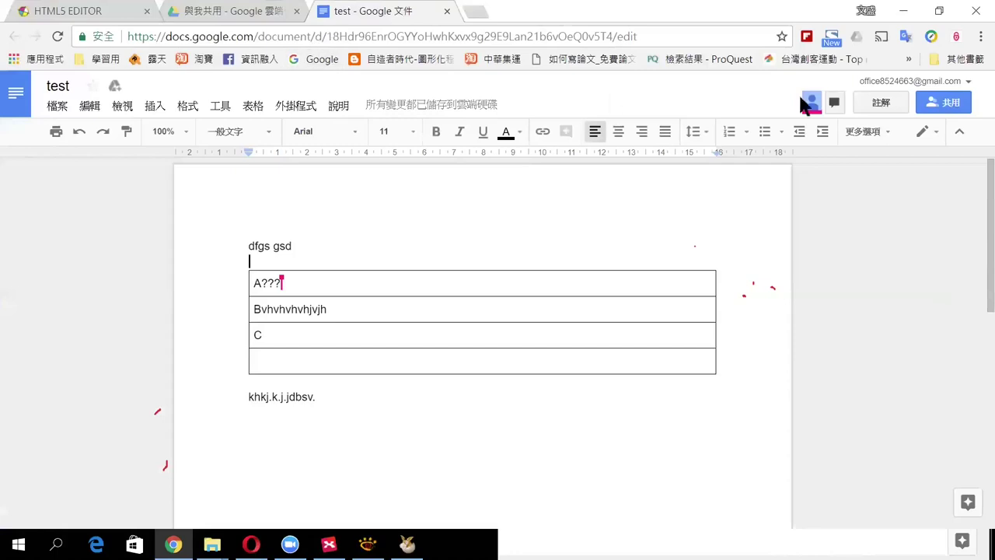
pyautogui.click(981, 37)
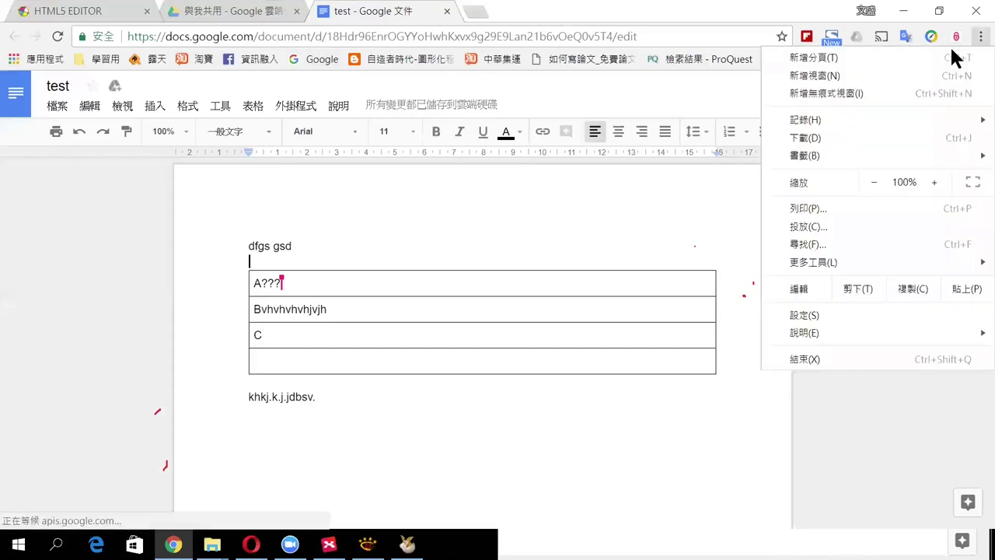
pyautogui.click(729, 89)
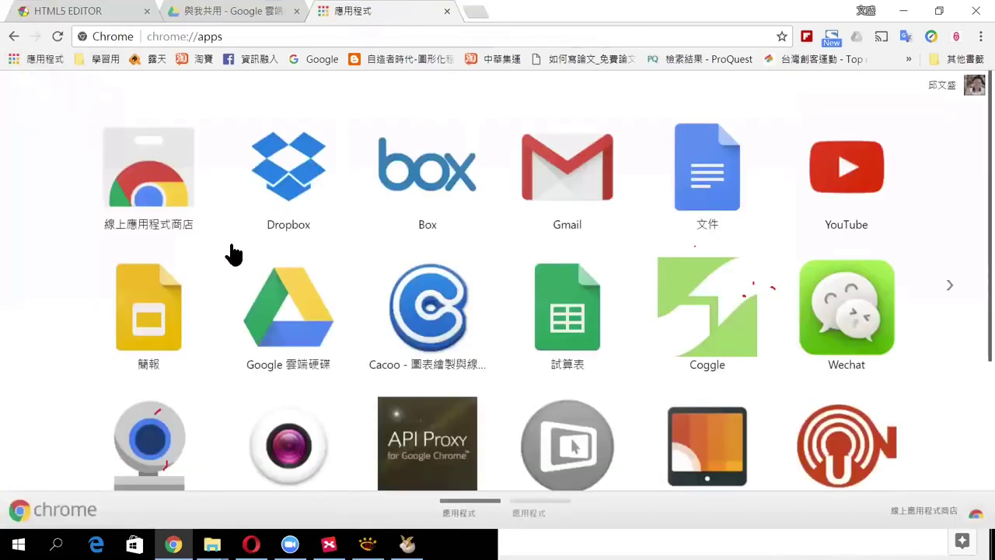
pyautogui.scroll(-1, 861, 282)
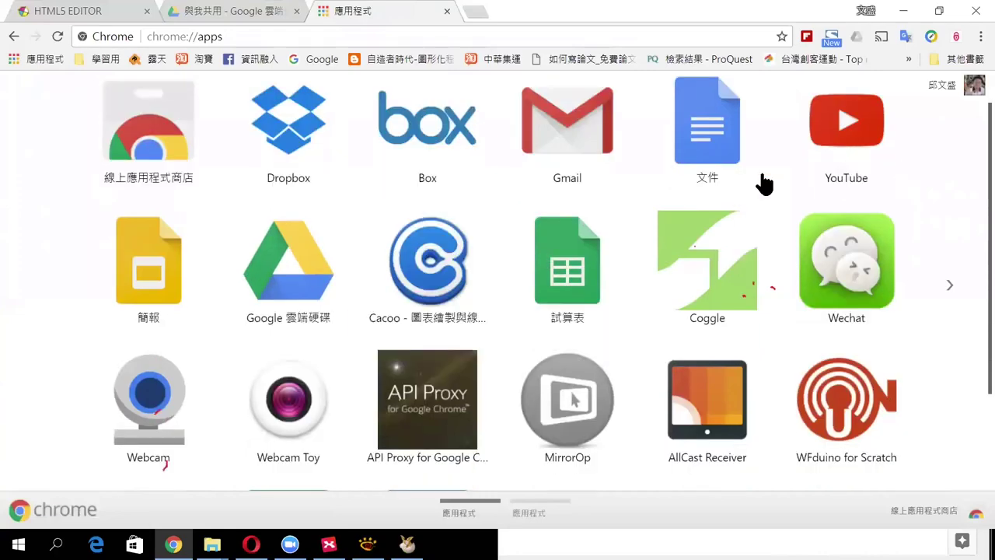
pyautogui.scroll(-1, 357, 109)
# Go to the Google home page and open Google Calendar from its list of apps
pyautogui.click(282, 37)
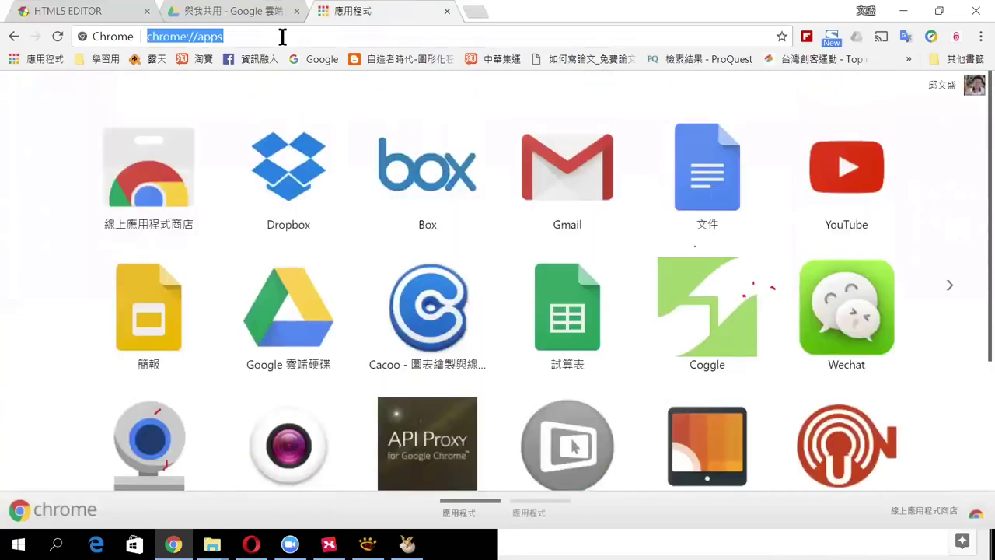
pyautogui.write('googl')
pyautogui.press('Return')
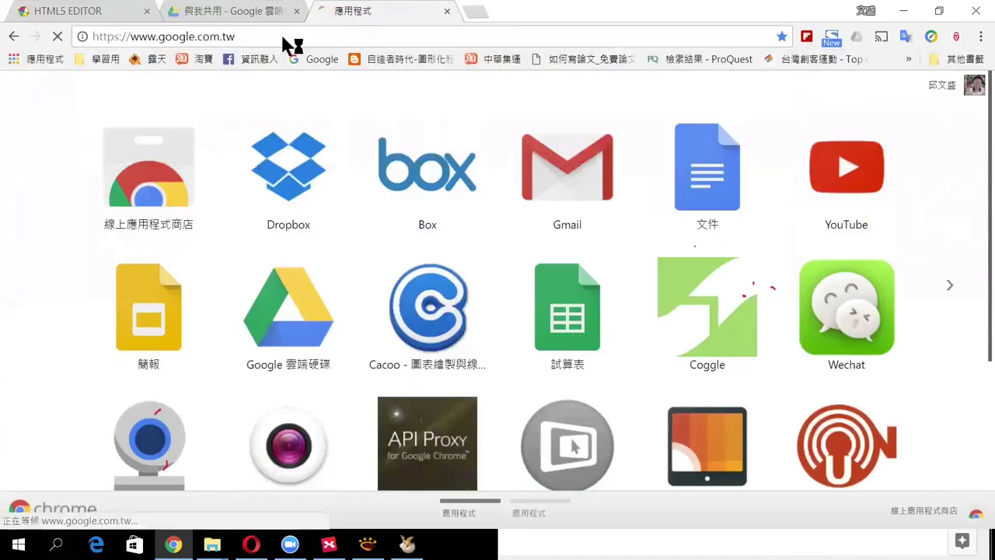
pyautogui.click(897, 102)
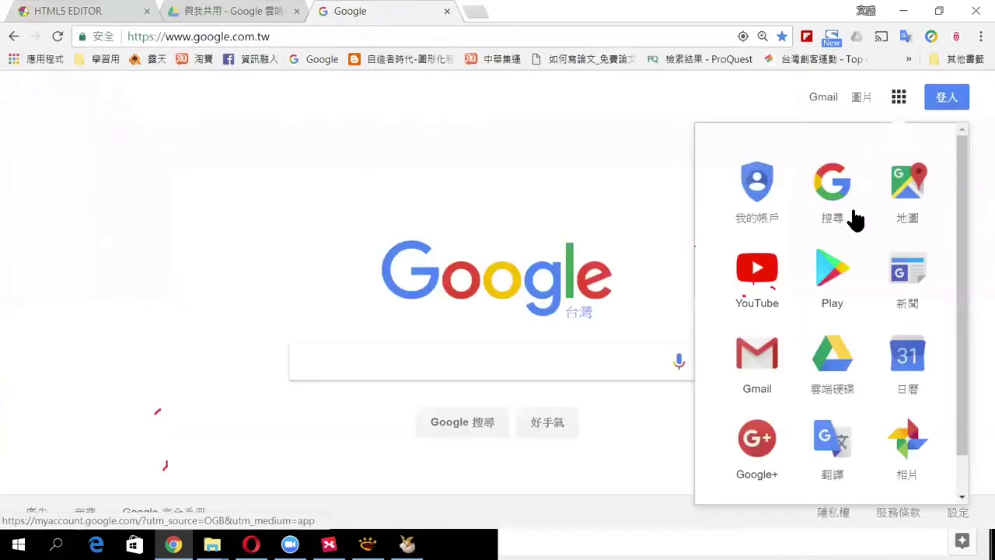
pyautogui.click(909, 355)
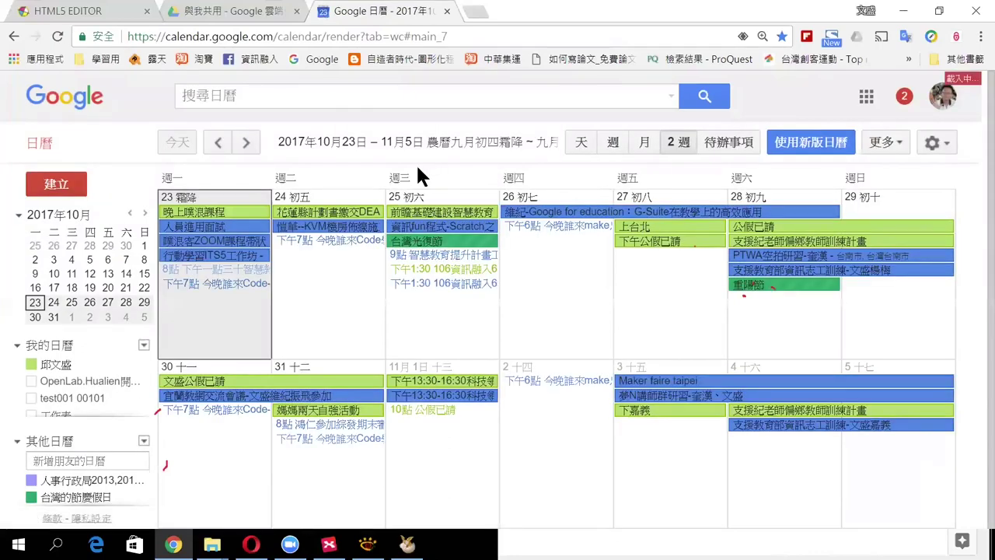
# Add a notification one day before at 上午9:00 to the October 24 event 花蓮縣計劃書繳交DEAD LINE and save the event
pyautogui.click(341, 214)
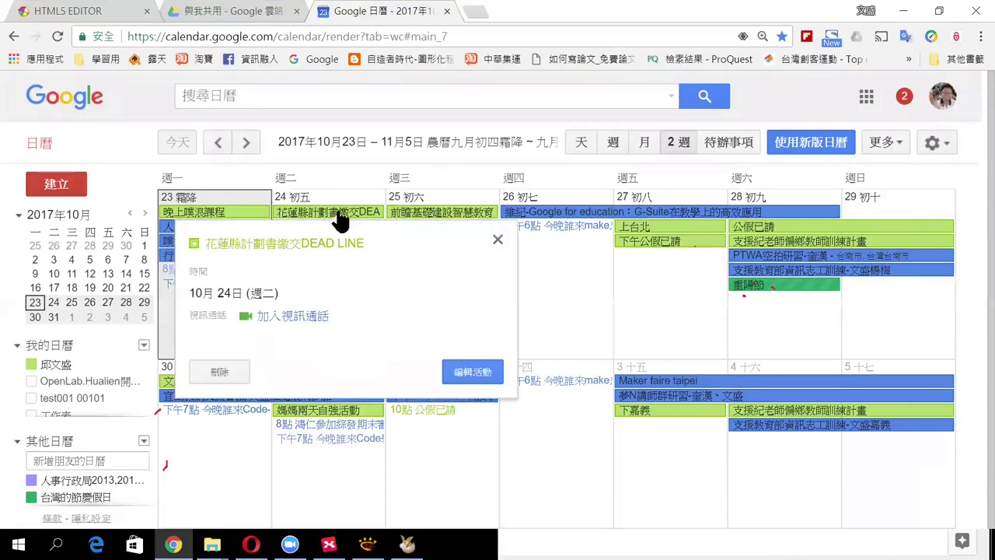
pyautogui.click(468, 373)
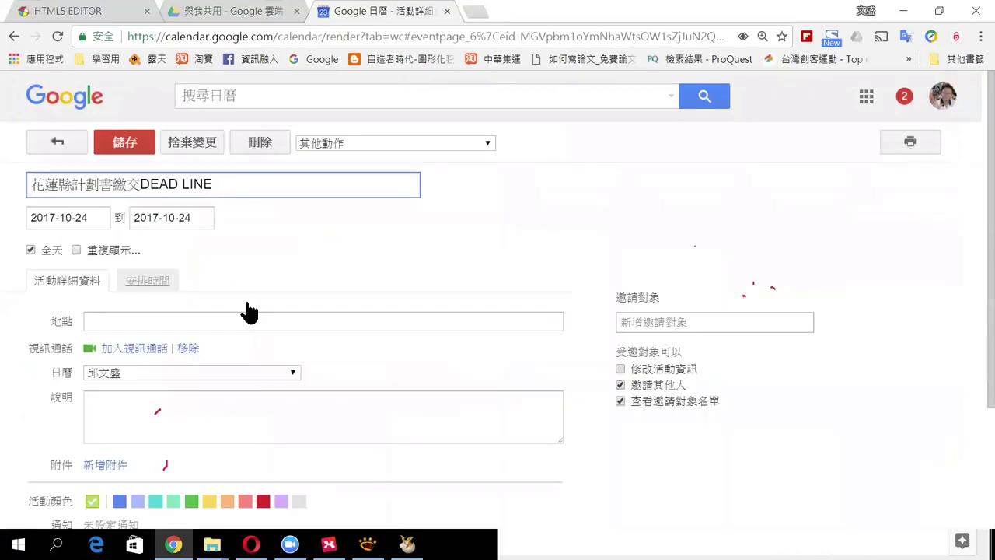
pyautogui.scroll(-2, 98, 379)
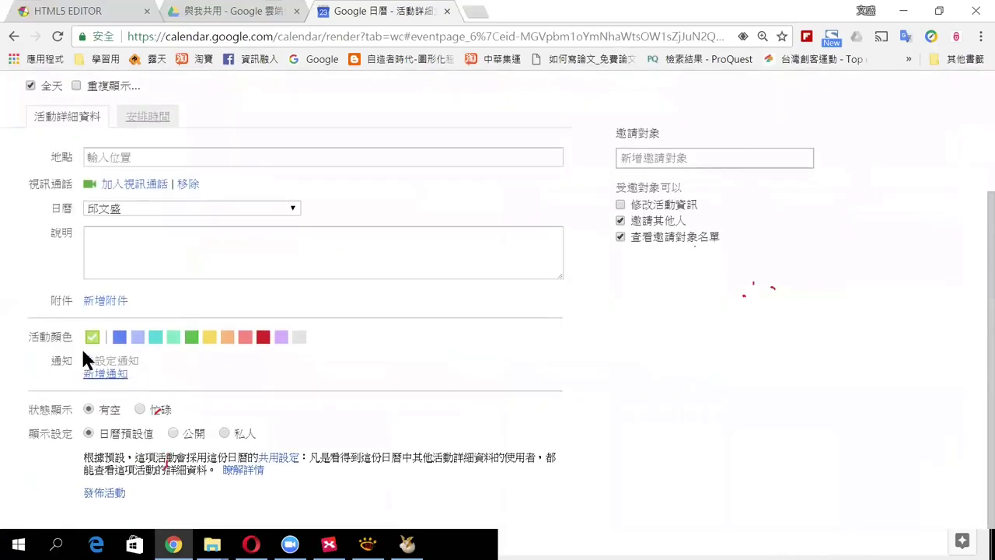
pyautogui.click(118, 374)
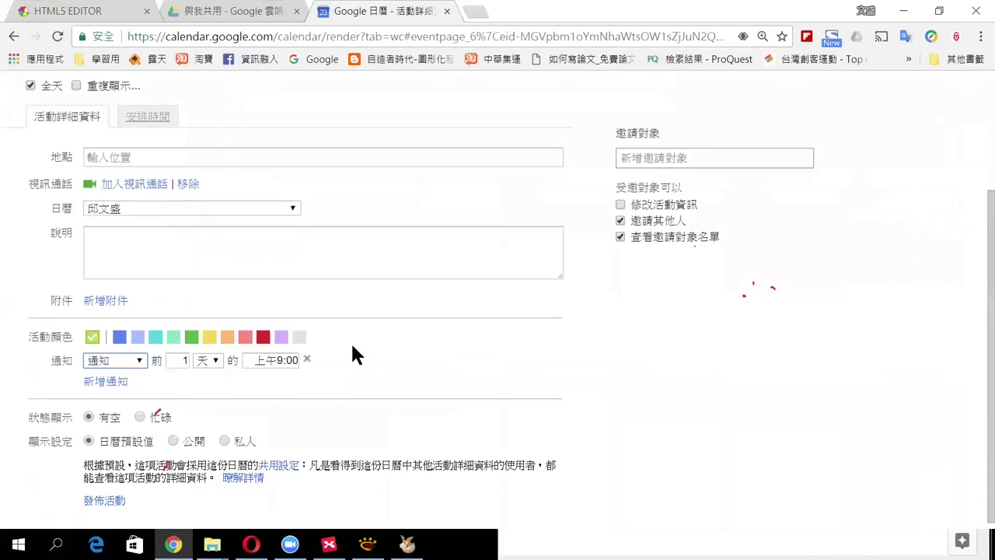
pyautogui.scroll(3, 339, 381)
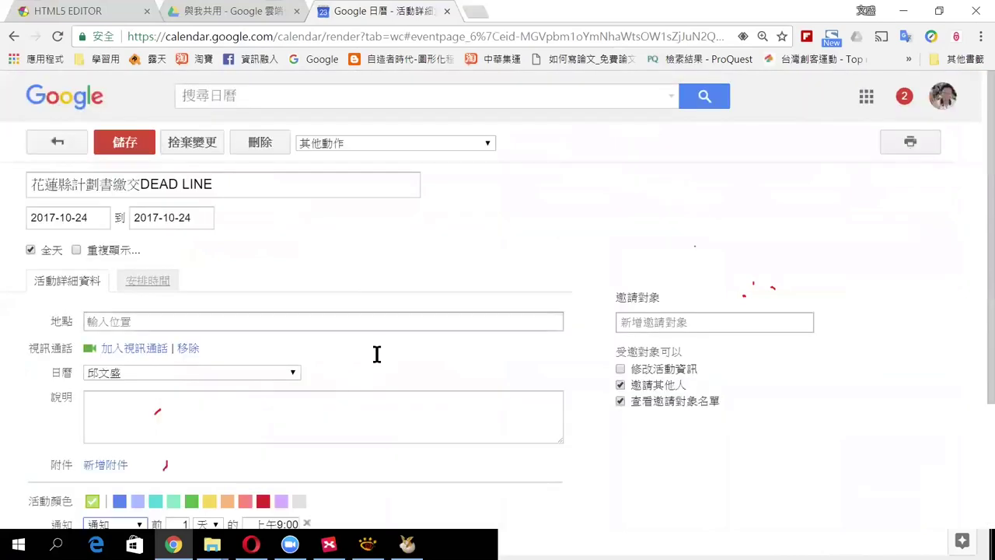
pyautogui.moveTo(191, 189); pyautogui.dragTo(60, 182)
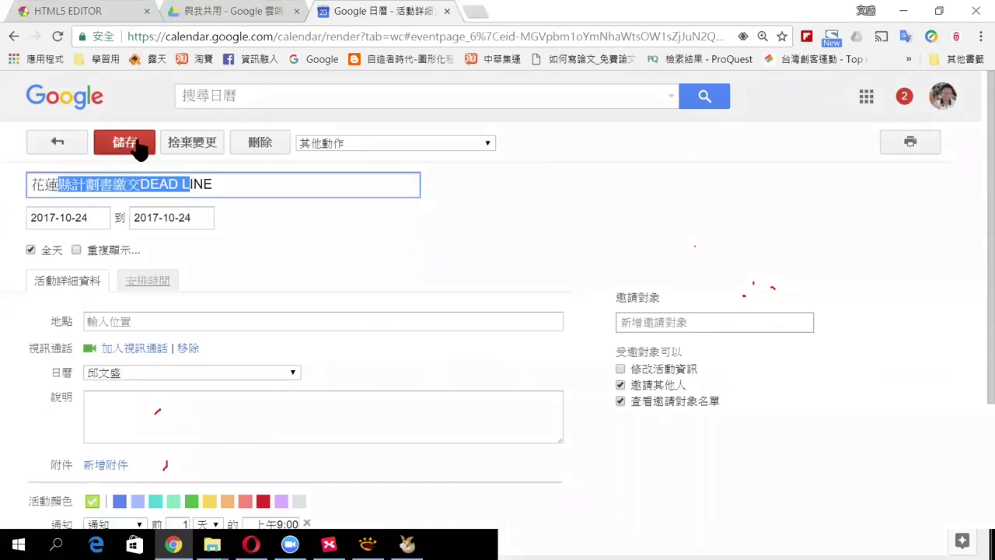
pyautogui.click(287, 209)
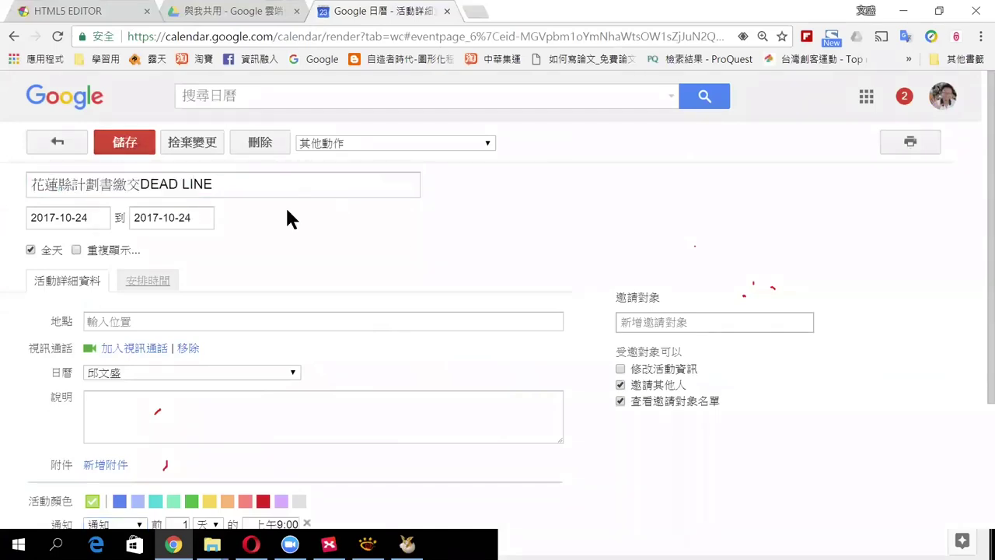
pyautogui.click(129, 148)
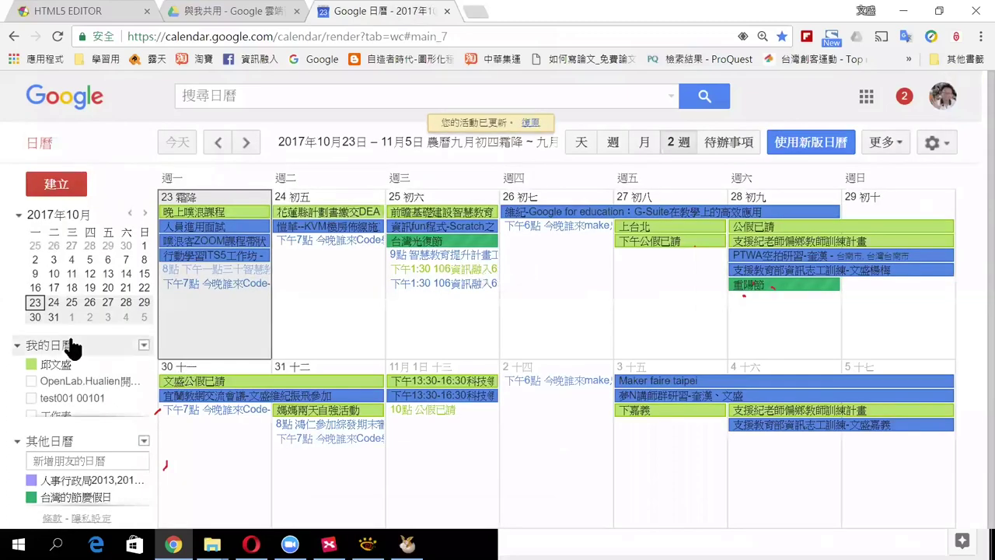
# Hide the events of the 花蓮教網行事曆 calendar from the two-week view
pyautogui.scroll(-4, 117, 380)
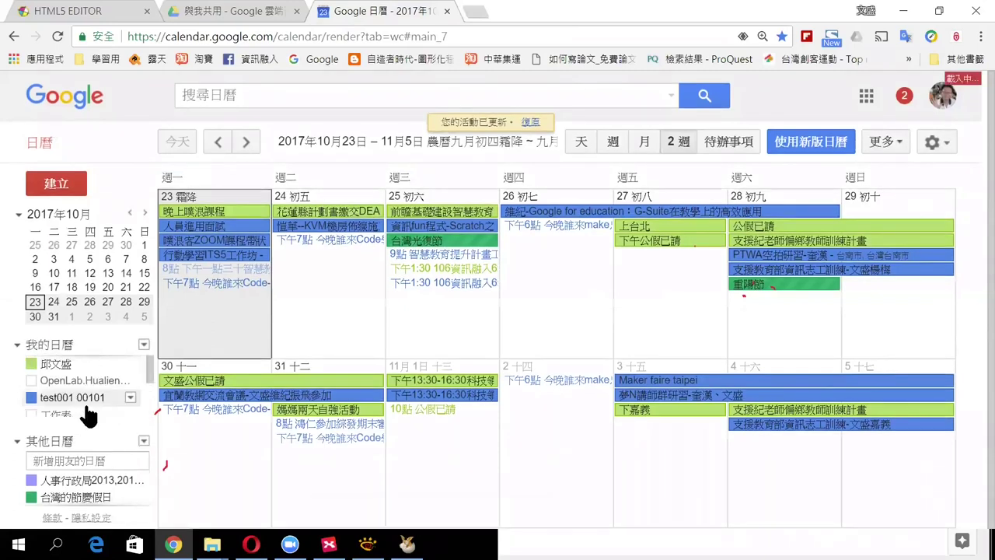
pyautogui.click(110, 392)
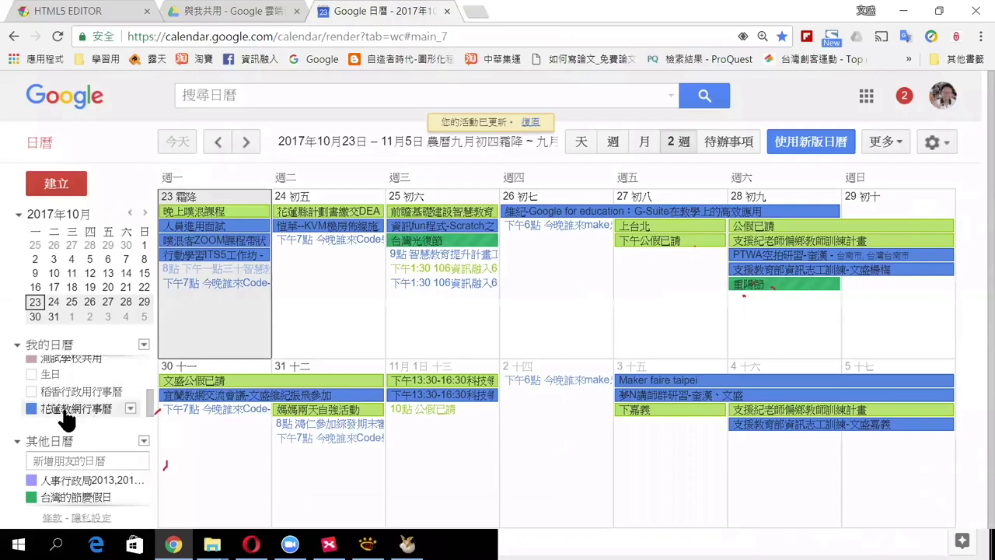
pyautogui.click(78, 392)
pyautogui.click(32, 408)
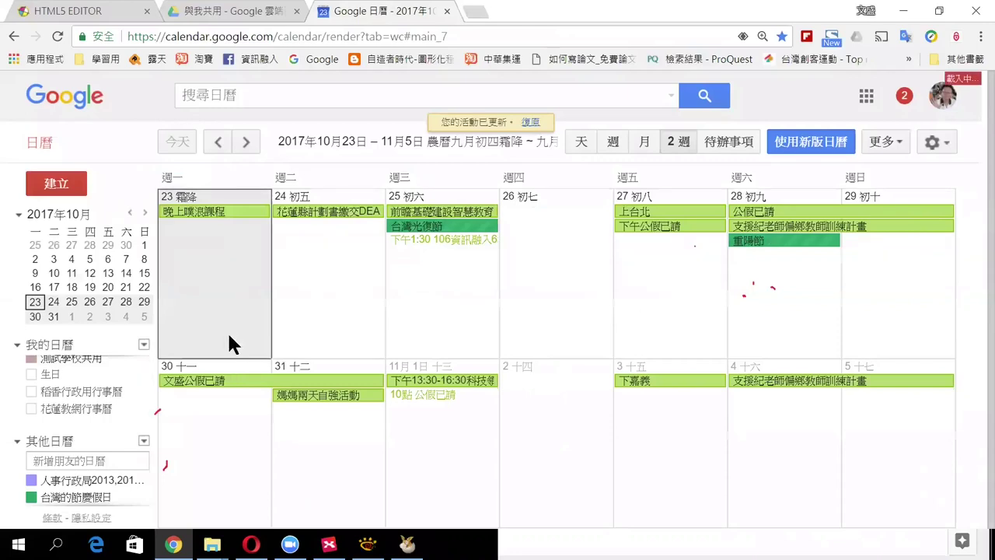
pyautogui.scroll(3, 93, 397)
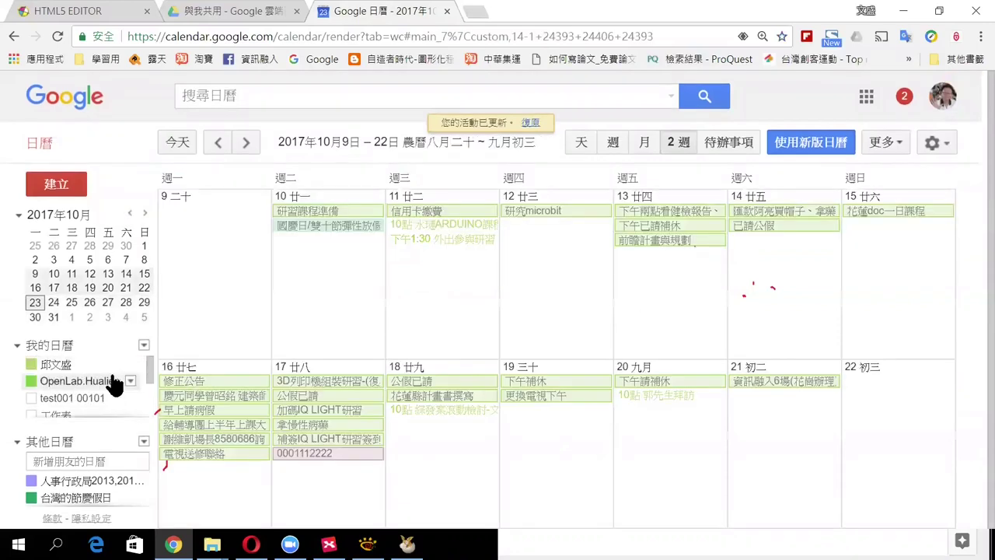
pyautogui.scroll(-3, 112, 383)
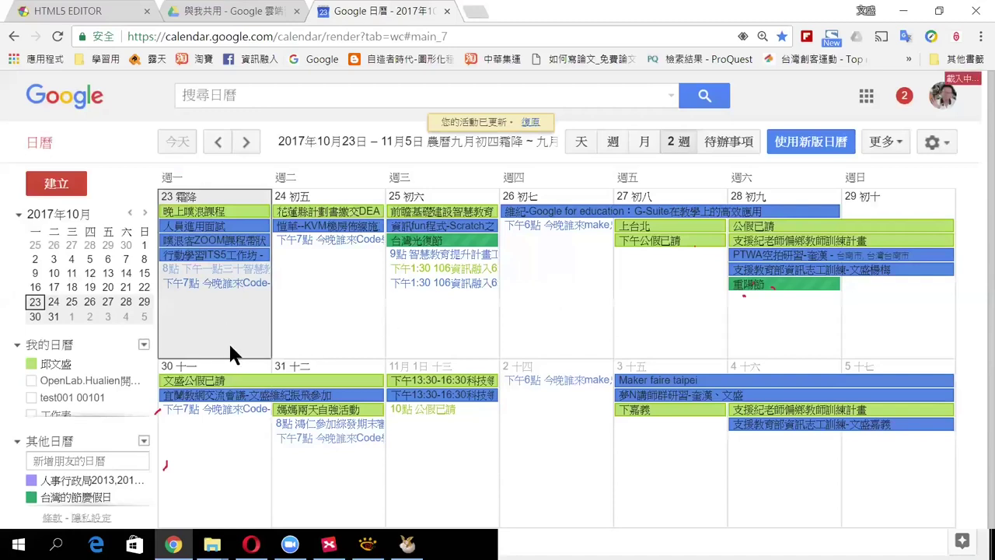
# Open the sharing settings of the account owner's own calendar and examine the permission levels available for a new user
pyautogui.moveTo(134, 381)
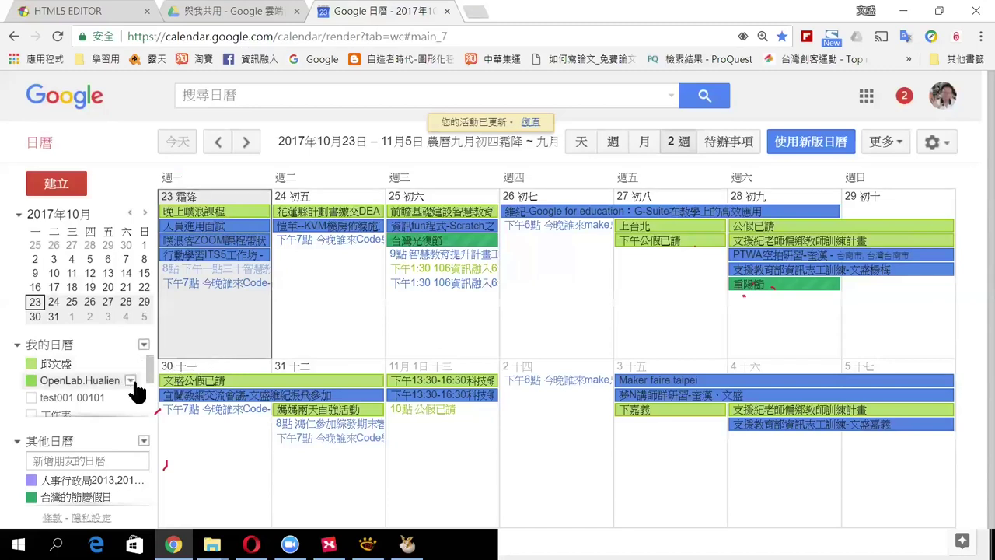
pyautogui.click(144, 346)
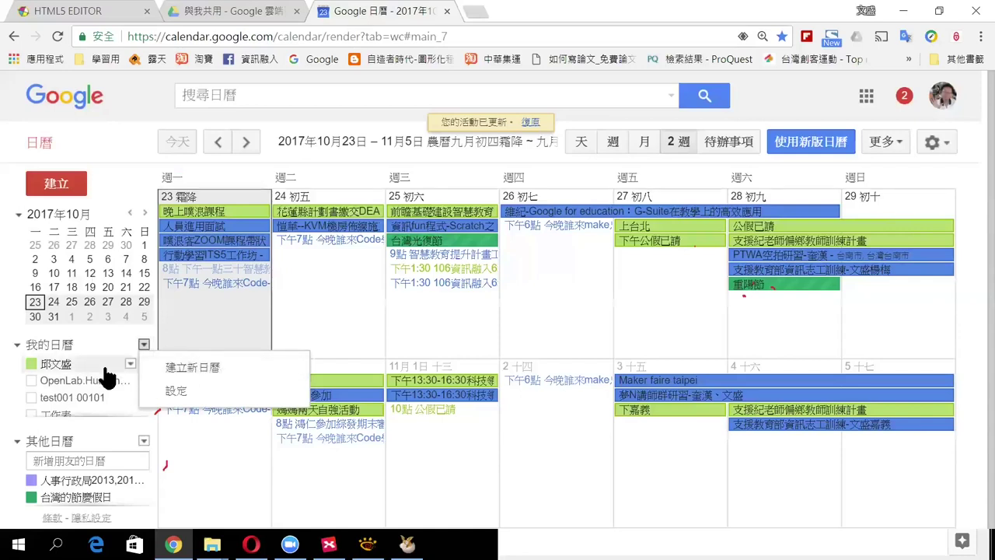
pyautogui.click(131, 364)
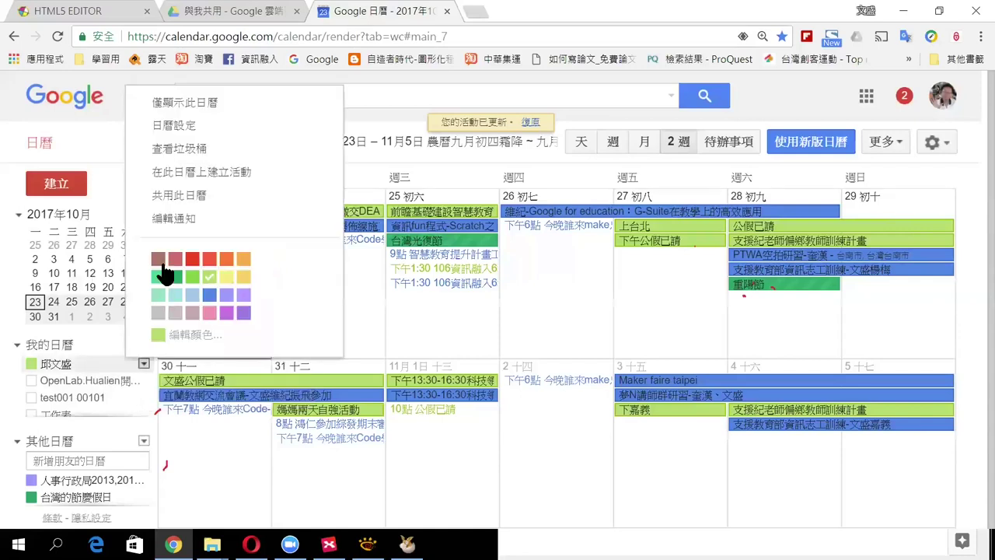
pyautogui.click(177, 196)
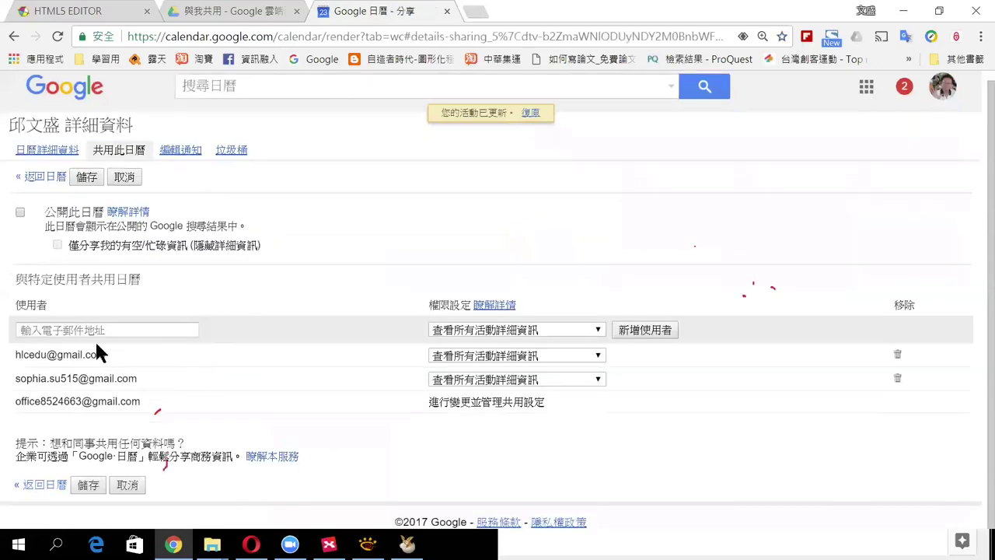
pyautogui.click(121, 330)
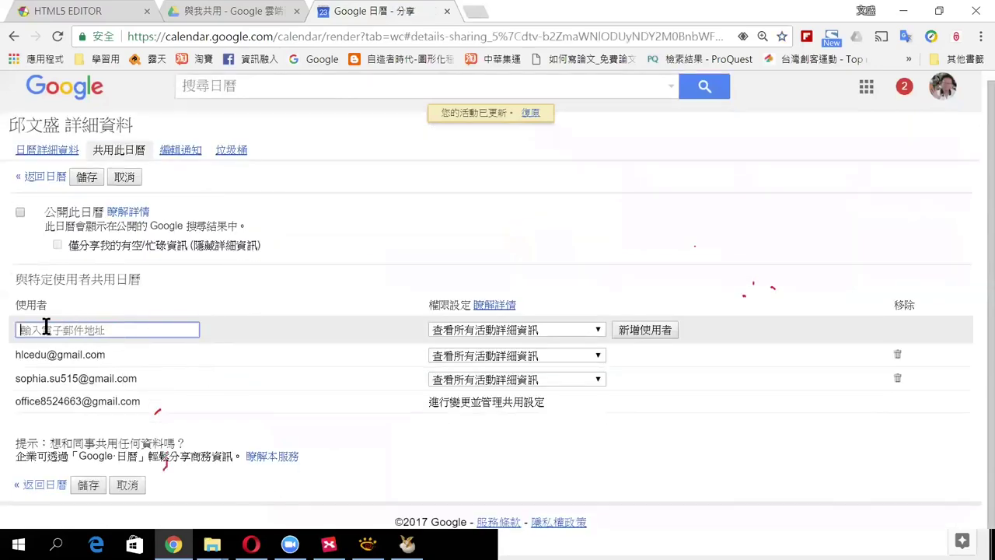
pyautogui.click(594, 330)
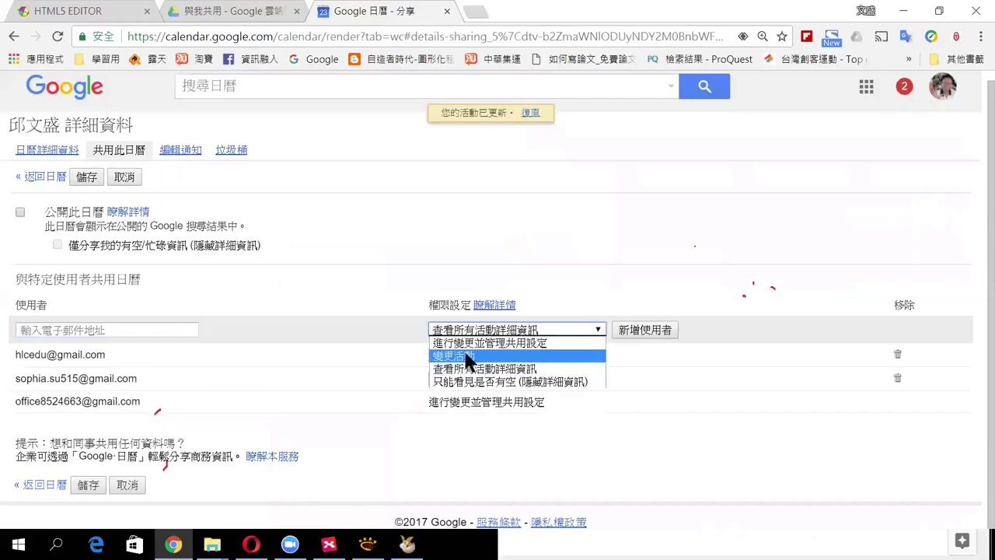
pyautogui.click(606, 295)
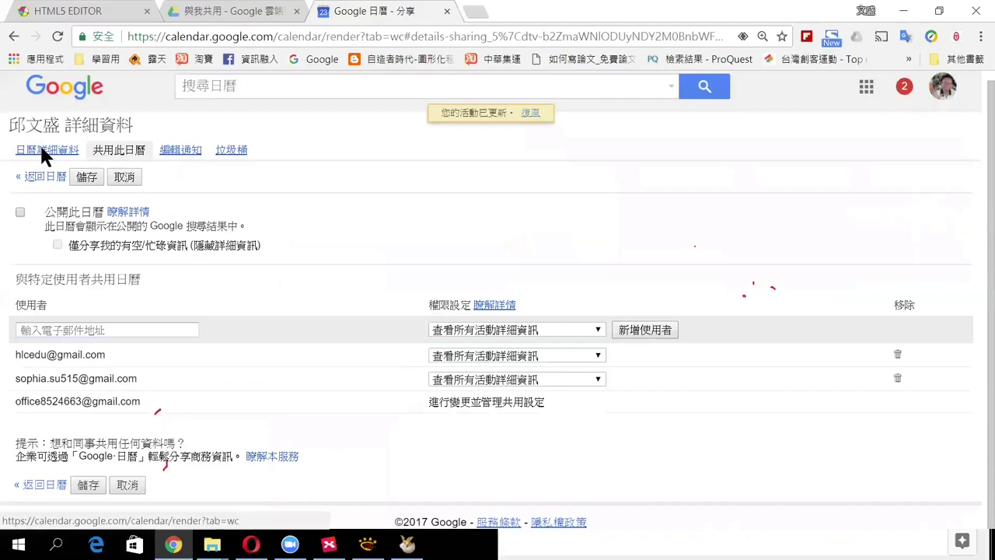
pyautogui.click(76, 154)
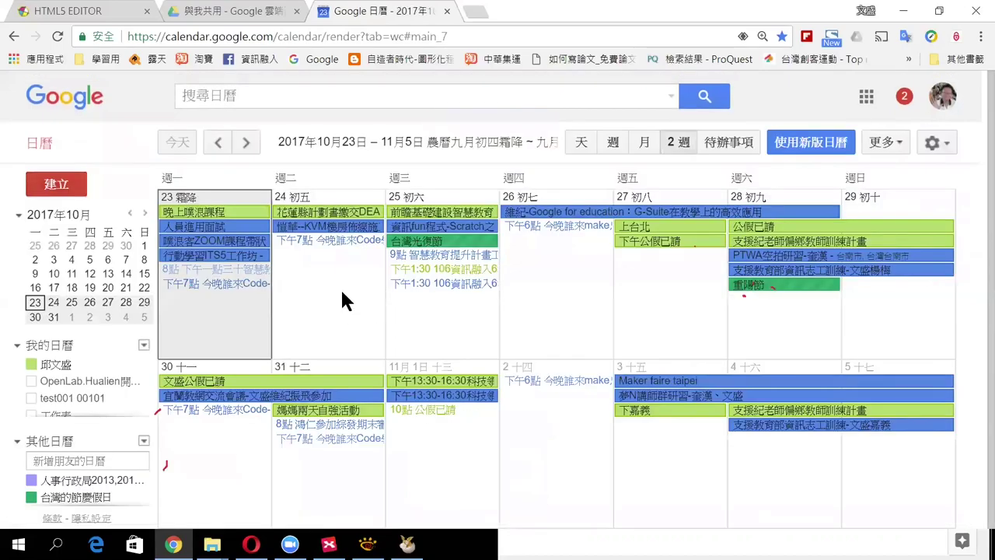
# Examine which calendars a new October 24 event can be assigned to, without creating the event
pyautogui.click(340, 297)
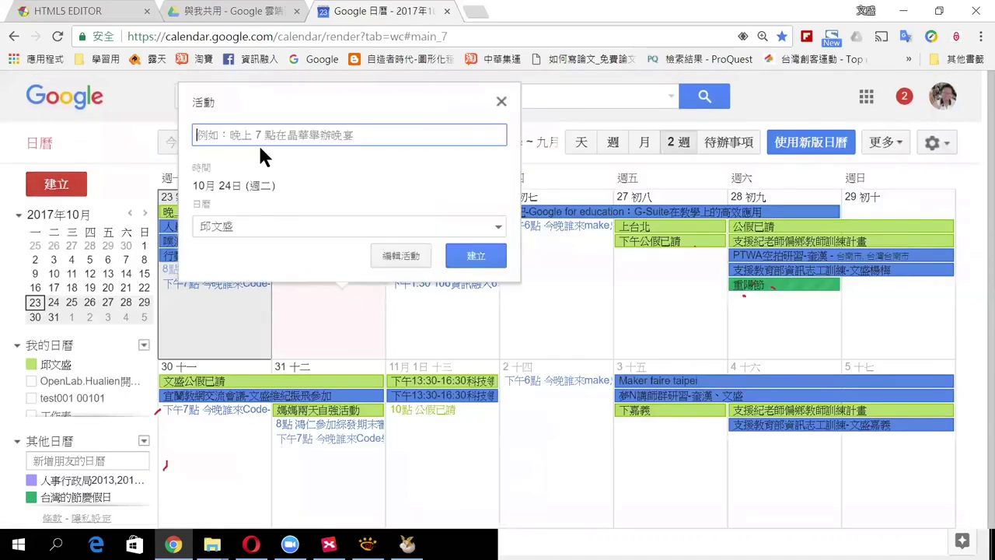
pyautogui.click(241, 229)
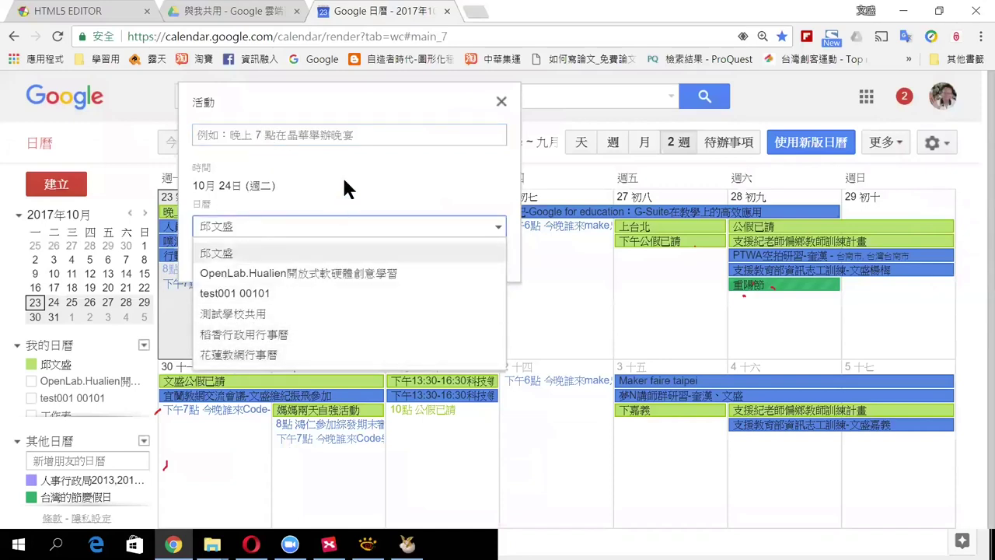
pyautogui.click(400, 187)
pyautogui.click(502, 102)
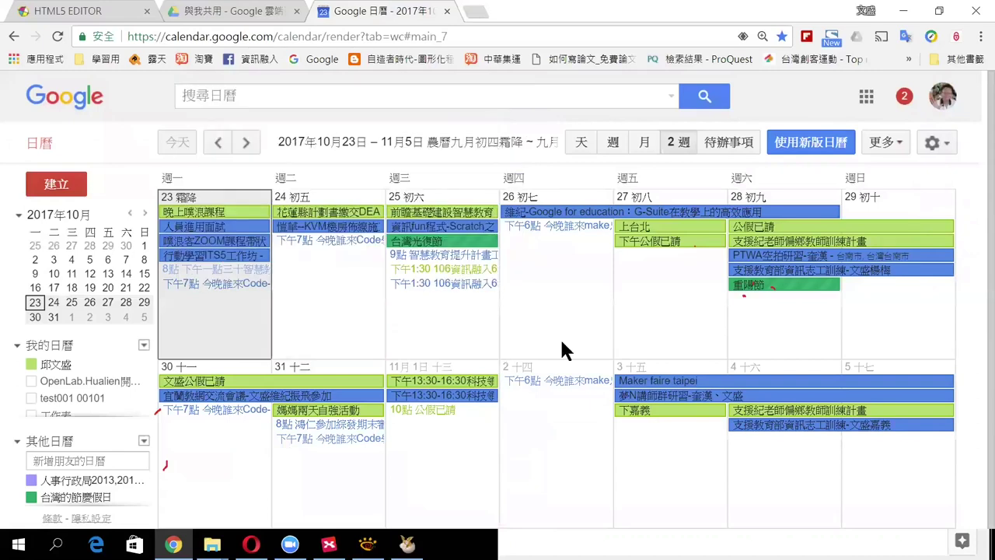